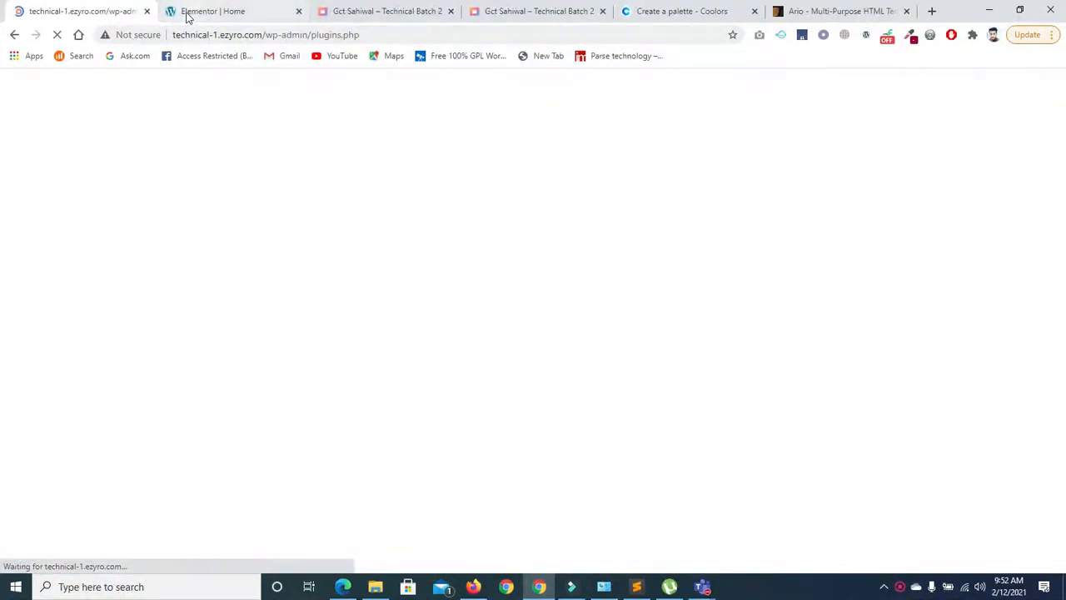
# Step: Close the duplicate Gct Sahiwal site tab and return to the WordPress admin page
pyautogui.click(367, 12)
pyautogui.click(451, 12)
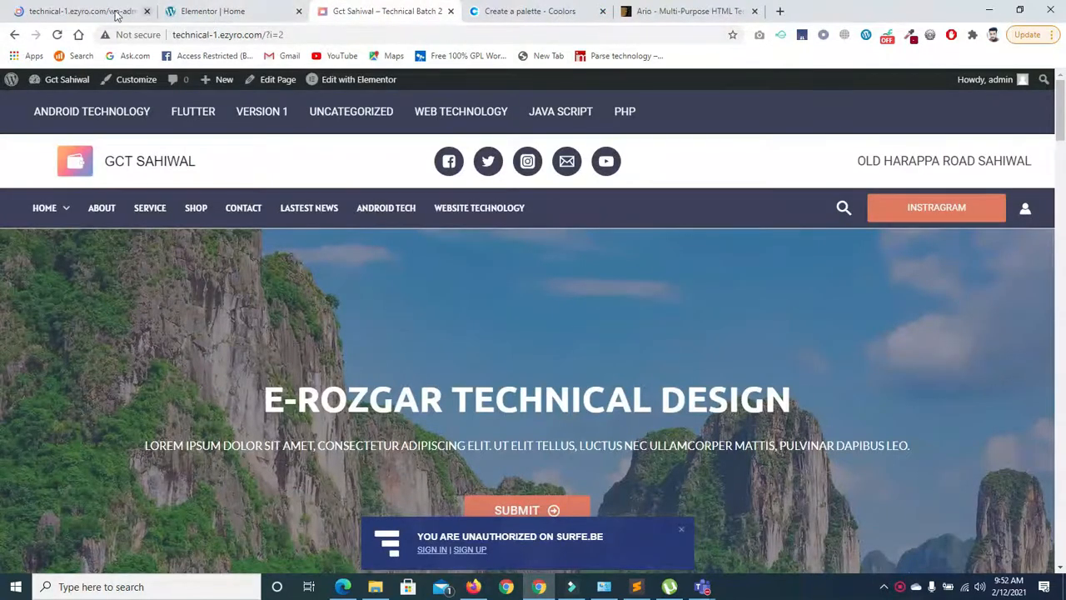
pyautogui.click(88, 11)
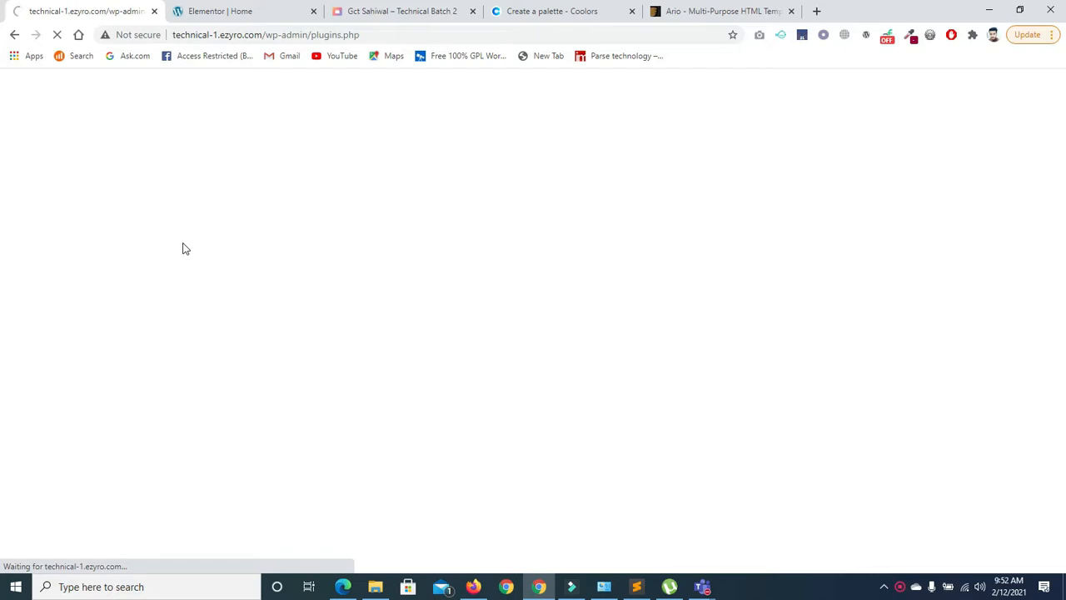
pyautogui.click(223, 10)
pyautogui.click(354, 11)
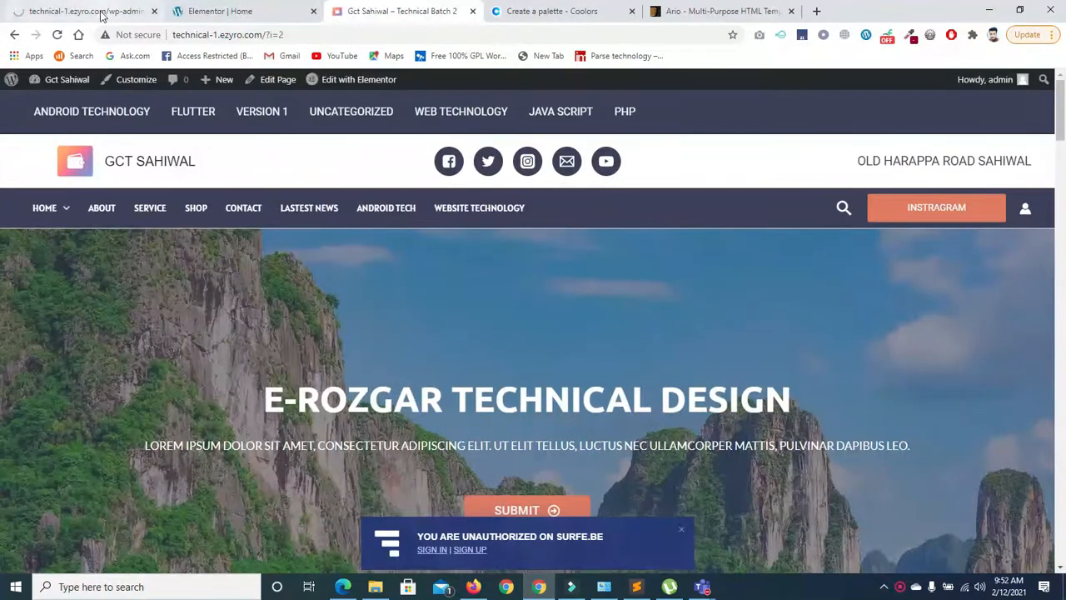
pyautogui.moveTo(1060, 119); pyautogui.dragTo(1063, 489)
pyautogui.moveTo(2, 488); pyautogui.dragTo(2, 50)
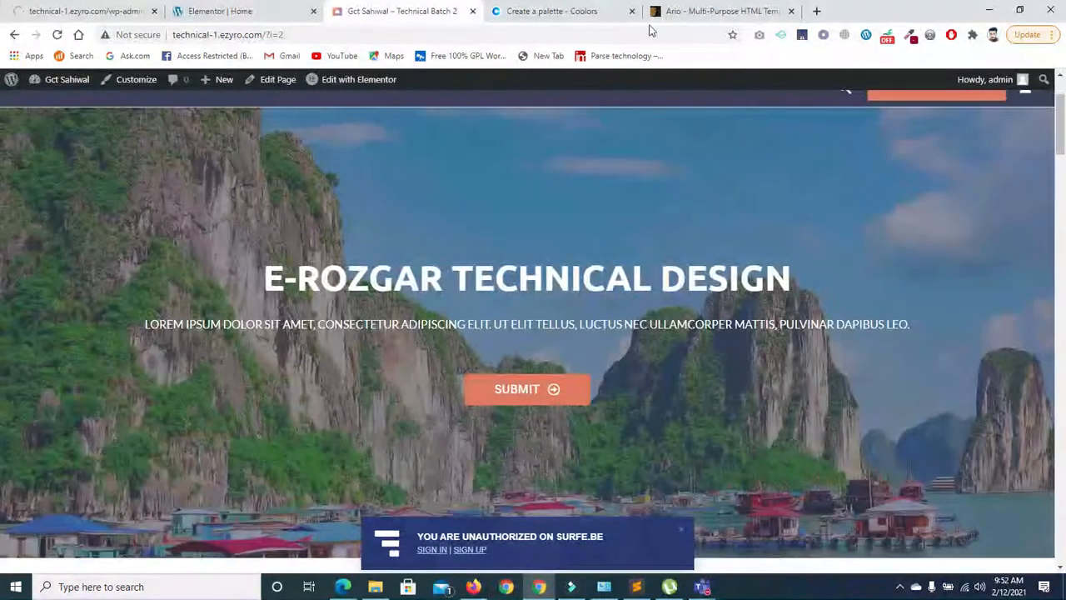
pyautogui.click(133, 8)
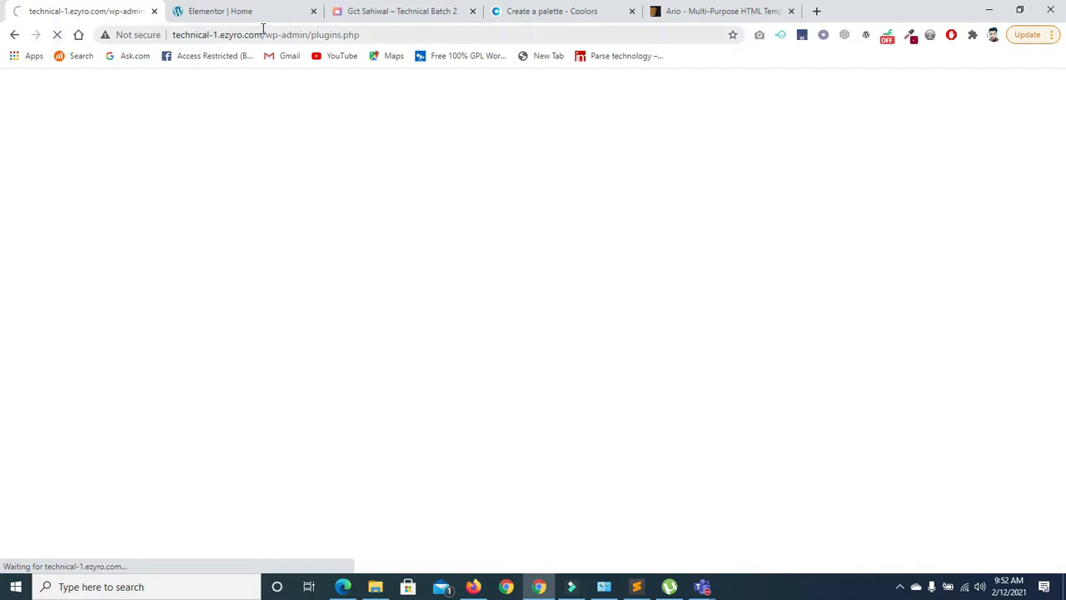
# Step: Remove /plugins.php from the admin address, load technical-1.ezyro.com/wp-admin, and reload the page
pyautogui.moveTo(307, 36); pyautogui.dragTo(594, 98)
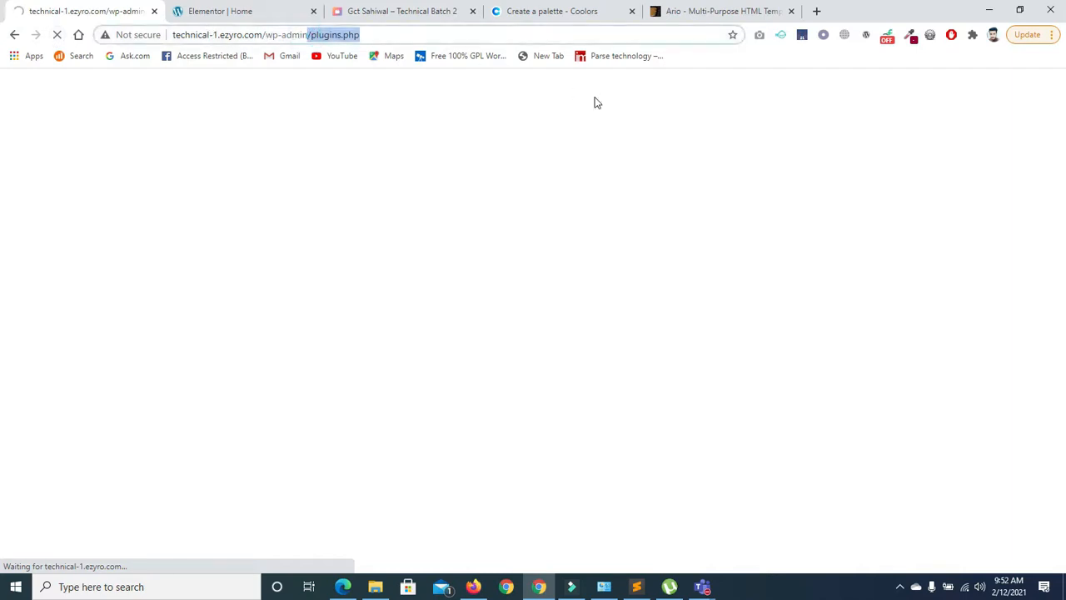
pyautogui.press('BackSpace')
pyautogui.press('Return')
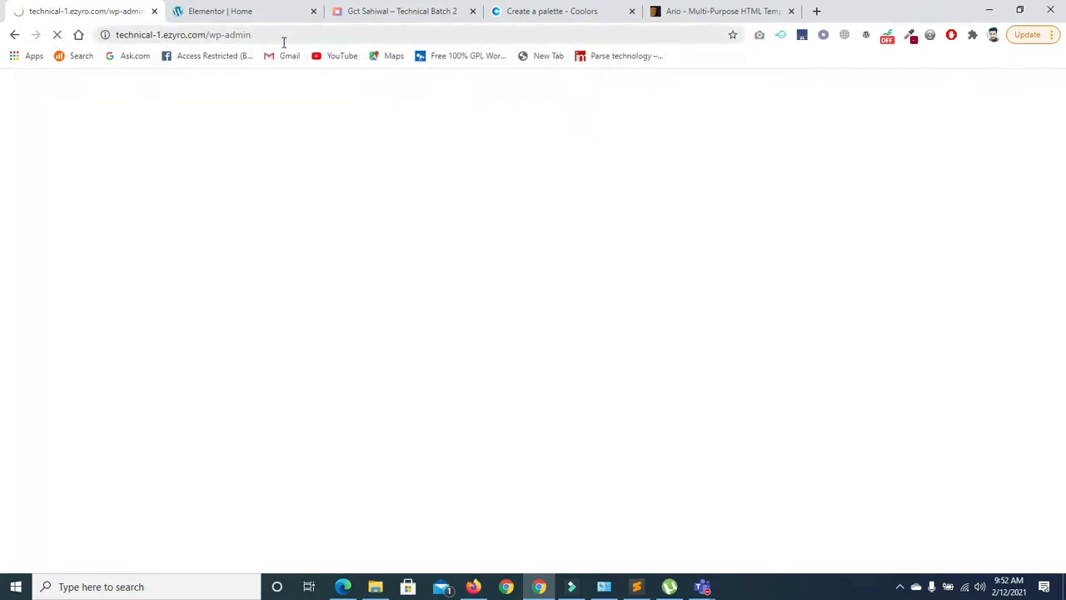
pyautogui.click(57, 34)
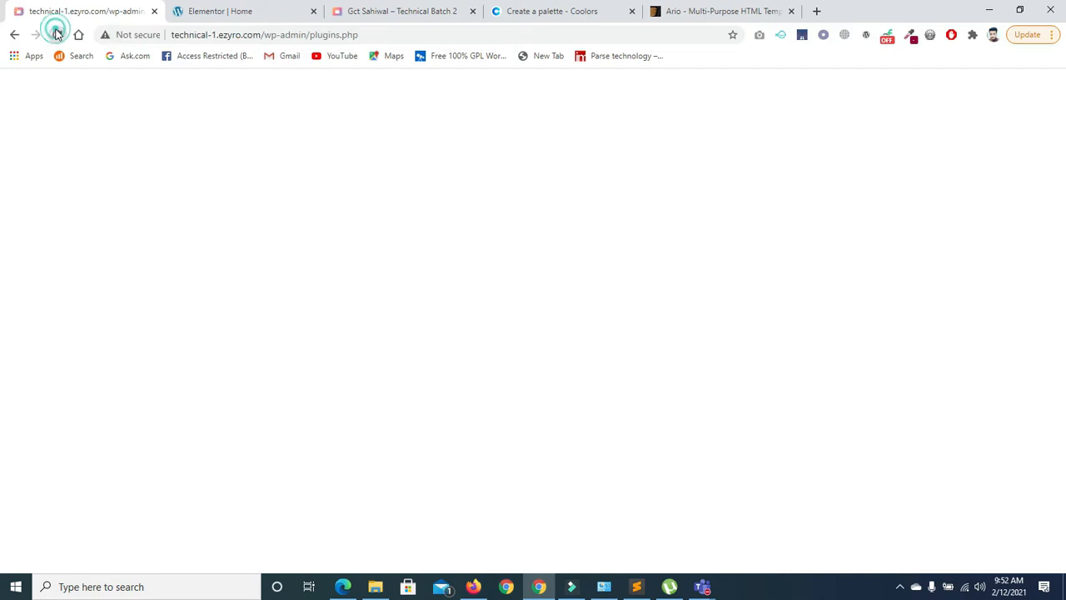
pyautogui.click(56, 33)
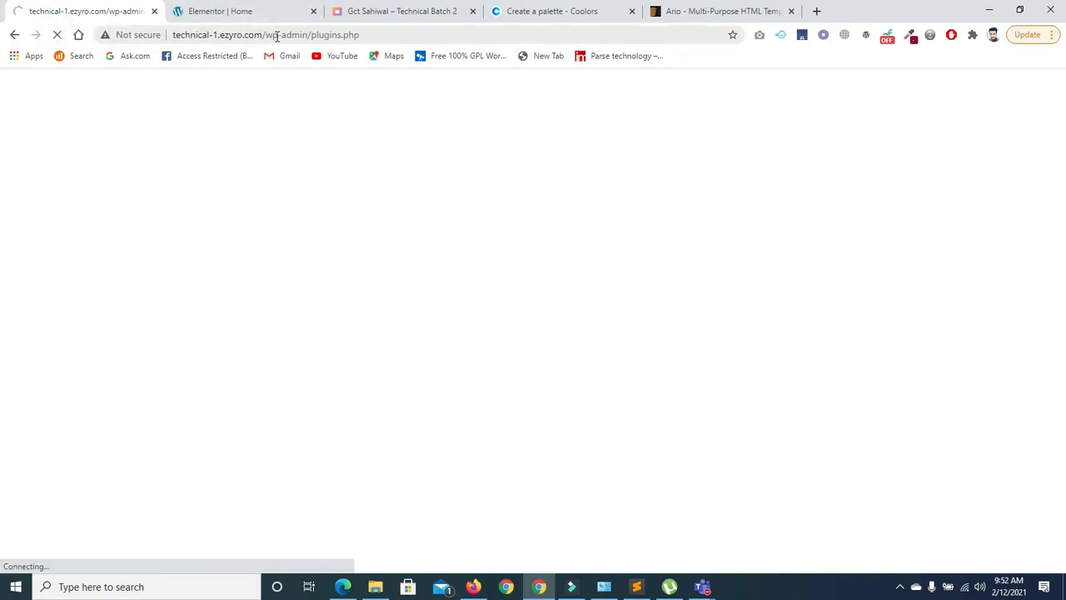
pyautogui.click(258, 20)
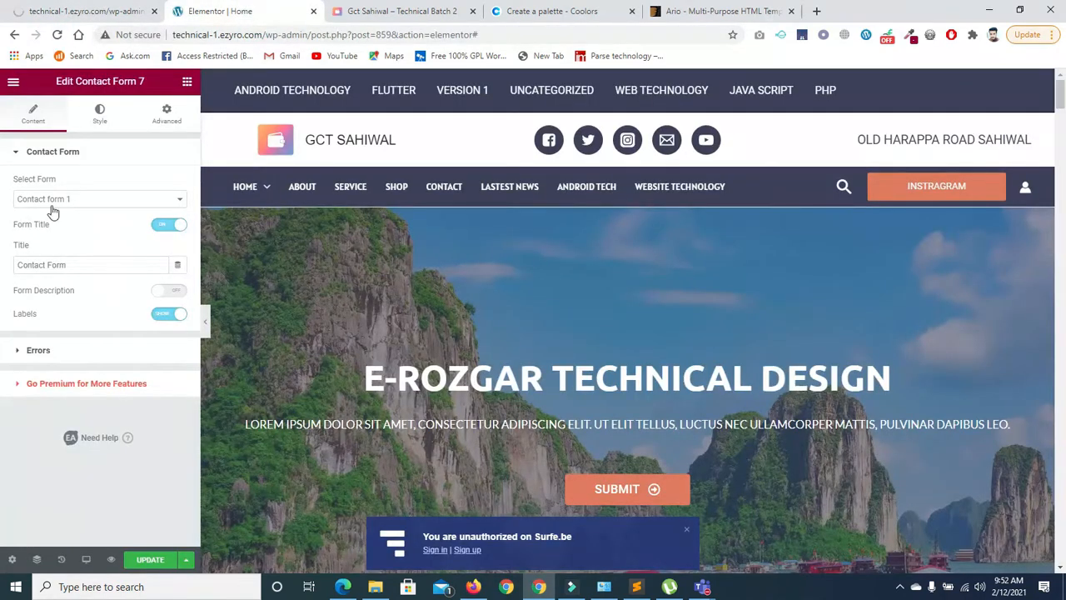
pyautogui.click(20, 385)
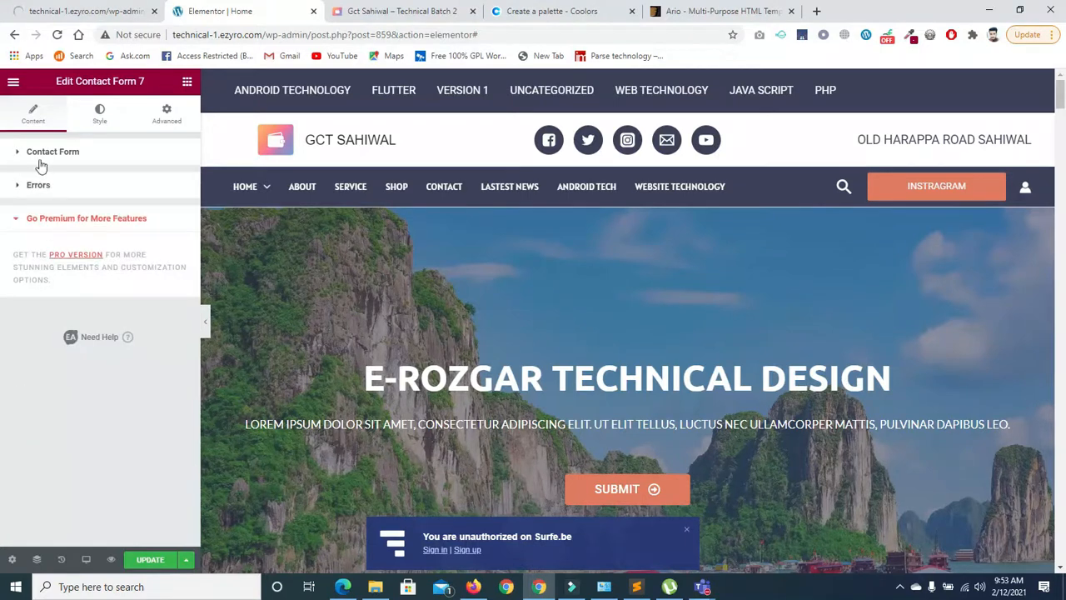
pyautogui.click(12, 222)
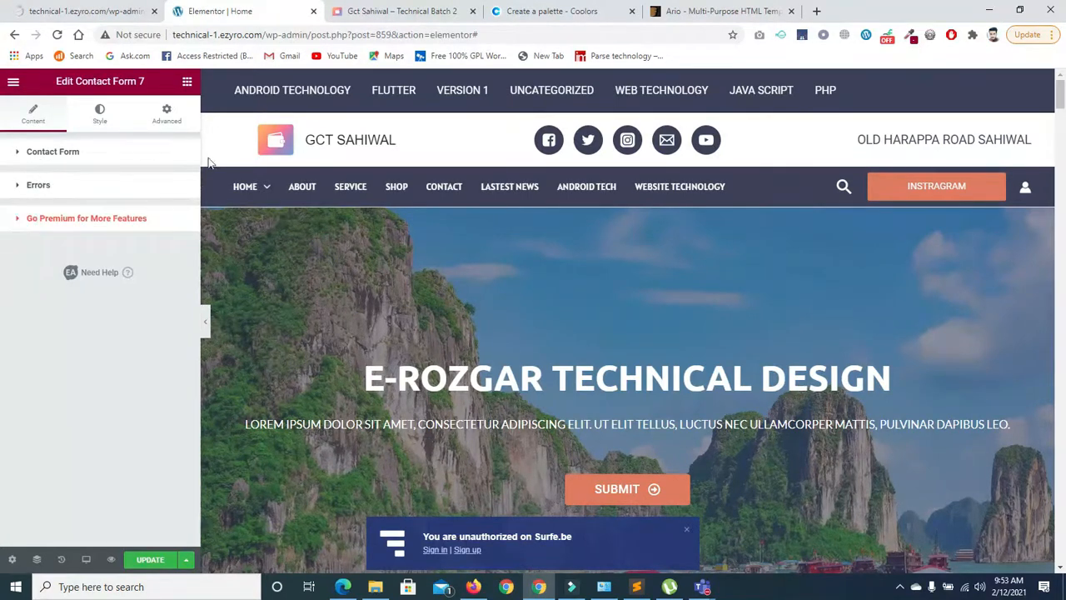
pyautogui.click(80, 17)
pyautogui.click(197, 11)
# Step: Go to the site's installed plugins in the WordPress admin and start adding a new plugin
pyautogui.click(90, 16)
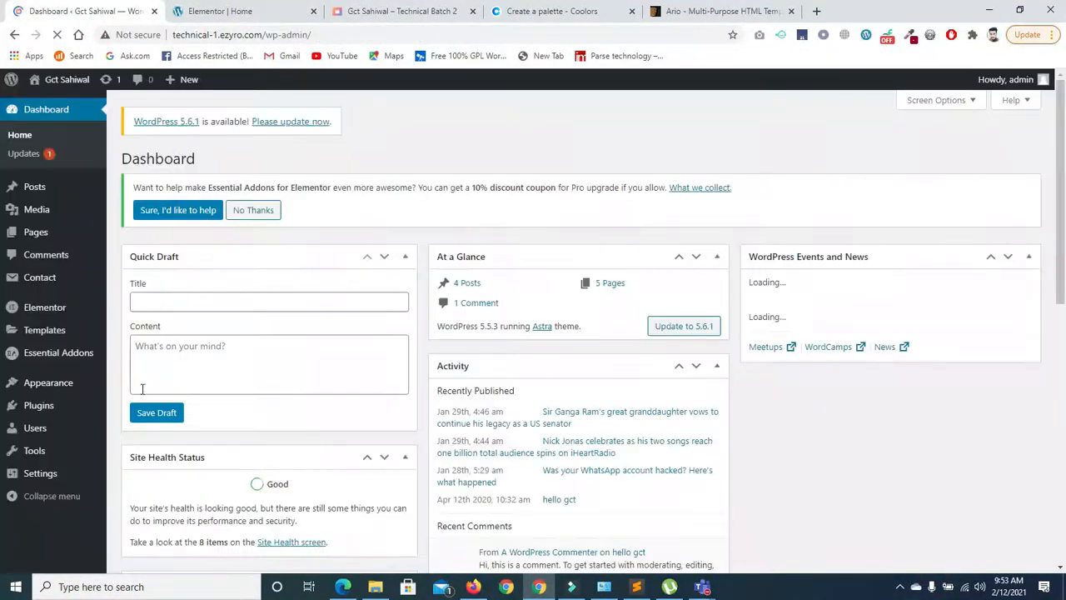
pyautogui.moveTo(57, 408)
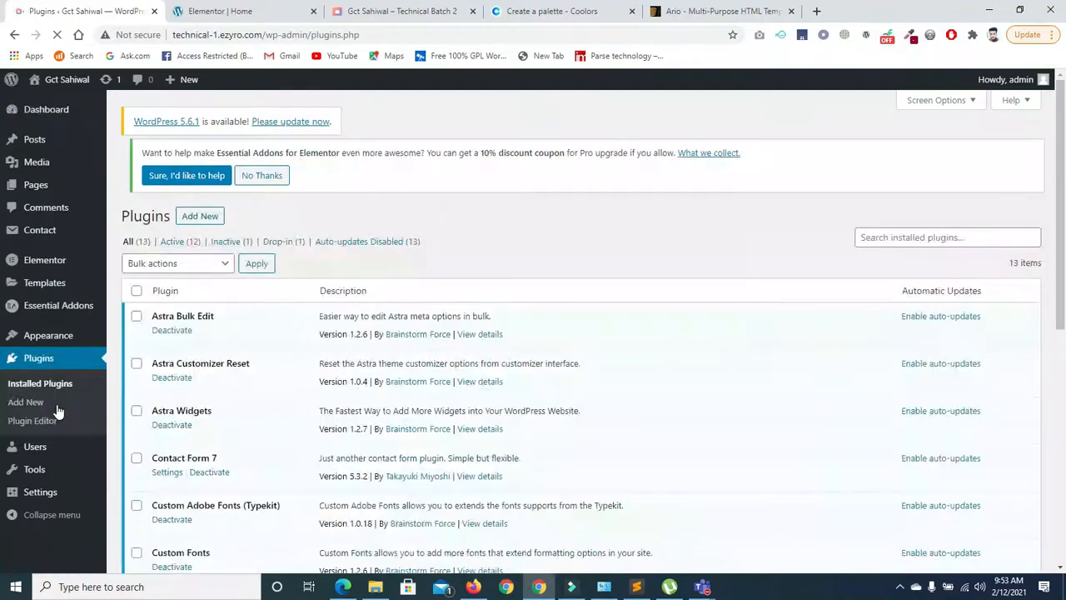
pyautogui.click(198, 221)
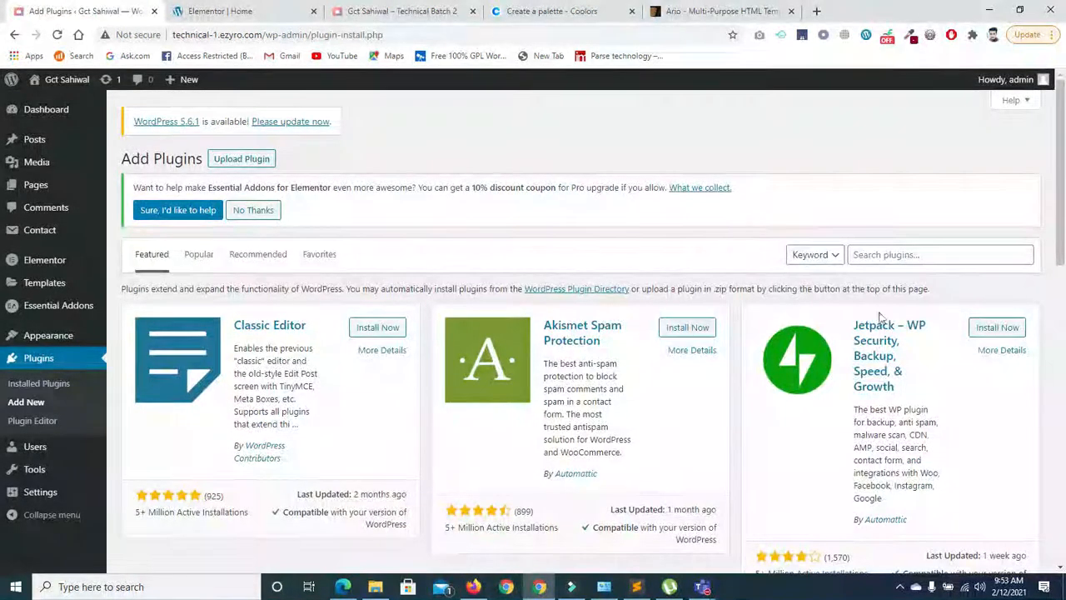
# Step: Search the plugin directory for "elementor"
pyautogui.click(870, 255)
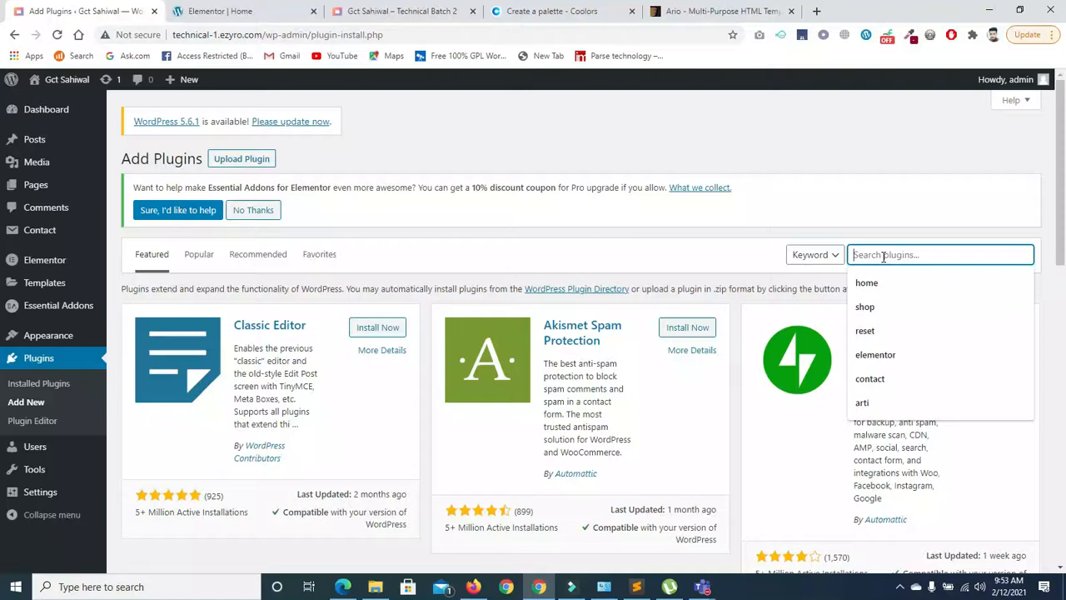
pyautogui.write('ele')
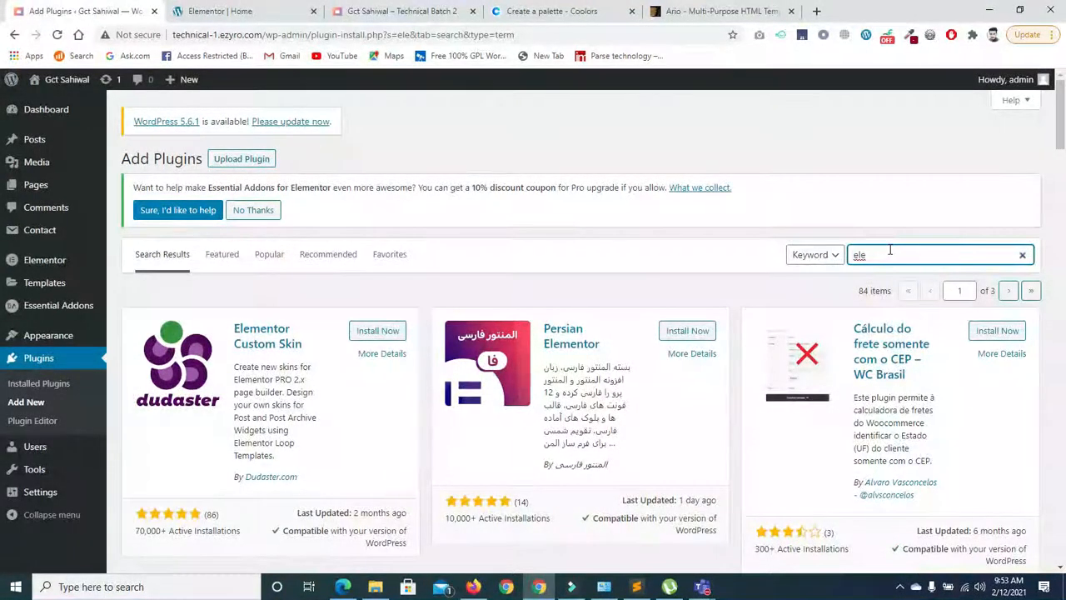
pyautogui.click(890, 252)
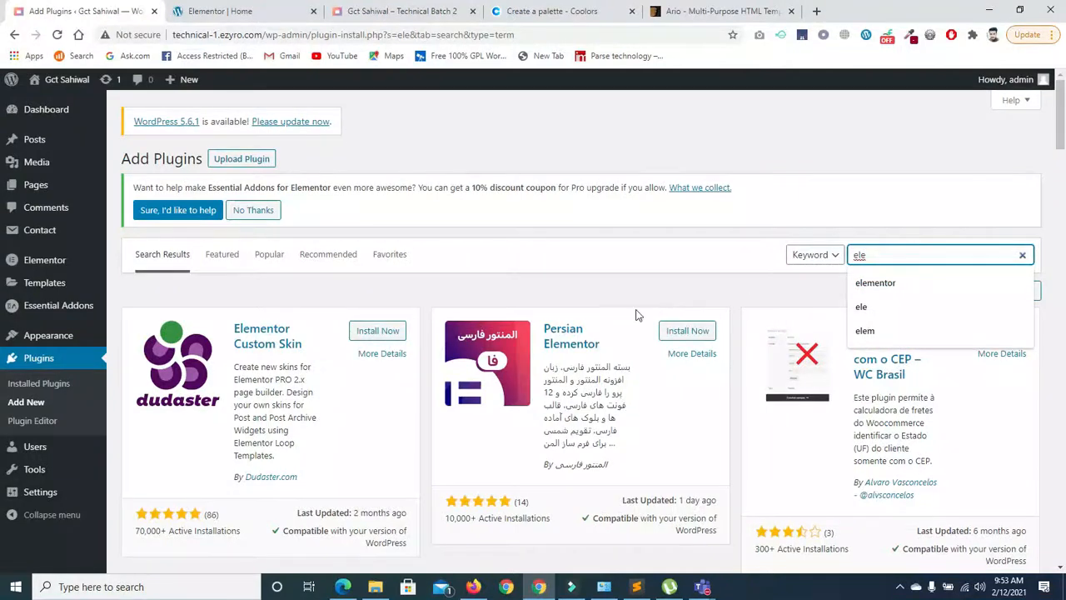
pyautogui.click(905, 283)
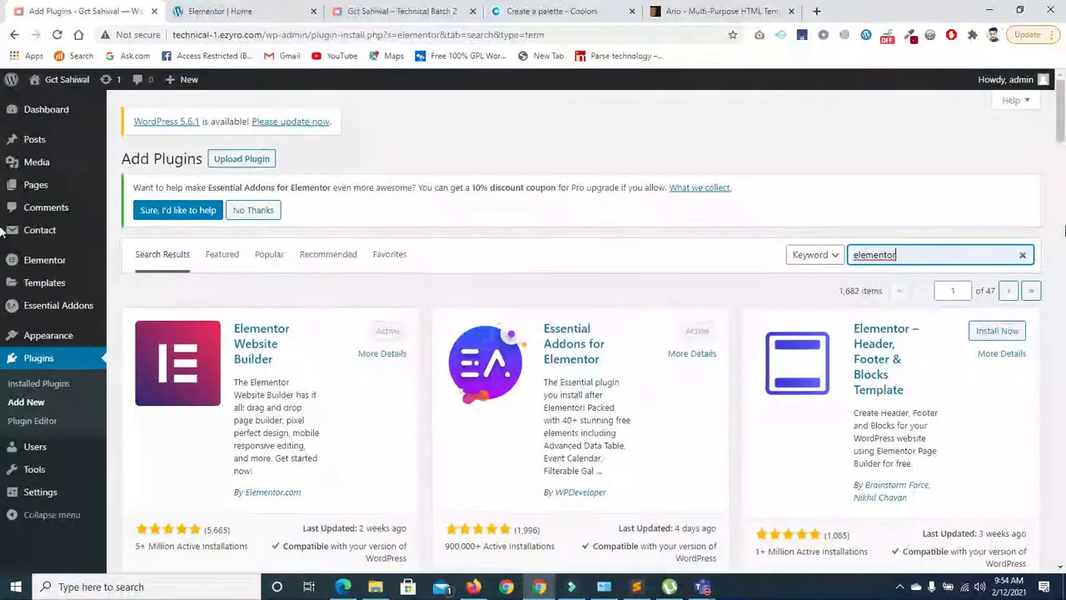
# Step: Install and activate the Premium Addons for Elementor plugin
pyautogui.scroll(-2, 1056, 127)
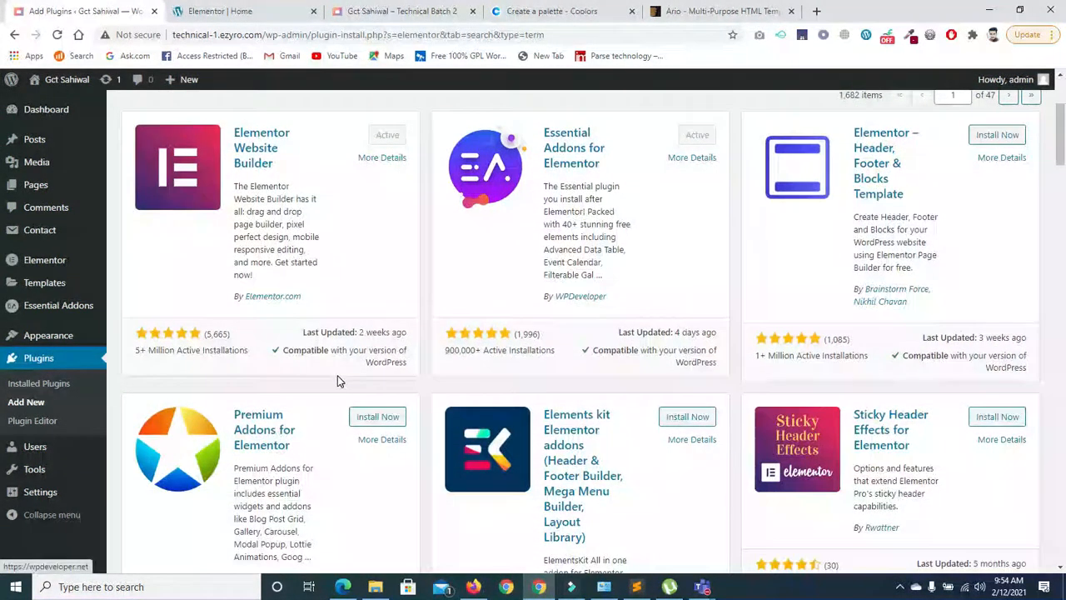
pyautogui.click(370, 419)
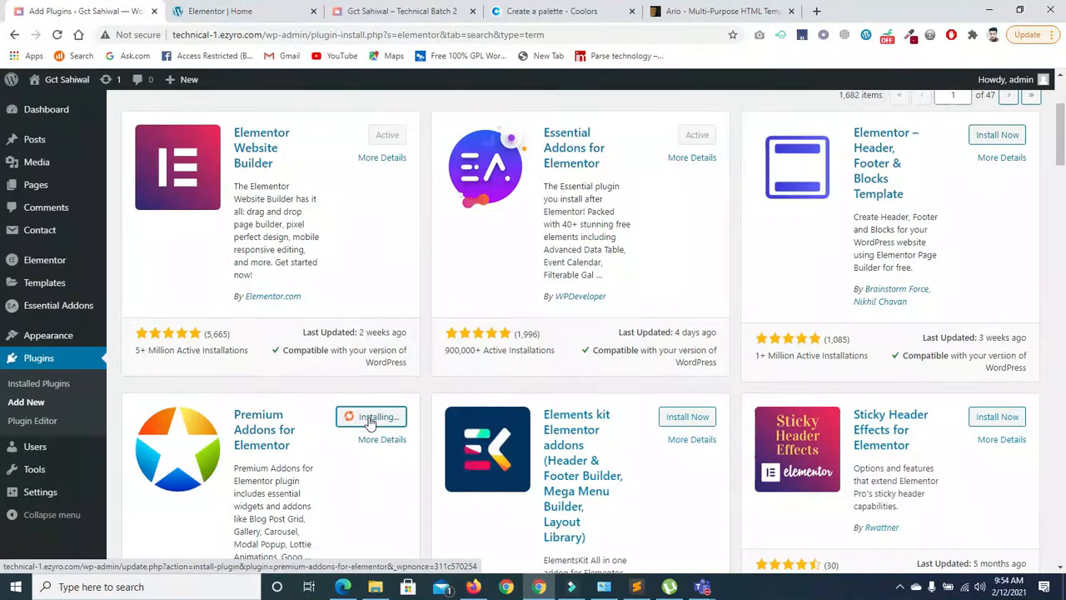
pyautogui.scroll(-2, 370, 422)
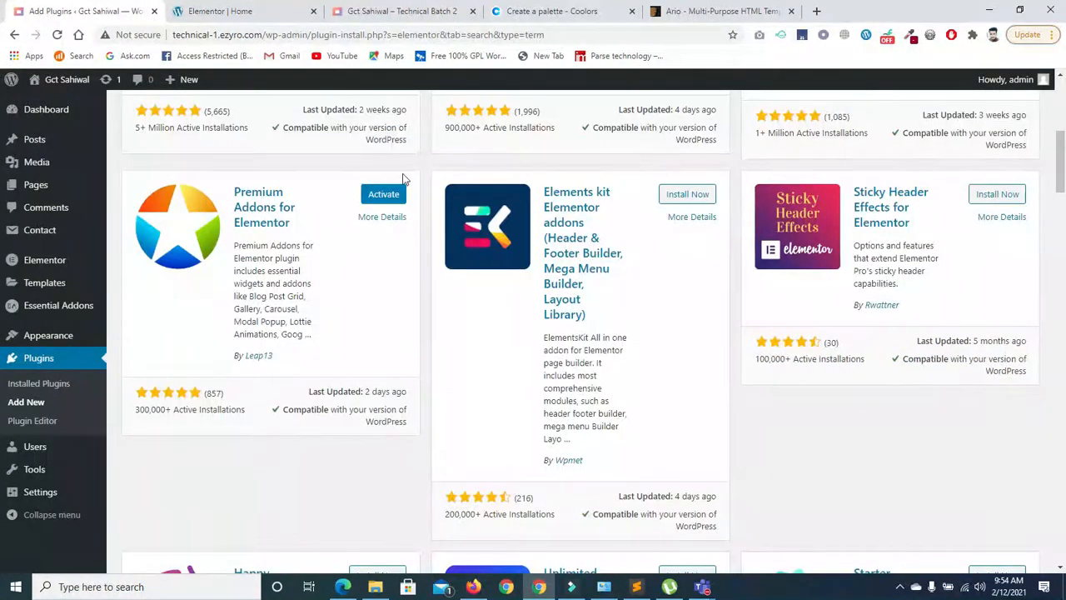
pyautogui.click(366, 200)
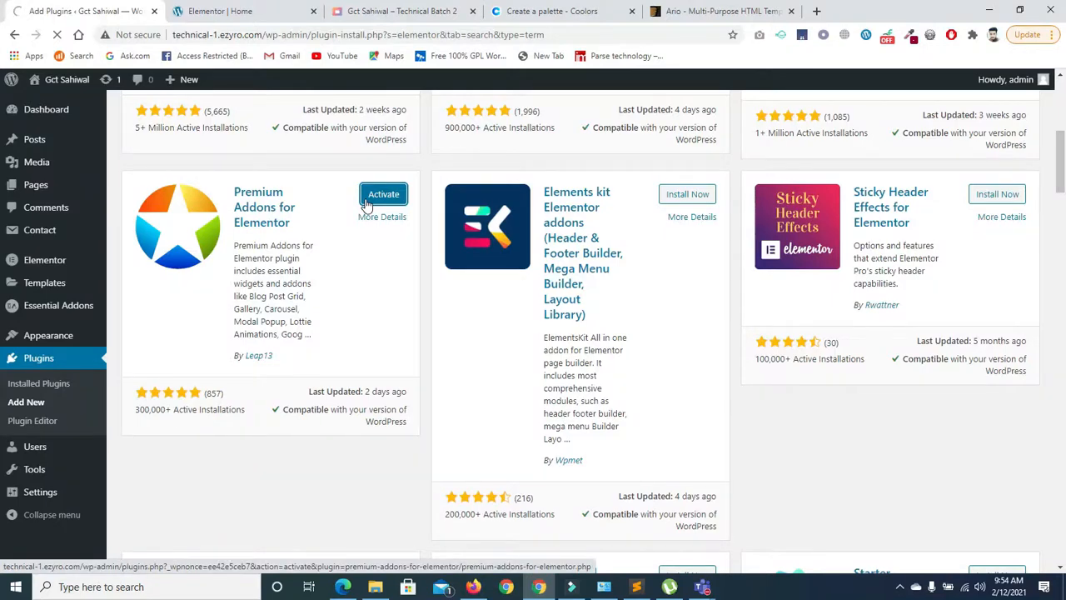
pyautogui.scroll(-6, 2, 219)
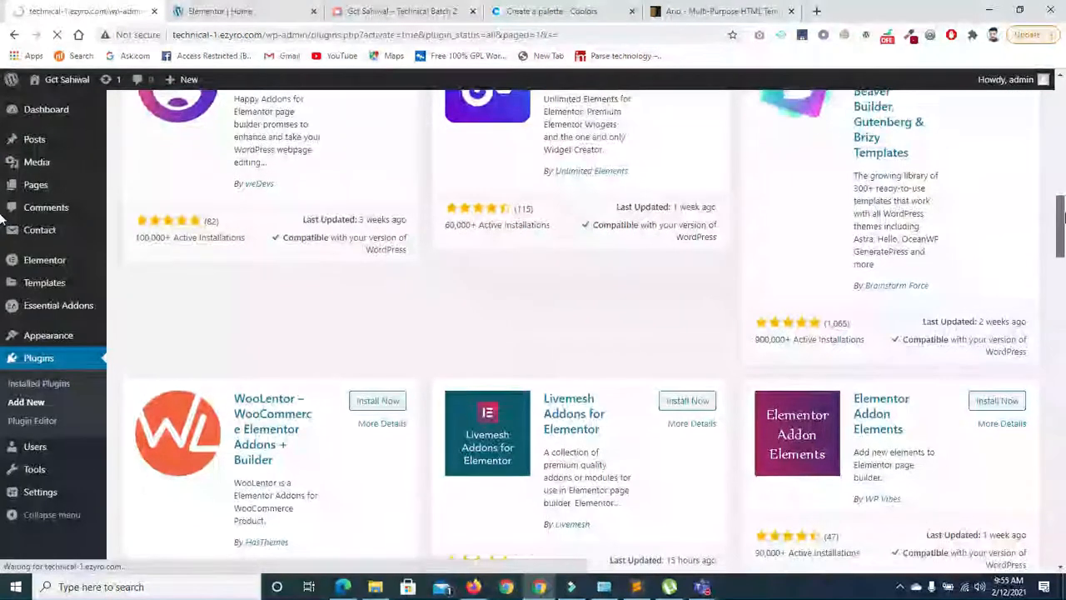
pyautogui.scroll(-2, 3, 218)
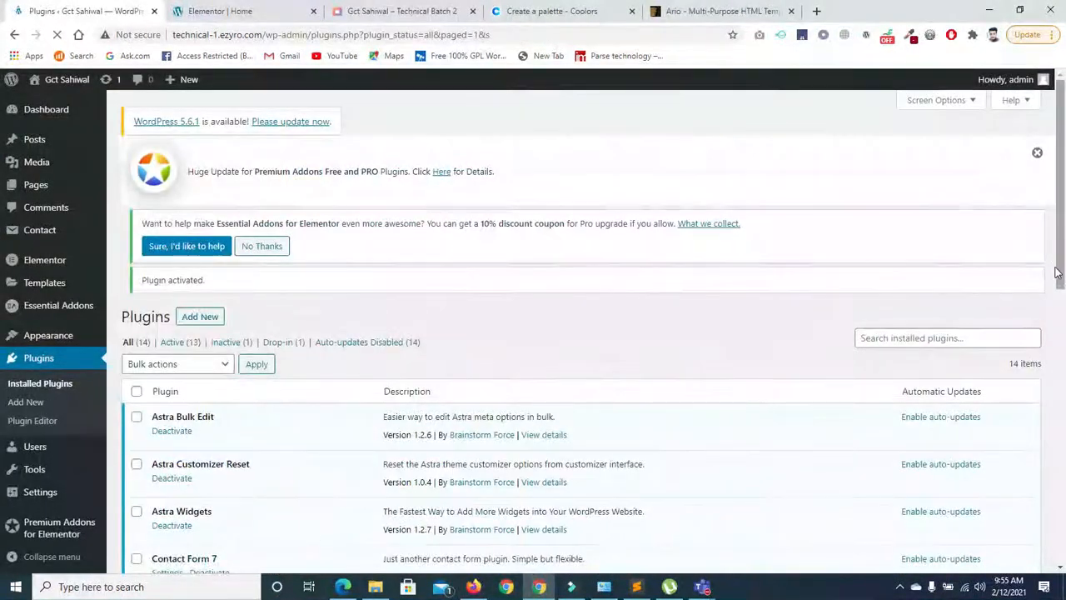
pyautogui.moveTo(1057, 272)
pyautogui.mouseDown()
pyautogui.moveTo(1062, 447)
pyautogui.moveTo(1064, 280)
pyautogui.mouseUp()
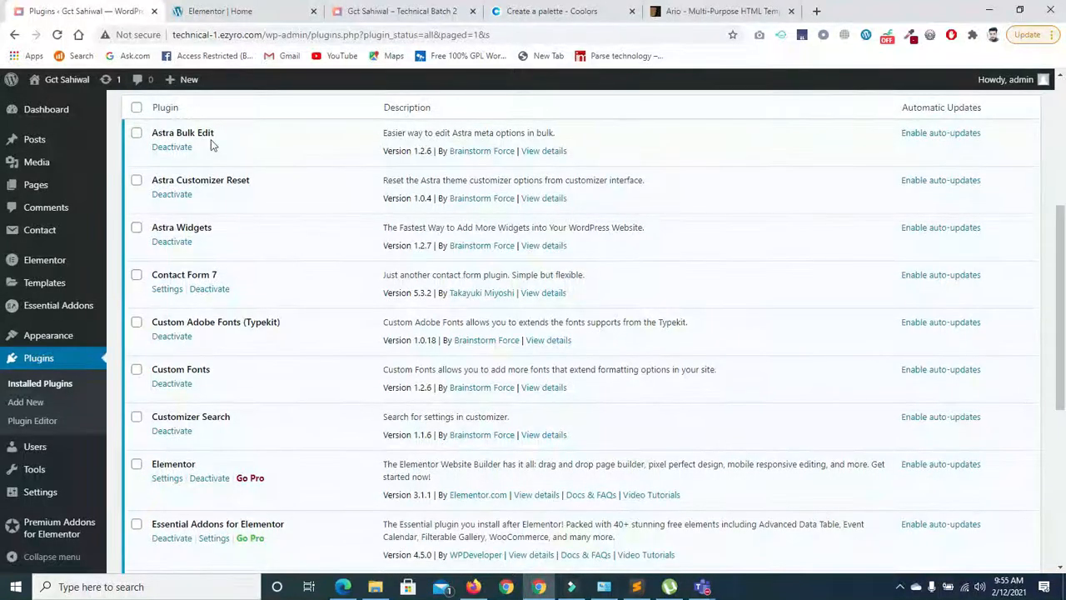
# Step: Log back in to the expired Elementor session with the saved username and password, and reload the Home page editor
pyautogui.click(218, 12)
pyautogui.click(502, 297)
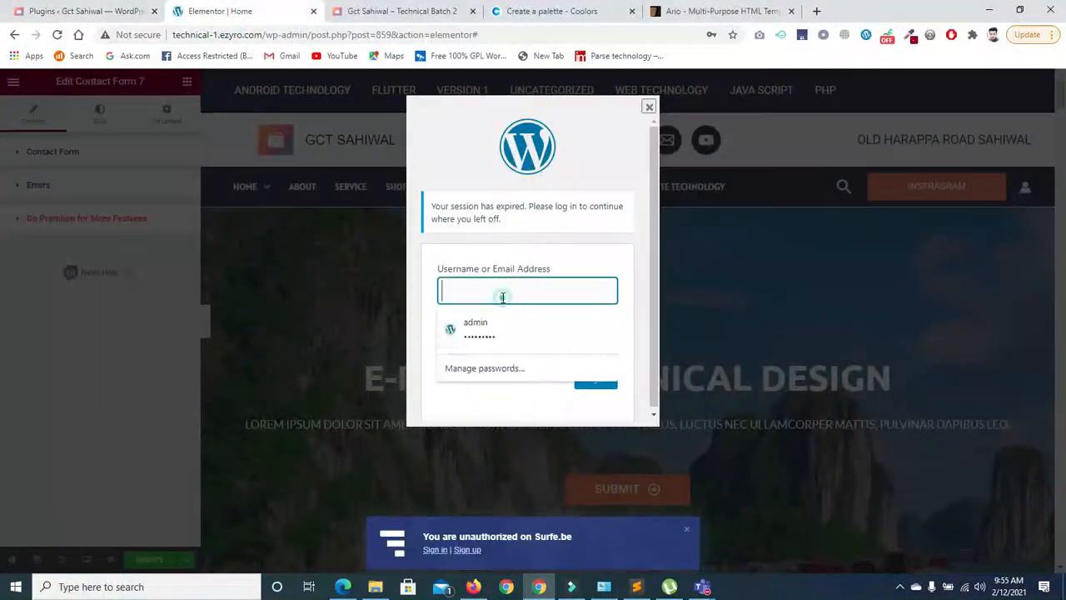
pyautogui.click(482, 338)
pyautogui.click(596, 383)
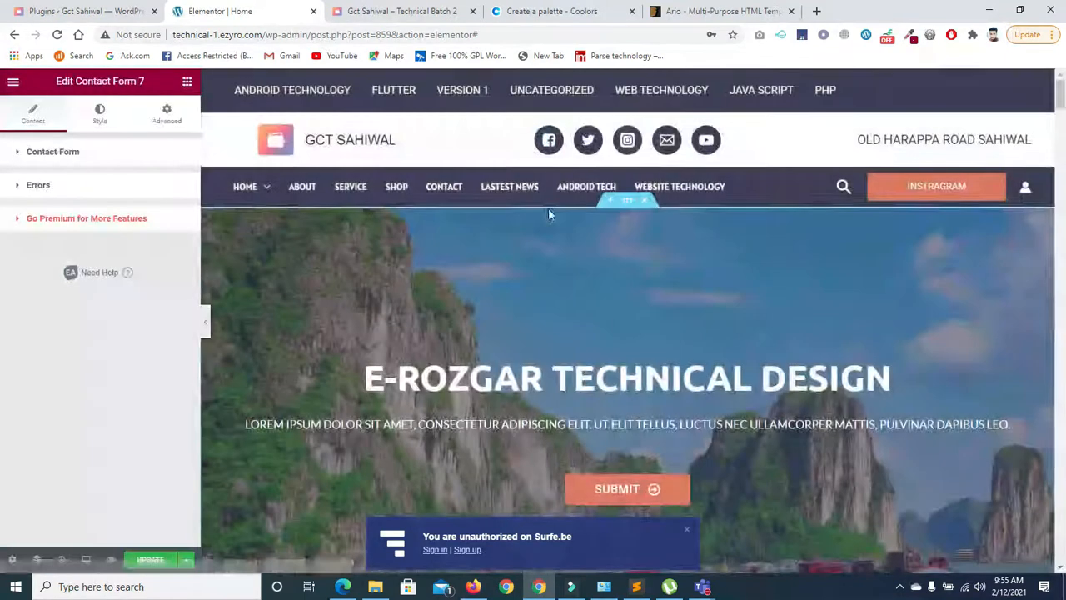
pyautogui.click(56, 35)
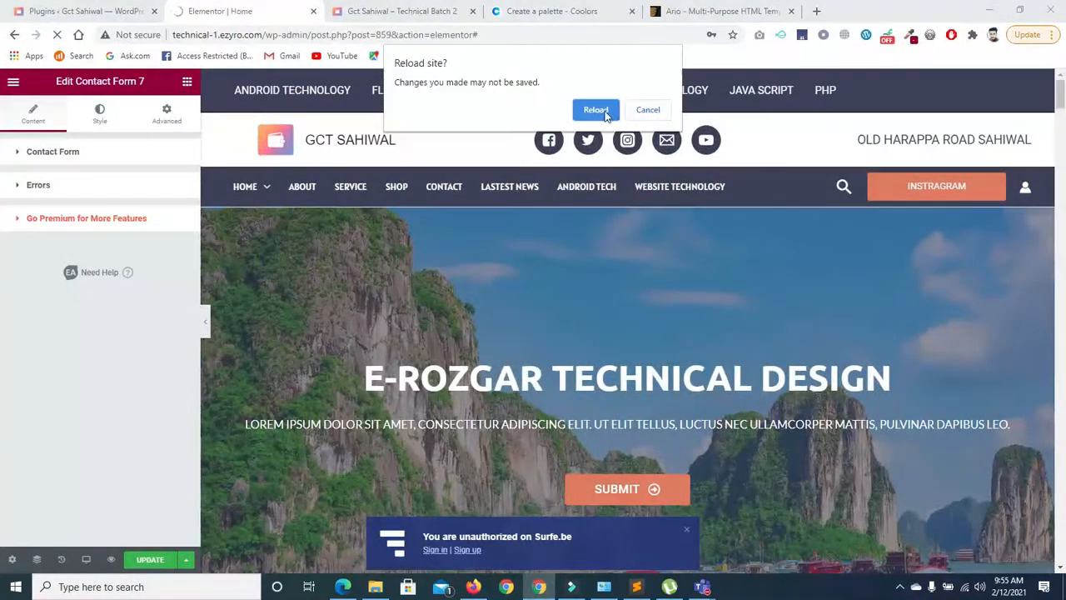
pyautogui.click(605, 110)
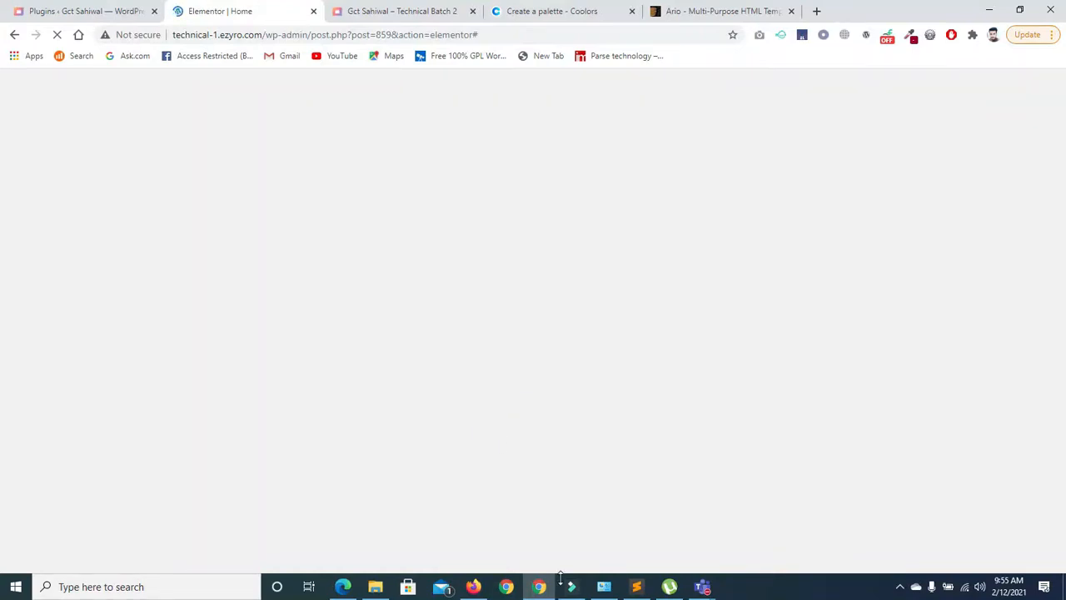
pyautogui.moveTo(702, 585)
pyautogui.click(810, 517)
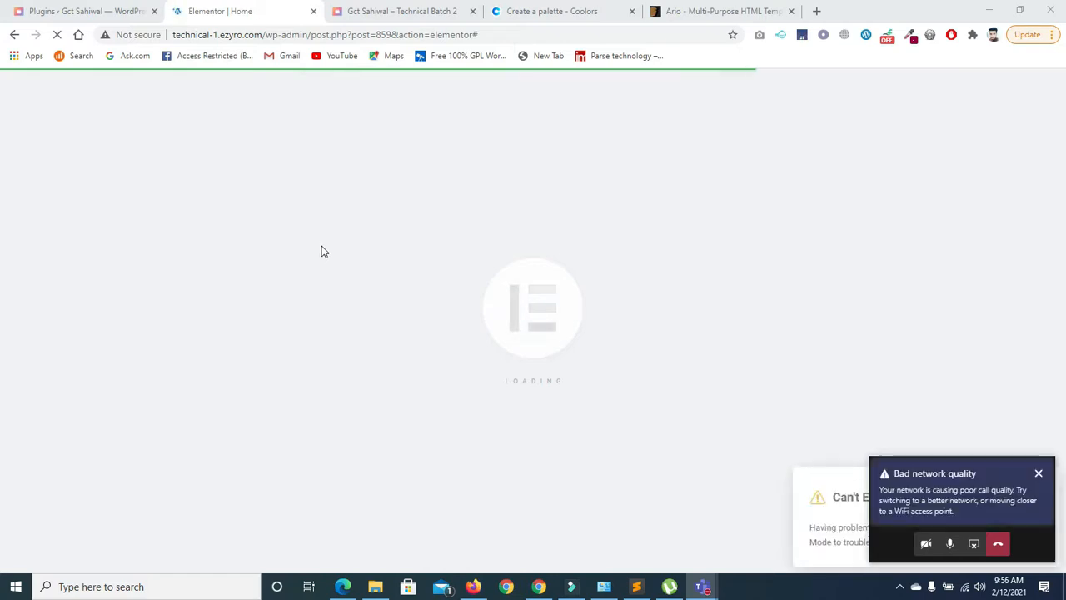
pyautogui.click(397, 256)
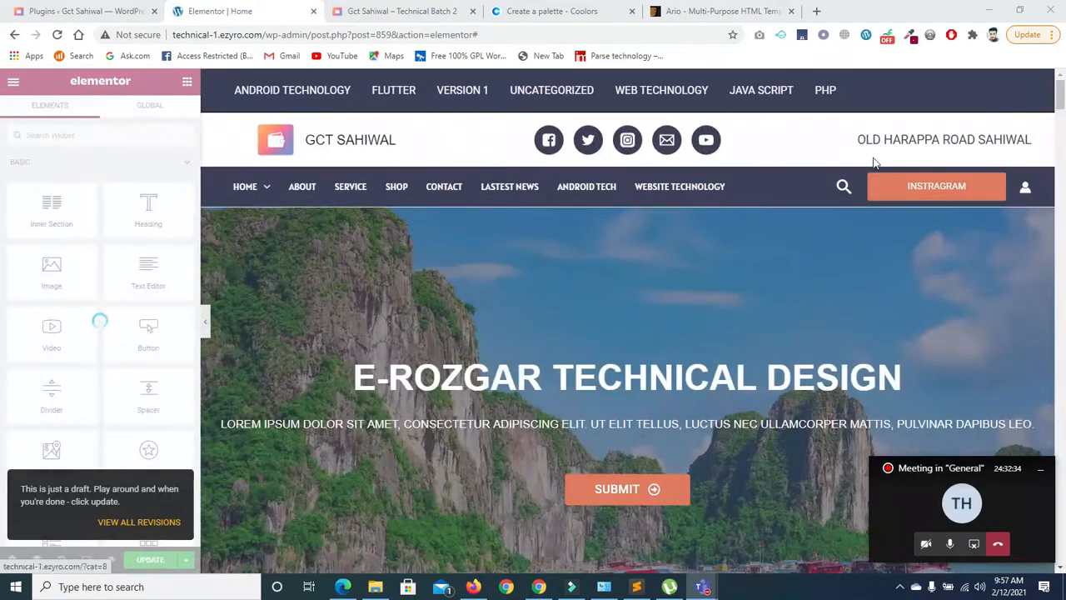
# Step: Search the widgets for "caro" and add the Premium Carousel widget in the empty area below the last flip box
pyautogui.moveTo(1059, 100); pyautogui.dragTo(1061, 546)
pyautogui.click(97, 137)
pyautogui.write('cars')
pyautogui.press('BackSpace')
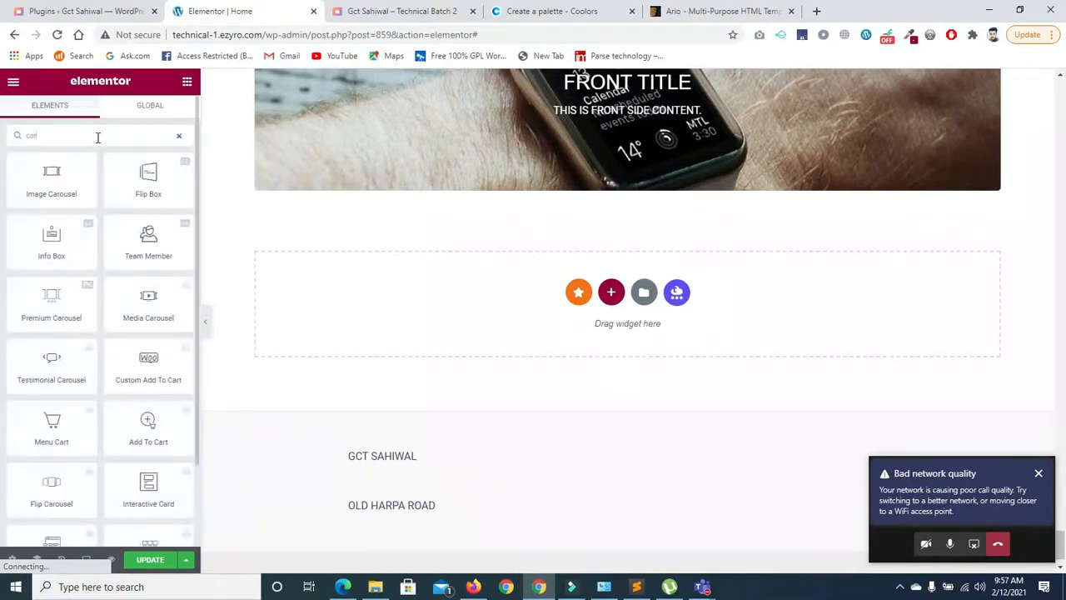
pyautogui.write('r')
pyautogui.press('BackSpace')
pyautogui.write('o')
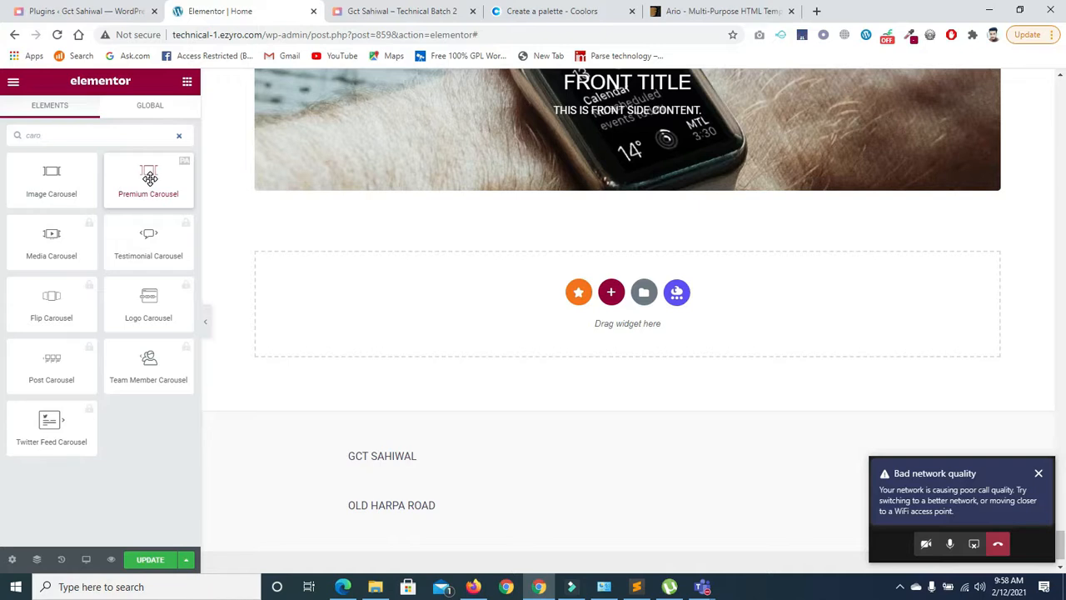
pyautogui.moveTo(150, 178); pyautogui.dragTo(627, 293)
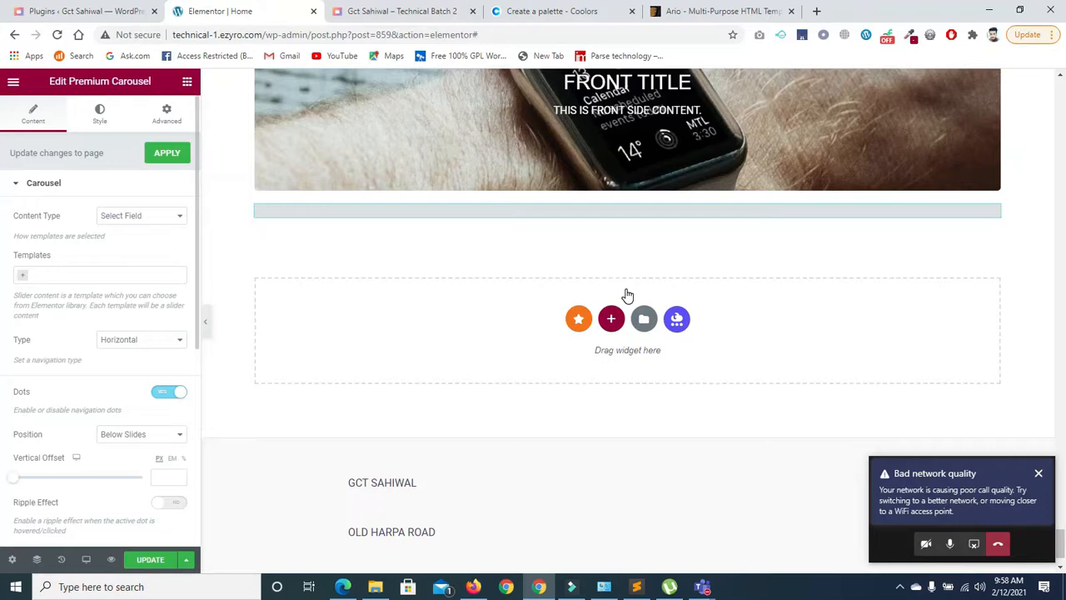
# Step: Select Default Kit as the slide template of the Premium Carousel
pyautogui.click(22, 274)
pyautogui.click(33, 291)
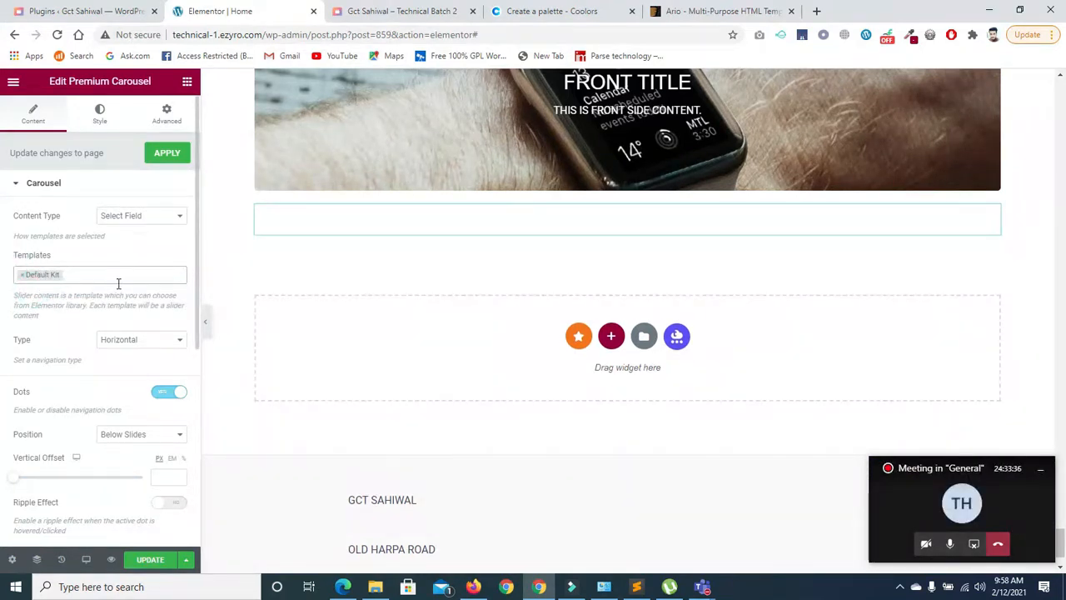
pyautogui.moveTo(197, 224)
pyautogui.mouseDown()
pyautogui.moveTo(191, 242)
pyautogui.moveTo(195, 220)
pyautogui.mouseUp()
# Step: Try the Repeater content type with one added template item, and switch the carousel back to Select Field
pyautogui.click(163, 215)
pyautogui.click(150, 238)
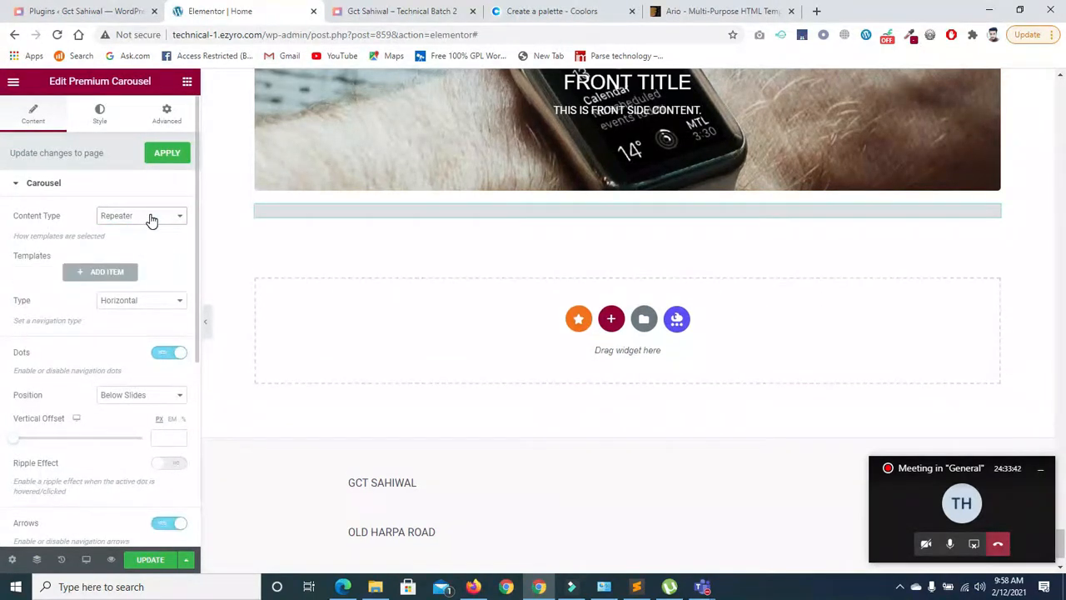
pyautogui.click(93, 279)
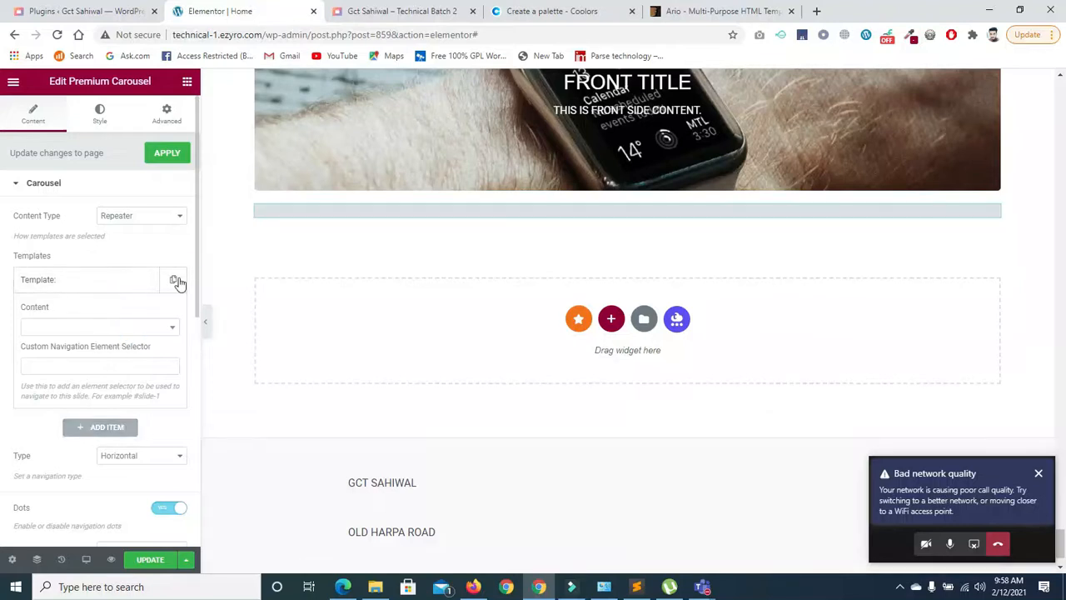
pyautogui.click(170, 216)
pyautogui.click(153, 229)
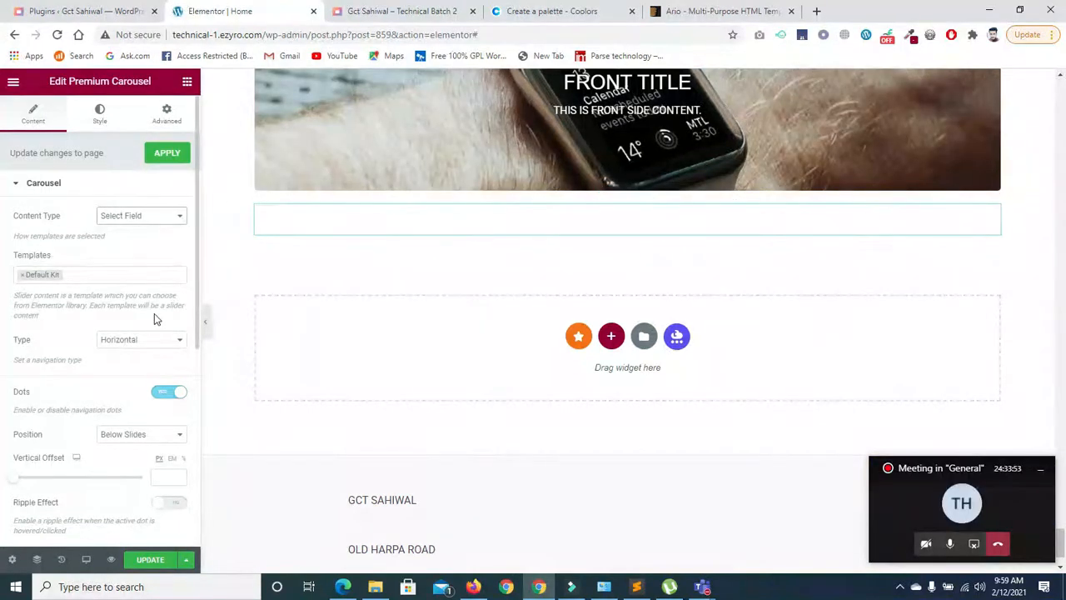
# Step: Review the Premium Carousel's remaining content options, including its Slides Settings section
pyautogui.scroll(-3, 199, 271)
pyautogui.scroll(-2, 179, 388)
pyautogui.scroll(1, 187, 463)
pyautogui.scroll(-1, 195, 457)
pyautogui.click(20, 415)
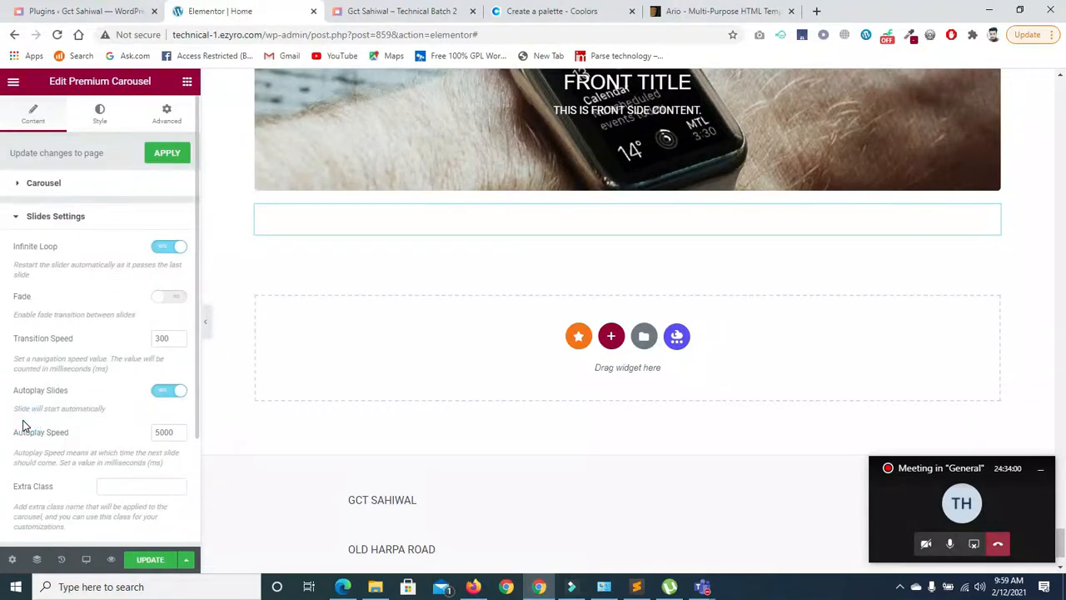
pyautogui.click(20, 214)
pyautogui.click(20, 182)
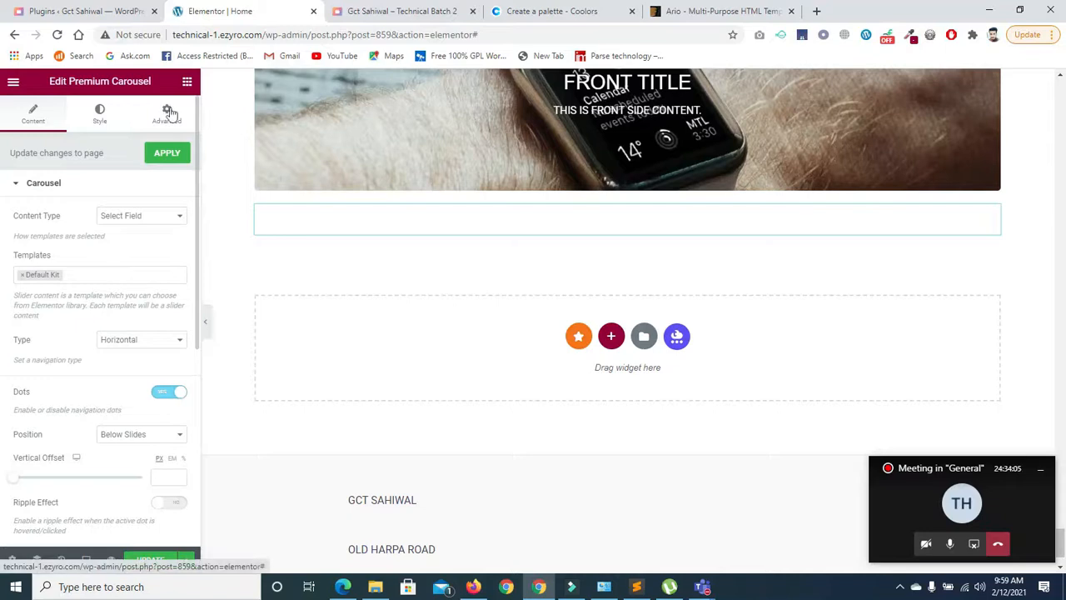
# Step: Return to the widget library and search it for "slider"
pyautogui.click(187, 81)
pyautogui.click(125, 144)
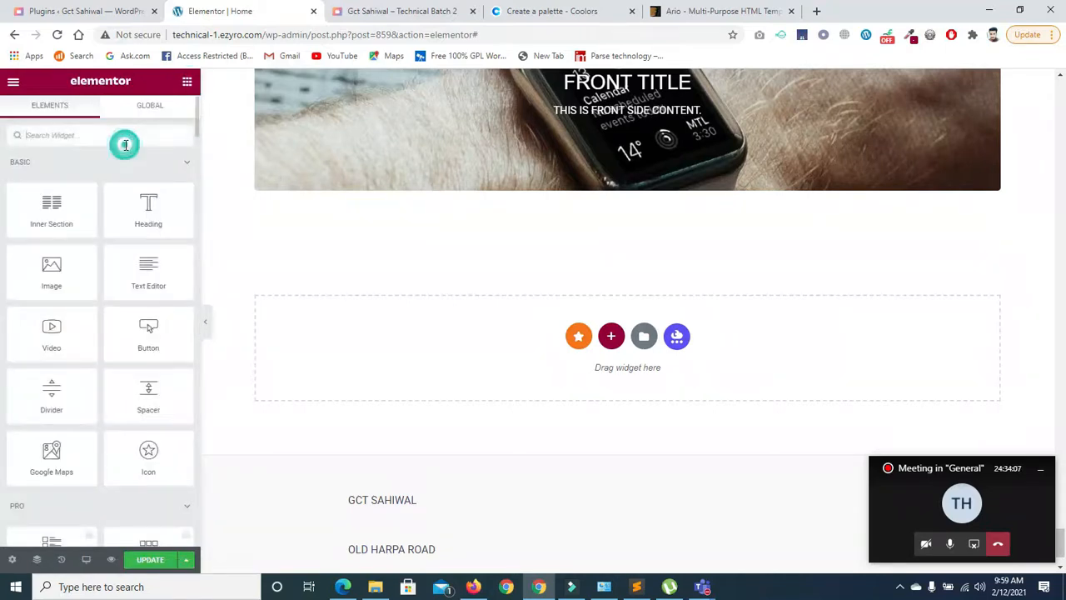
pyautogui.write('slider')
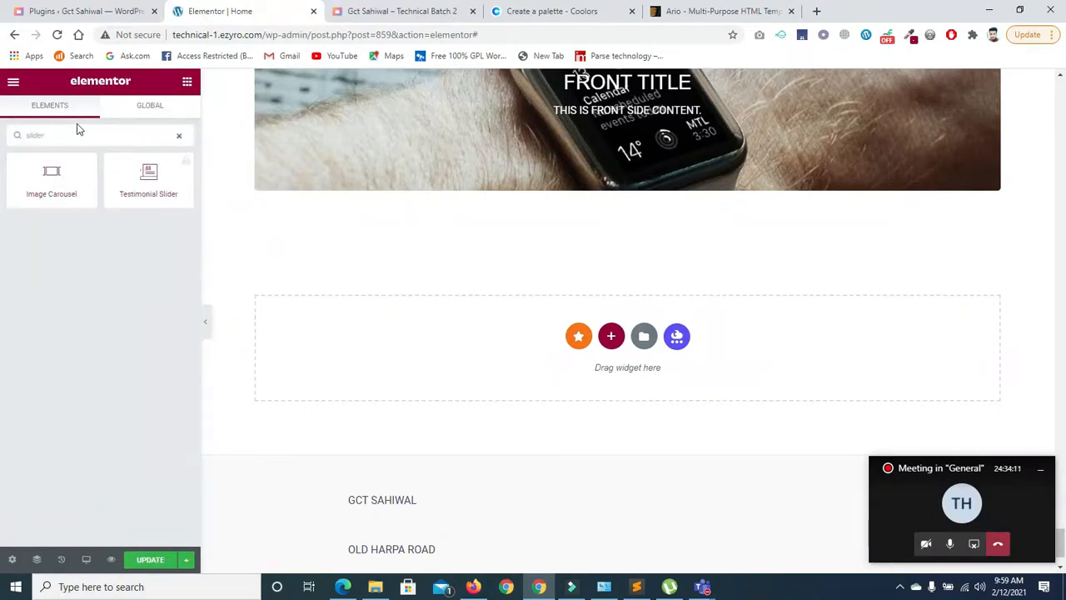
# Step: Replace the widget search term with "carou" to look through the available carousel widgets
pyautogui.press('BackSpace')
pyautogui.press('BackSpace')
pyautogui.press('BackSpace')
pyautogui.press('BackSpace')
pyautogui.press('BackSpace')
pyautogui.press('BackSpace')
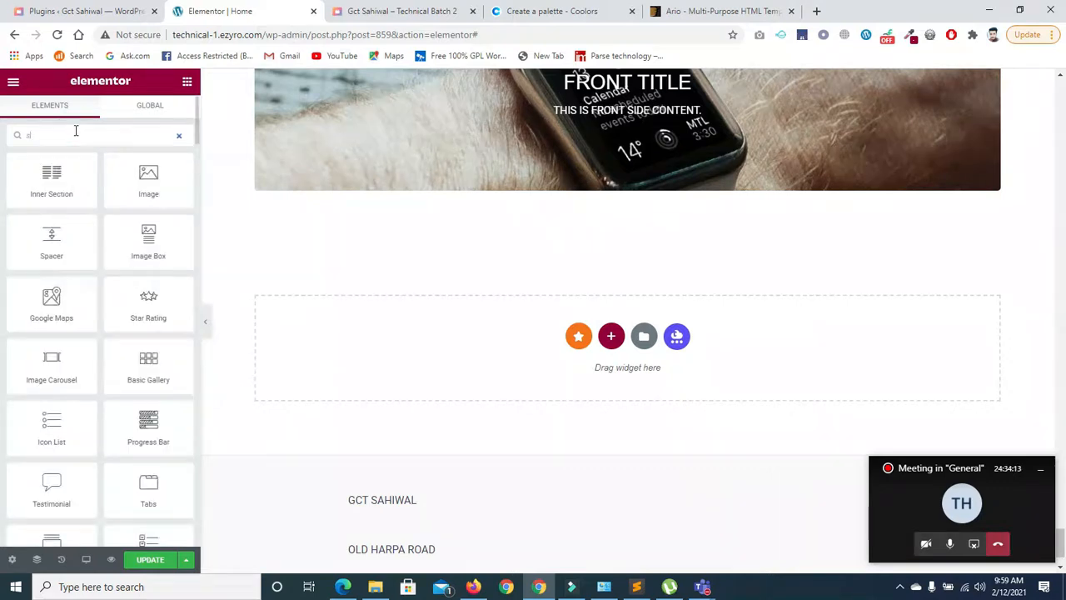
pyautogui.write('car')
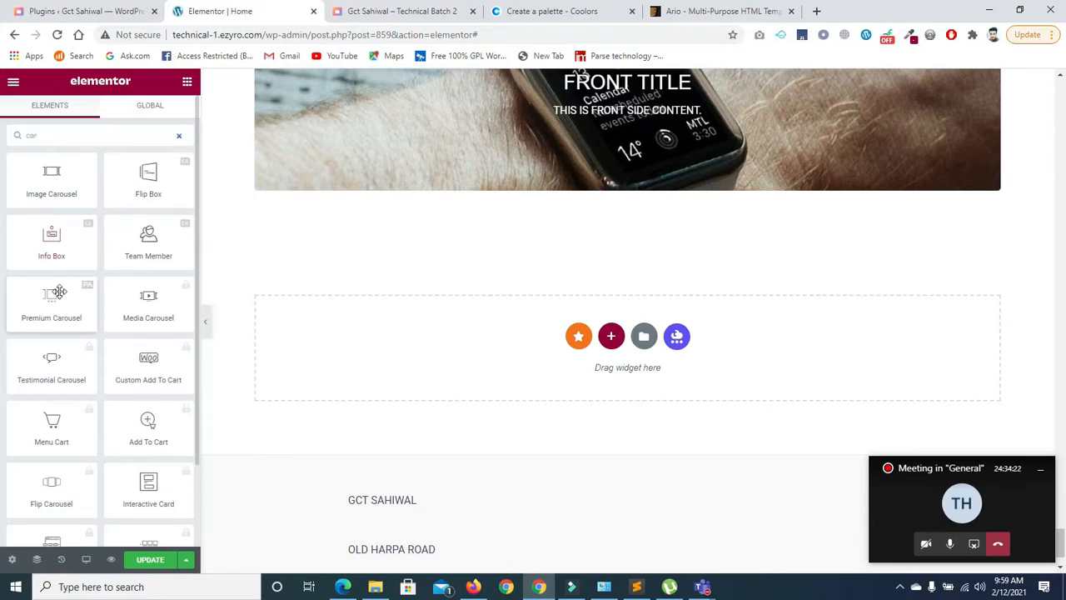
pyautogui.click(68, 135)
pyautogui.write('si')
pyautogui.press('BackSpace')
pyautogui.write('s')
pyautogui.press('BackSpace')
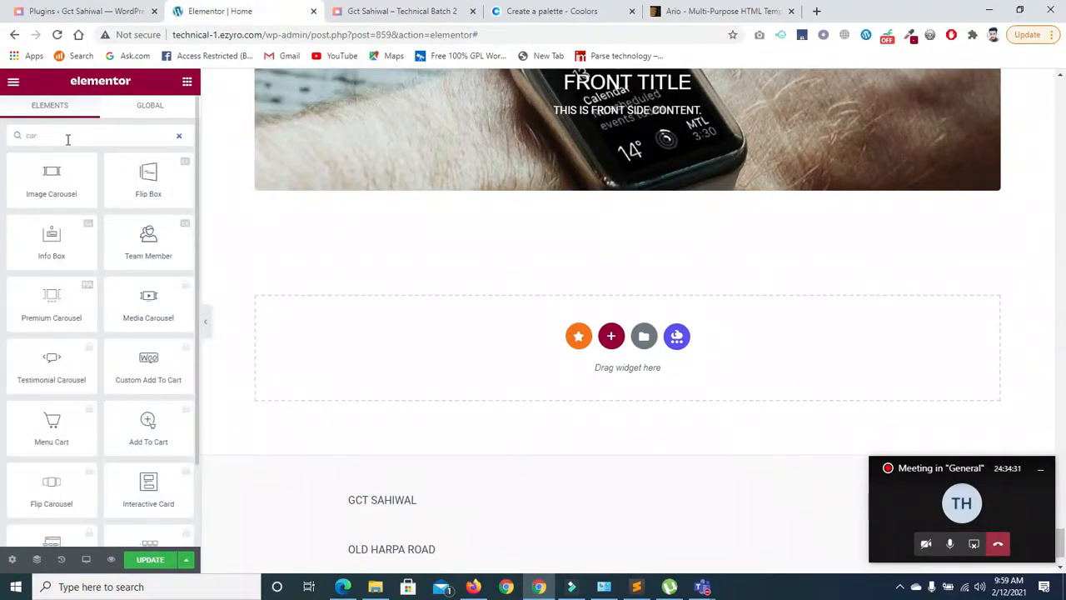
pyautogui.write('o')
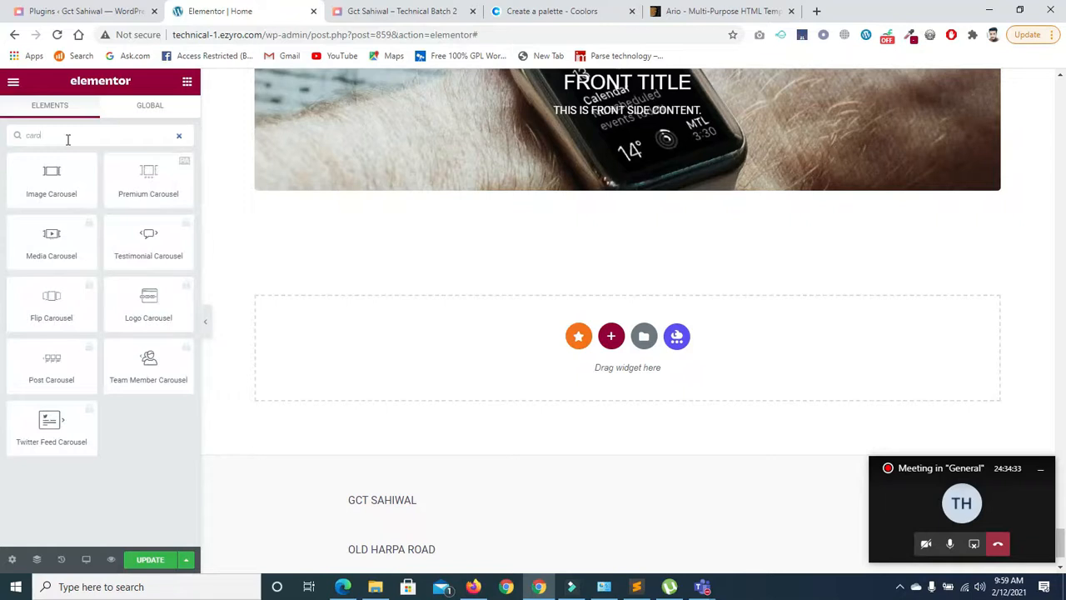
pyautogui.write('l')
pyautogui.press('BackSpace')
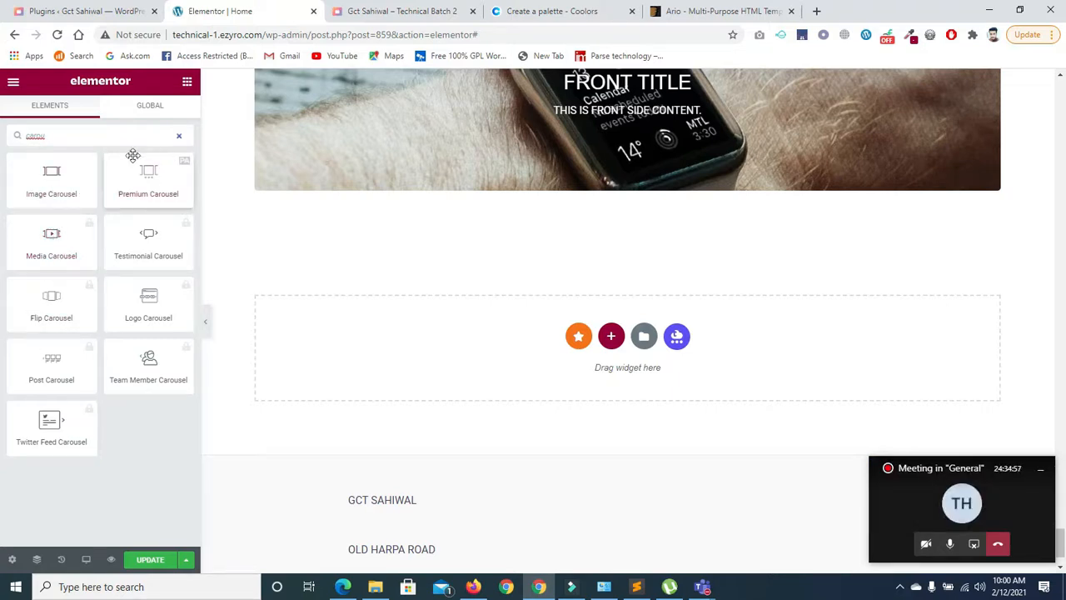
# Step: Clear the widget search and collapse the Basic, Pro, General, Premium Addons and Essential Addons widget categories
pyautogui.click(178, 136)
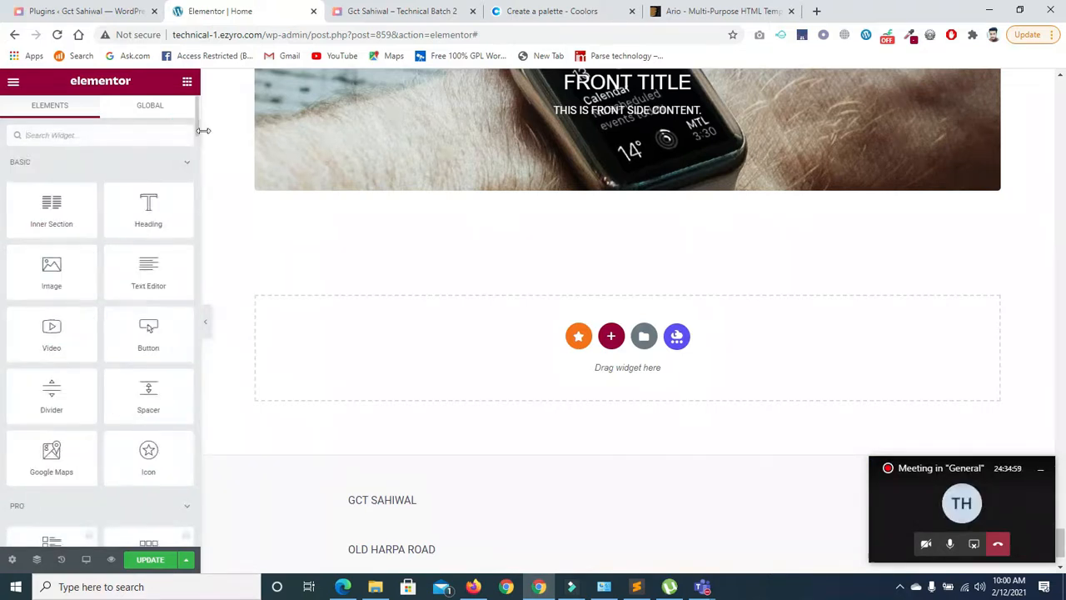
pyautogui.click(185, 163)
pyautogui.click(184, 198)
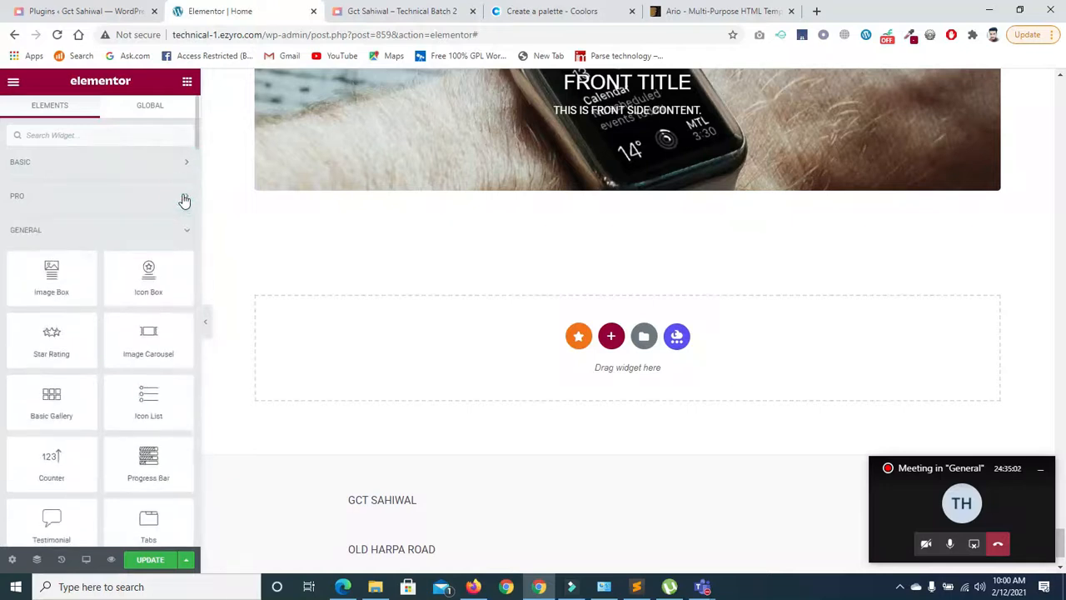
pyautogui.click(181, 230)
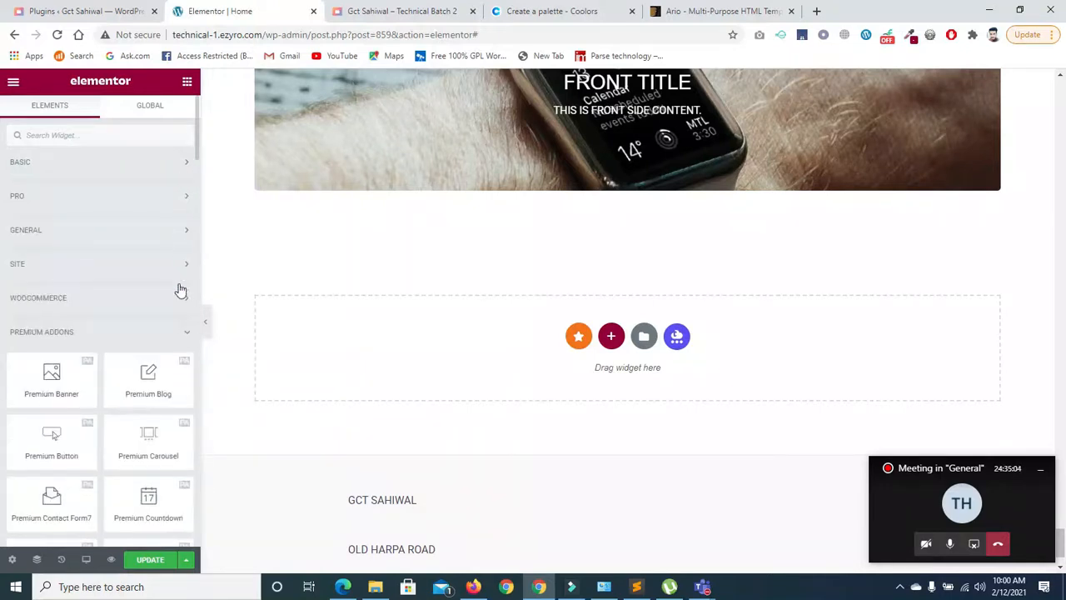
pyautogui.click(183, 332)
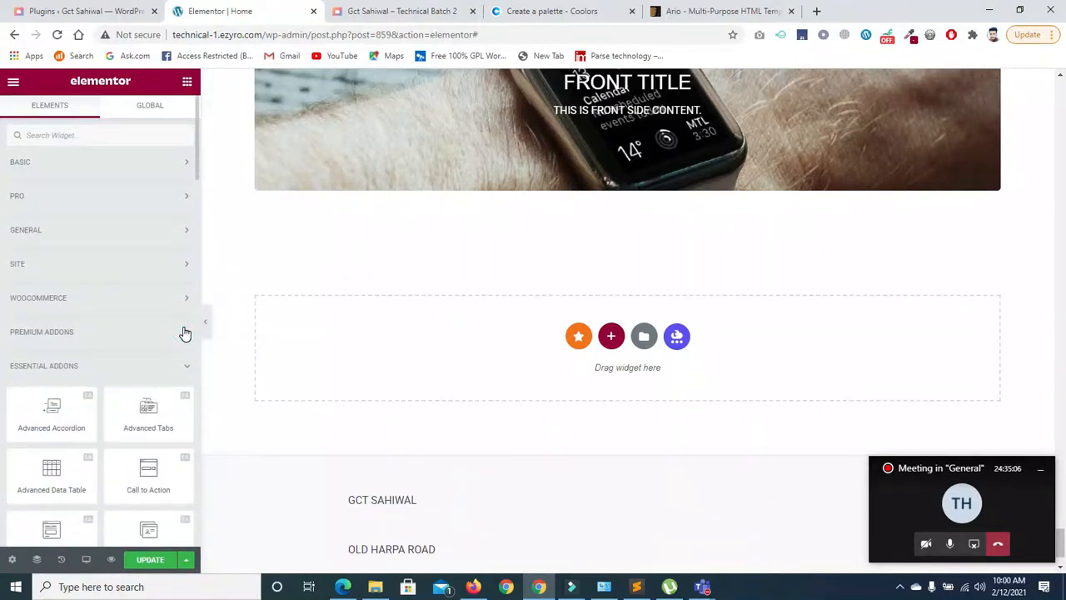
pyautogui.click(184, 367)
pyautogui.click(183, 364)
pyautogui.moveTo(196, 152)
pyautogui.mouseDown()
pyautogui.moveTo(190, 495)
pyautogui.moveTo(197, 146)
pyautogui.mouseUp()
pyautogui.click(185, 370)
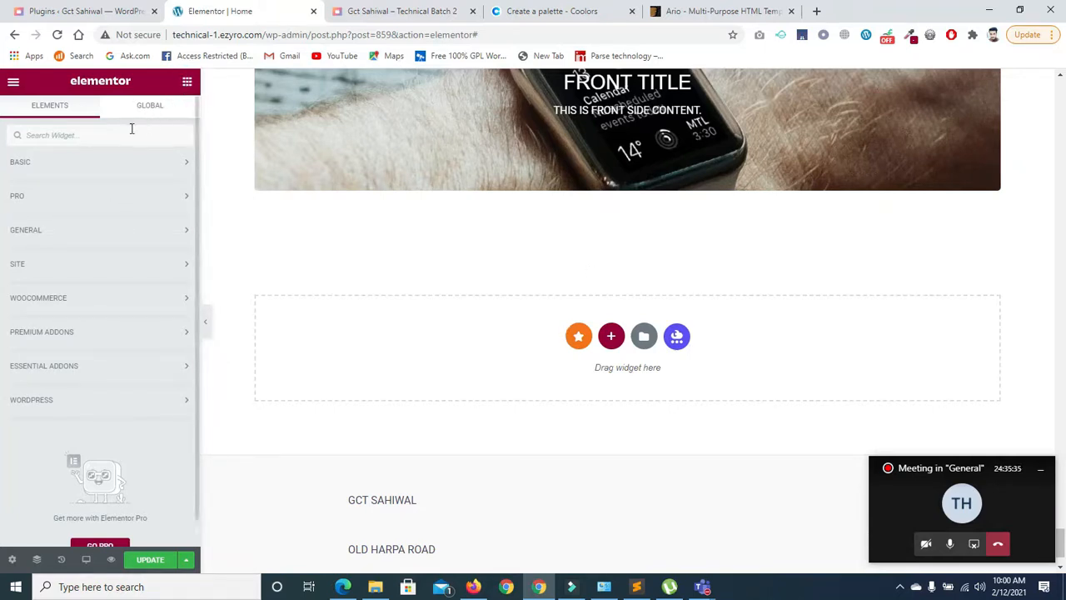
# Step: Search the widgets for "carousel" and add the Image Carousel widget in the empty area at the page's end
pyautogui.write('cas')
pyautogui.press('BackSpace')
pyautogui.write('rousel')
pyautogui.moveTo(125, 193)
pyautogui.mouseDown()
pyautogui.moveTo(486, 305)
pyautogui.moveTo(580, 354)
pyautogui.moveTo(138, 197)
pyautogui.mouseUp()
pyautogui.moveTo(31, 185); pyautogui.dragTo(583, 338)
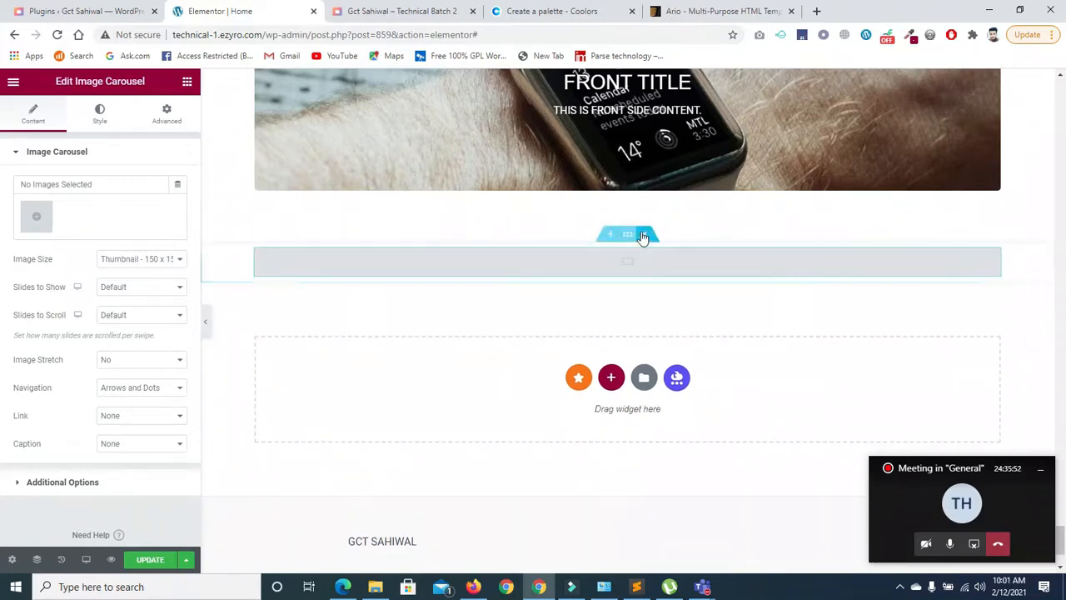
# Step: Delete the Image Carousel section and the Premium Carousel section below the last flip box
pyautogui.click(643, 235)
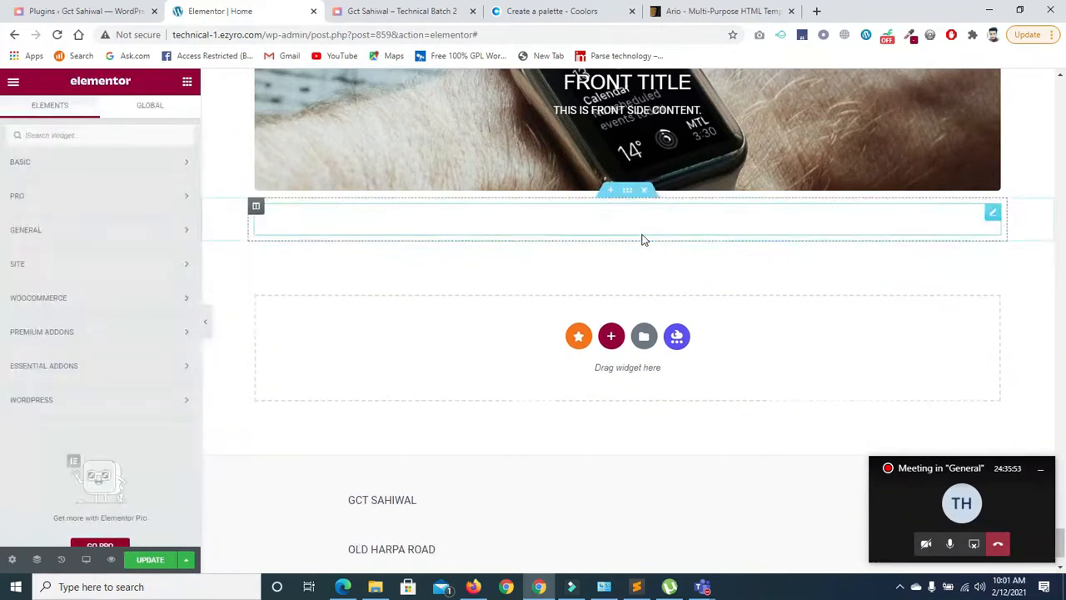
pyautogui.click(645, 192)
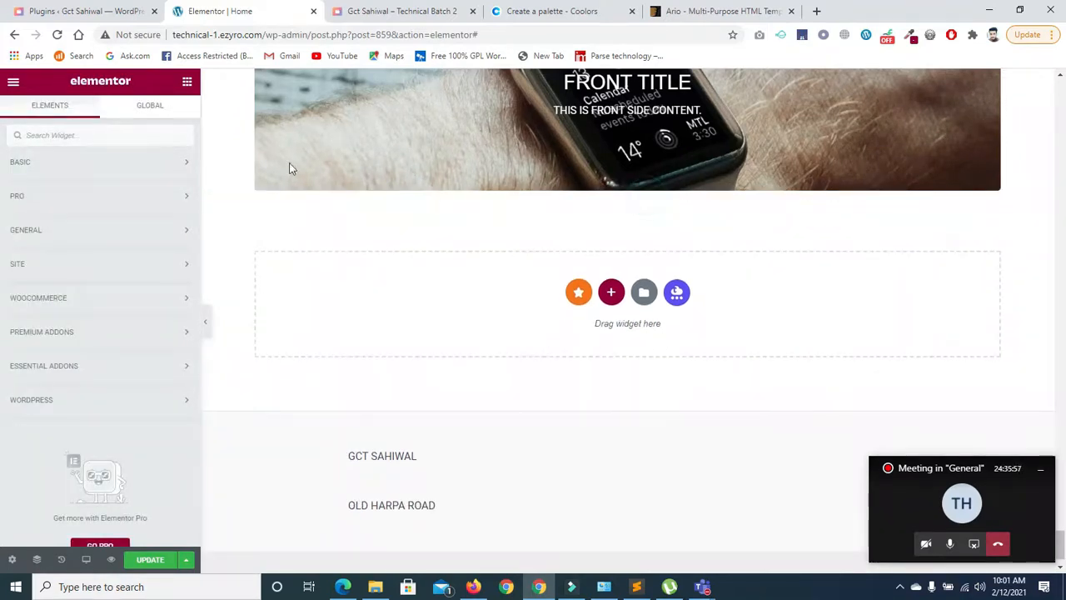
# Step: Switch to the WordPress plugins page, start adding a new plugin and search the directory for "slider"
pyautogui.click(34, 13)
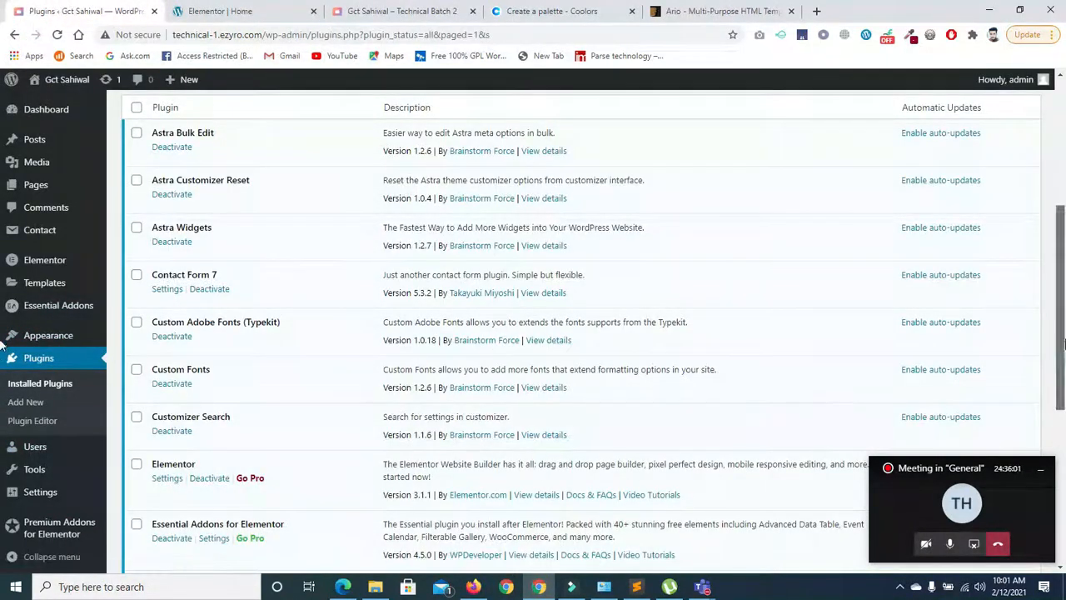
pyautogui.scroll(5, 5, 343)
pyautogui.click(203, 158)
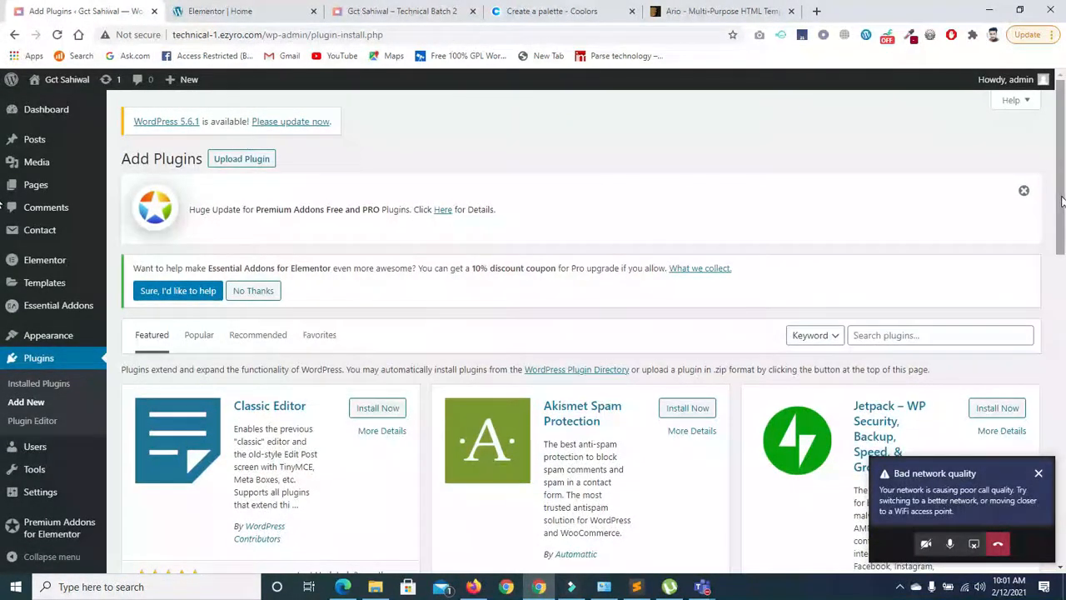
pyautogui.moveTo(1063, 190); pyautogui.dragTo(1063, 215)
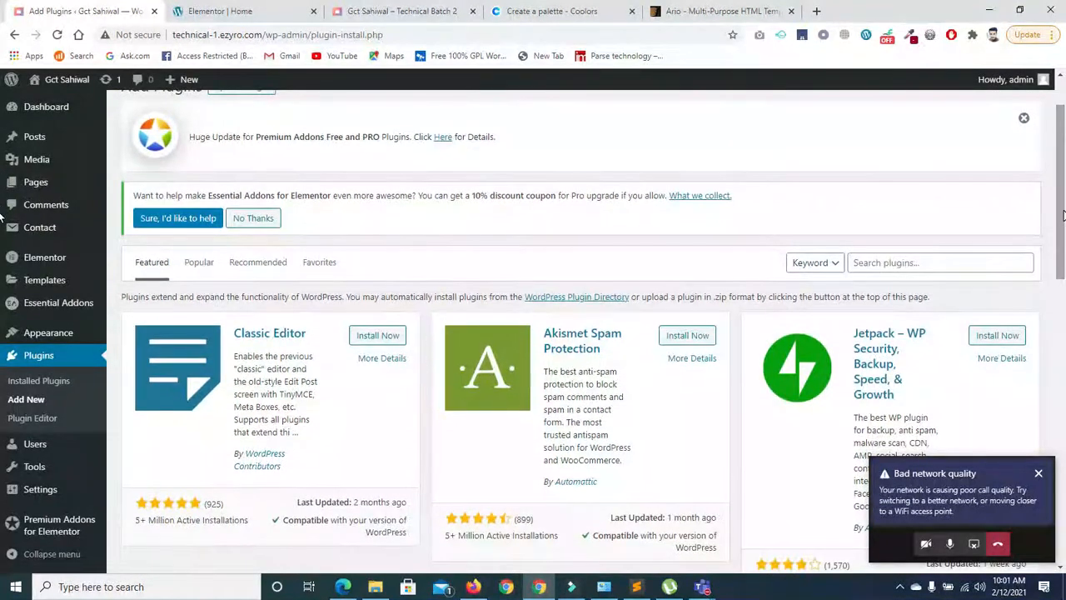
pyautogui.click(866, 261)
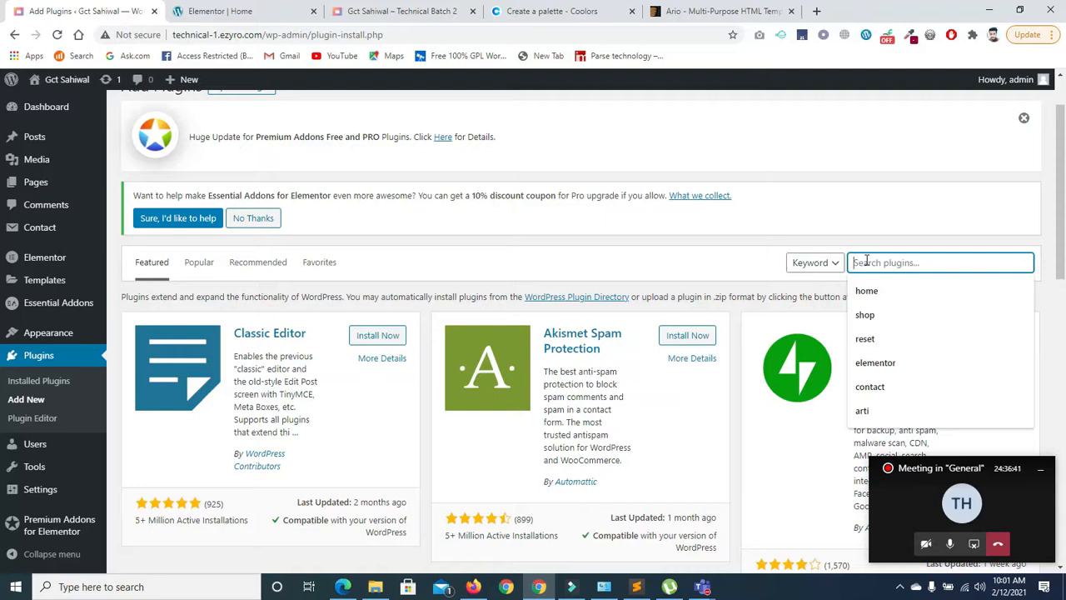
pyautogui.write('slider')
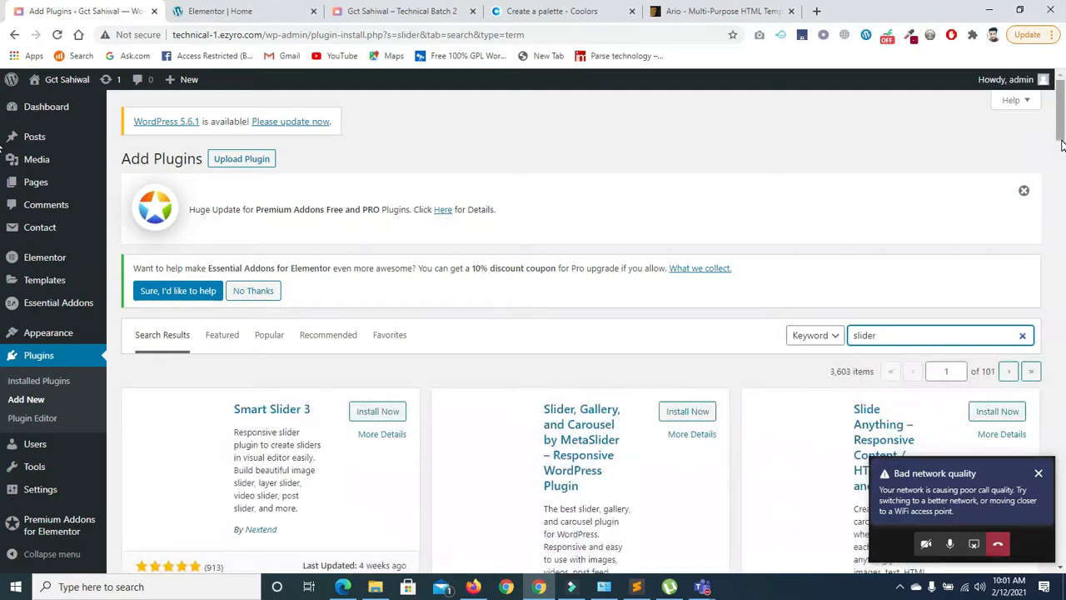
# Step: Install and activate the Smart Slider 3 plugin
pyautogui.scroll(-2, 1061, 133)
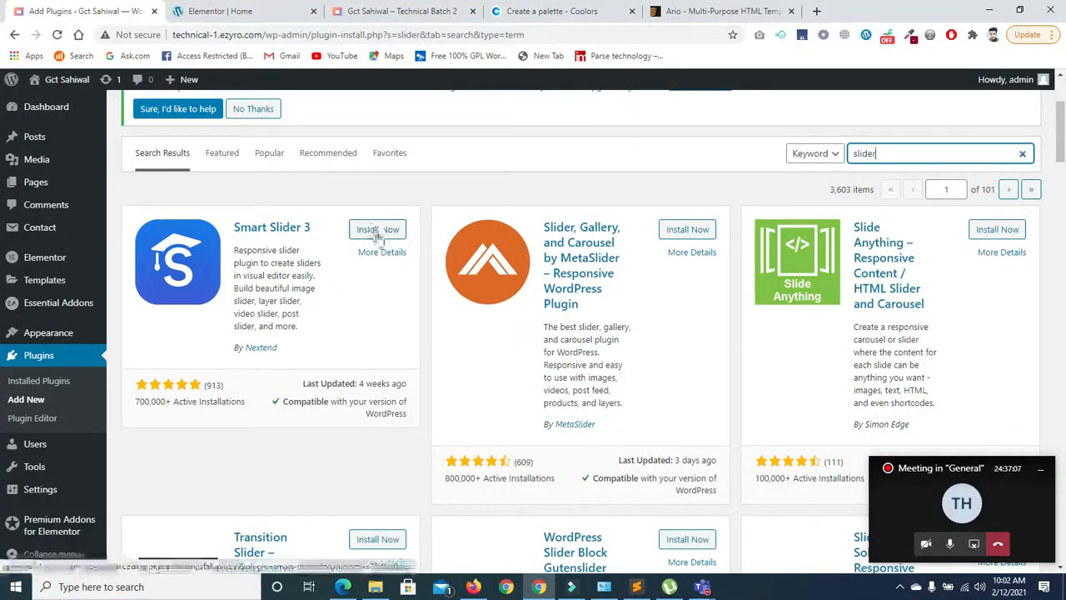
pyautogui.click(378, 235)
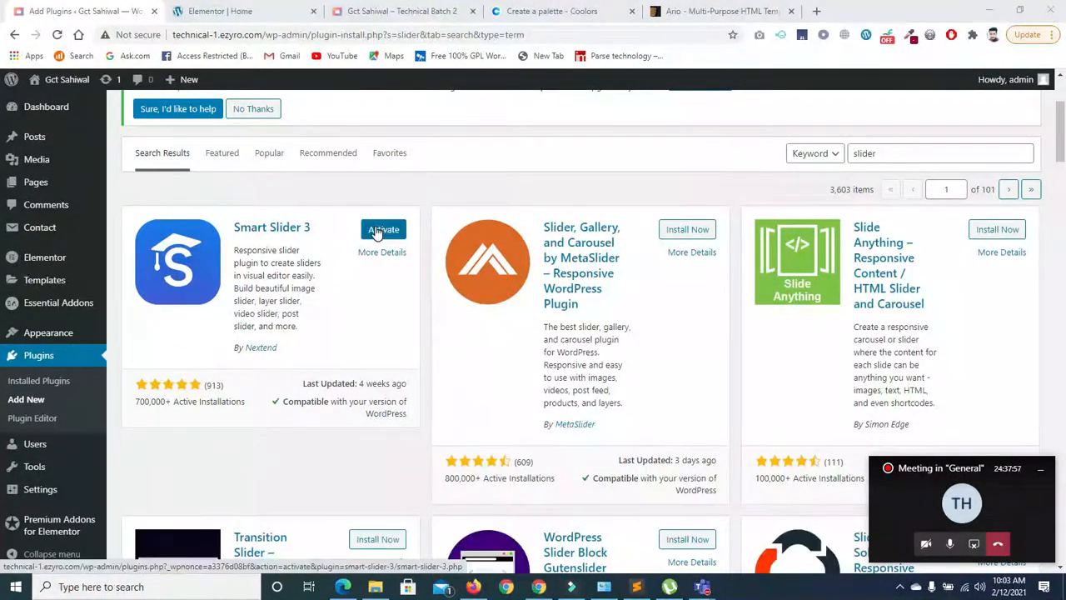
pyautogui.click(377, 238)
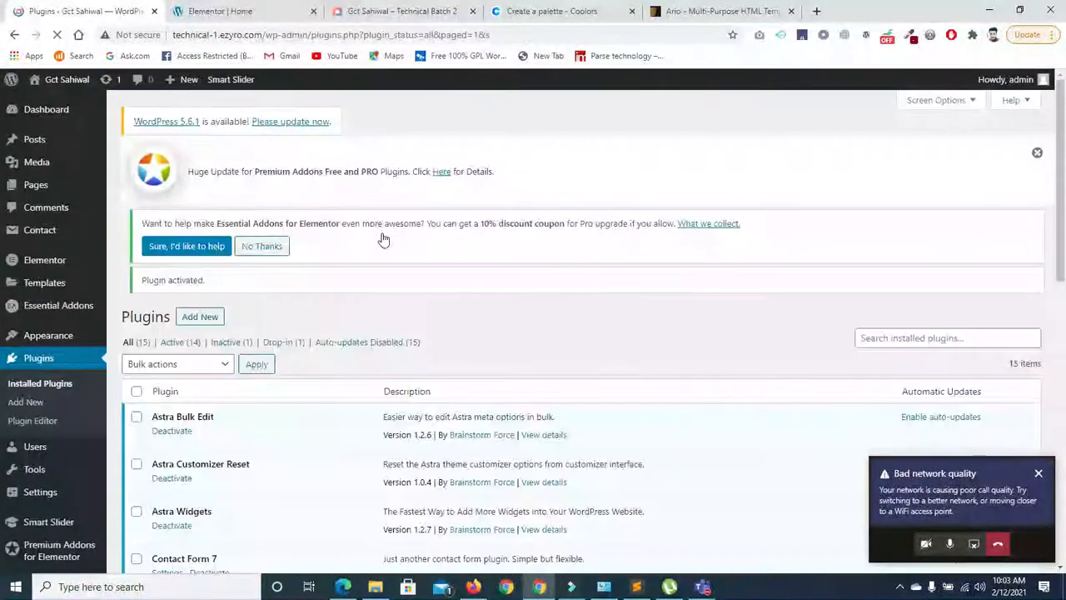
# Step: Deactivate the Essential Addons for Elementor plugin, giving "I no longer need the plugin" as the reason
pyautogui.moveTo(1061, 158); pyautogui.dragTo(1062, 414)
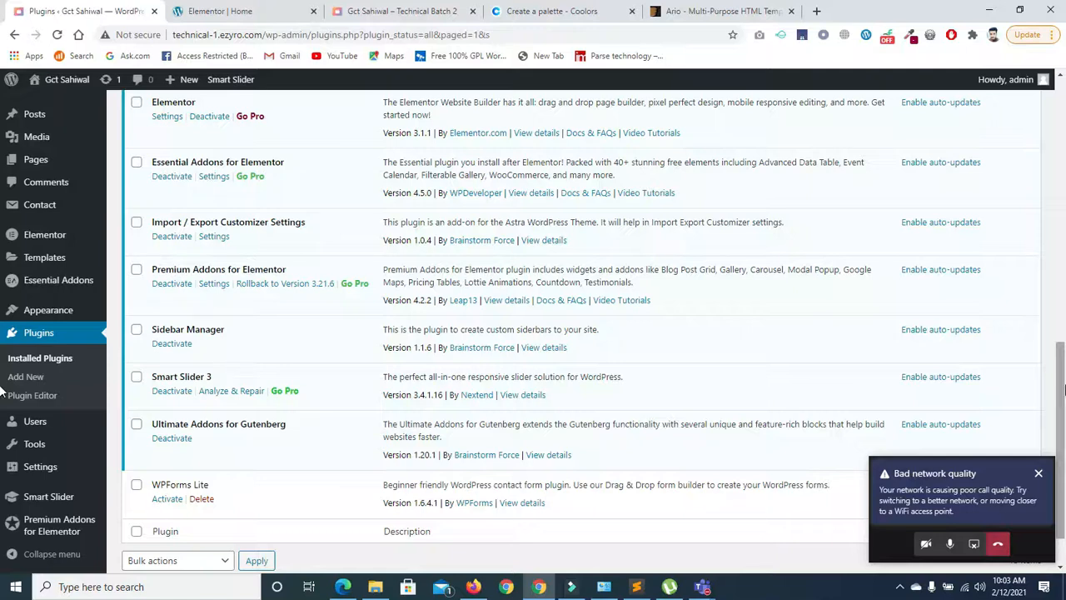
pyautogui.scroll(2, 209, 333)
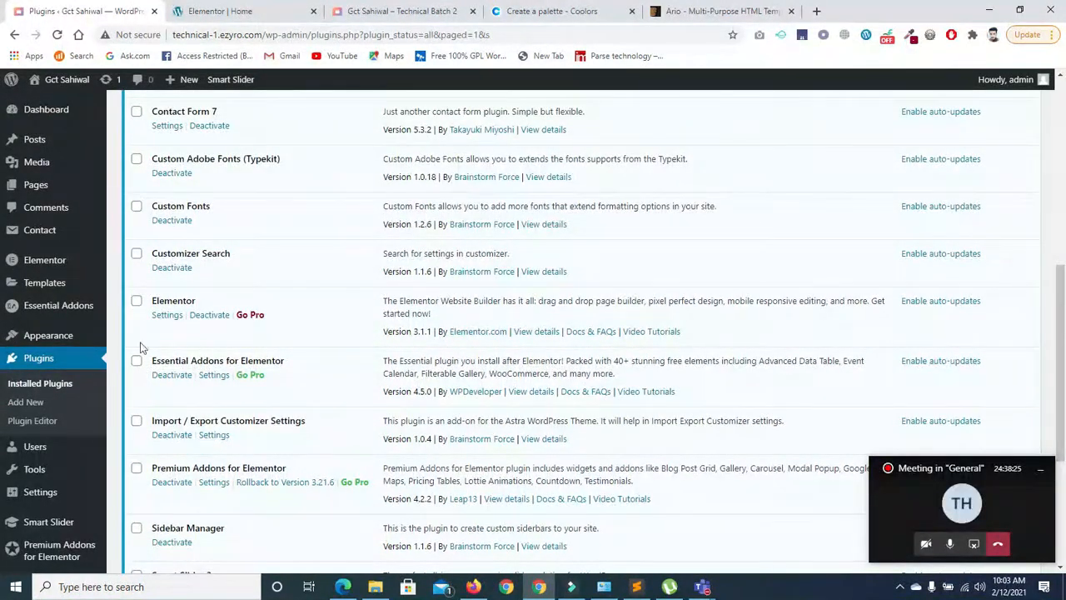
pyautogui.click(165, 379)
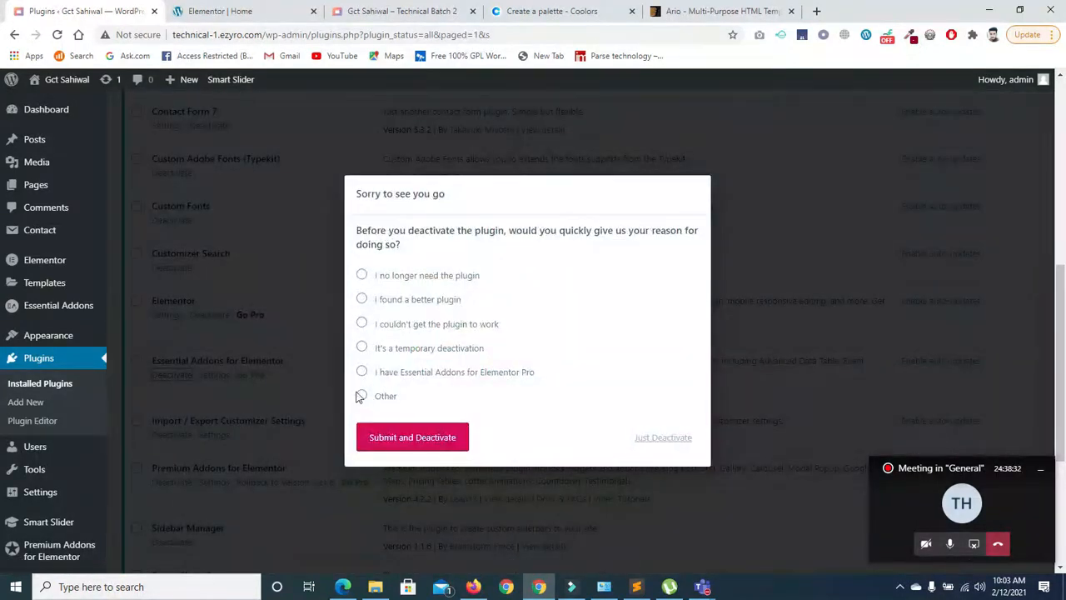
pyautogui.click(364, 276)
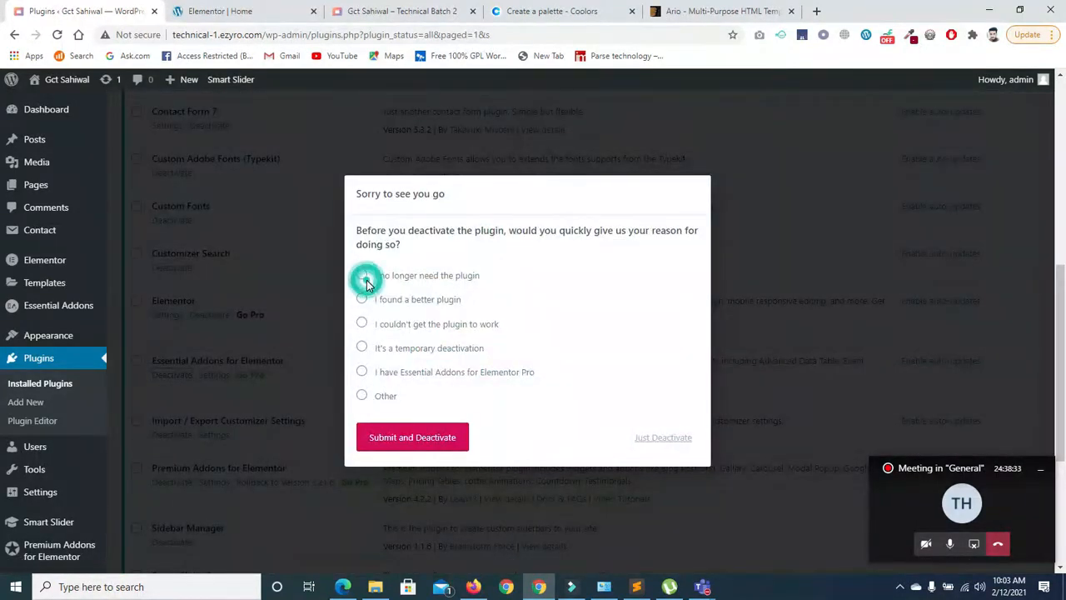
pyautogui.click(407, 438)
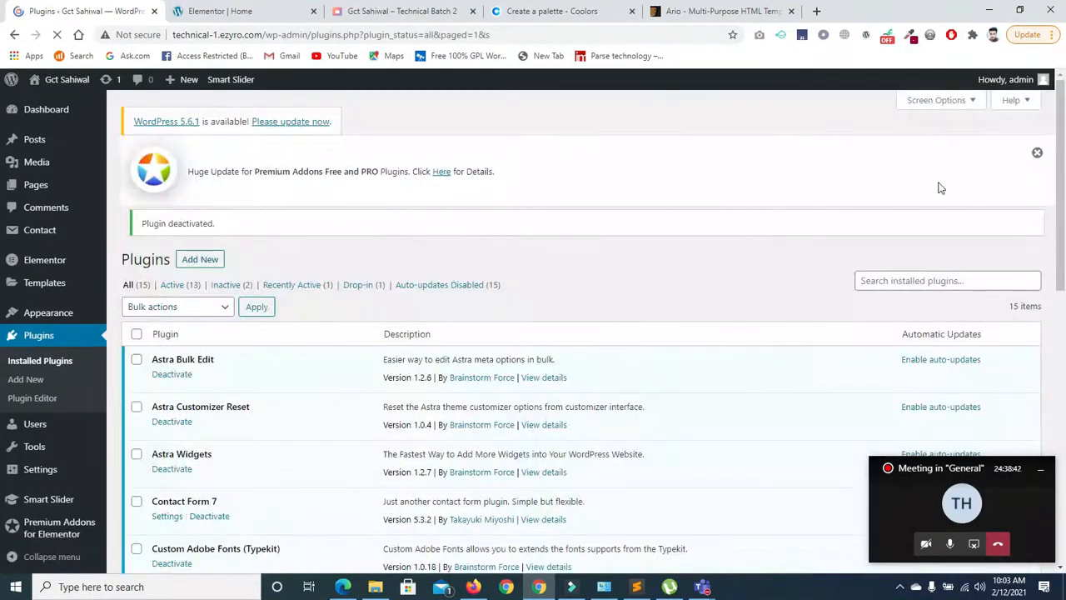
# Step: Deactivate the Premium Addons for Elementor plugin in the installed plugins list
pyautogui.moveTo(1061, 172); pyautogui.dragTo(1065, 265)
pyautogui.scroll(-5, 2, 265)
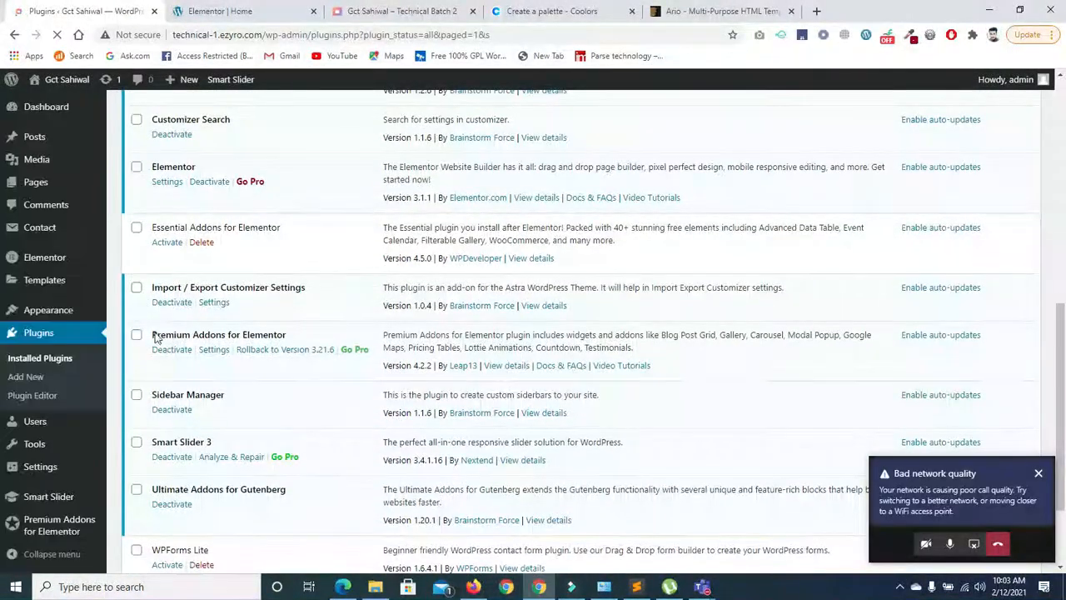
pyautogui.click(166, 351)
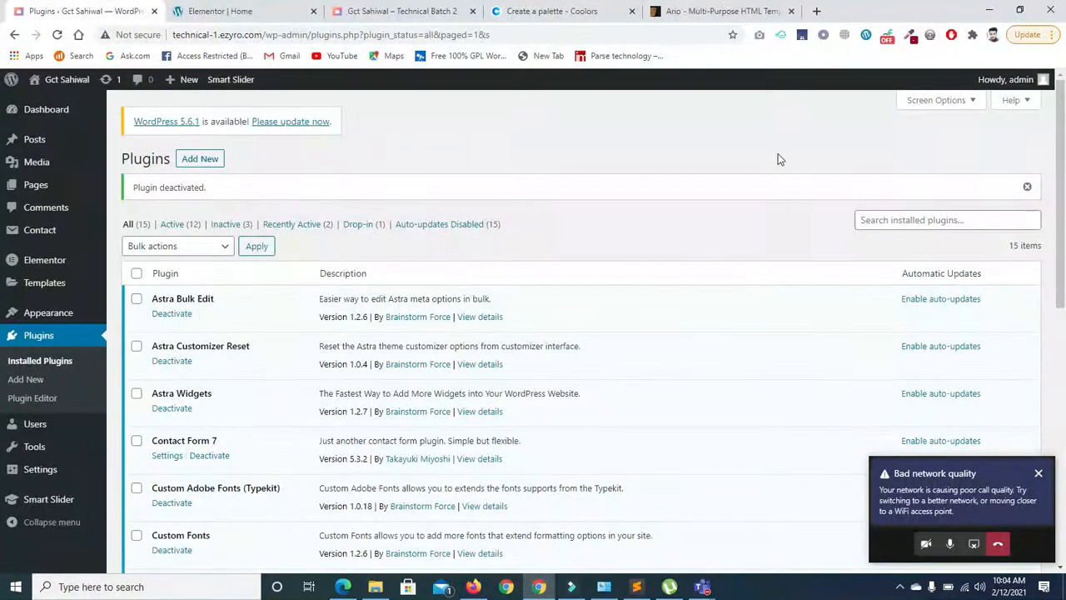
# Step: Open Smart Slider from the WordPress admin and continue past its welcome page to the slider dashboard
pyautogui.scroll(-10, 780, 158)
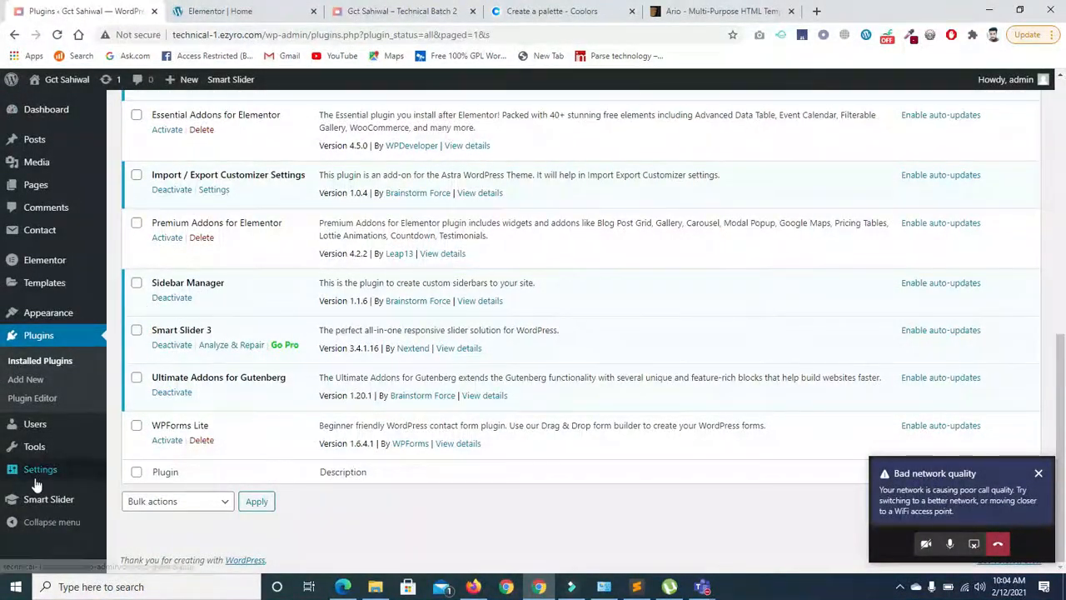
pyautogui.moveTo(35, 507)
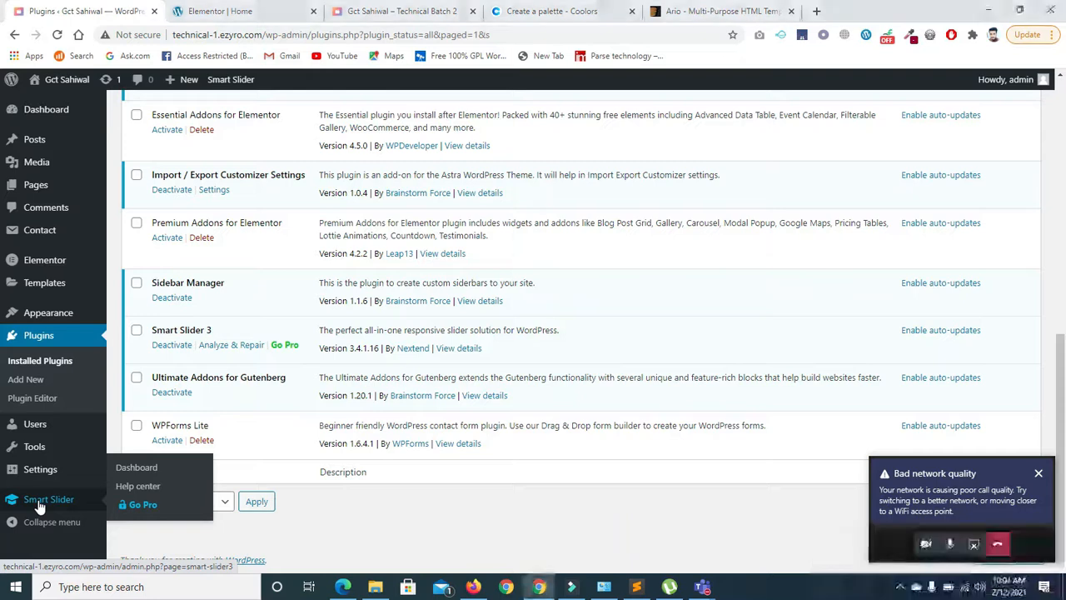
pyautogui.click(31, 504)
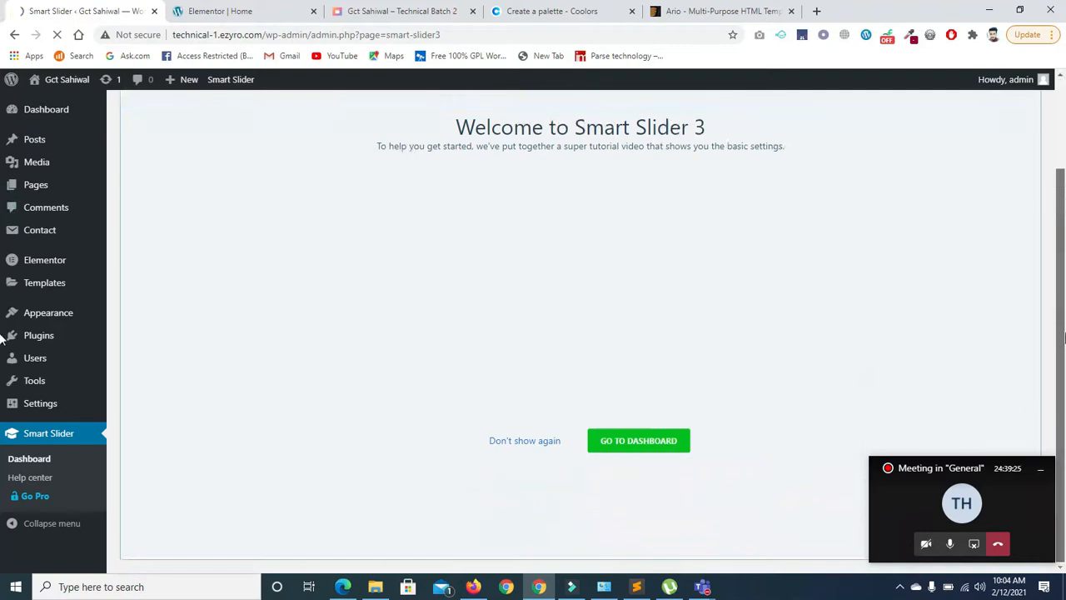
pyautogui.moveTo(1064, 245); pyautogui.dragTo(1064, 336)
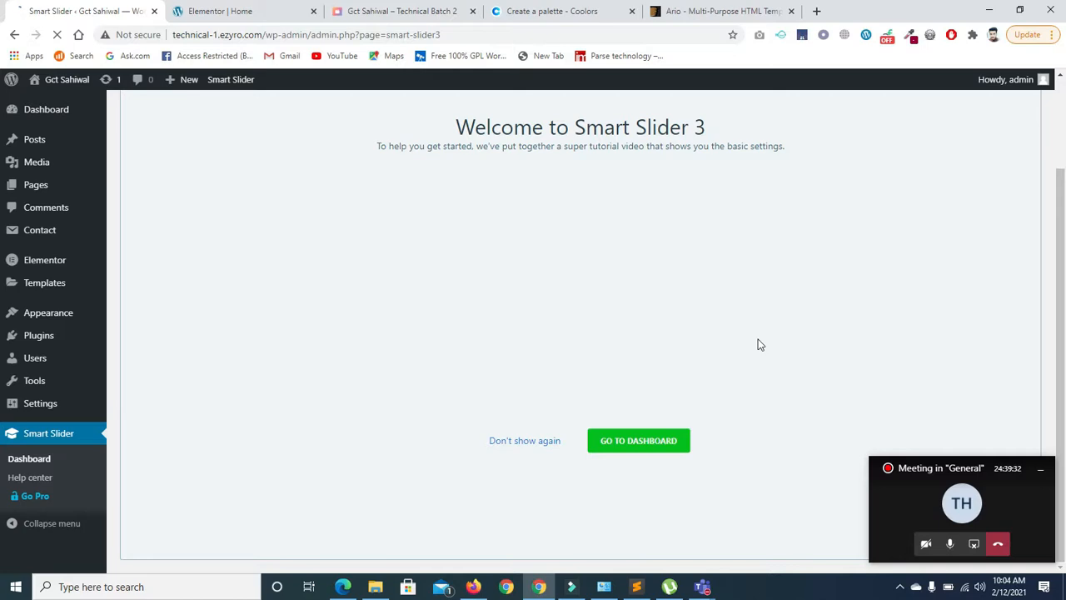
pyautogui.click(628, 444)
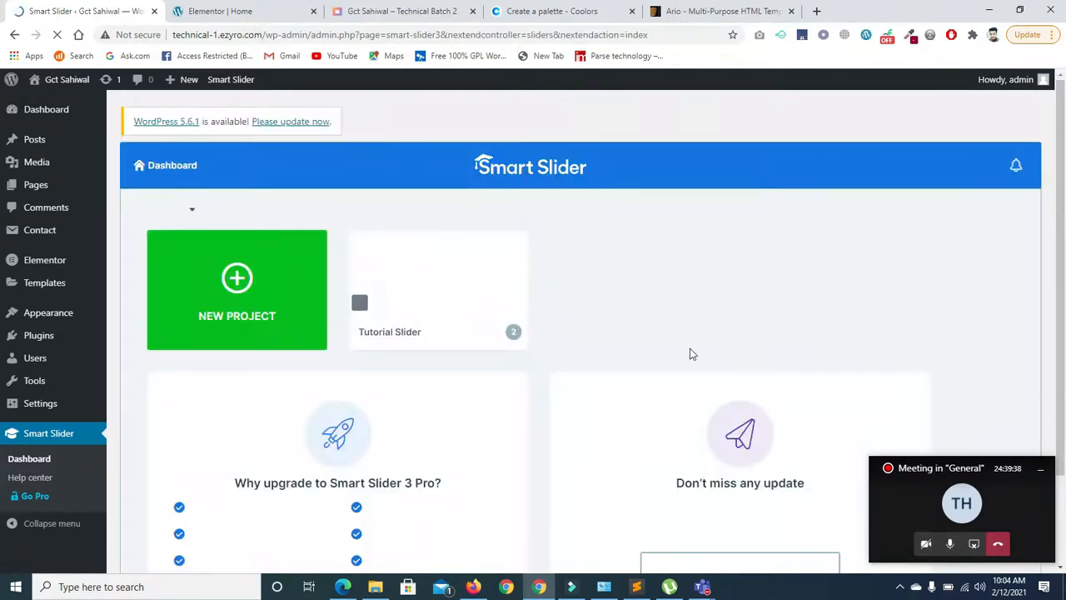
# Step: Open the Tutorial Slider project to examine its slides and settings categories, then return to the Smart Slider dashboard
pyautogui.moveTo(1063, 223); pyautogui.dragTo(1064, 309)
pyautogui.moveTo(1065, 365); pyautogui.dragTo(1064, 241)
pyautogui.moveTo(443, 259)
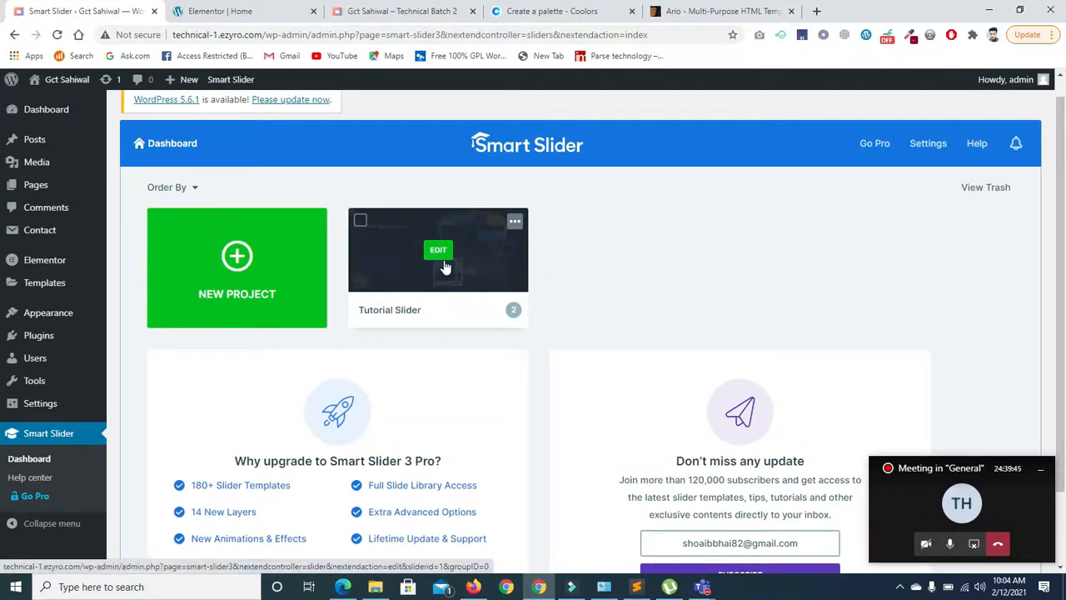
pyautogui.click(439, 255)
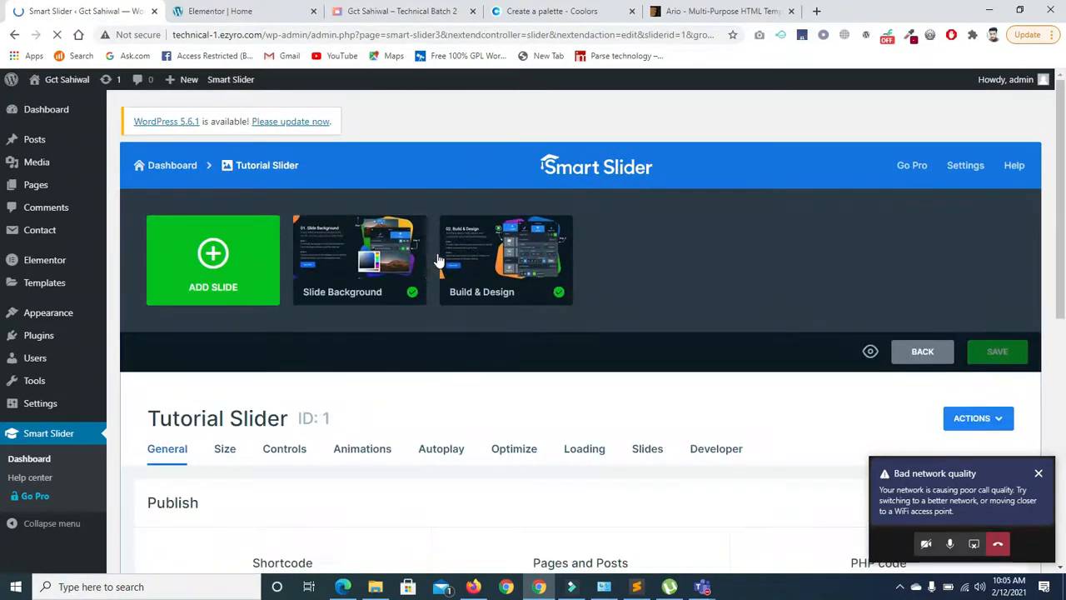
pyautogui.moveTo(1061, 228)
pyautogui.mouseDown()
pyautogui.moveTo(1062, 305)
pyautogui.moveTo(1062, 218)
pyautogui.mouseUp()
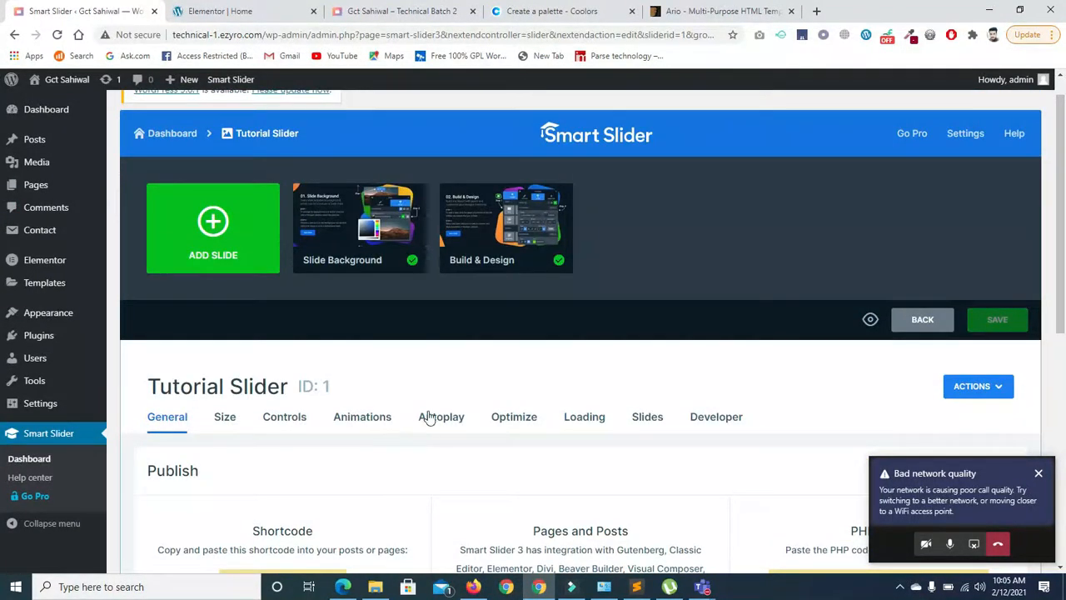
pyautogui.click(15, 35)
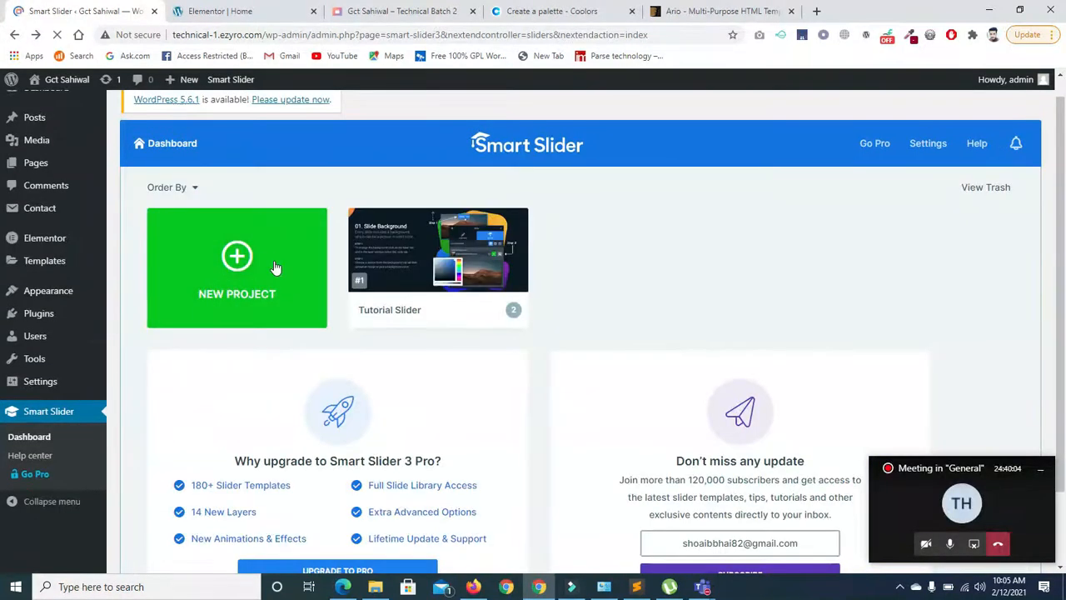
# Step: Start a new slider project from a template and filter the template library to free templates
pyautogui.click(238, 260)
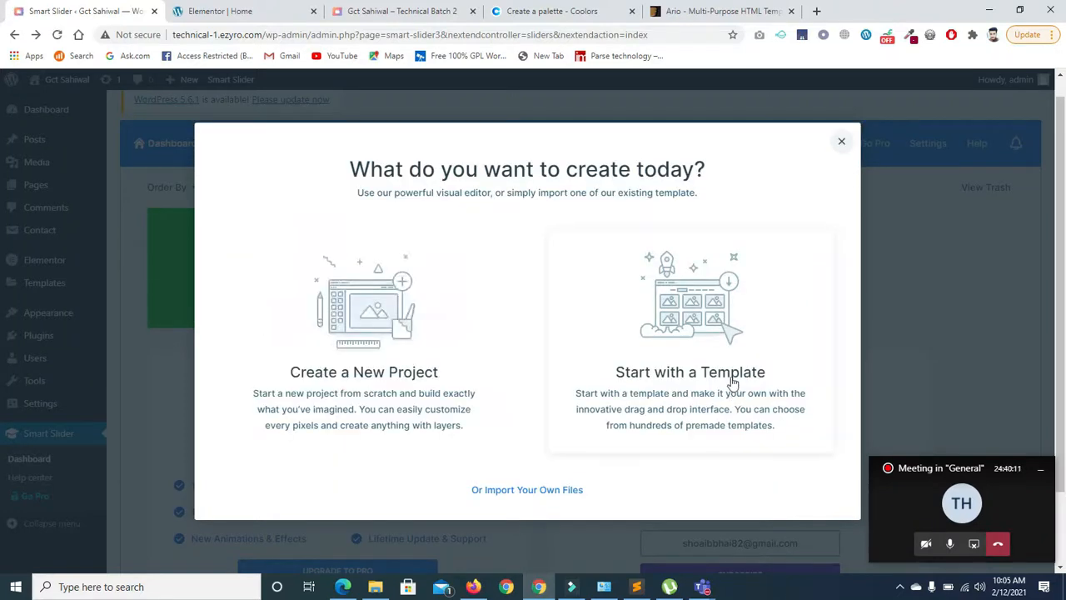
pyautogui.click(707, 341)
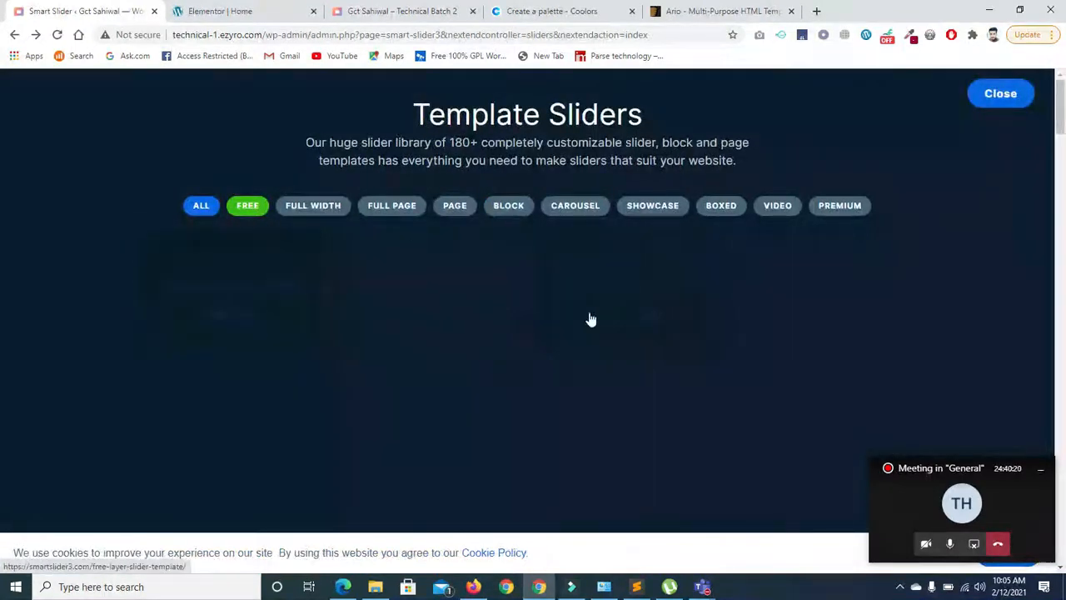
pyautogui.moveTo(1063, 119)
pyautogui.mouseDown()
pyautogui.moveTo(1063, 133)
pyautogui.moveTo(1063, 123)
pyautogui.mouseUp()
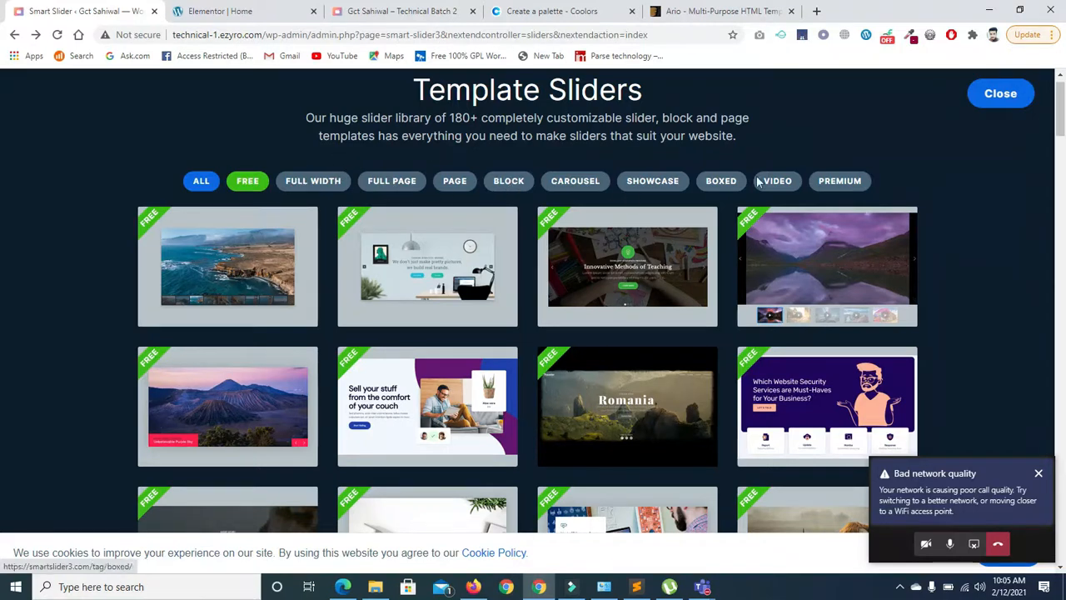
pyautogui.click(240, 183)
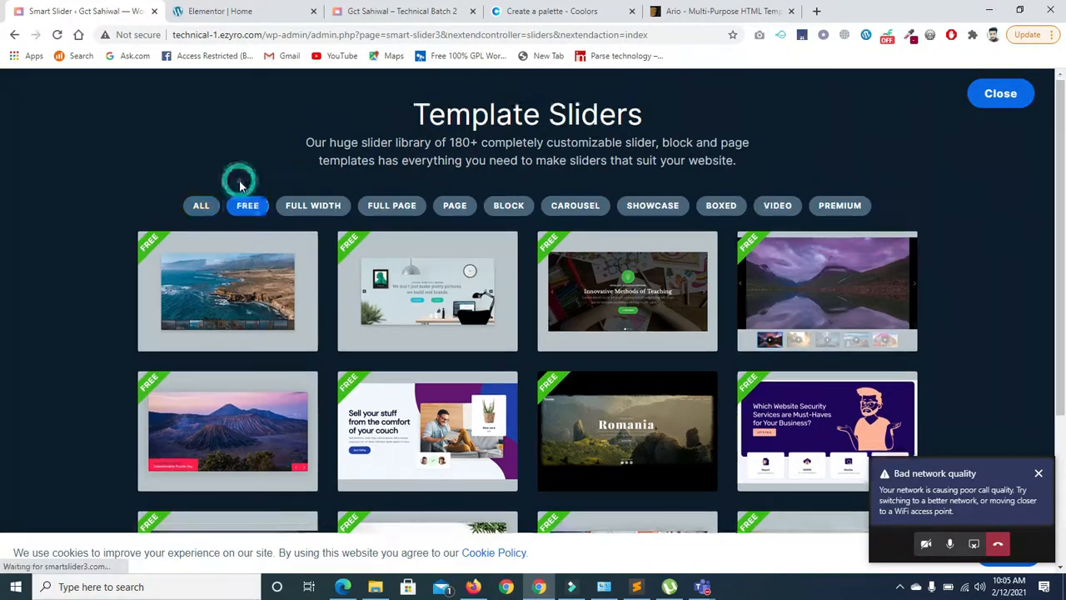
pyautogui.click(242, 204)
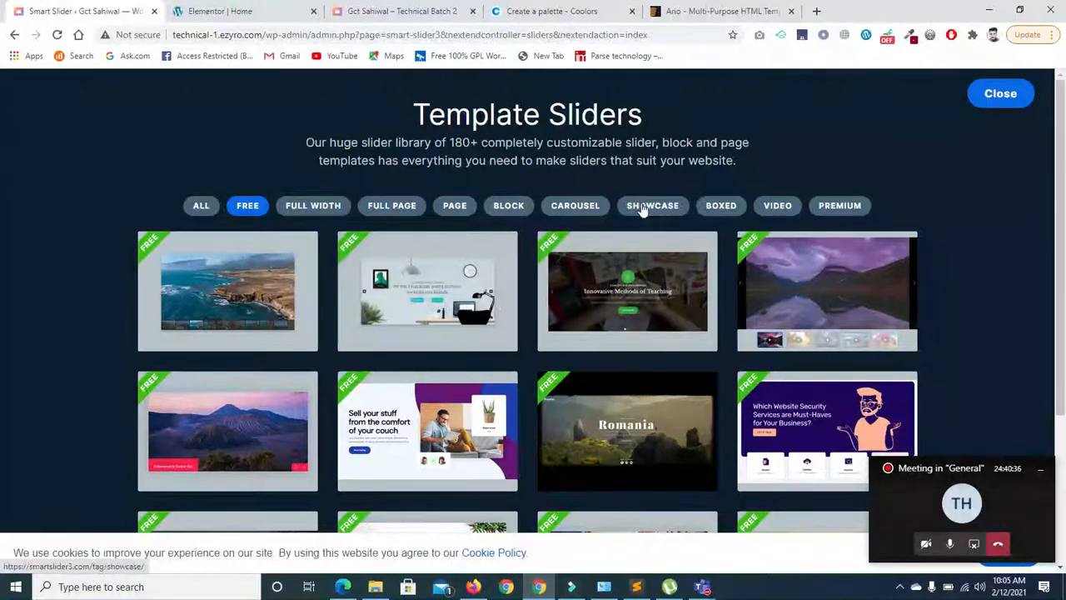
# Step: Examine the free slider templates, comparing their names and preview images to choose one for the site
pyautogui.scroll(-1, 716, 280)
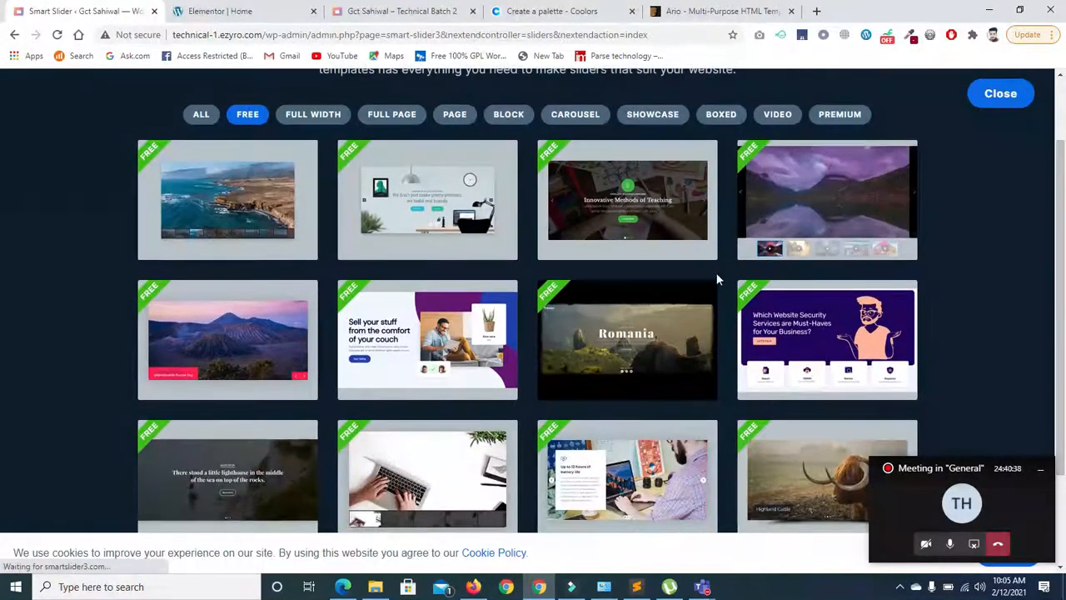
pyautogui.moveTo(231, 218)
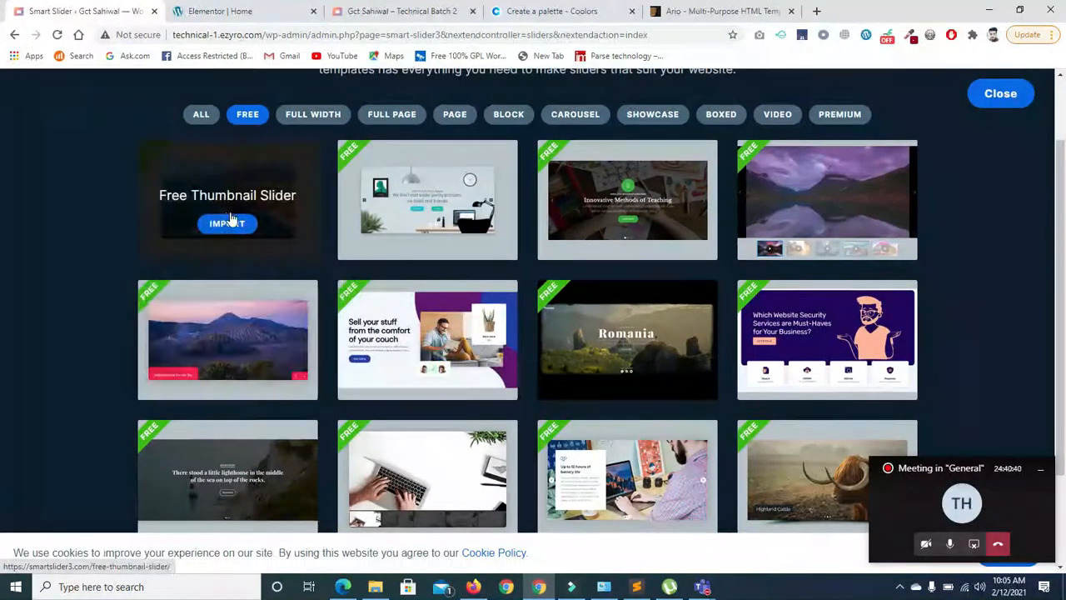
pyautogui.moveTo(637, 214)
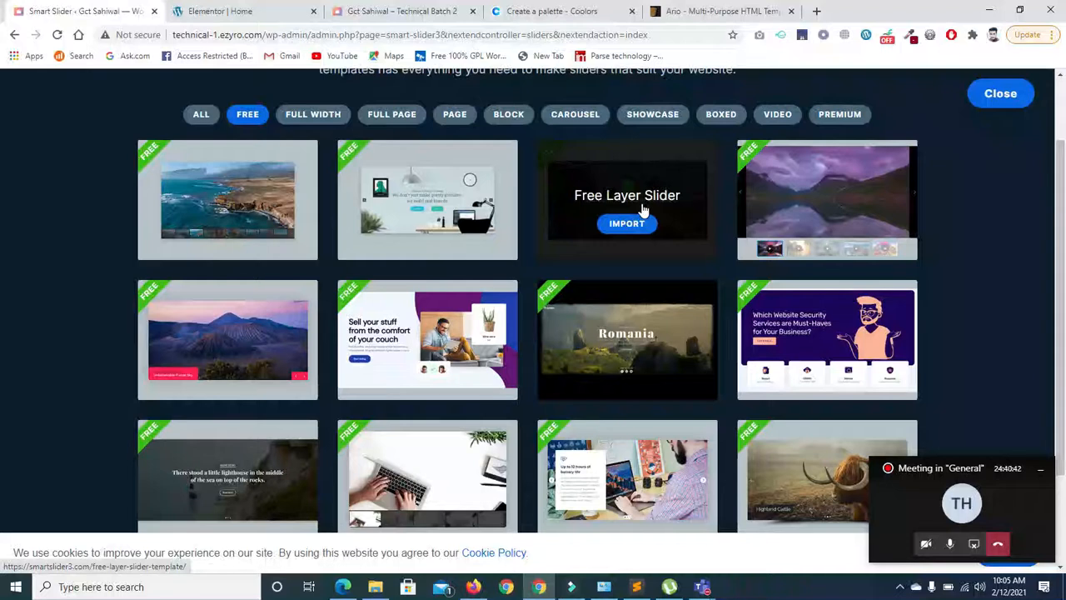
pyautogui.moveTo(804, 263)
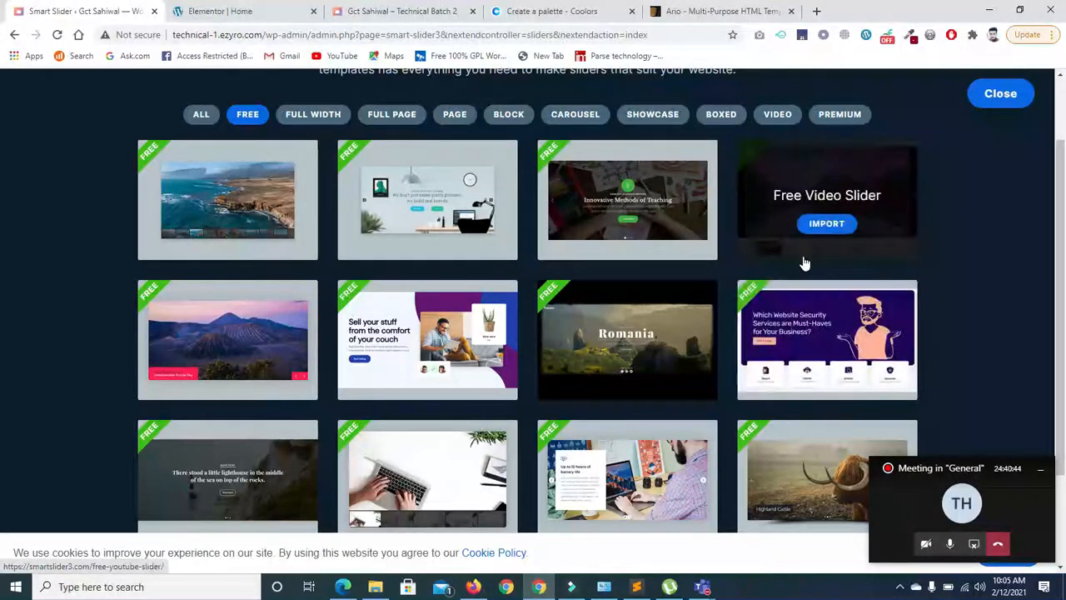
pyautogui.scroll(-1, 791, 274)
pyautogui.moveTo(785, 280)
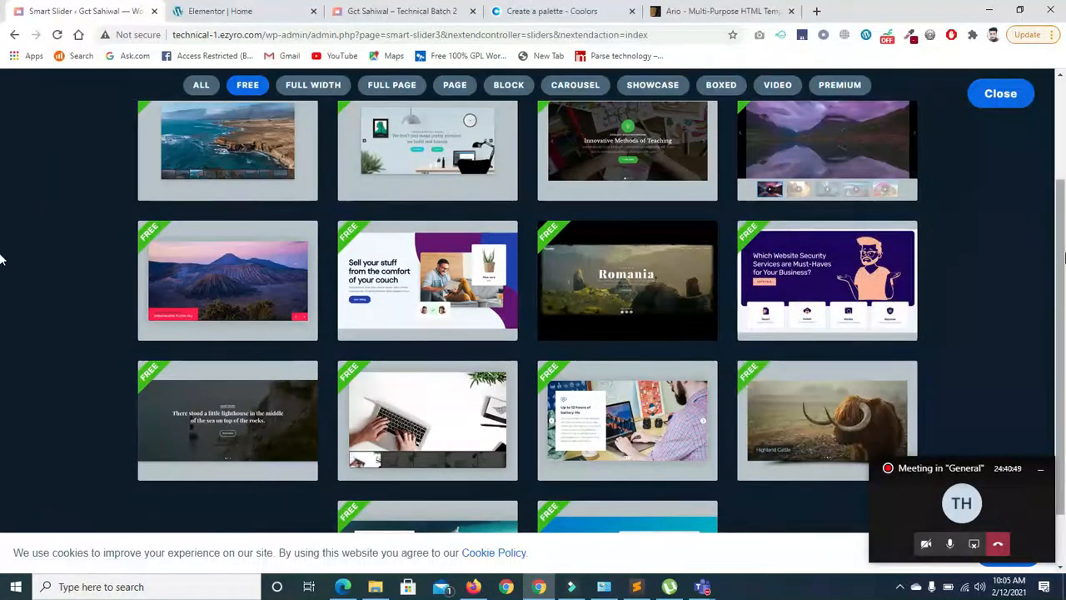
pyautogui.scroll(-1, 1, 260)
pyautogui.moveTo(585, 356)
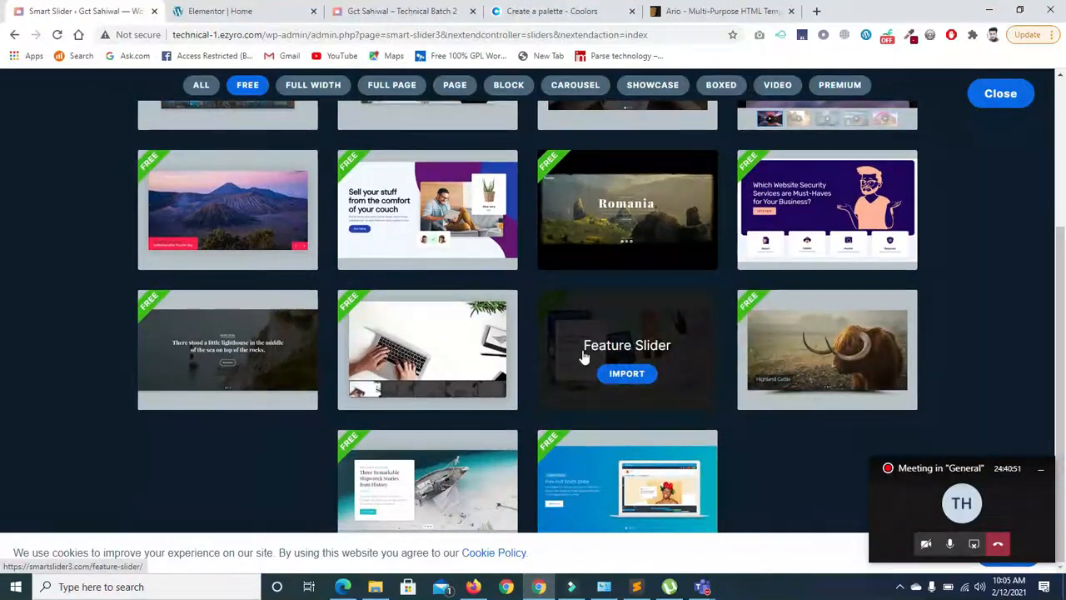
pyautogui.moveTo(171, 335)
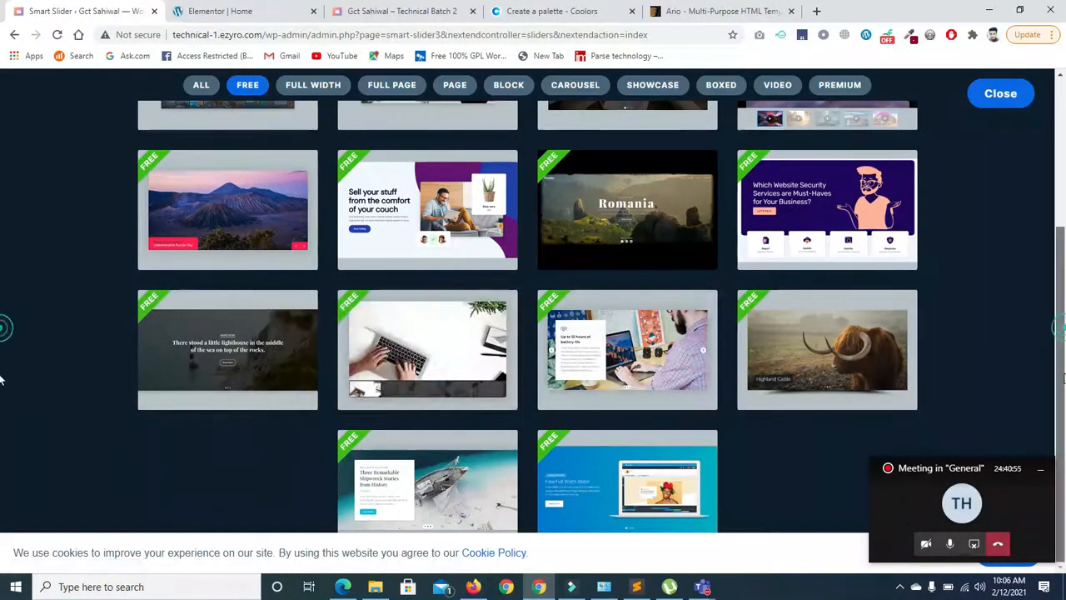
pyautogui.moveTo(436, 513)
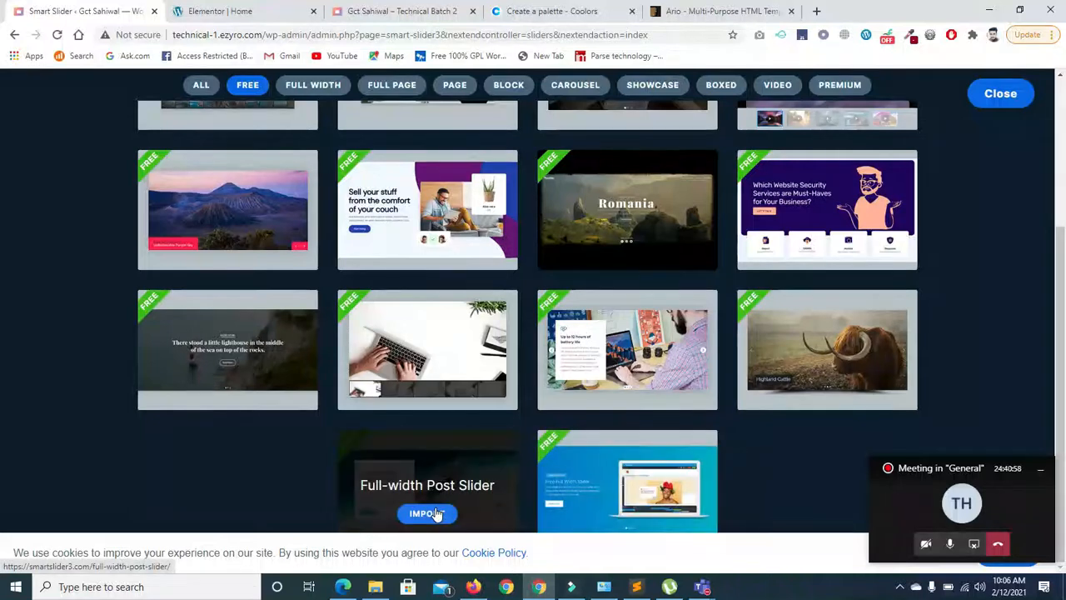
pyautogui.moveTo(652, 485)
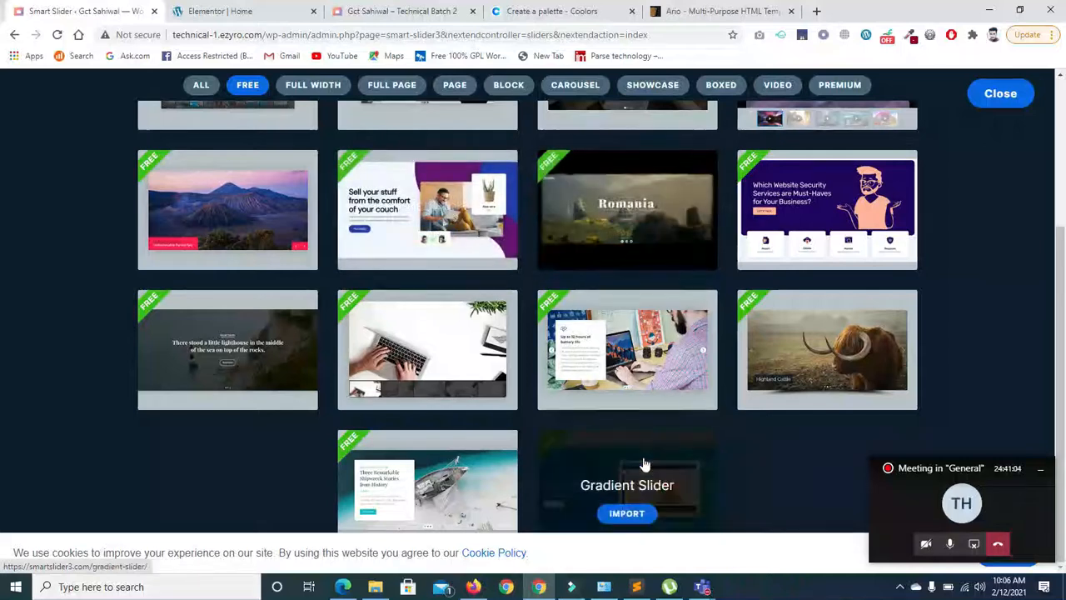
pyautogui.moveTo(818, 408)
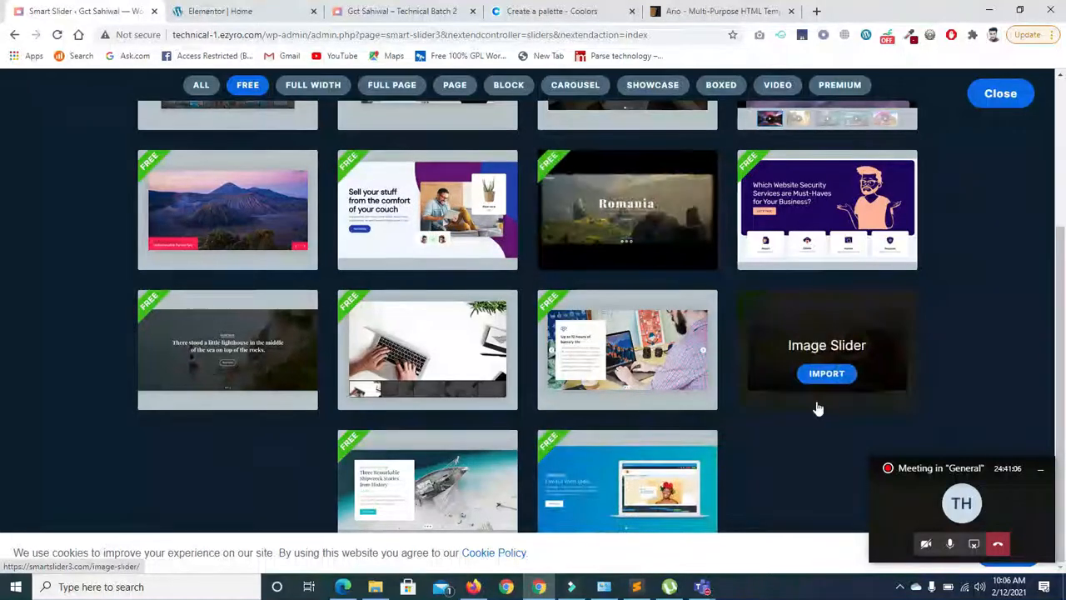
pyautogui.moveTo(601, 206)
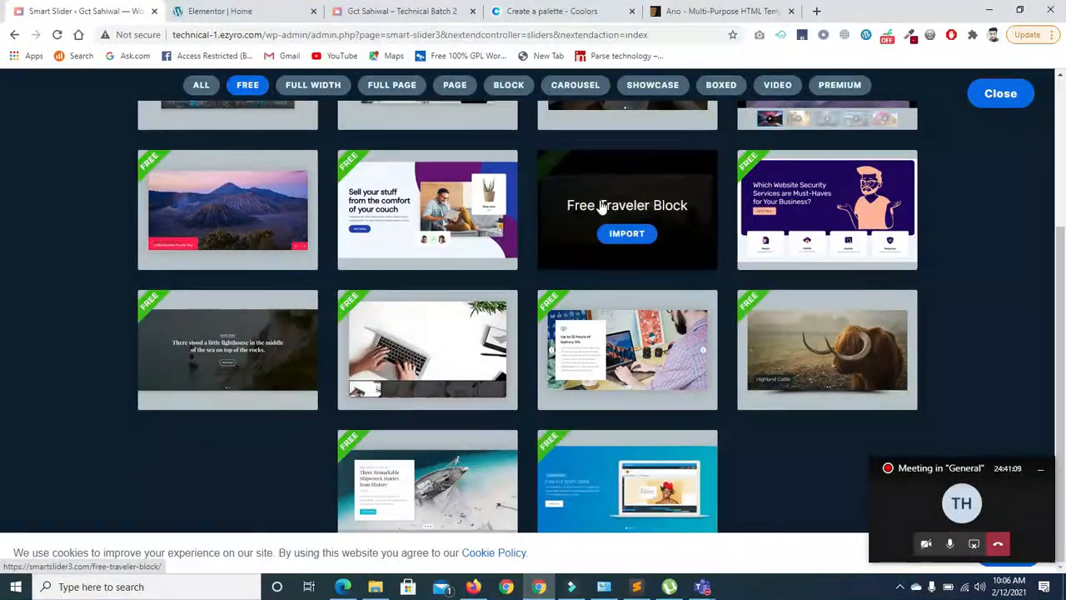
# Step: Import the free Gradient Slider template, dismissing the community subscription prompt without entering an e-mail
pyautogui.moveTo(629, 512)
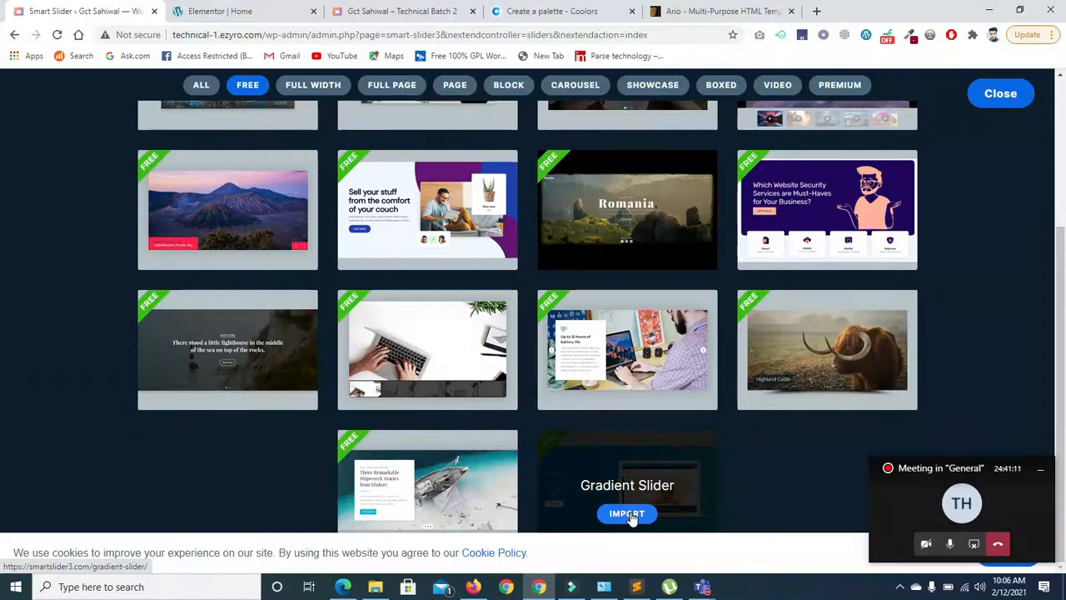
pyautogui.click(627, 514)
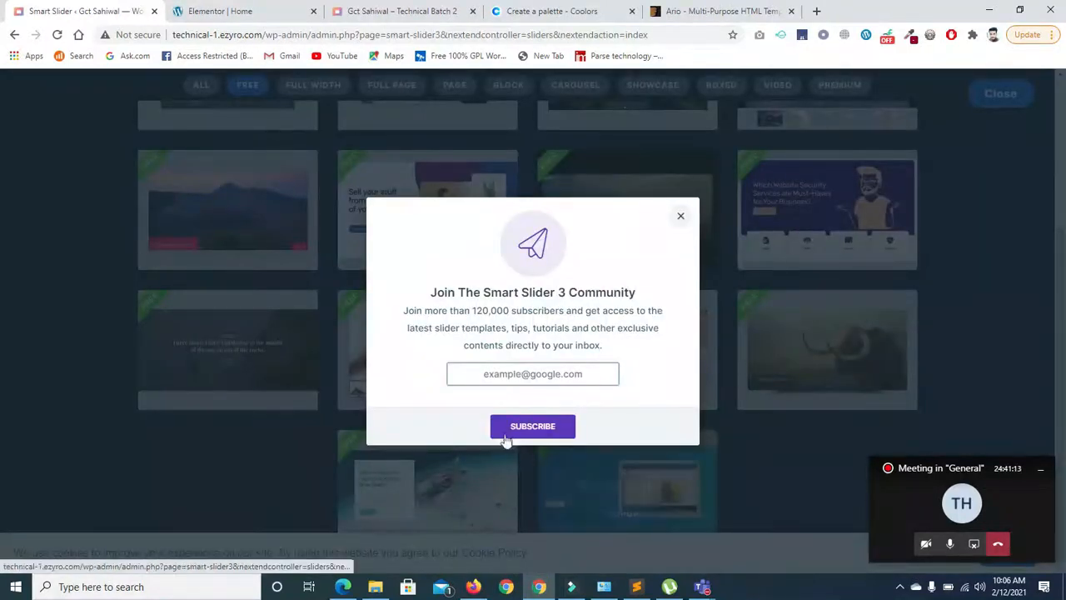
pyautogui.click(681, 215)
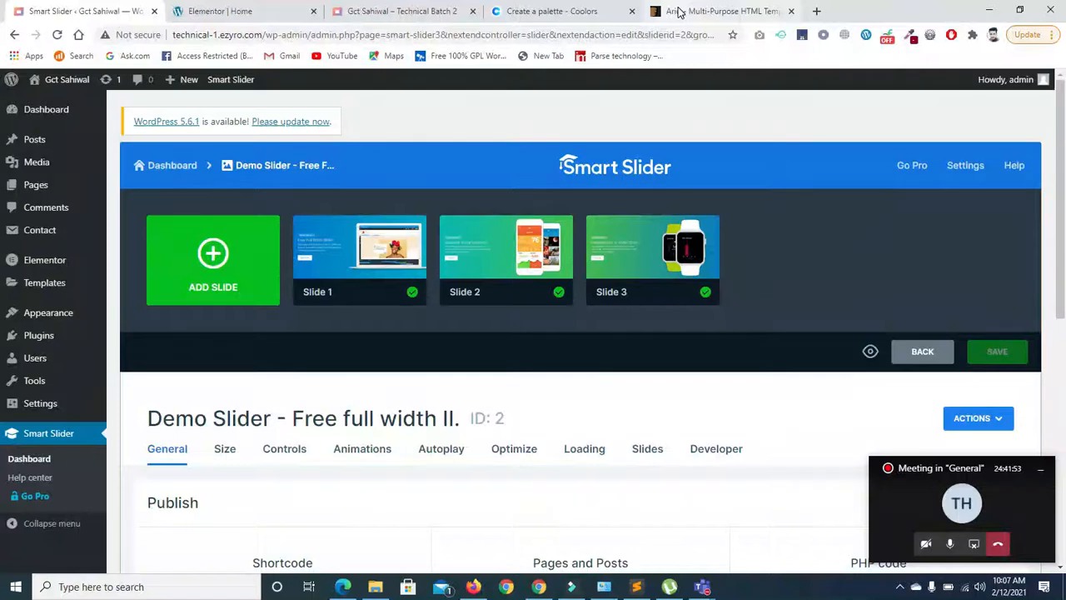
# Step: Check the hero banner on the site's front page, dismissing the sign-in notice that covers it
pyautogui.click(413, 14)
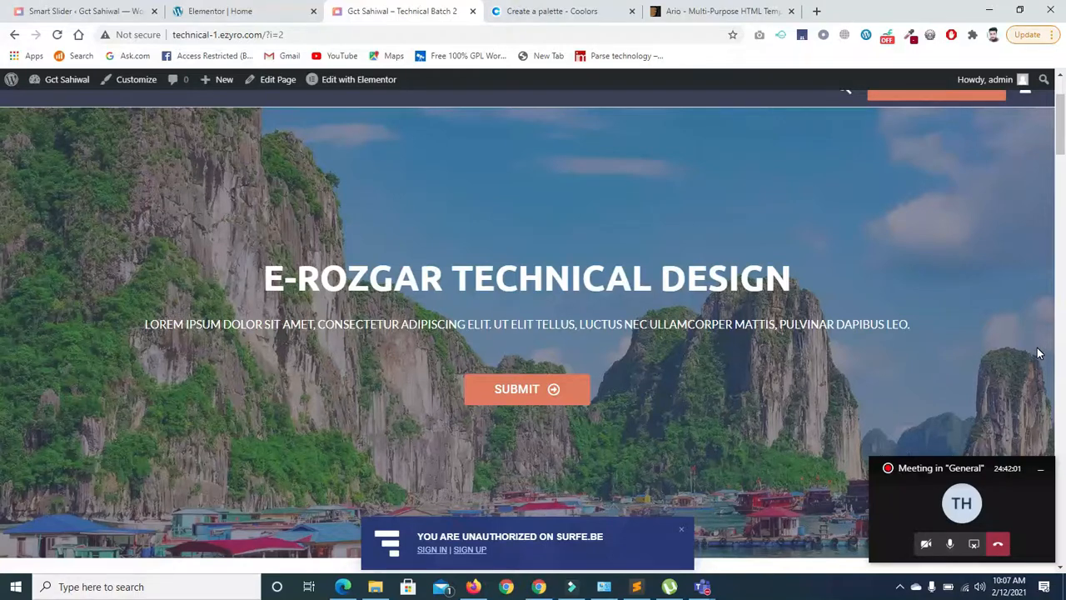
pyautogui.click(682, 529)
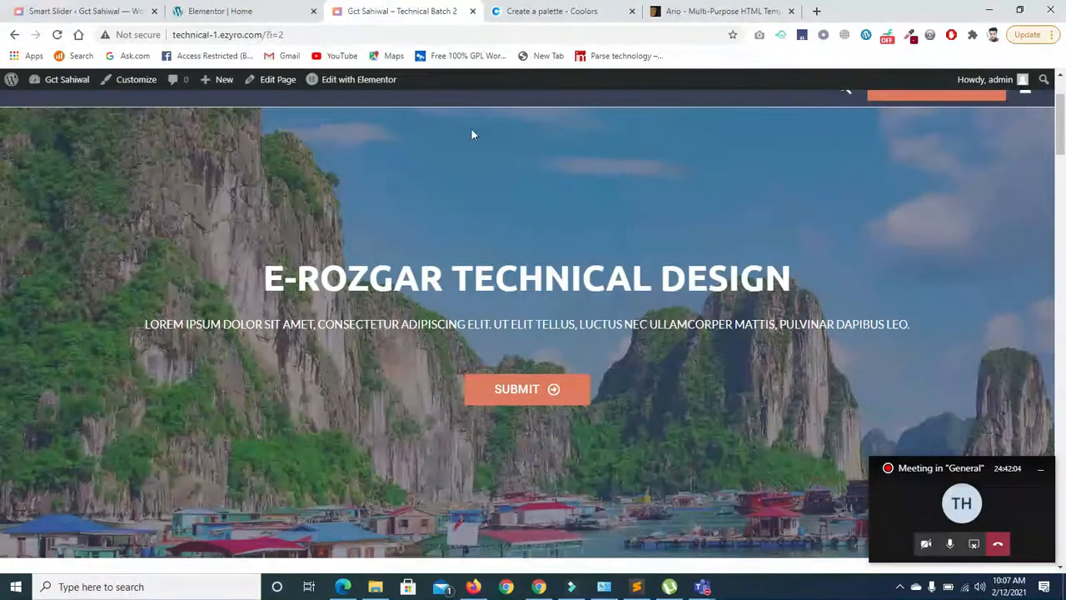
# Step: Return to the imported demo slider in Smart Slider and duplicate Slide 3
pyautogui.click(62, 13)
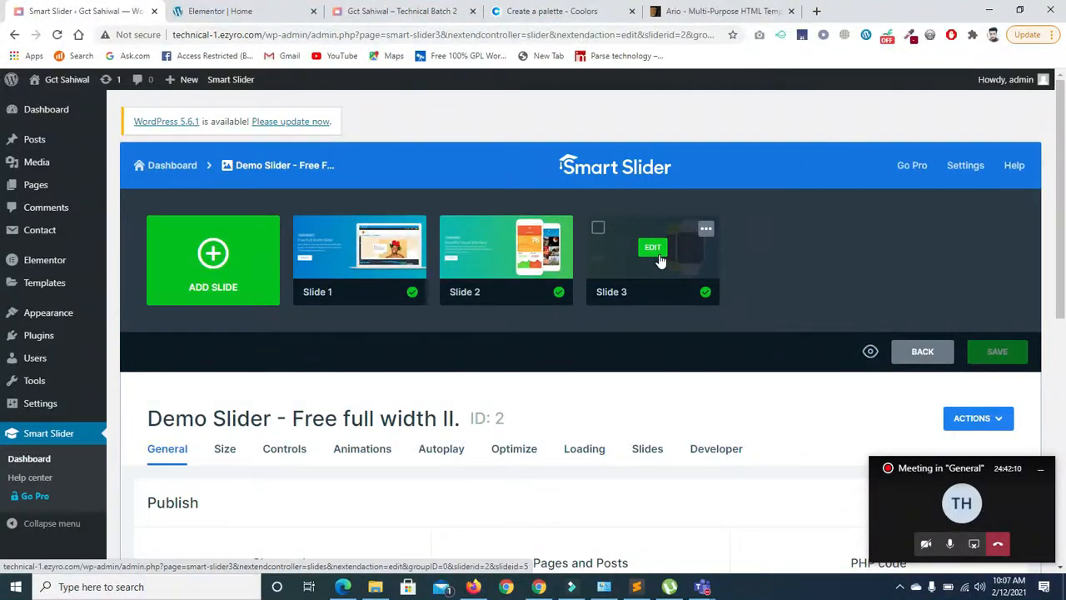
pyautogui.click(705, 230)
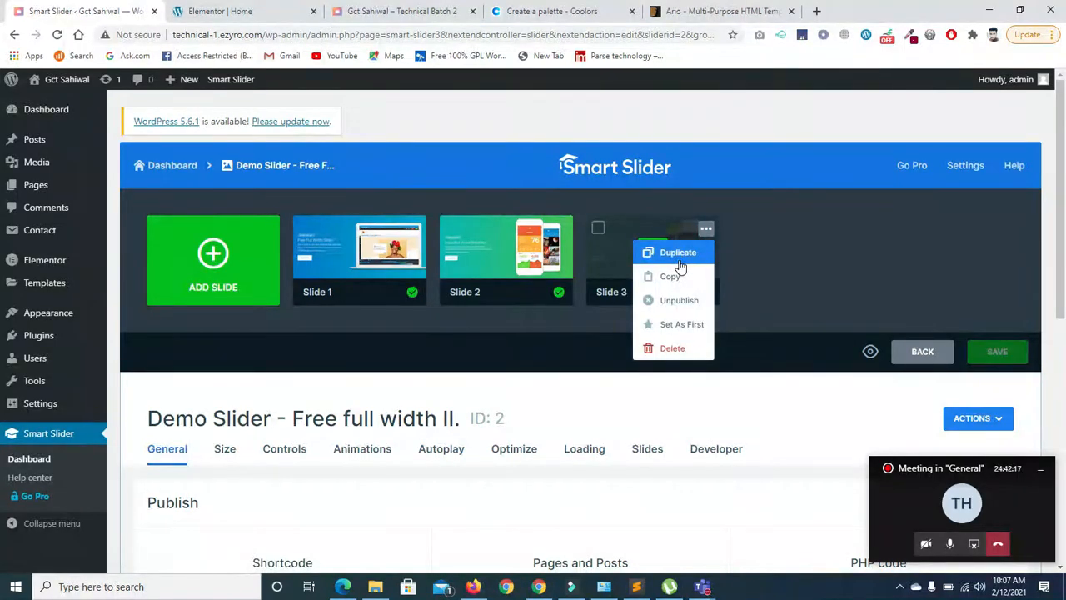
pyautogui.click(679, 253)
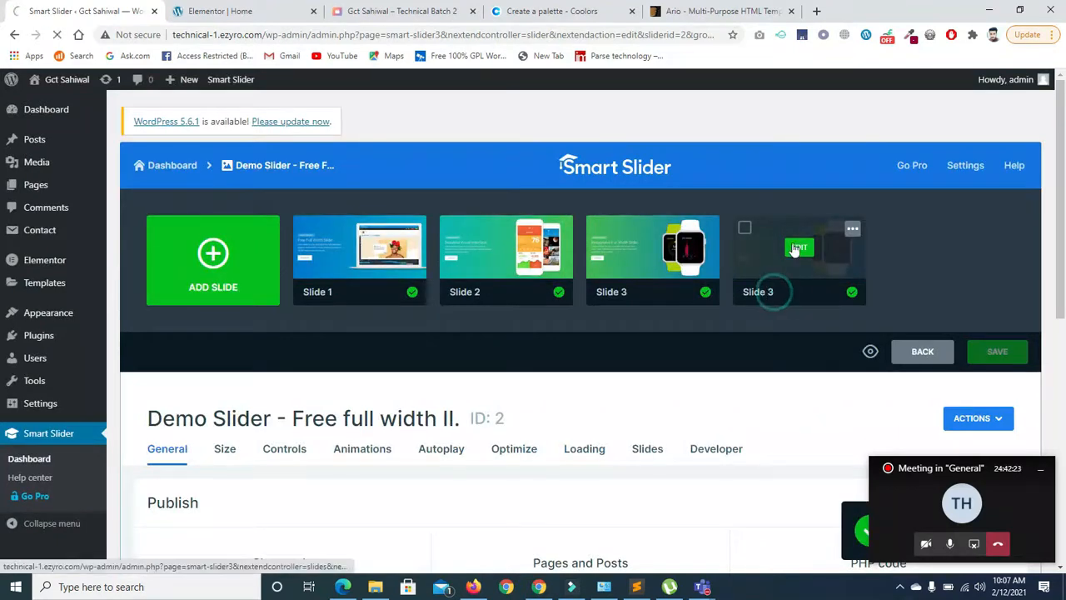
# Step: Open the duplicated Slide 3 in the slide editor and dismiss the notice about version 3.4 changes
pyautogui.click(798, 249)
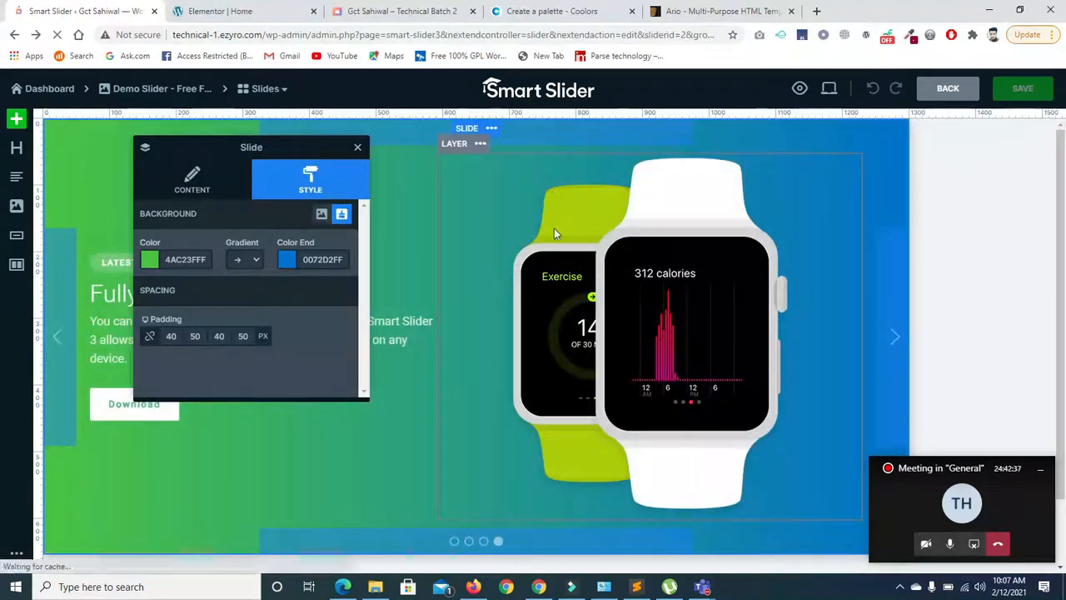
pyautogui.click(14, 34)
pyautogui.moveTo(842, 305)
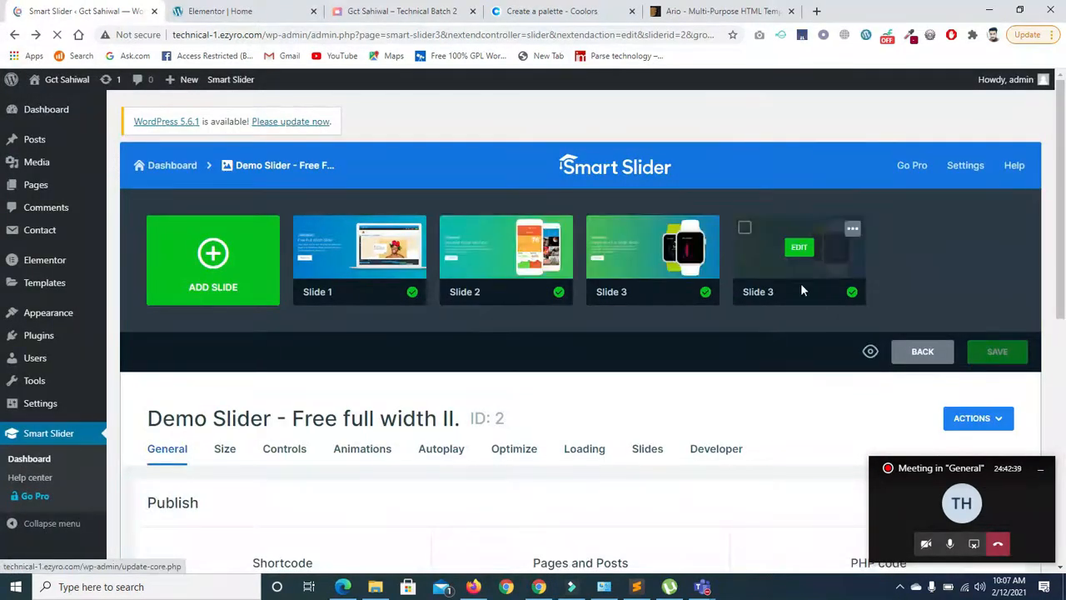
pyautogui.click(852, 230)
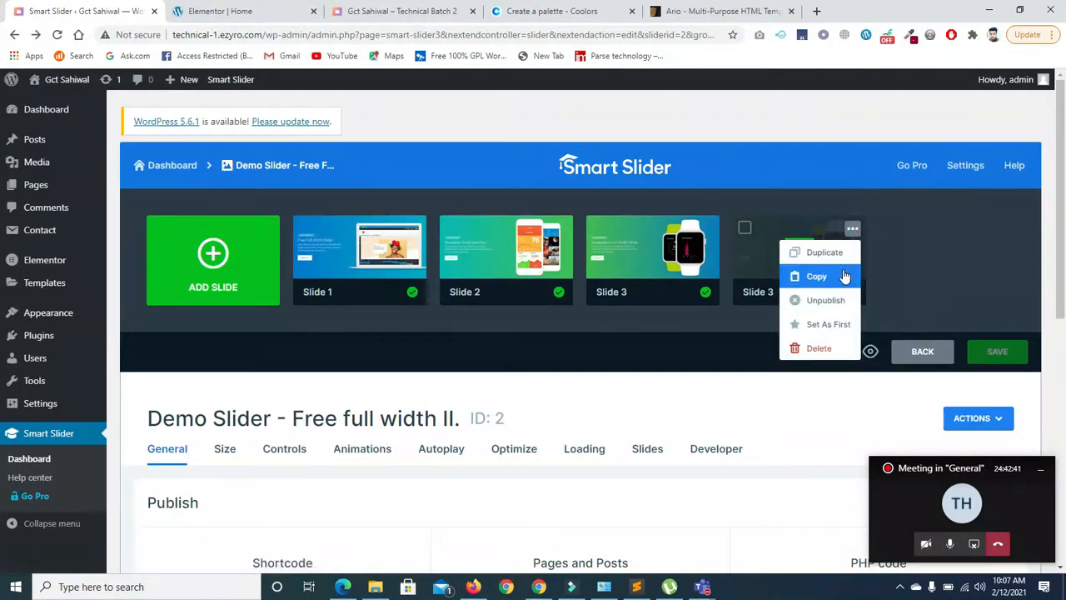
pyautogui.click(756, 269)
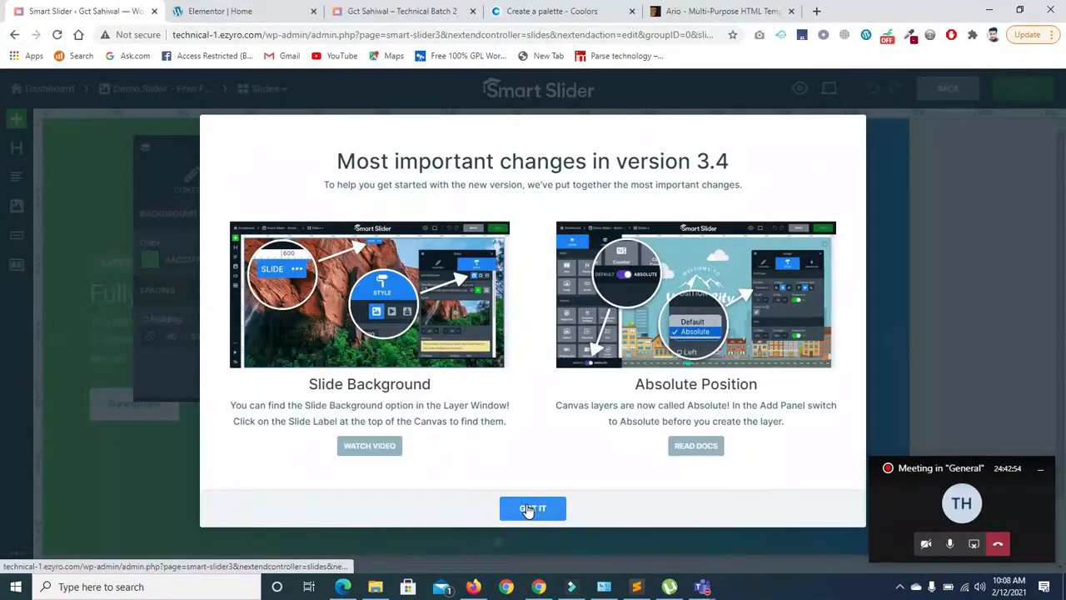
pyautogui.click(528, 509)
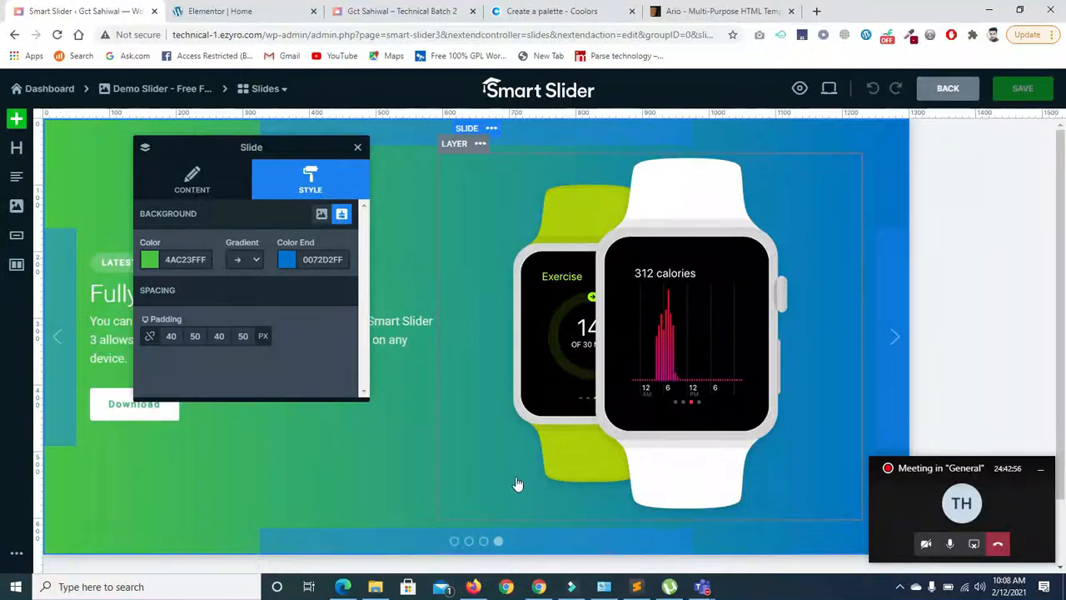
# Step: Inspect the duplicated slide's watch image layer and its slide background settings, closing the layer window after each
pyautogui.click(356, 487)
pyautogui.click(510, 400)
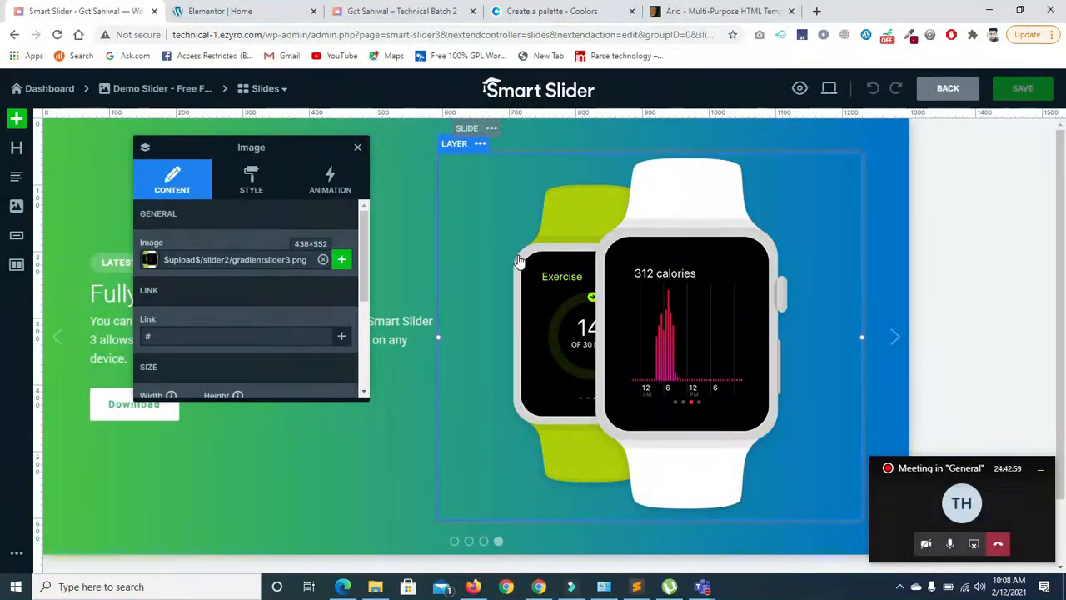
pyautogui.click(357, 146)
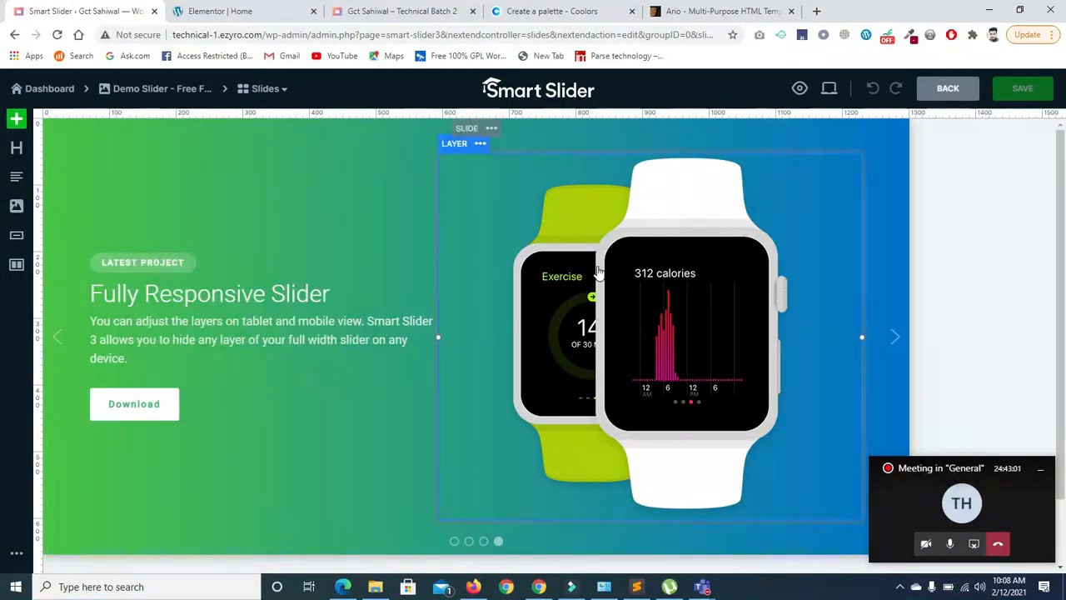
pyautogui.scroll(-1, 2, 297)
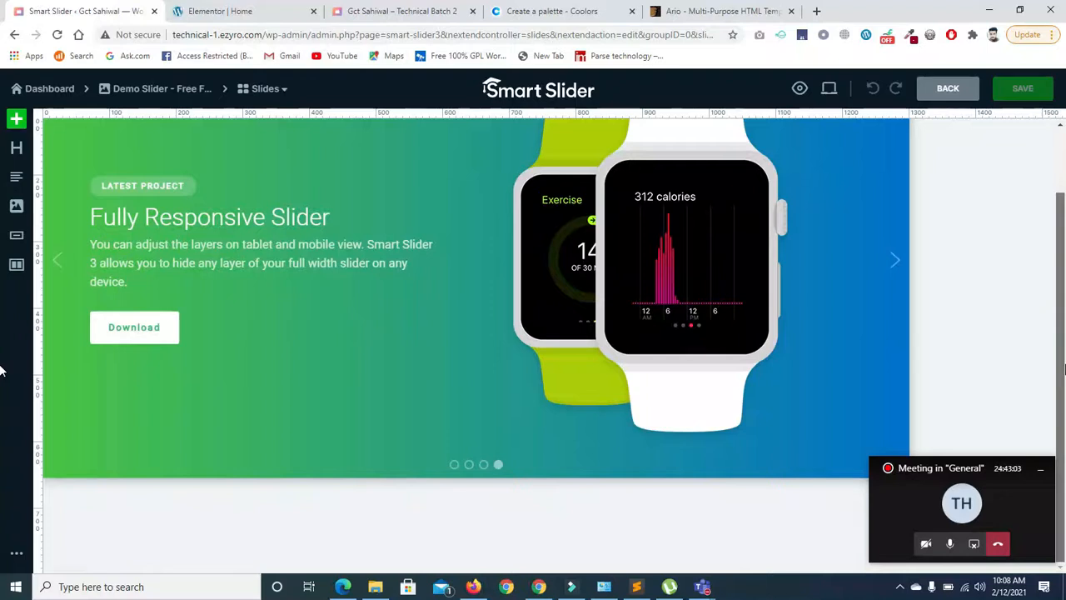
pyautogui.scroll(1, 3, 370)
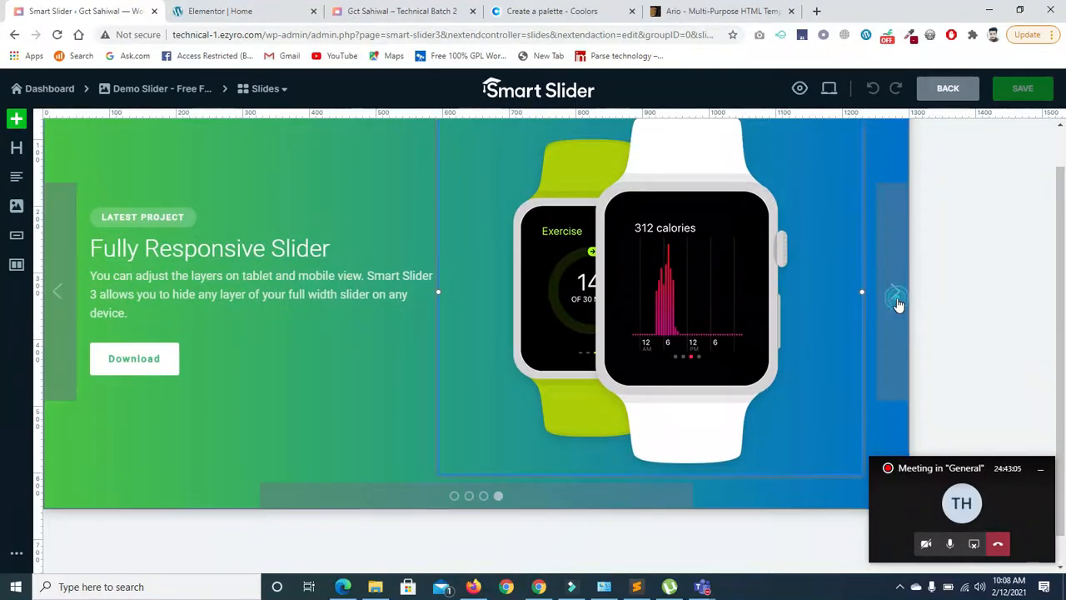
pyautogui.click(898, 305)
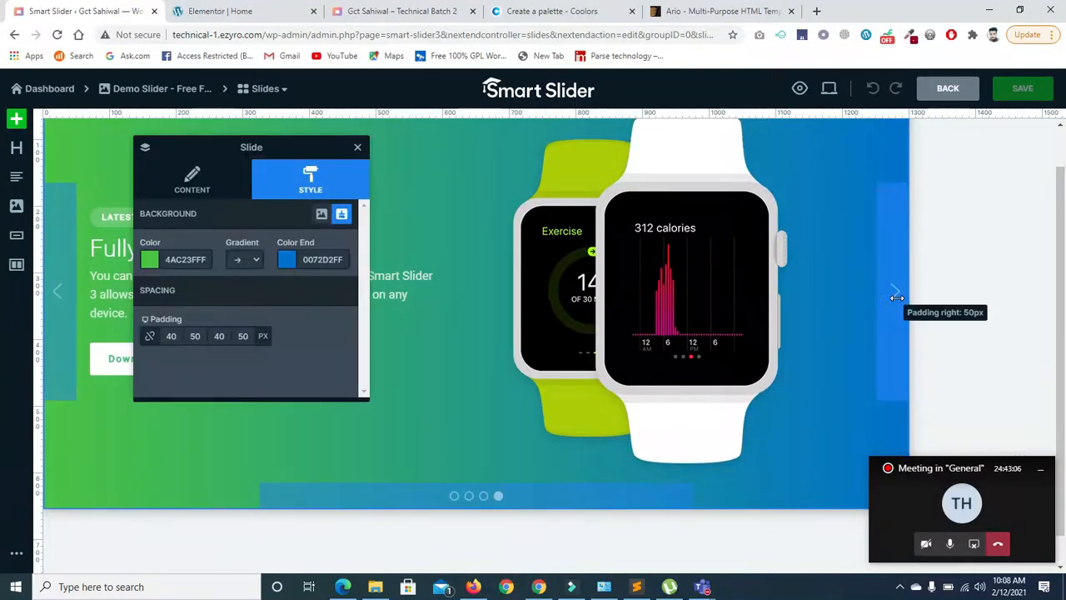
pyautogui.click(358, 146)
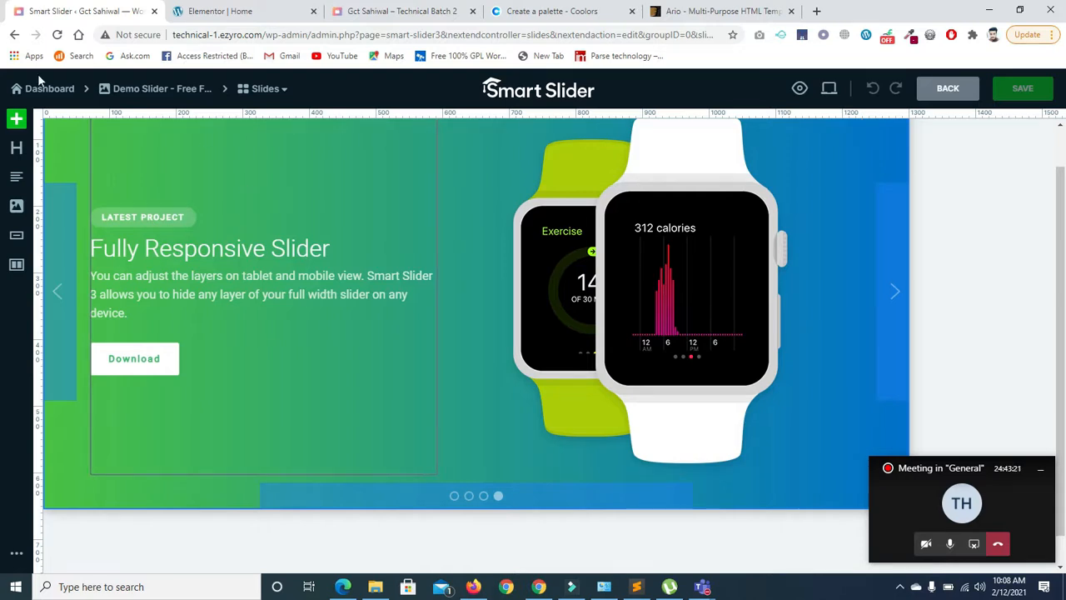
# Step: Return to the demo slider's overview and copy its publishing shortcode [smartslider3 slider="2"]
pyautogui.click(14, 35)
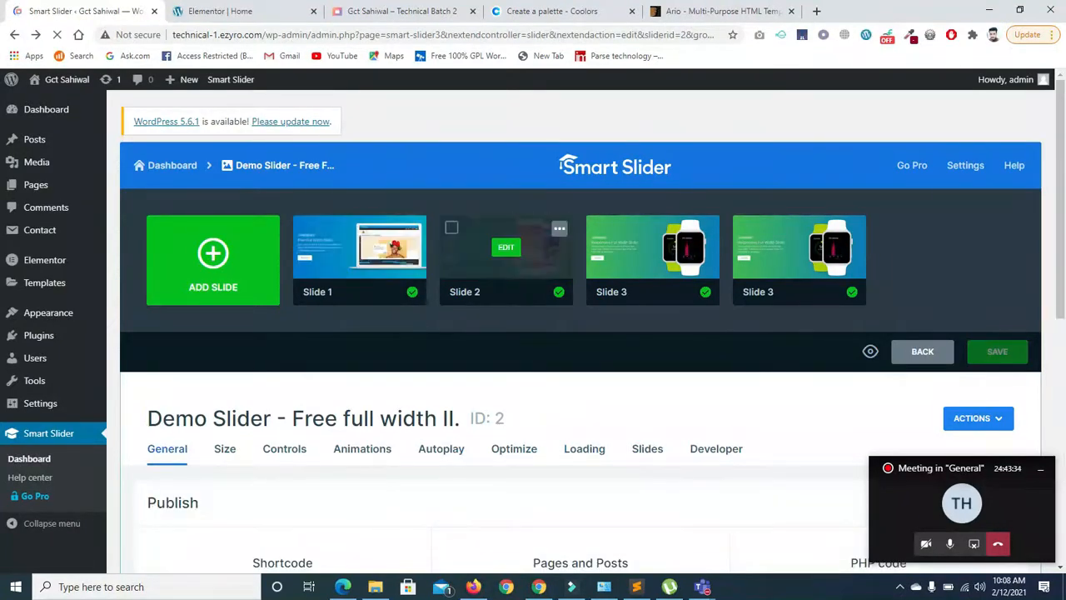
pyautogui.moveTo(1064, 199); pyautogui.dragTo(1064, 336)
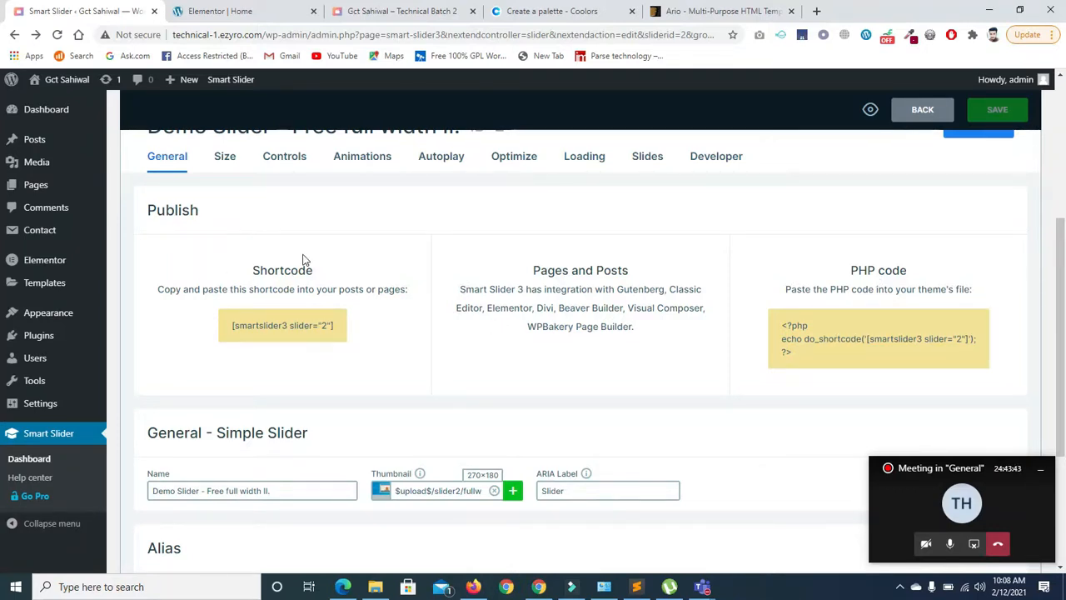
pyautogui.moveTo(229, 327); pyautogui.dragTo(343, 336)
pyautogui.hotkey('ctrl', 'c')
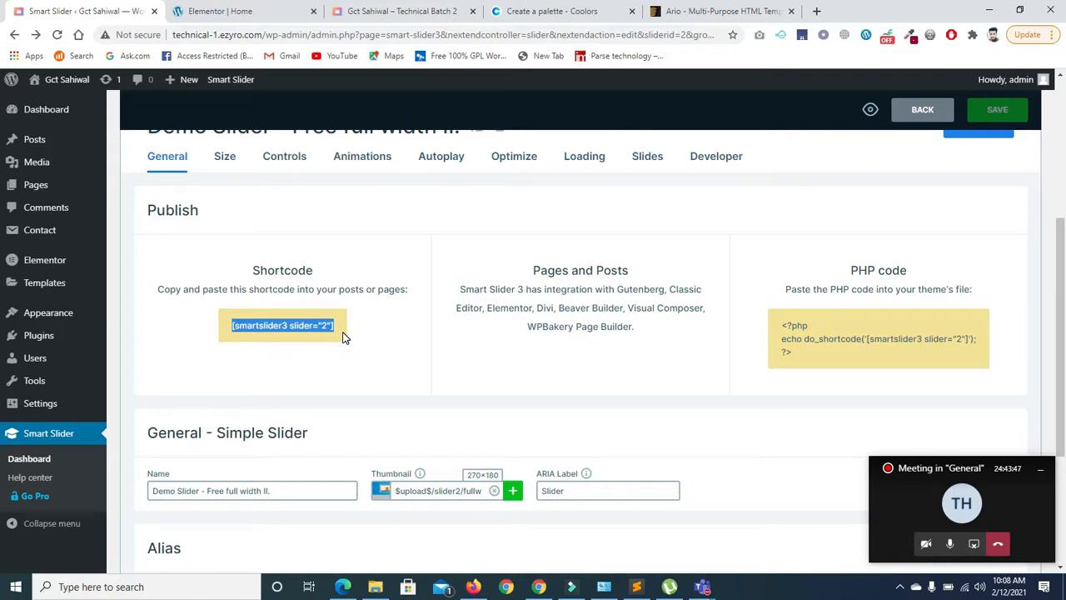
pyautogui.moveTo(1061, 329); pyautogui.dragTo(1062, 259)
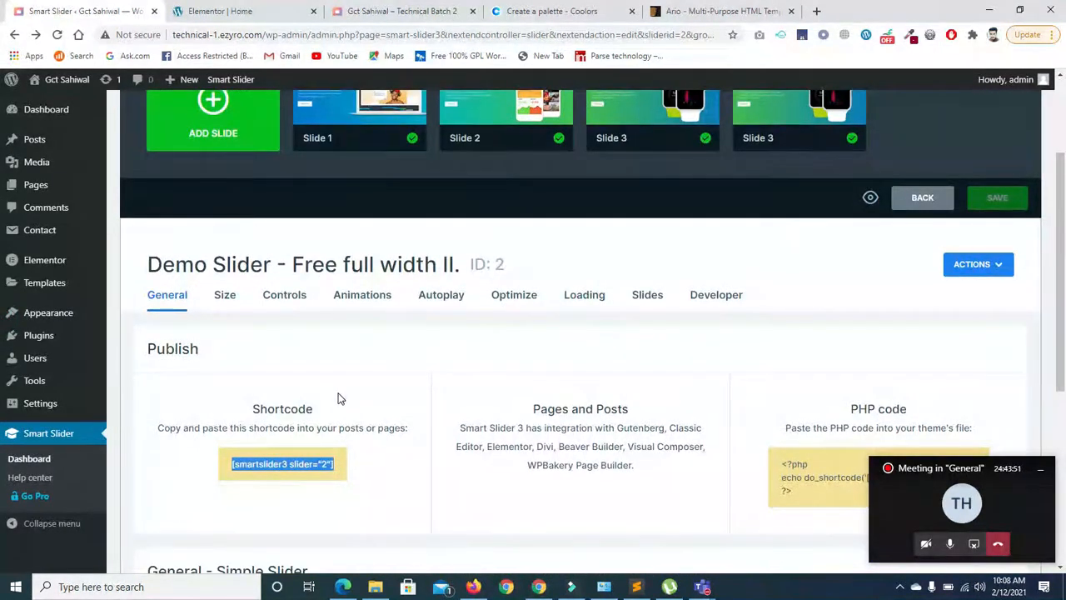
# Step: In Elementor's Home page, add a Shortcode widget below the watch flip box, paste [smartslider3 slider="2"] and apply it, waiting for the page to respond
pyautogui.click(241, 11)
pyautogui.click(160, 131)
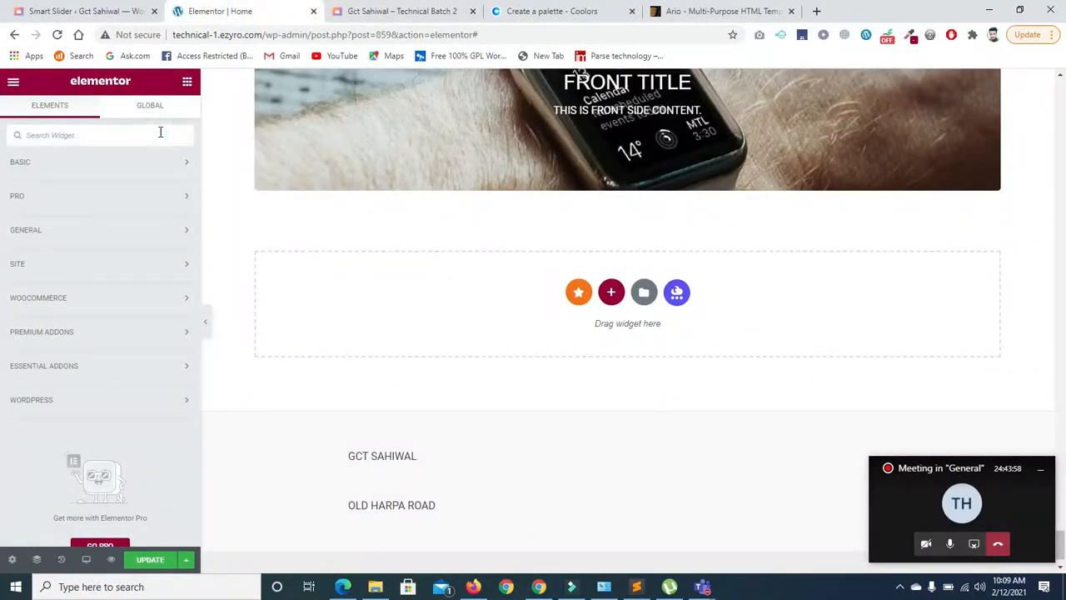
pyautogui.write('short')
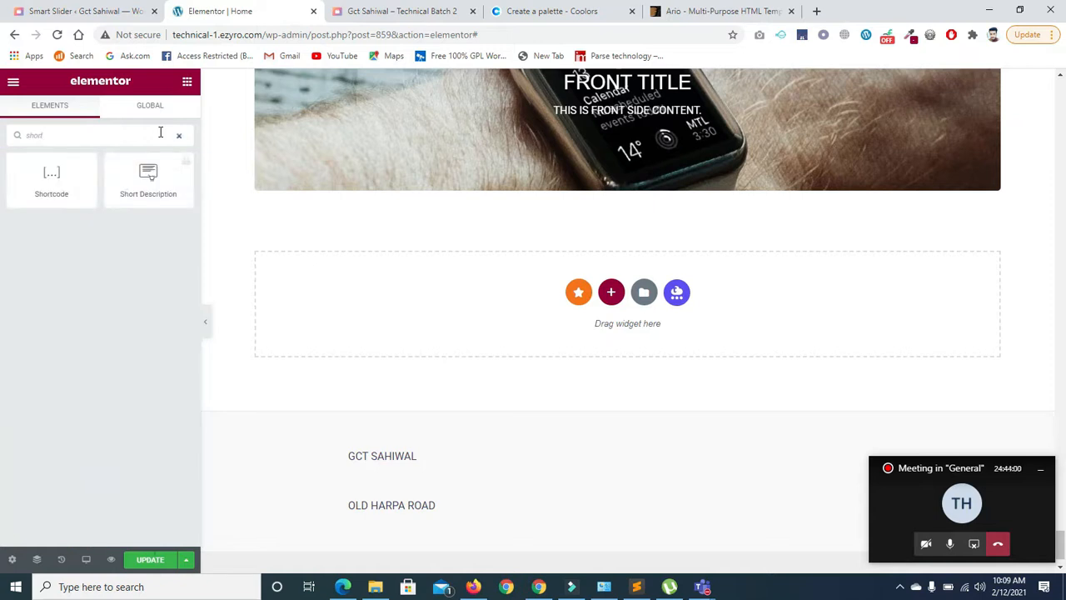
pyautogui.moveTo(46, 177); pyautogui.dragTo(597, 267)
pyautogui.click(109, 227)
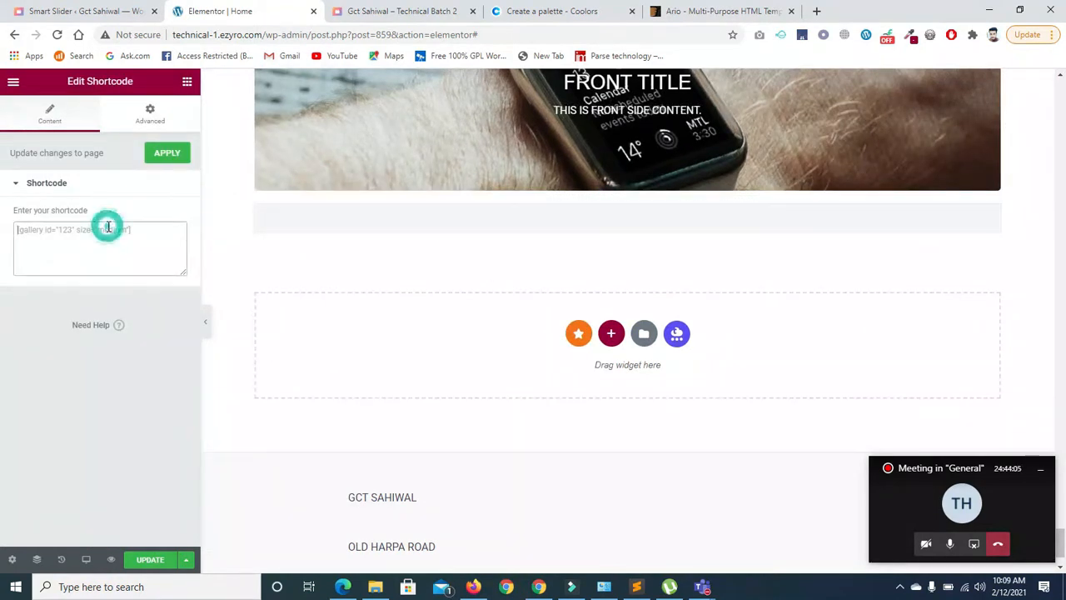
pyautogui.hotkey('ctrl', 'v')
pyautogui.click(164, 154)
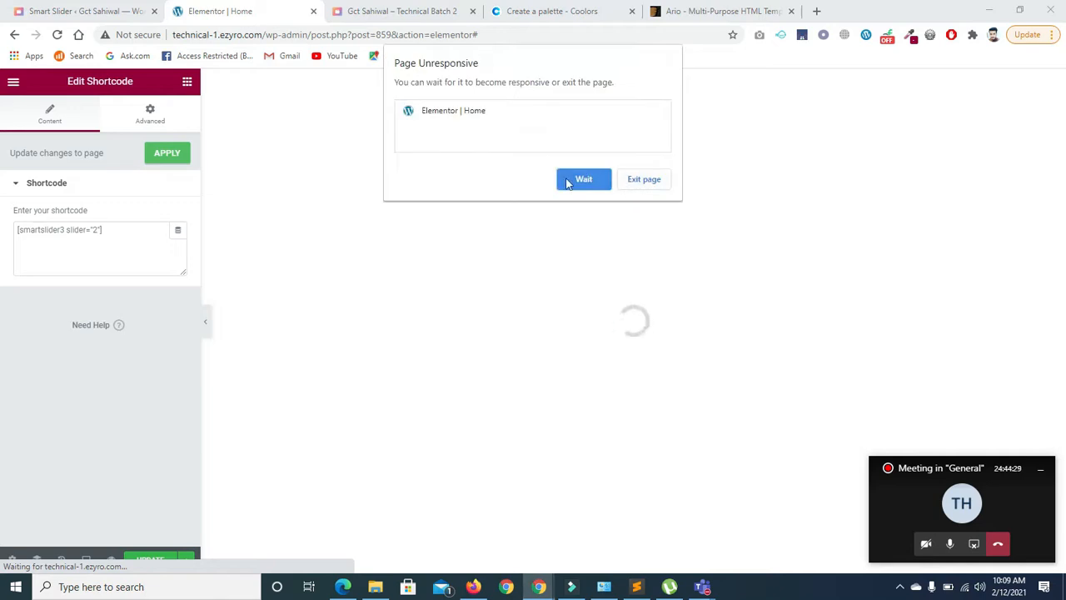
pyautogui.click(567, 183)
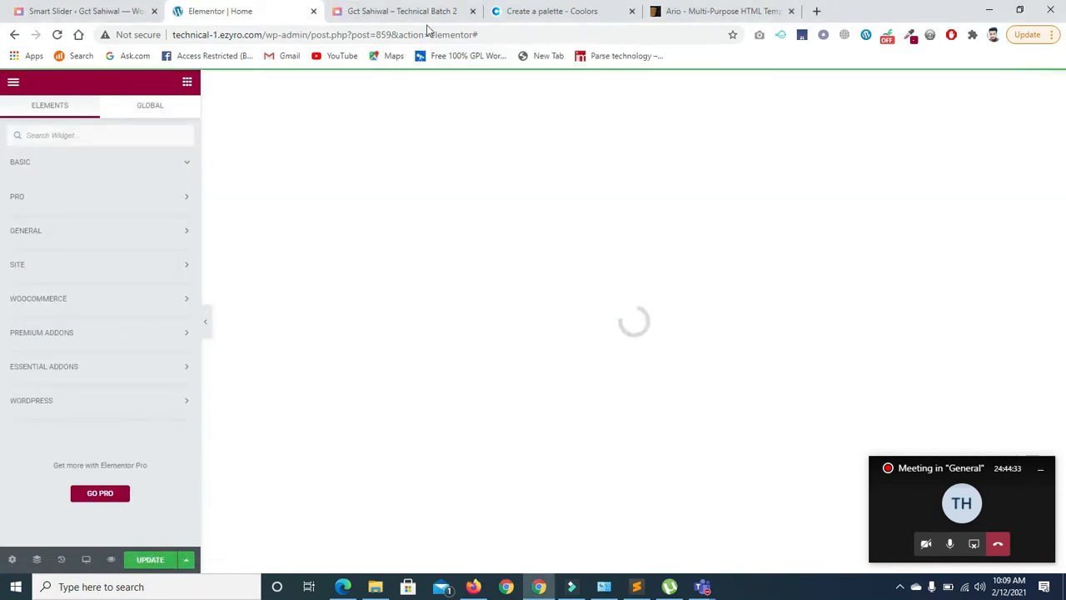
# Step: Check the embedded slider near the end of the Home page in the Elementor editor once it has reloaded
pyautogui.click(373, 10)
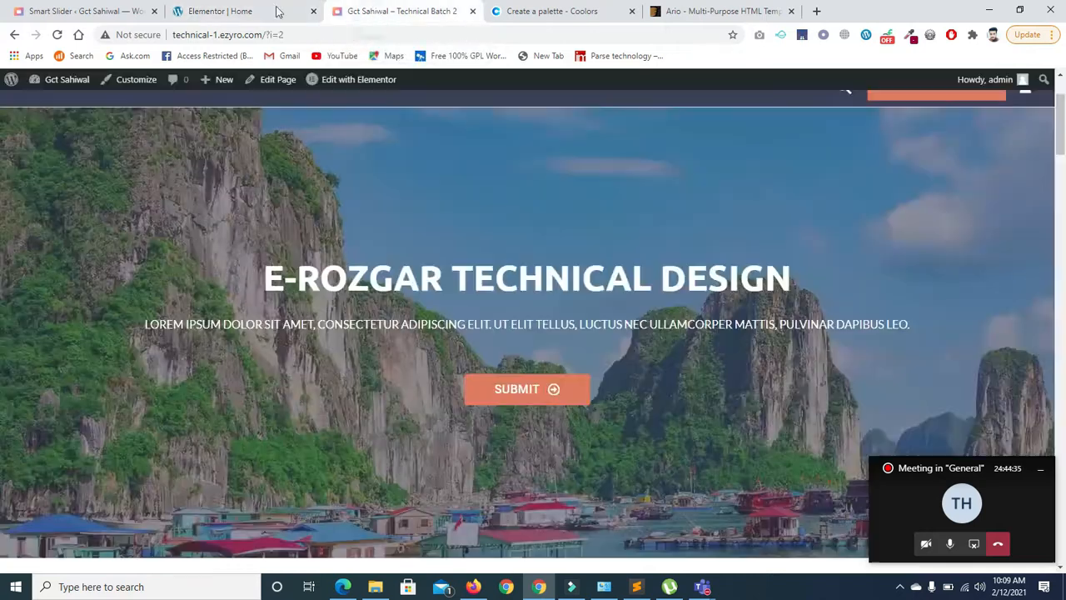
pyautogui.click(243, 10)
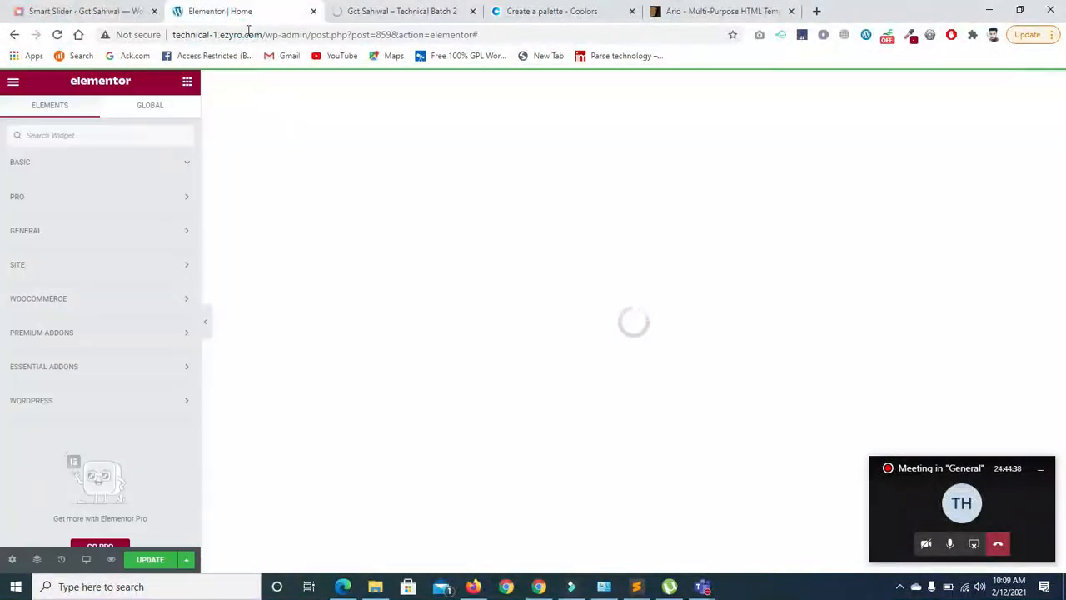
pyautogui.click(358, 12)
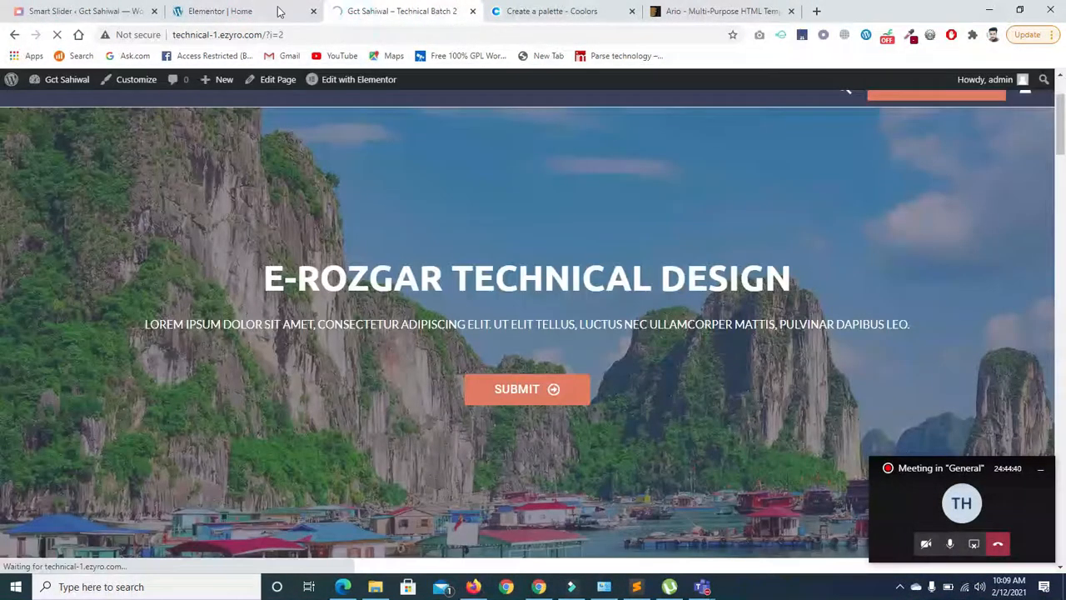
pyautogui.click(247, 12)
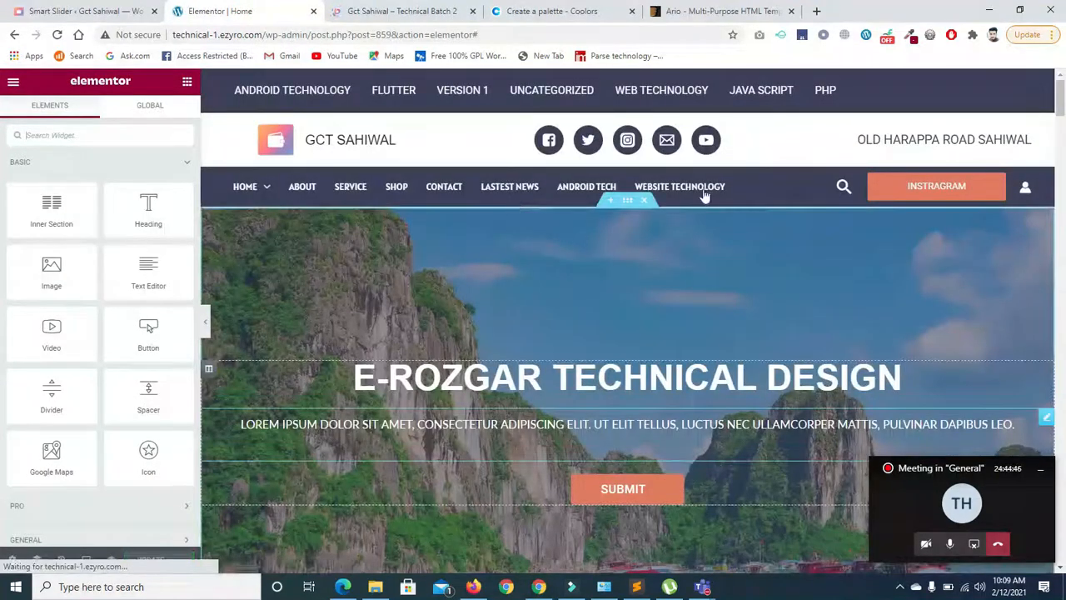
pyautogui.moveTo(1061, 105); pyautogui.dragTo(1065, 531)
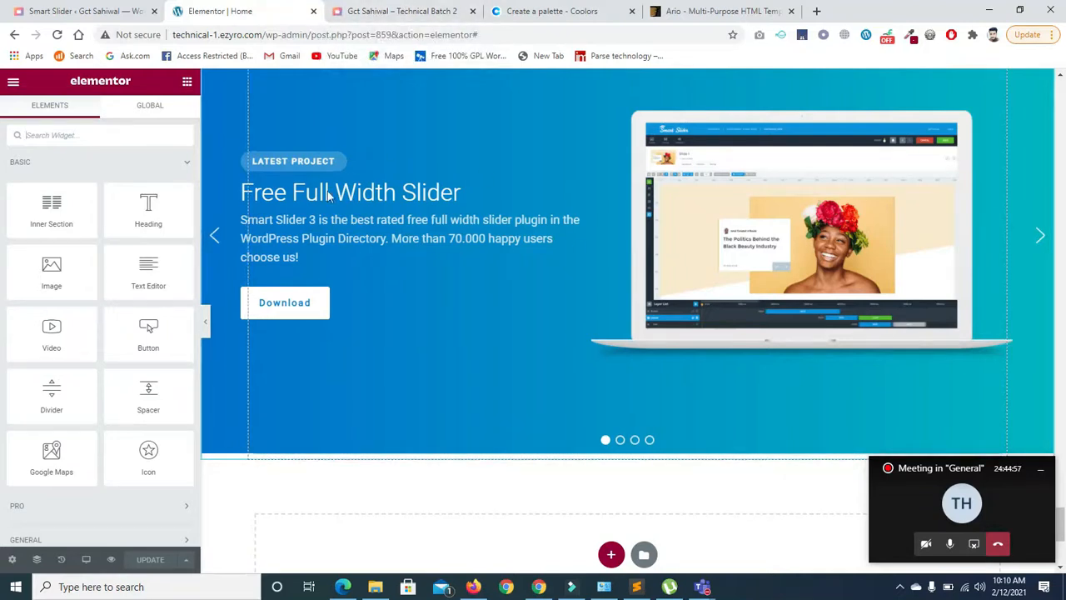
# Step: Reload the live front page and locate the embedded slider just above the footer
pyautogui.click(385, 12)
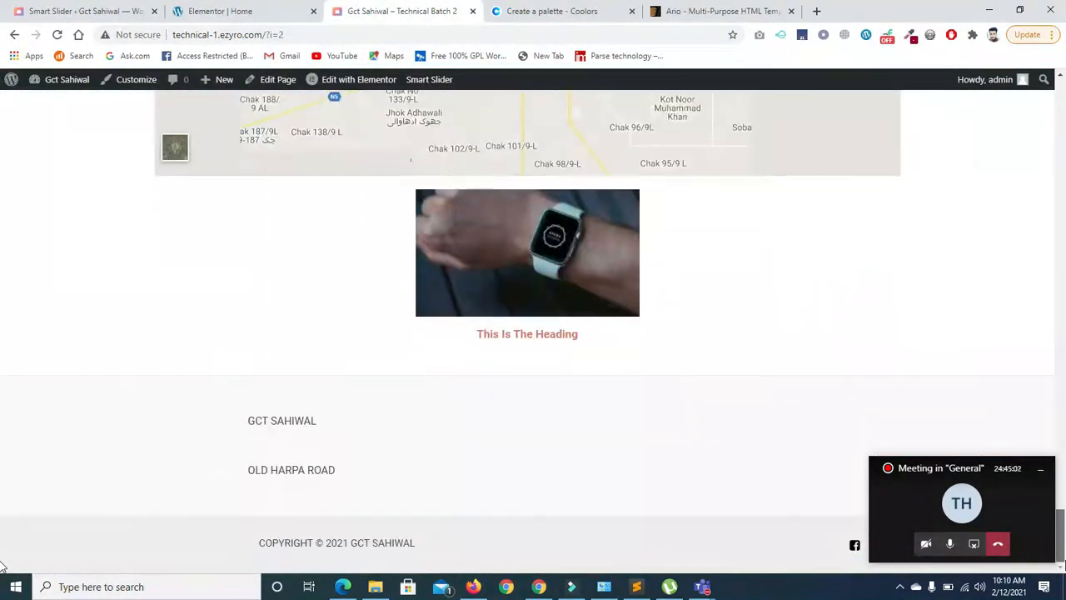
pyautogui.click(57, 35)
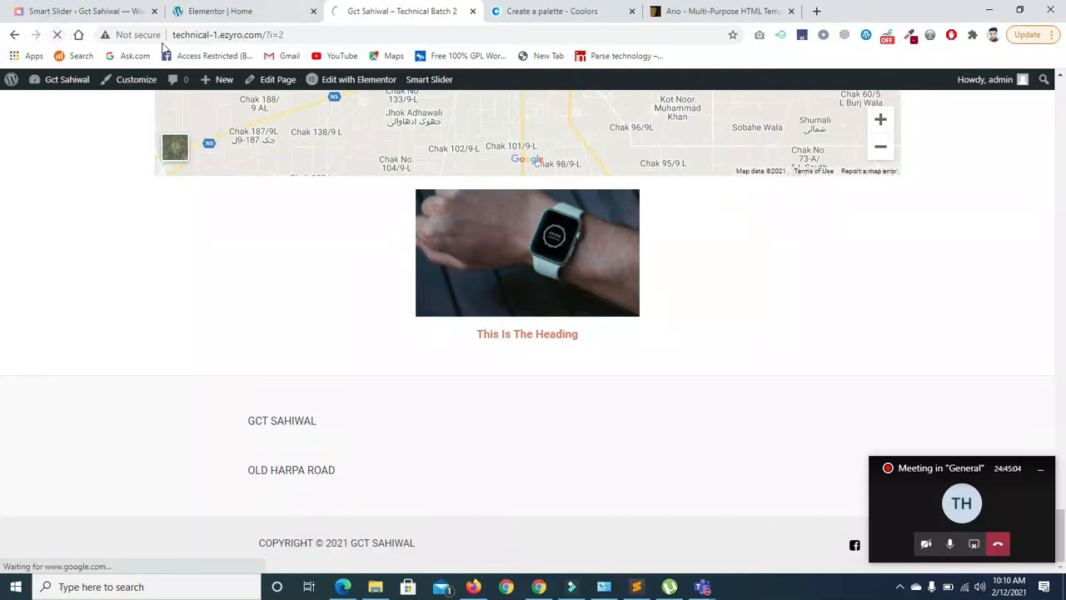
pyautogui.click(239, 12)
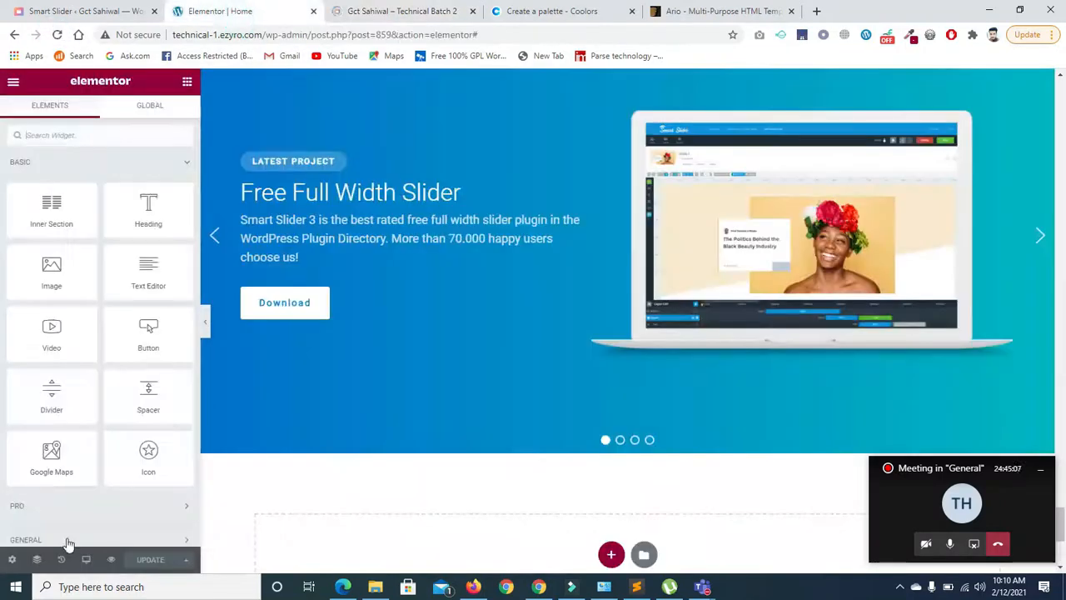
pyautogui.click(372, 13)
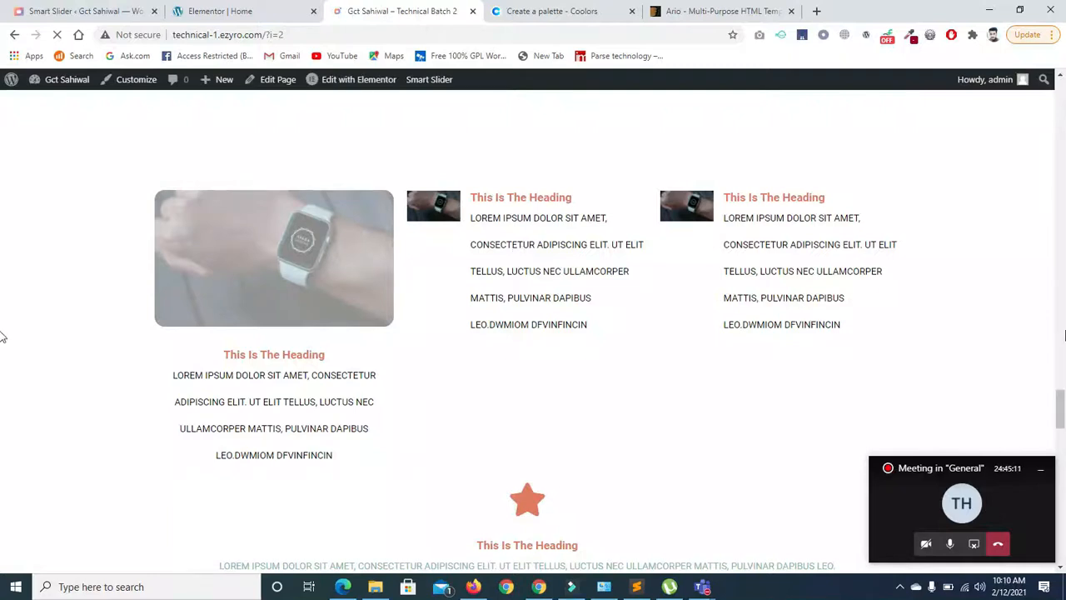
pyautogui.scroll(-10, 0, 423)
pyautogui.scroll(-10, 3, 499)
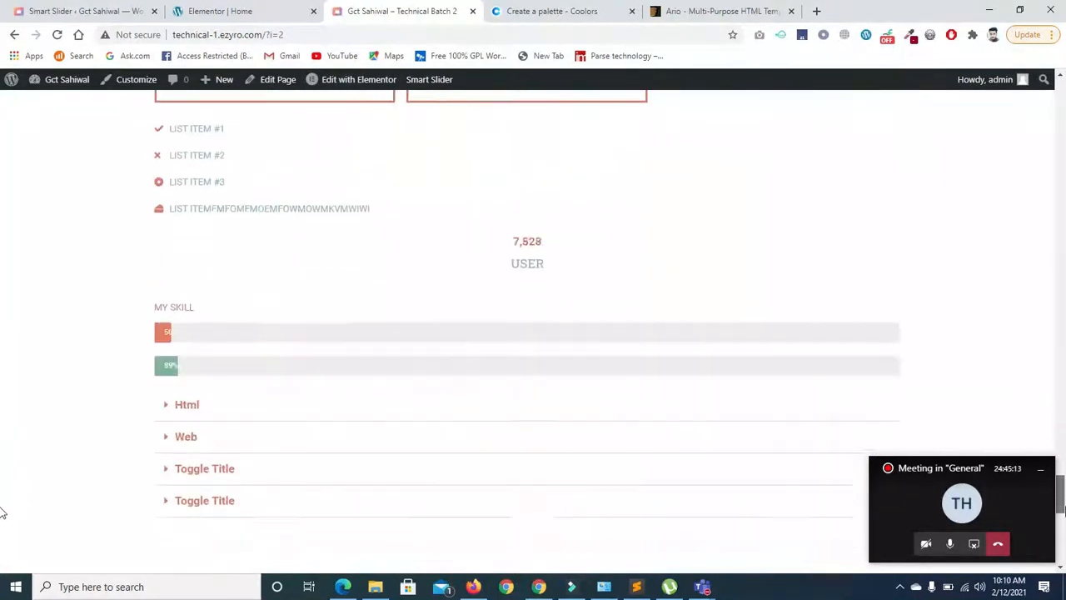
pyautogui.scroll(-1, 0, 538)
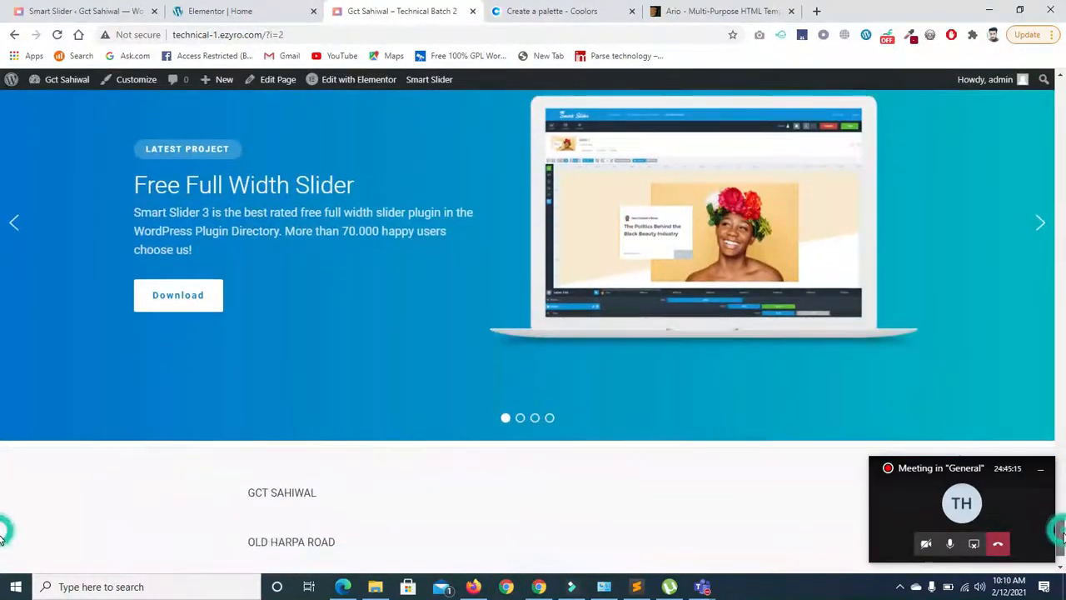
pyautogui.scroll(1, 0, 533)
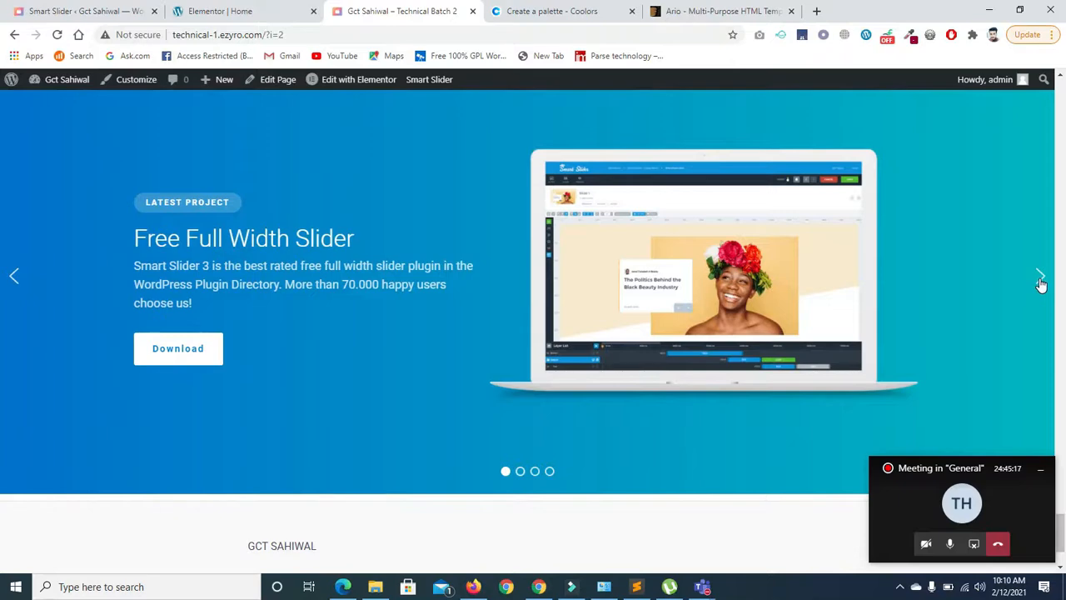
# Step: Advance repeatedly through the embedded slider's slides on the live page to test its navigation
pyautogui.click(1041, 277)
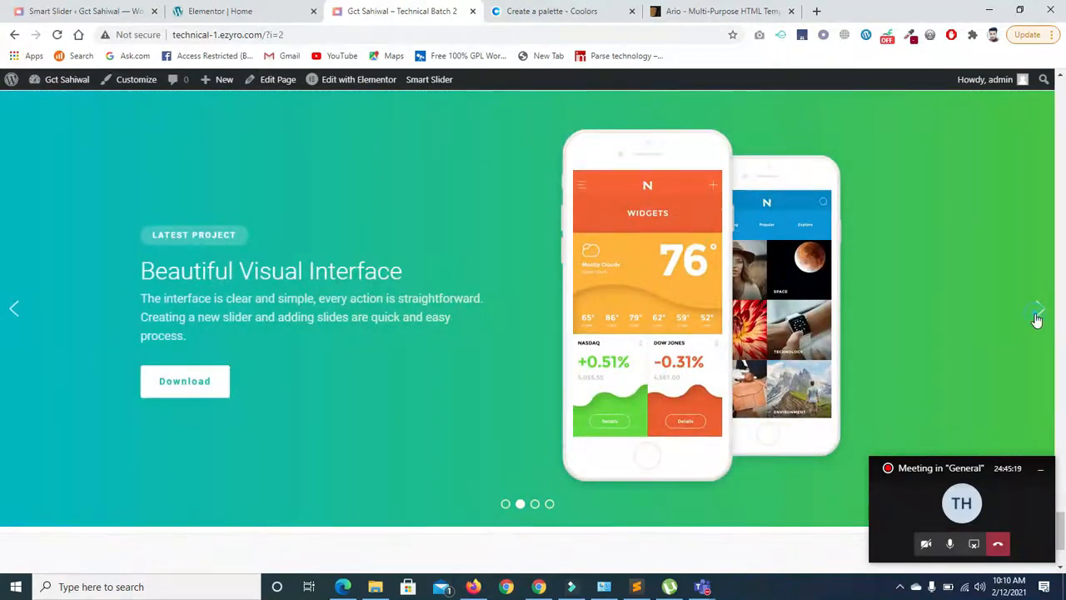
pyautogui.click(1037, 319)
pyautogui.click(1037, 319)
pyautogui.click(1036, 319)
pyautogui.click(1037, 319)
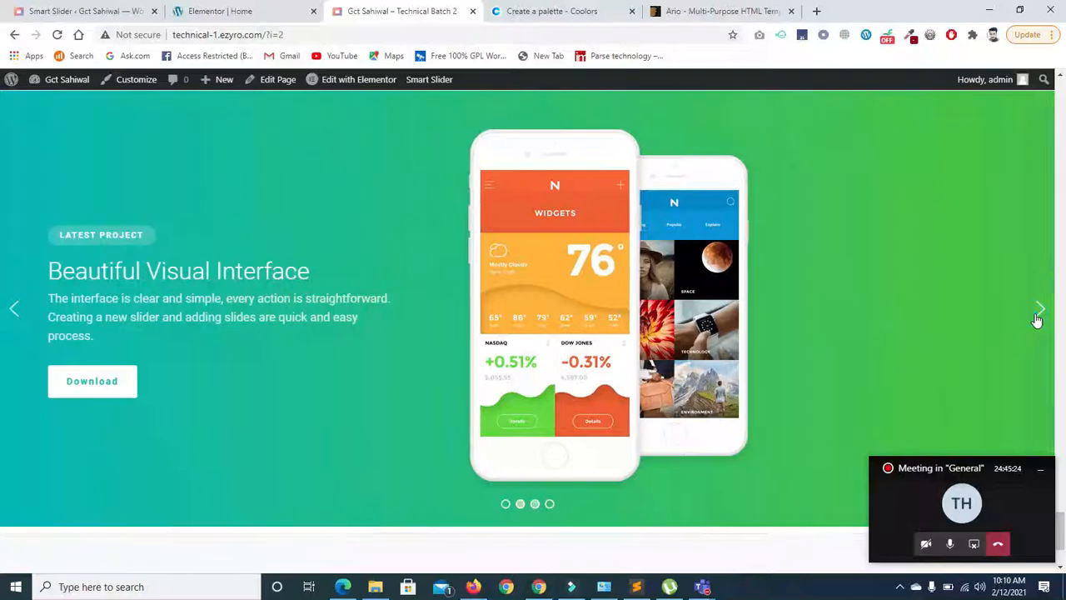
pyautogui.click(1037, 319)
pyautogui.click(1036, 319)
pyautogui.click(1037, 319)
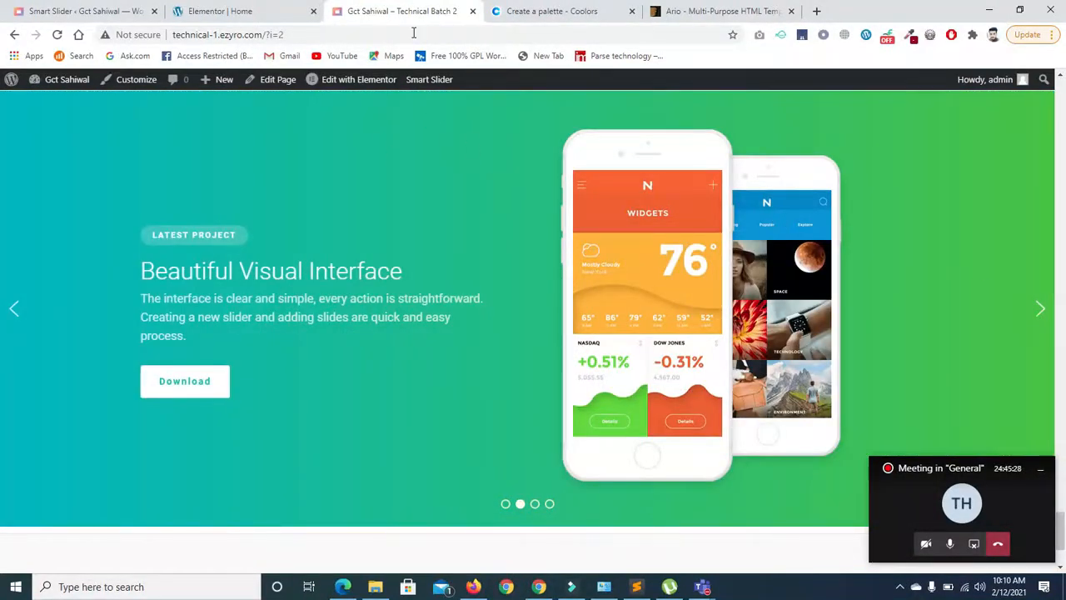
# Step: Cycle once more through the embedded slider on the live page, ending on its Beautiful Visual Interface slide
pyautogui.click(1041, 309)
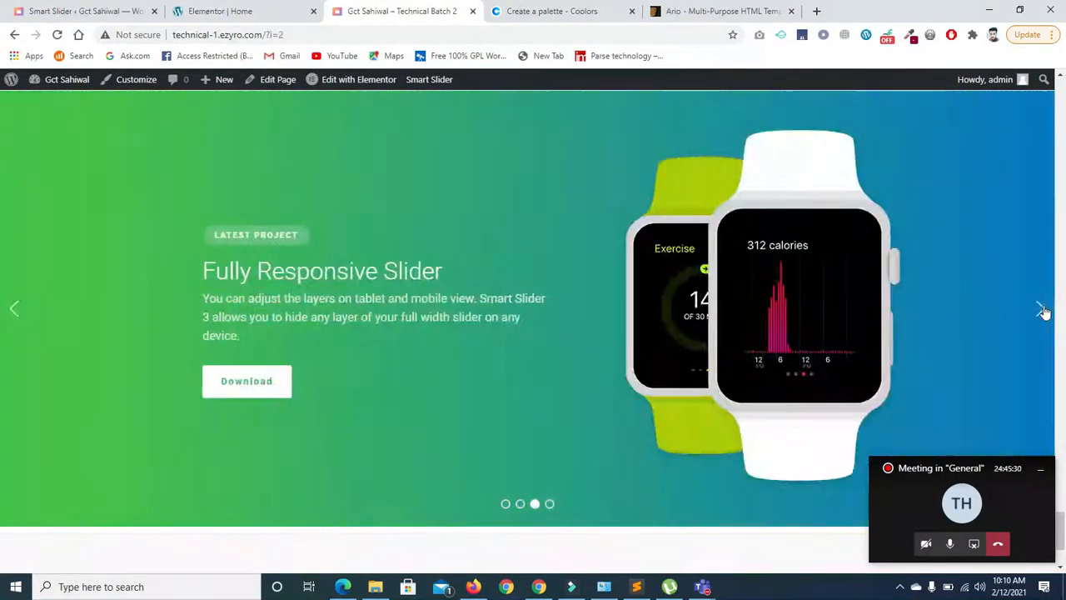
pyautogui.click(1042, 310)
pyautogui.click(1041, 310)
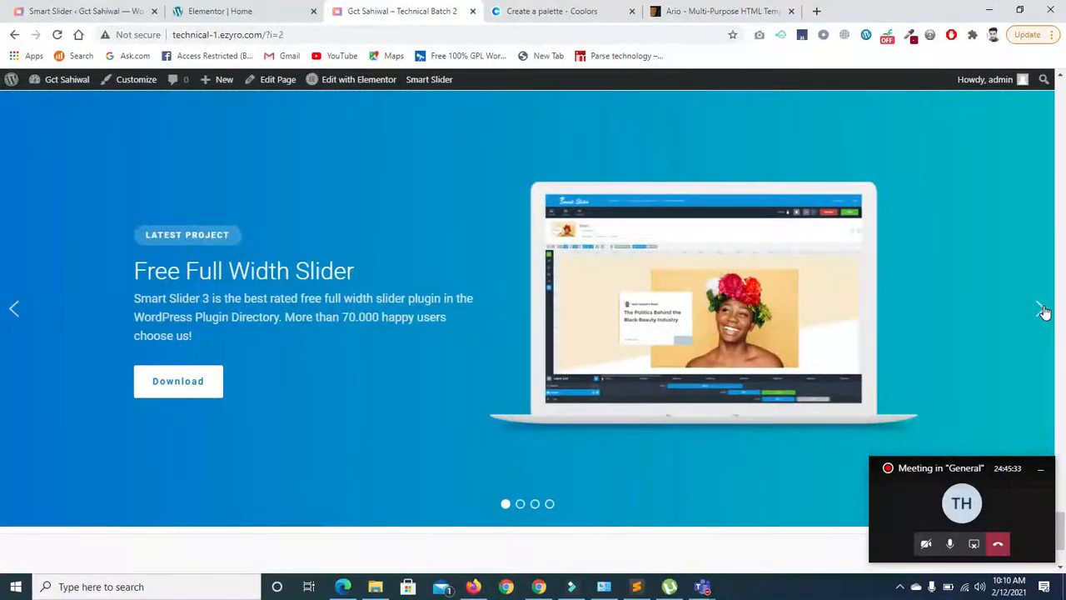
pyautogui.click(1042, 309)
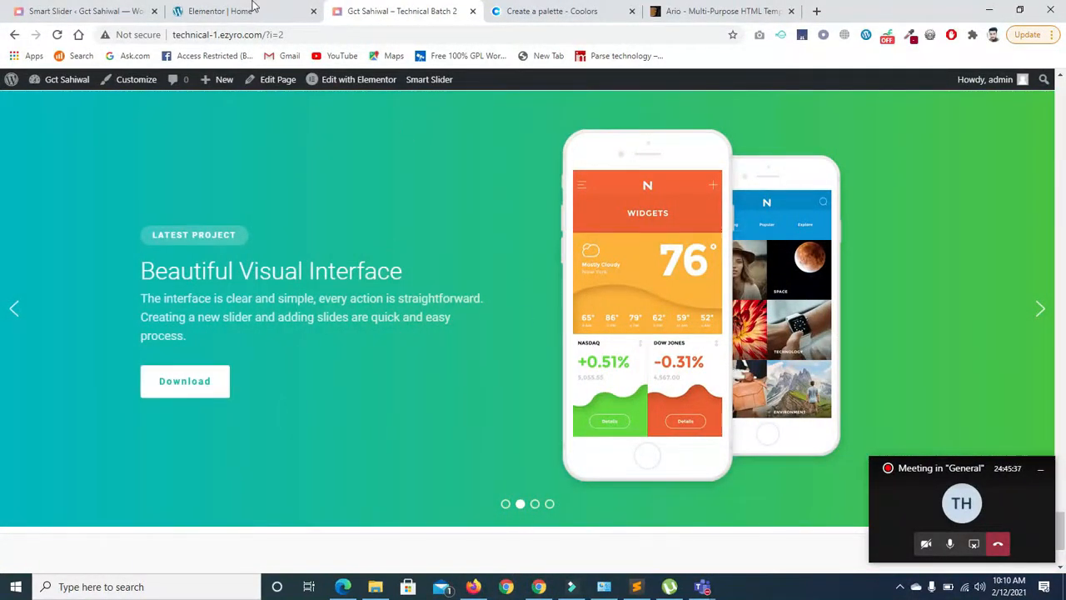
# Step: Open Slide 1 of Demo Slider - Free full width II in the Smart Slider slide editor and inspect its laptop image layer
pyautogui.click(60, 11)
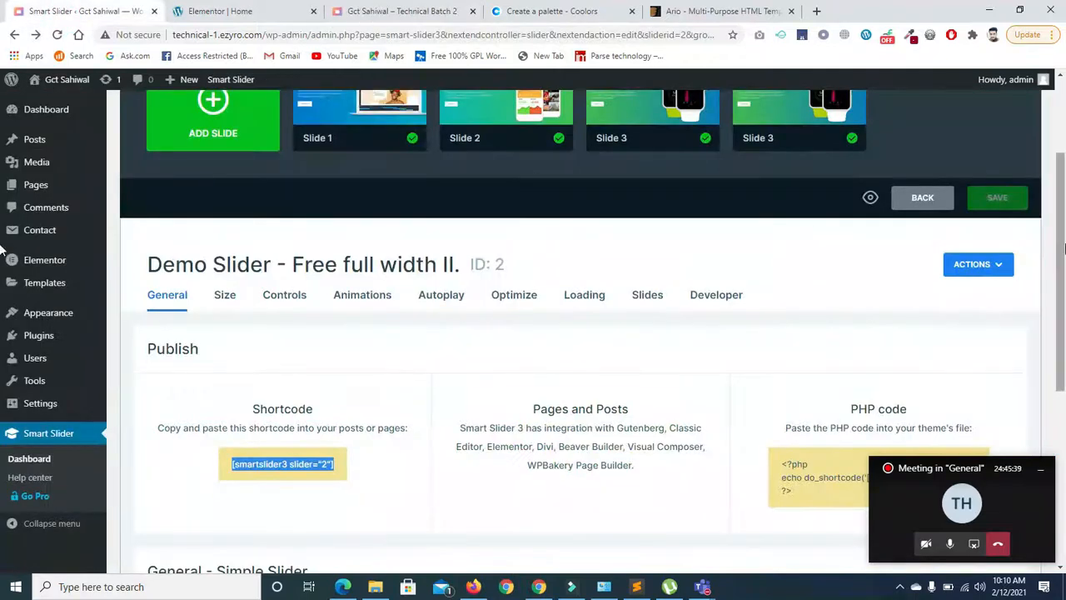
pyautogui.scroll(1, 1060, 247)
pyautogui.click(358, 194)
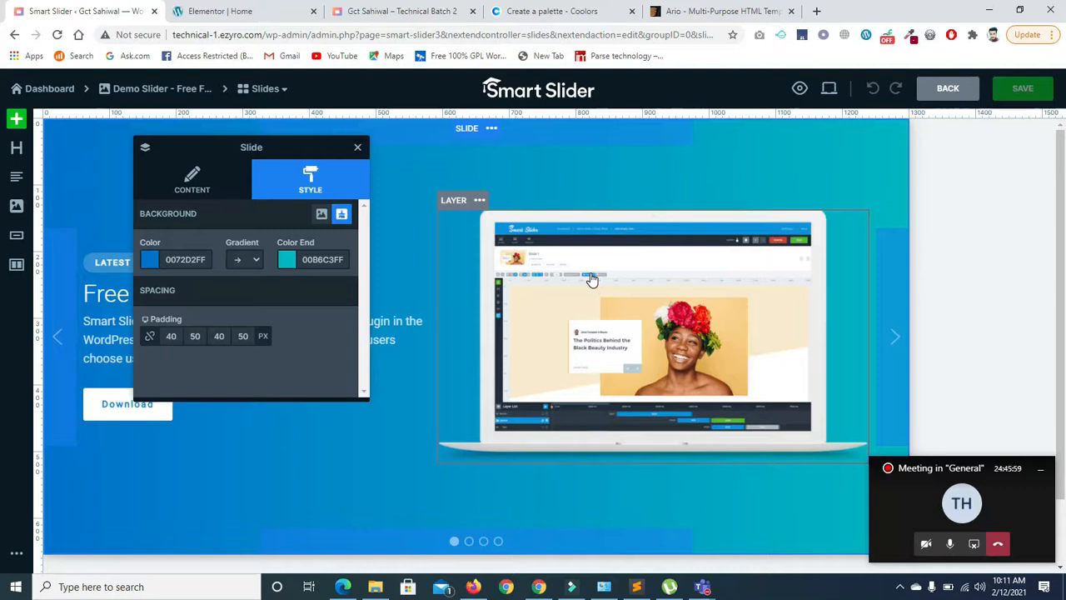
pyautogui.click(637, 332)
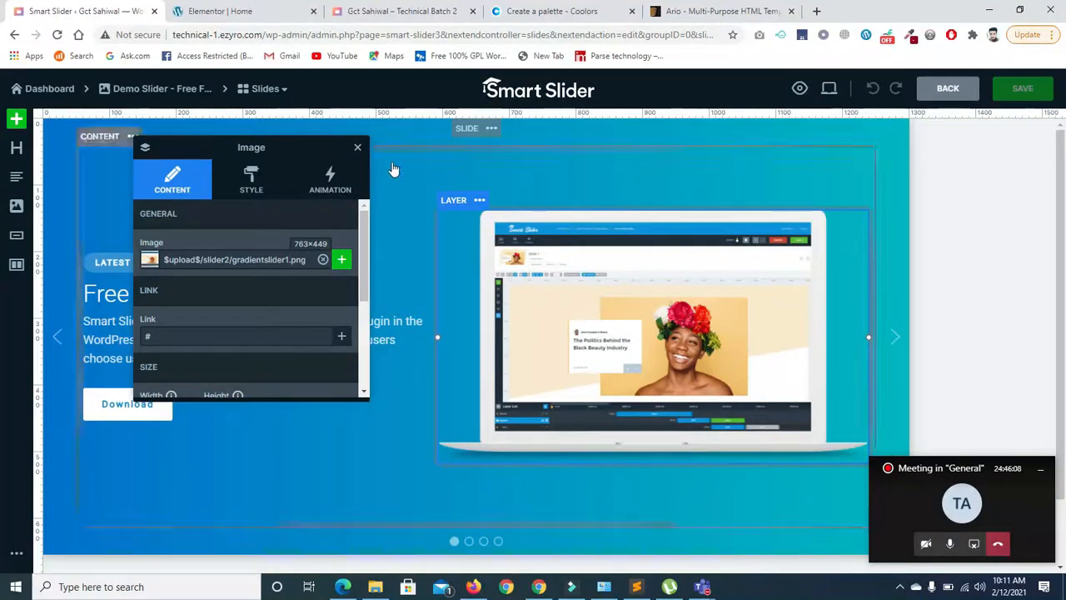
pyautogui.click(357, 147)
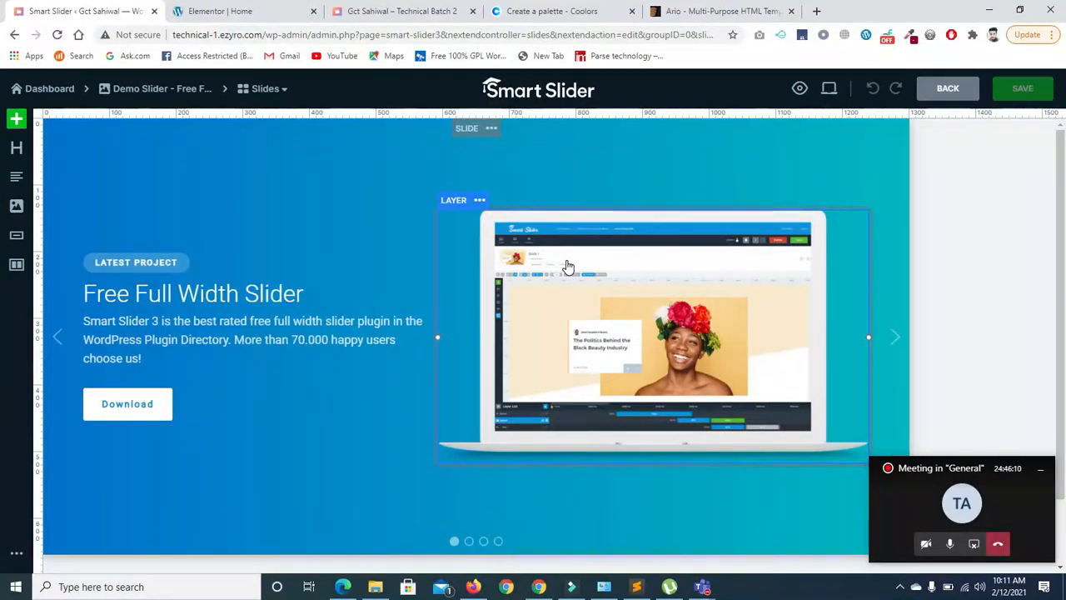
pyautogui.click(953, 480)
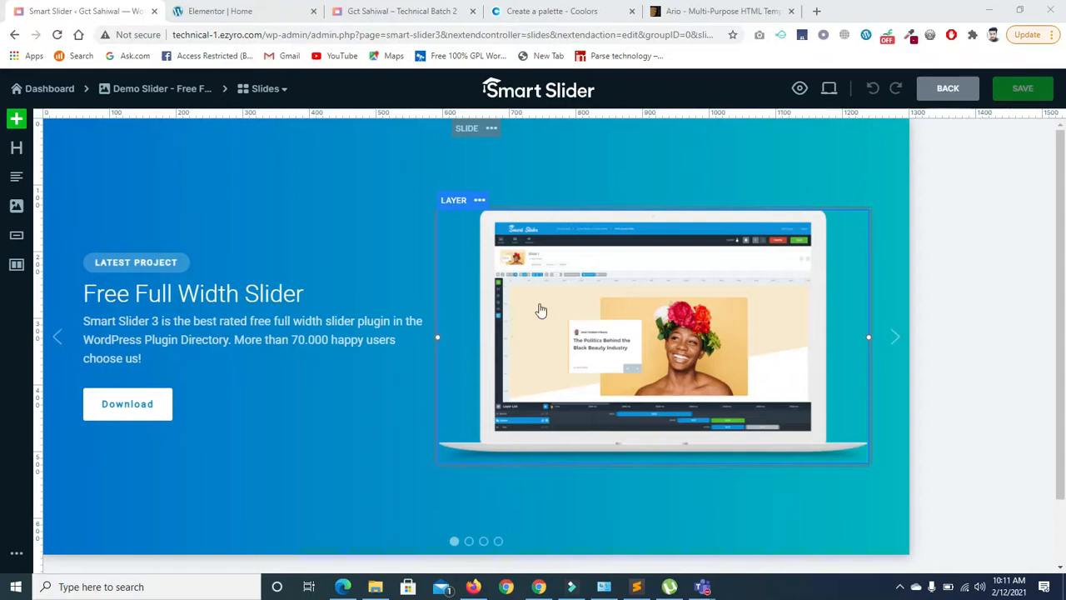
# Step: Replace the slide's laptop image with accessories-speaker.jpg from the media library
pyautogui.click(655, 341)
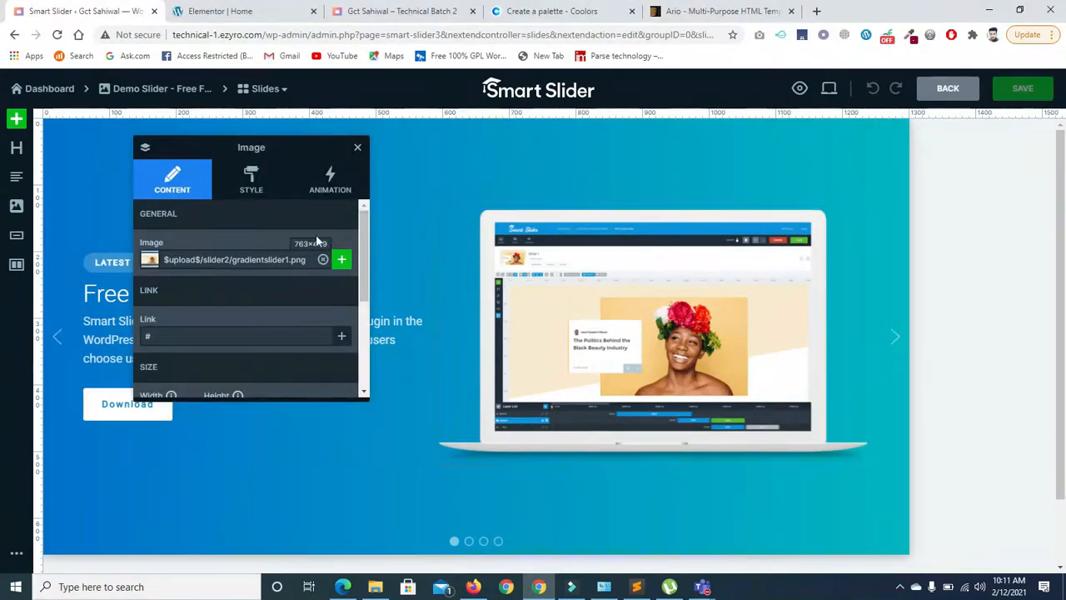
pyautogui.click(323, 260)
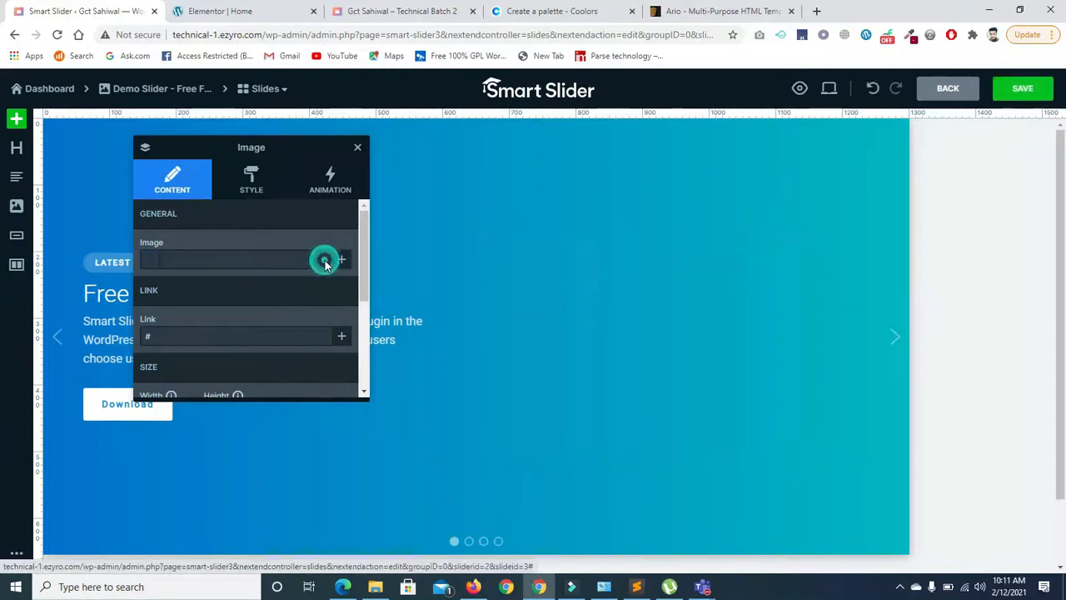
pyautogui.click(341, 259)
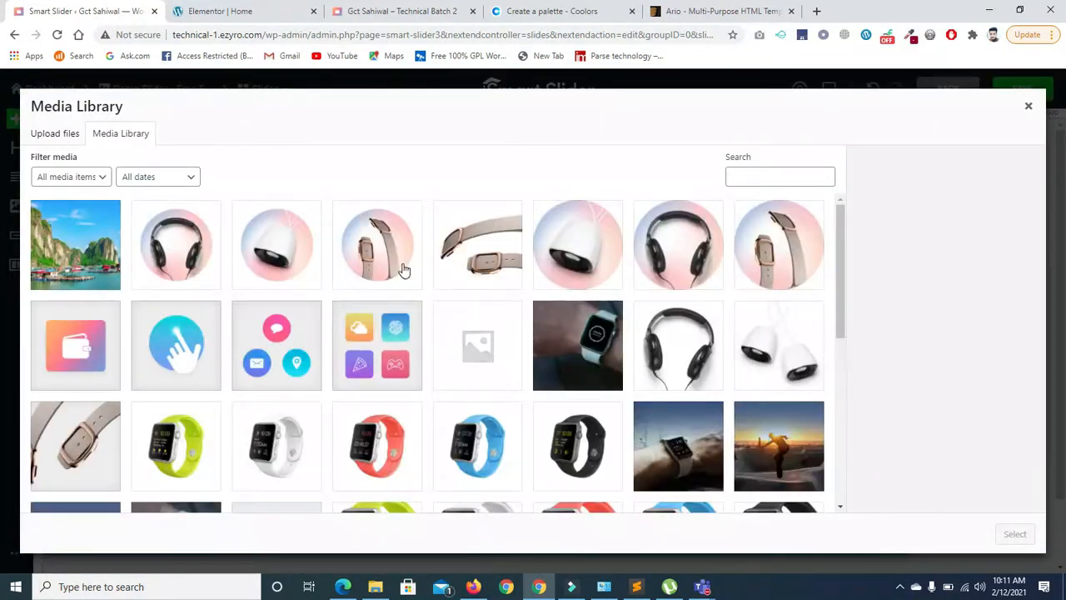
pyautogui.click(550, 262)
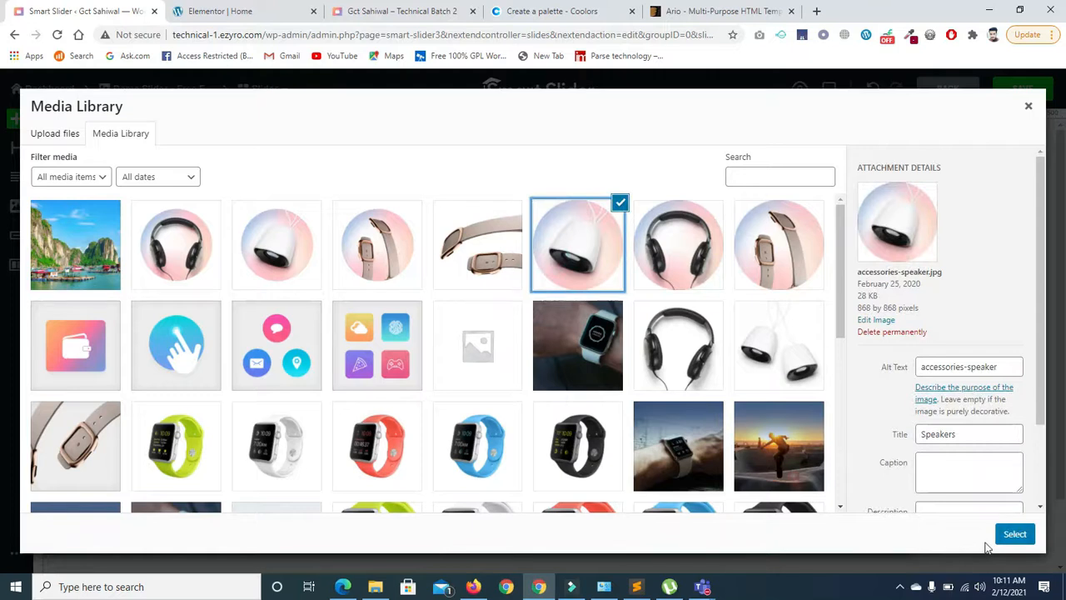
pyautogui.click(1012, 534)
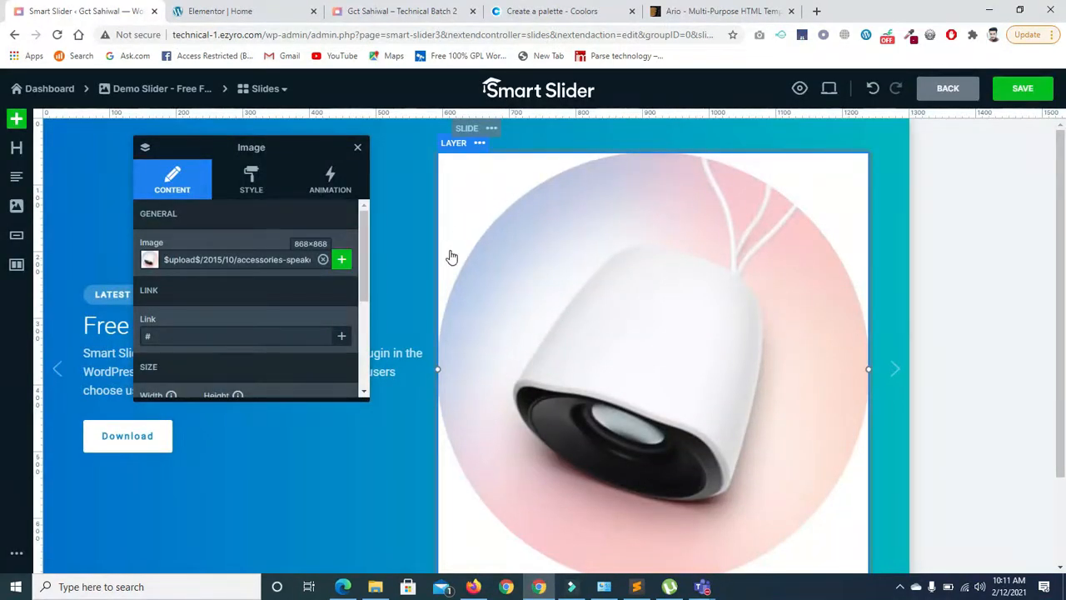
# Step: Swap the image layer's speaker picture for the green watch image yellow_product.jpg from the media library
pyautogui.click(323, 259)
pyautogui.click(334, 264)
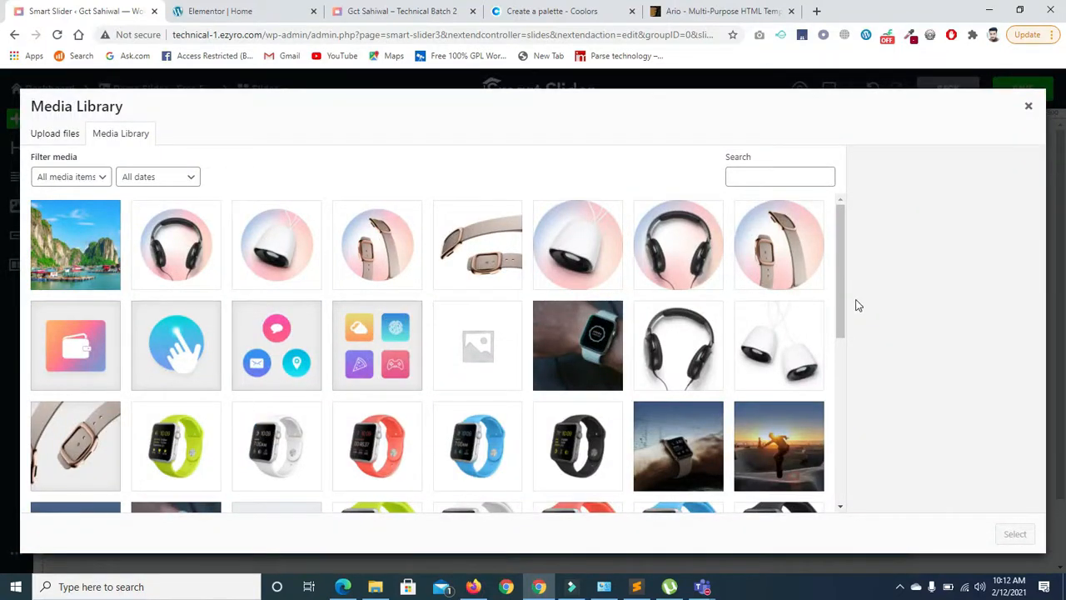
pyautogui.moveTo(841, 295); pyautogui.dragTo(837, 371)
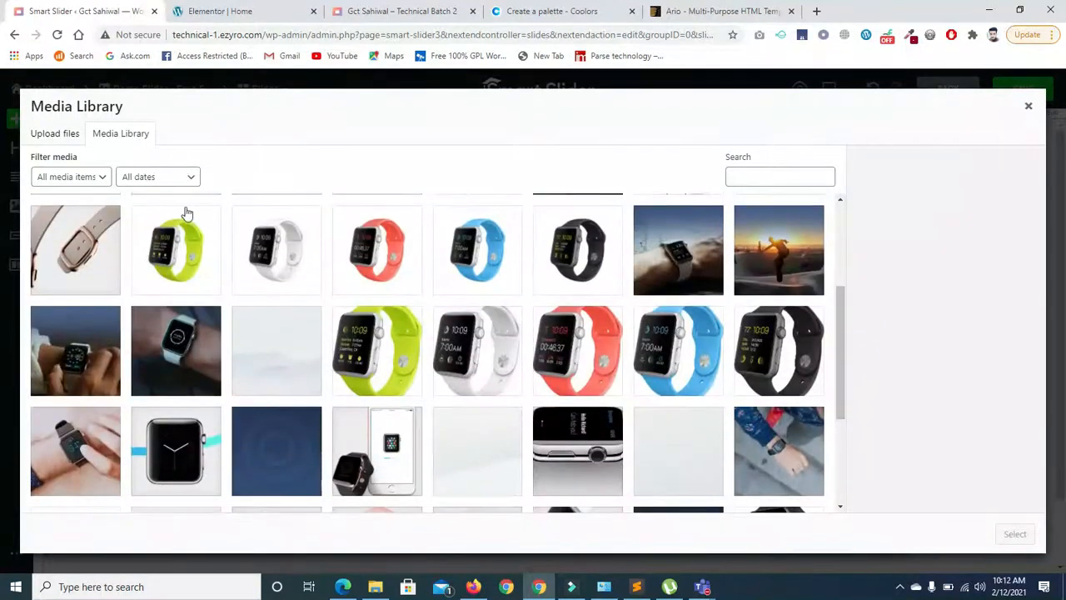
pyautogui.click(179, 237)
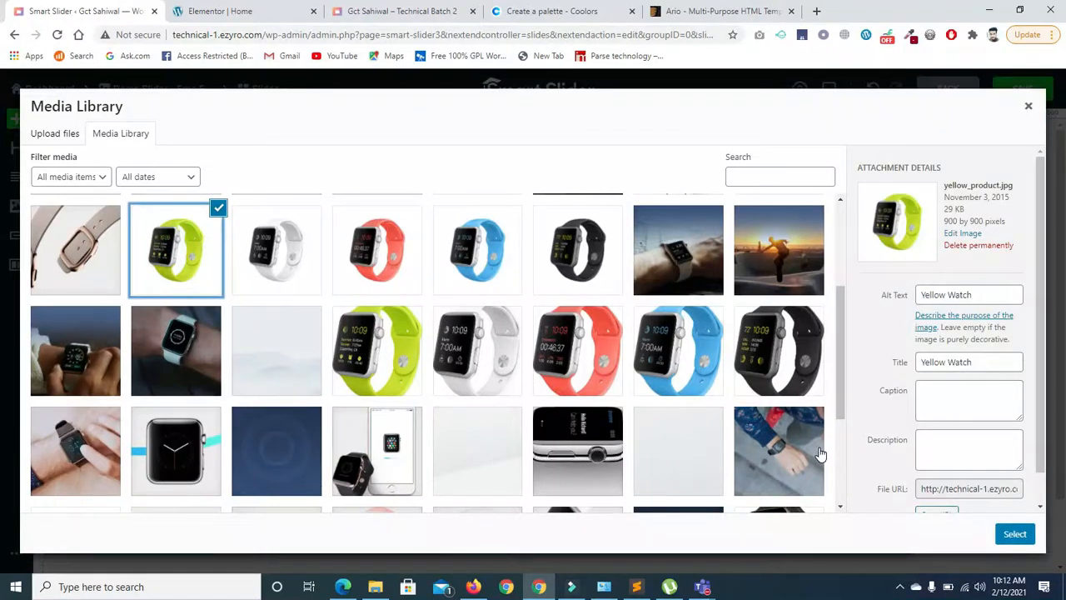
pyautogui.click(1016, 531)
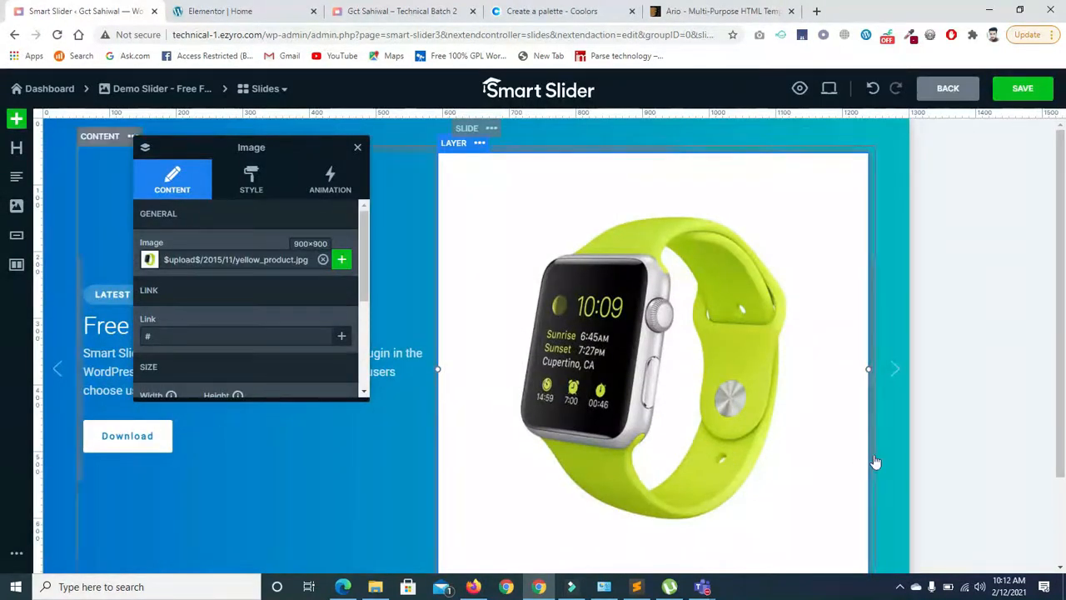
# Step: Shrink the watch image layer on the slide to a max width of about 475 px
pyautogui.scroll(-1, 3, 418)
pyautogui.moveTo(1065, 451); pyautogui.dragTo(1064, 438)
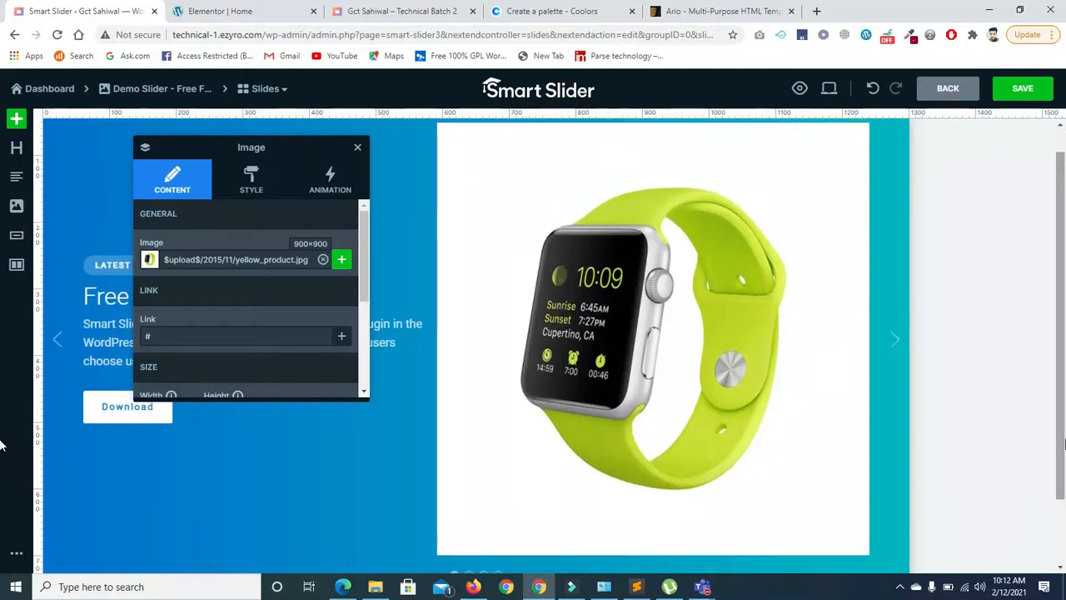
pyautogui.click(499, 467)
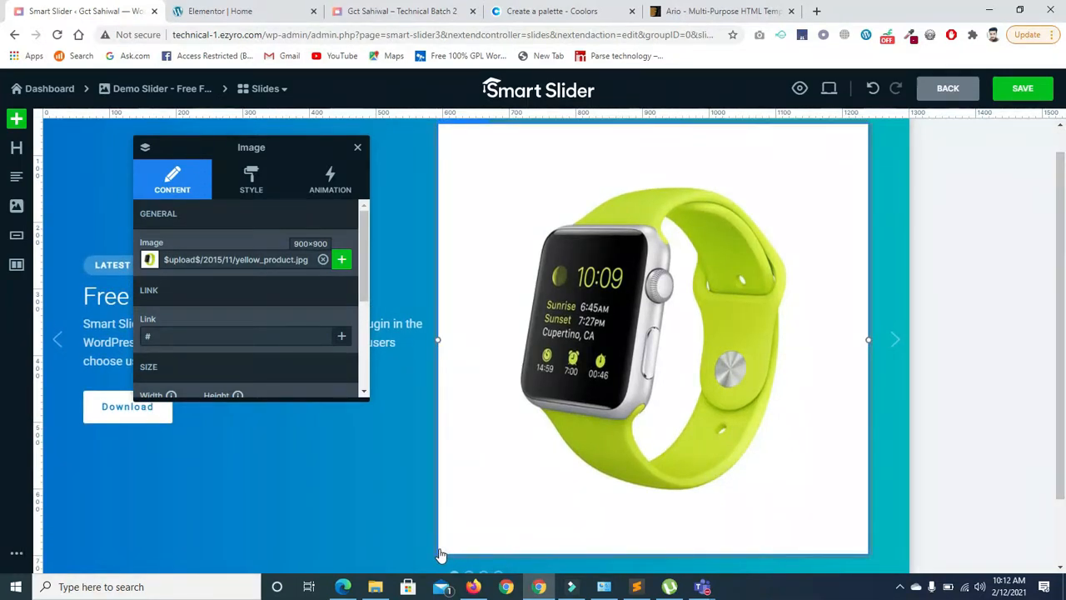
pyautogui.moveTo(437, 336); pyautogui.dragTo(496, 321)
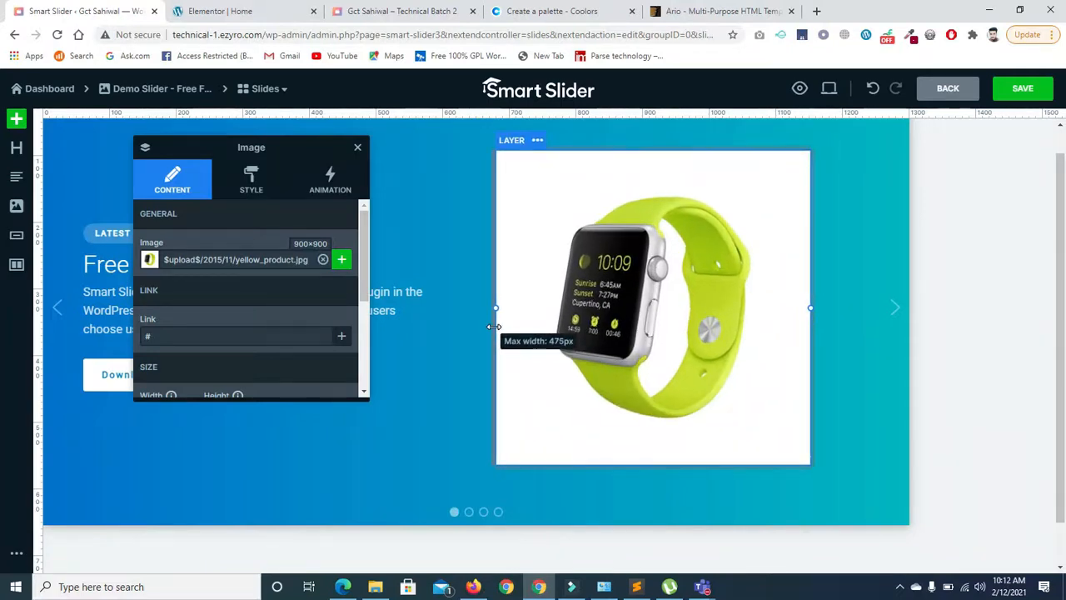
pyautogui.click(852, 359)
pyautogui.click(353, 445)
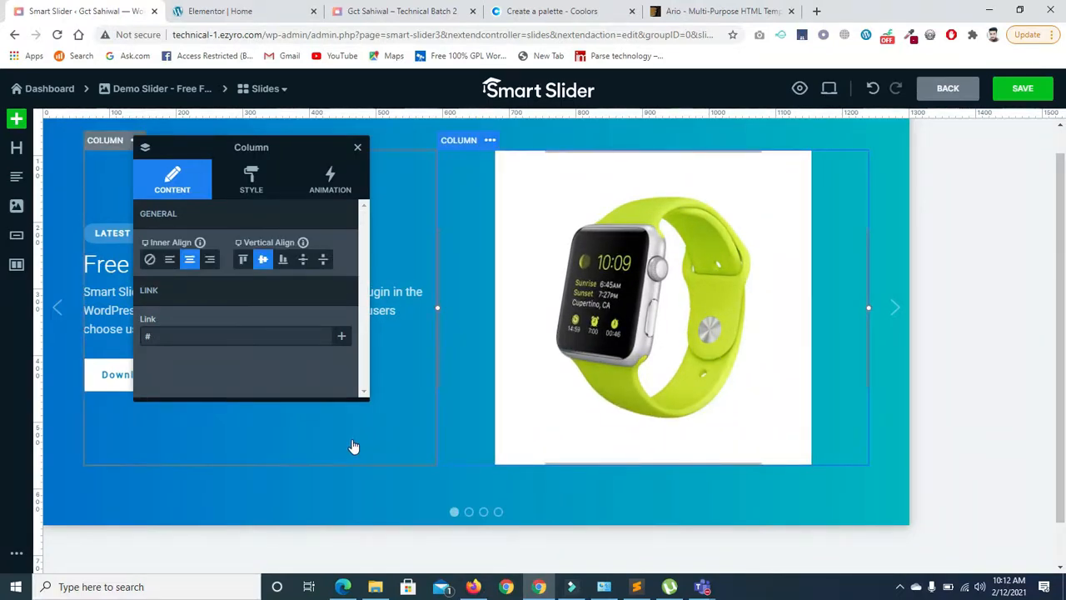
# Step: Link the watch image to the site's Service page, after viewing the Lightbox and Action link options
pyautogui.click(688, 293)
pyautogui.scroll(-1, 359, 313)
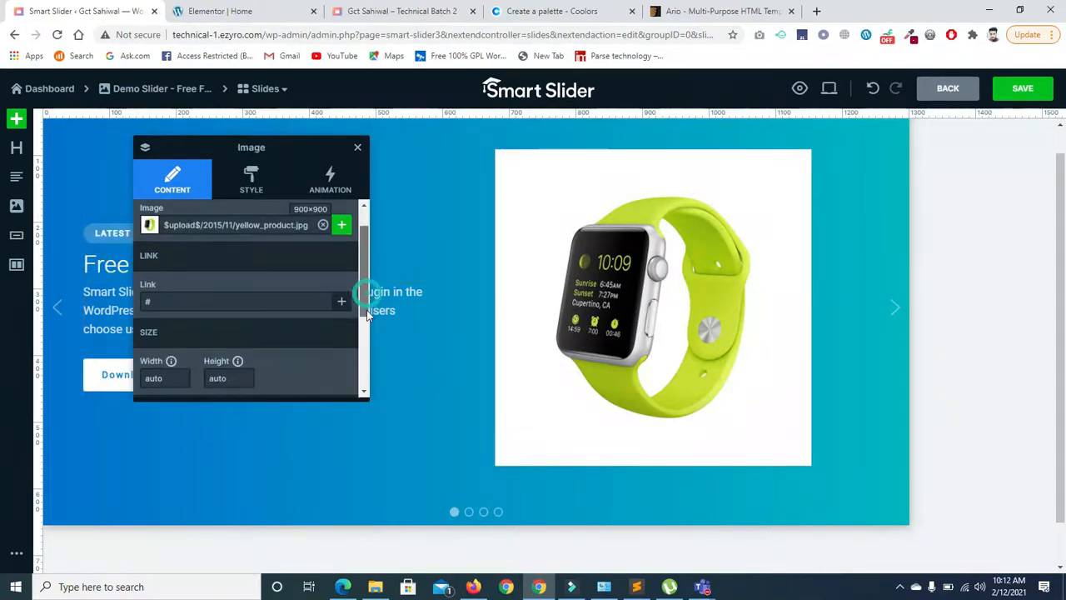
pyautogui.click(258, 292)
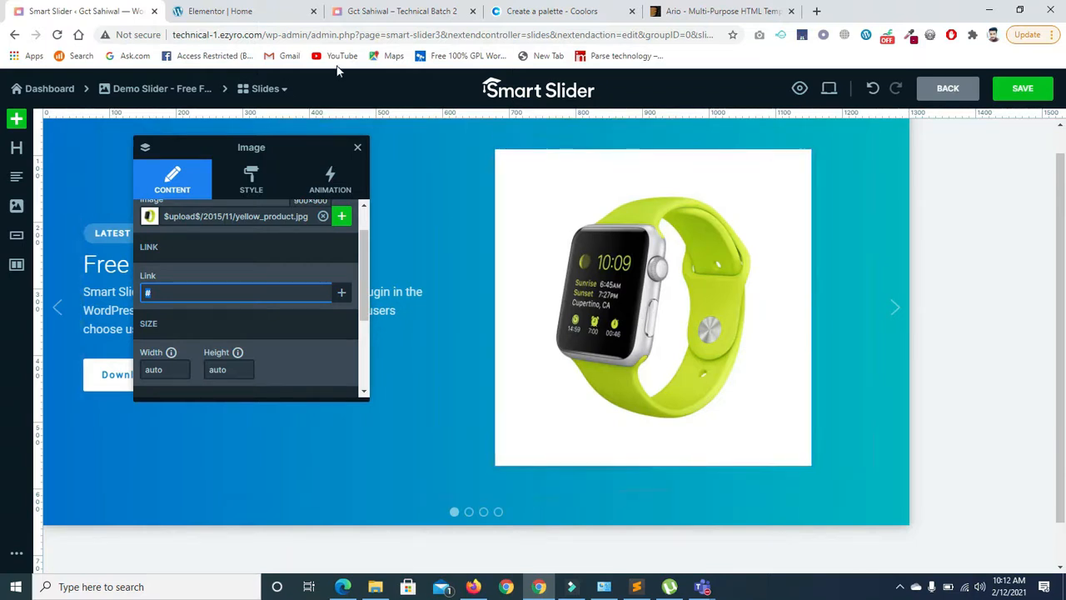
pyautogui.click(342, 293)
pyautogui.click(436, 290)
pyautogui.click(531, 234)
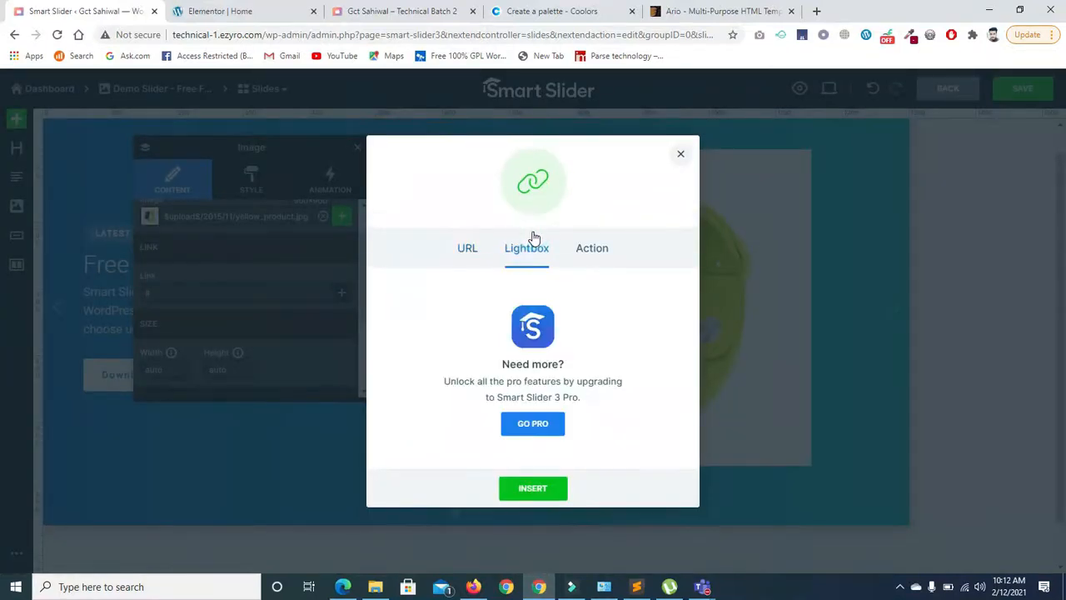
pyautogui.click(589, 262)
pyautogui.click(463, 247)
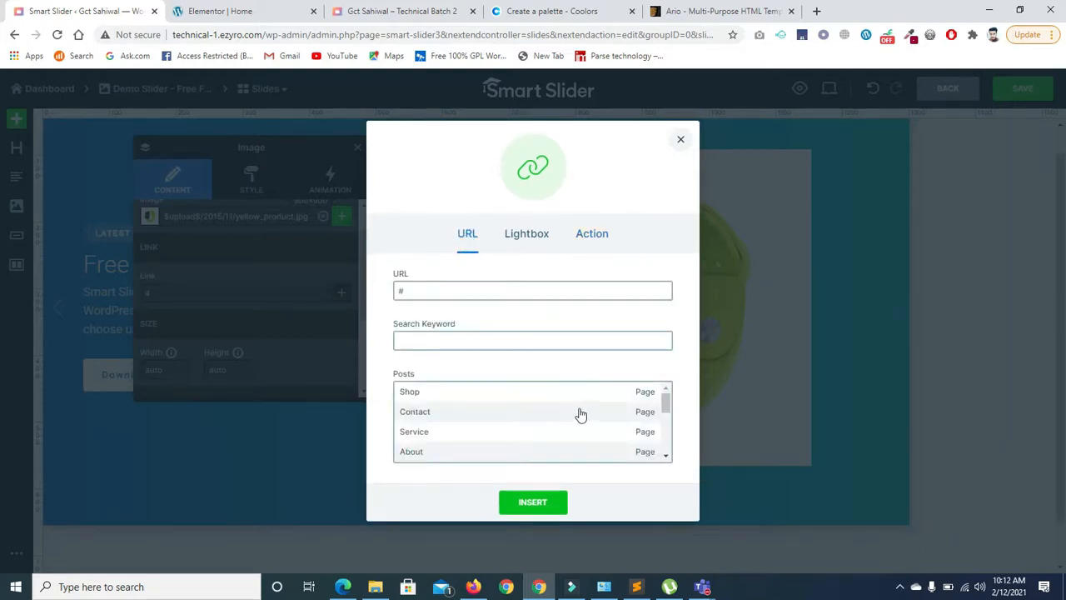
pyautogui.moveTo(661, 392); pyautogui.dragTo(667, 356)
pyautogui.click(413, 431)
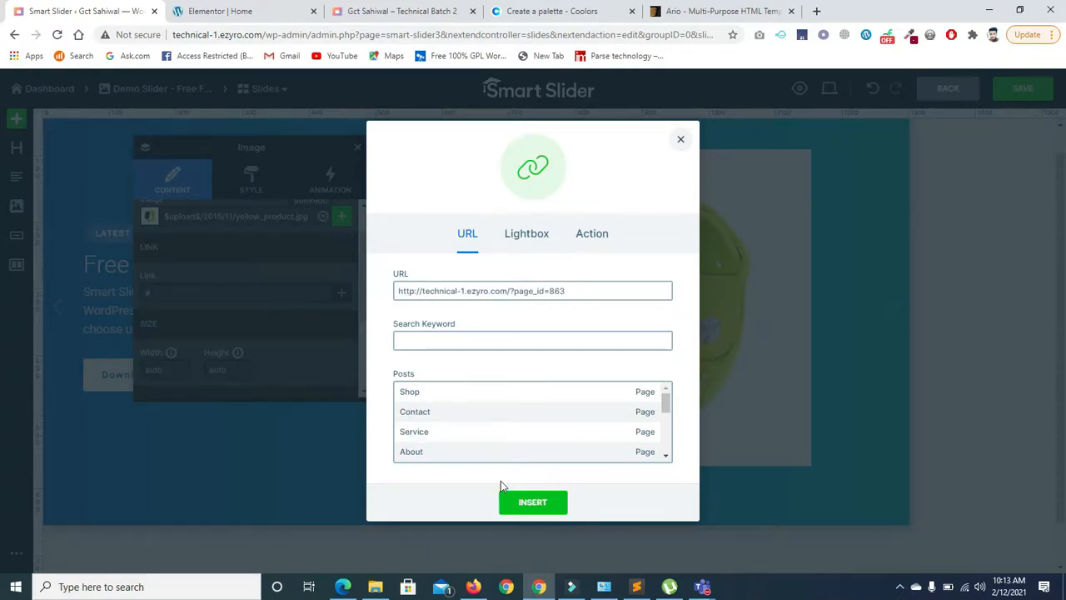
pyautogui.click(550, 502)
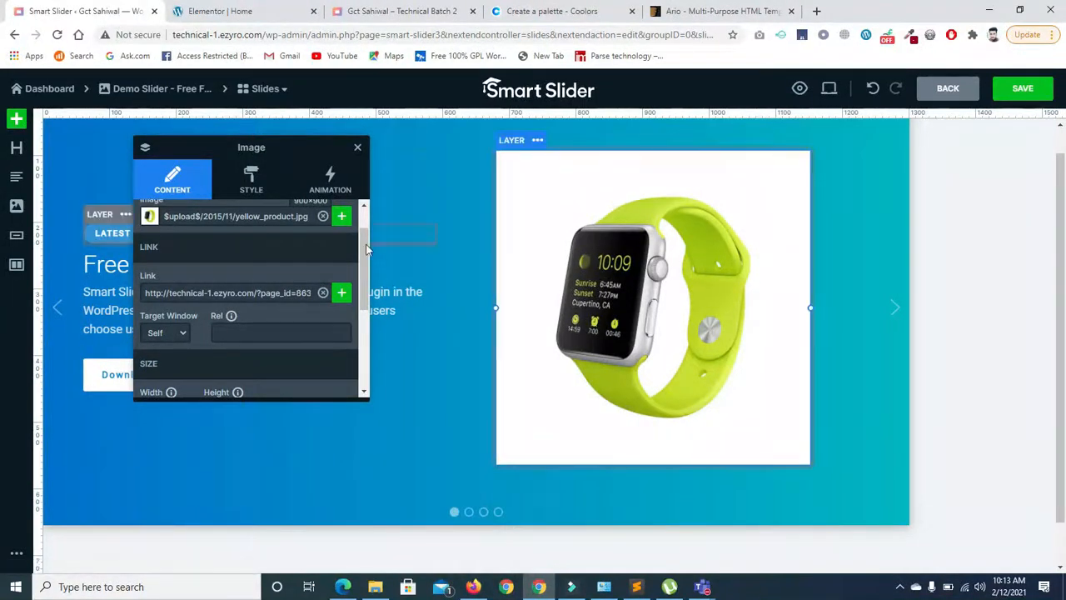
# Step: Examine the watch image's SEO and advanced settings and its responsive, effect, position and size styling, comparing them with the text column's settings
pyautogui.moveTo(362, 251); pyautogui.dragTo(361, 341)
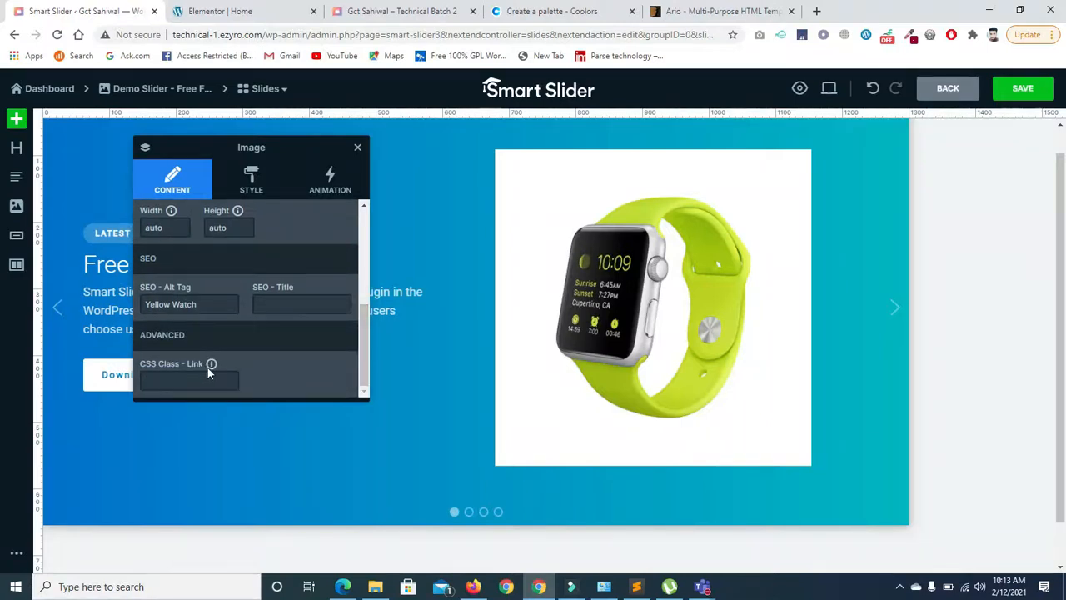
pyautogui.click(253, 188)
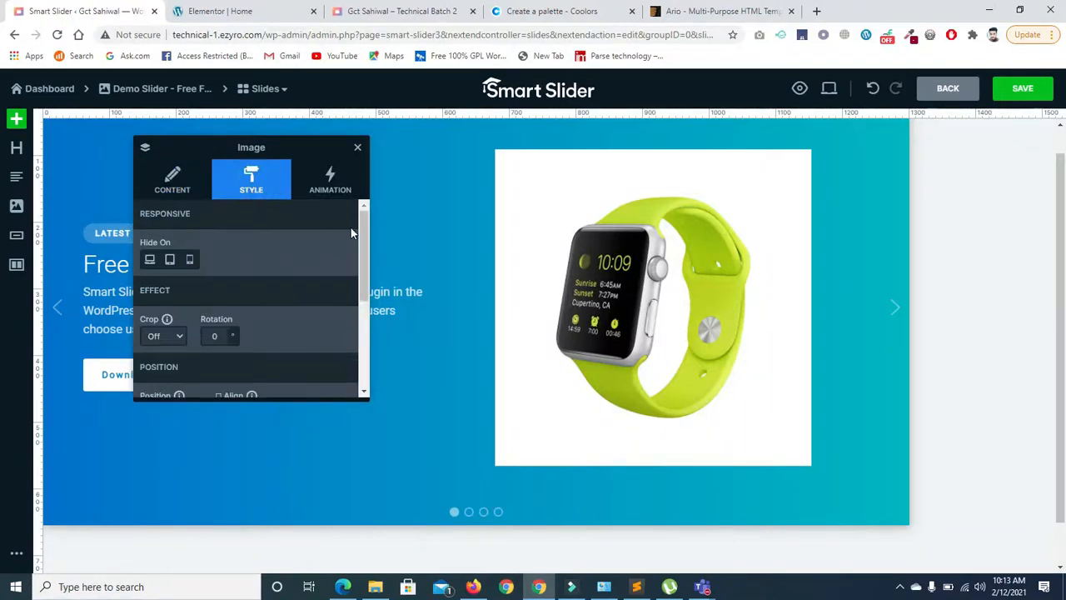
pyautogui.moveTo(364, 219)
pyautogui.mouseDown()
pyautogui.moveTo(365, 260)
pyautogui.moveTo(365, 230)
pyautogui.mouseUp()
pyautogui.moveTo(365, 270); pyautogui.dragTo(361, 377)
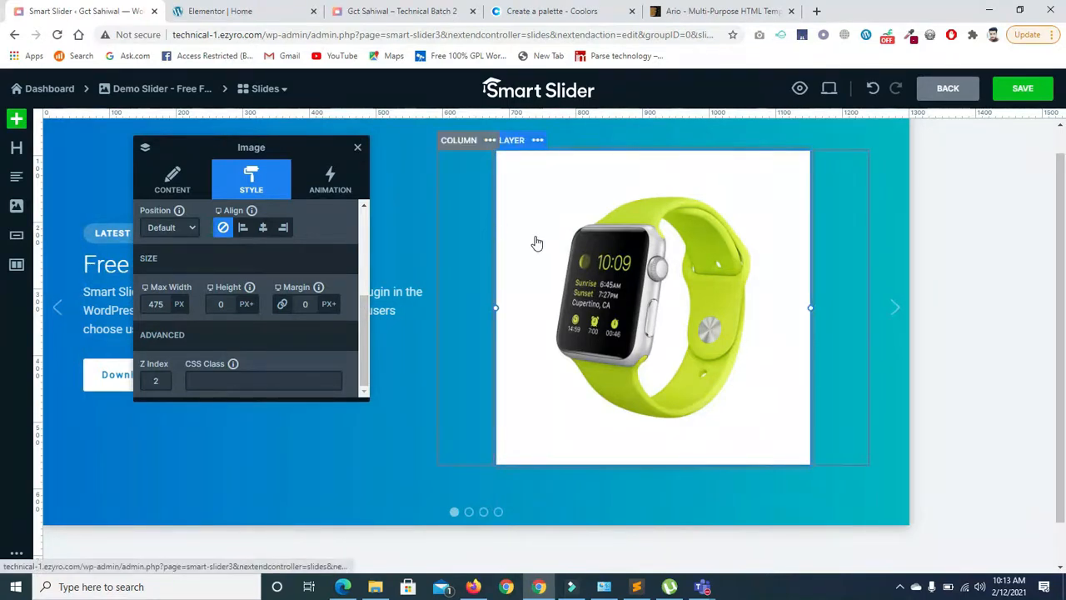
pyautogui.click(555, 220)
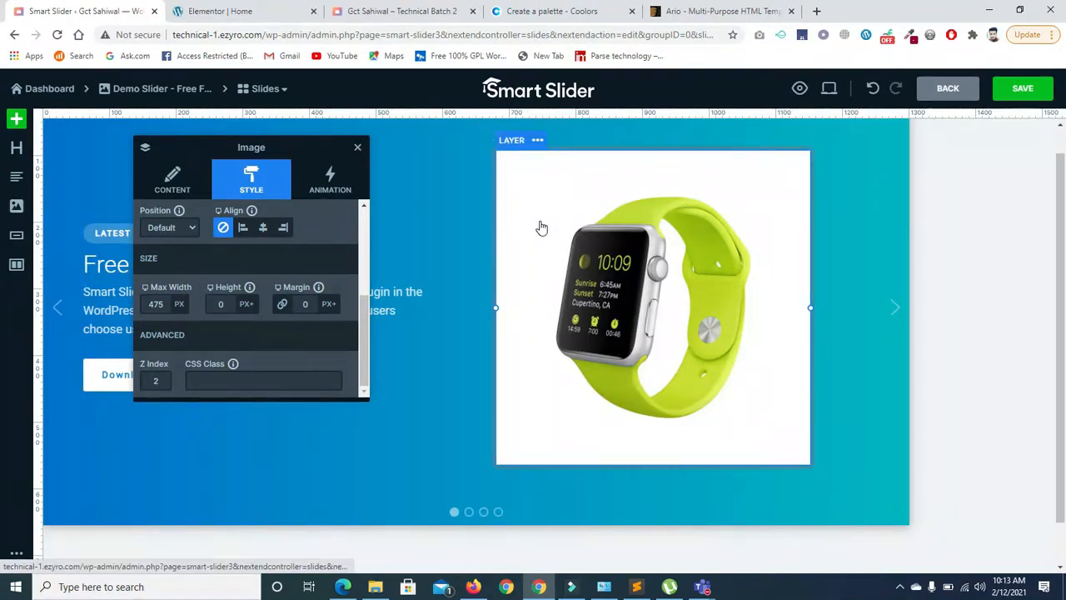
pyautogui.click(443, 177)
pyautogui.click(392, 202)
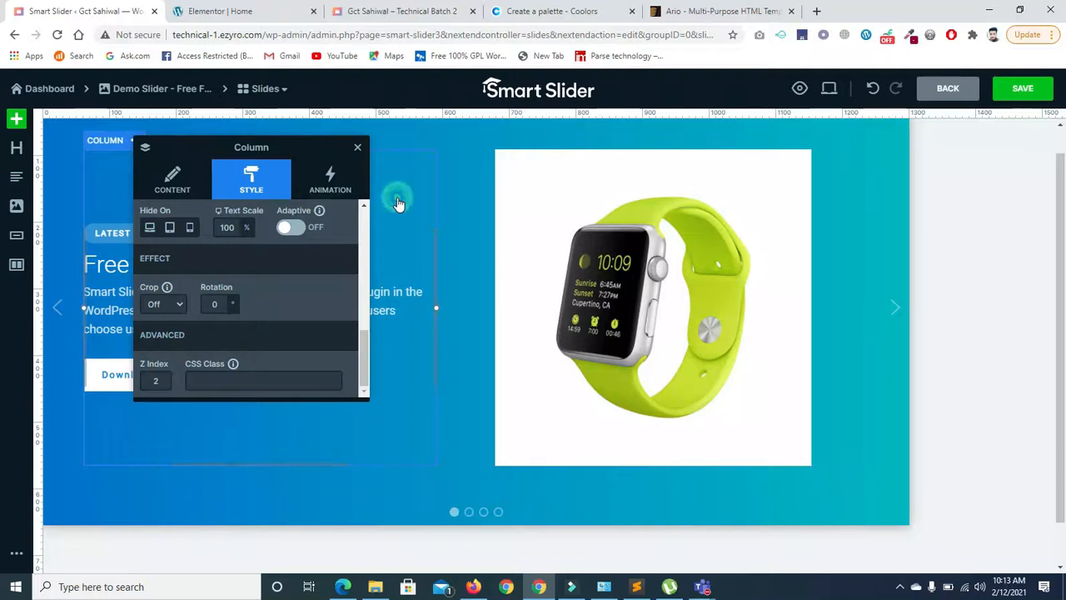
pyautogui.click(554, 438)
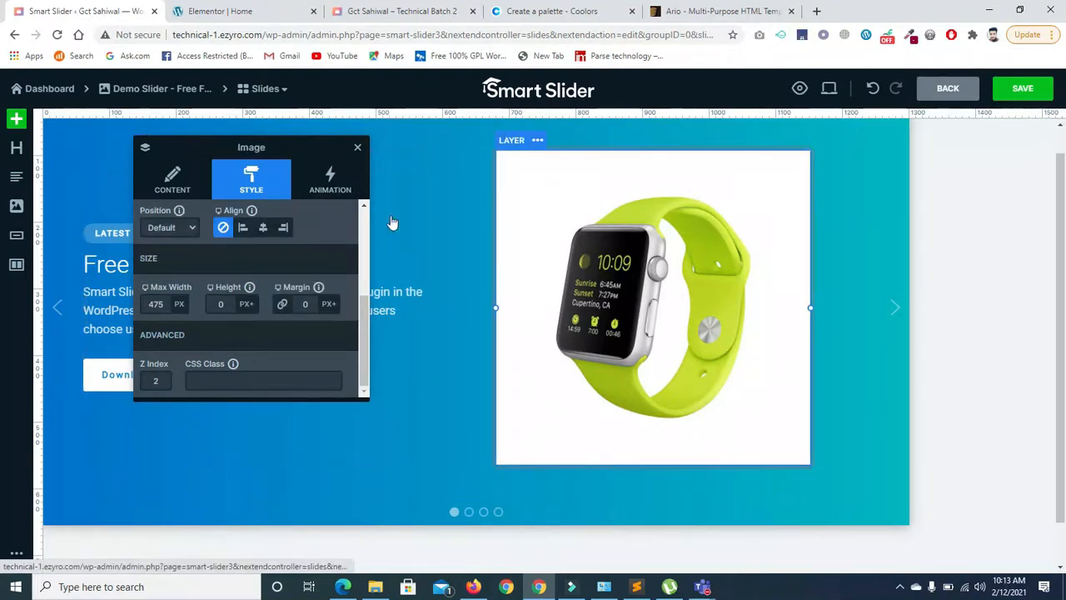
# Step: Add a second image layer with yellow_product.jpg to the slide and move it above the existing watch image
pyautogui.click(15, 206)
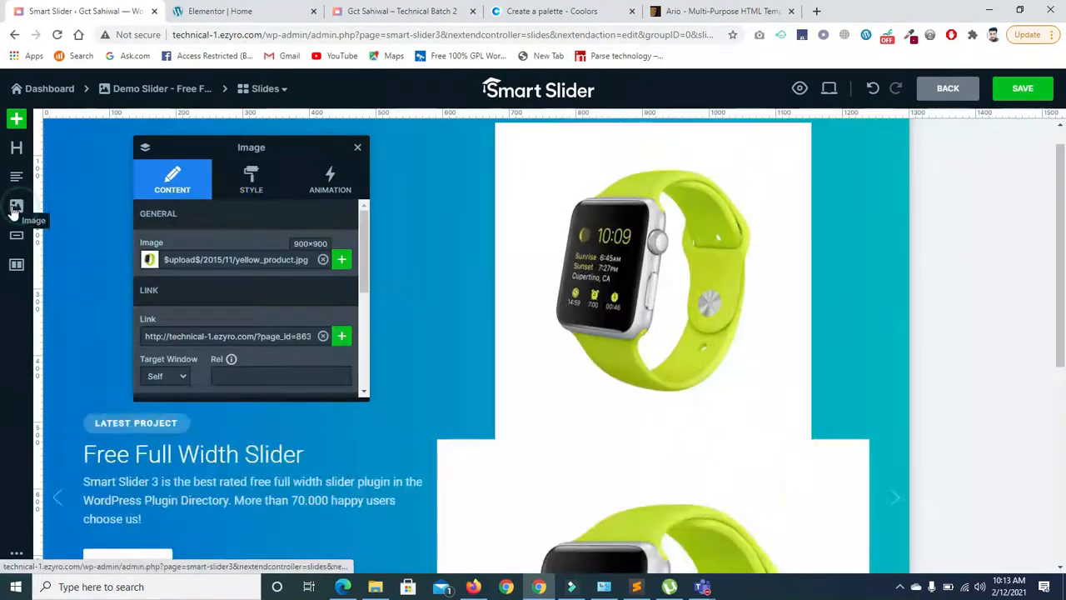
pyautogui.moveTo(533, 492); pyautogui.dragTo(545, 161)
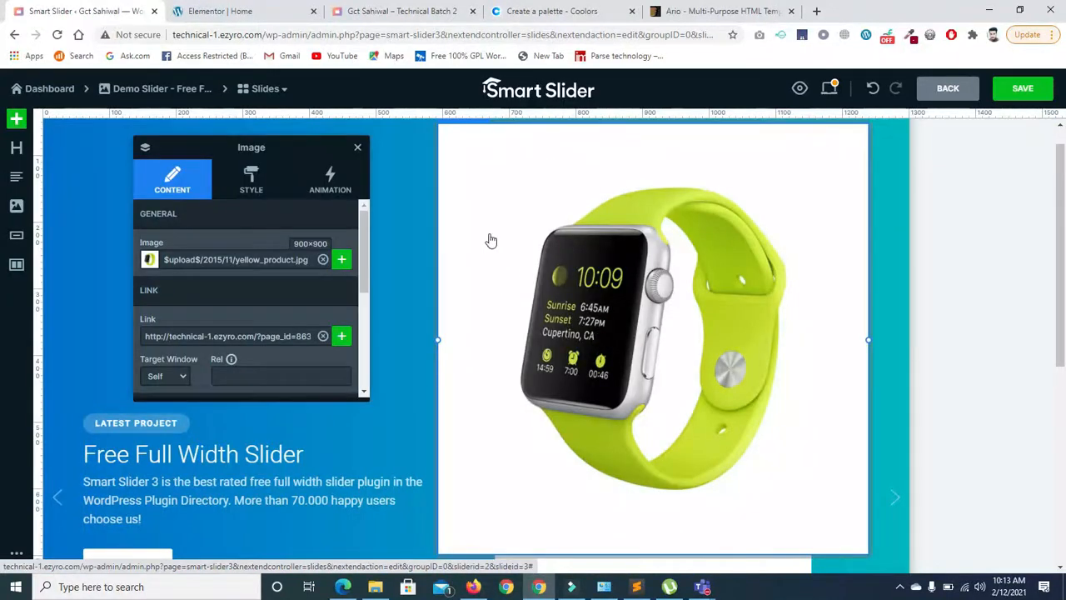
# Step: Shrink the newly added upper watch image to a max width of about 365 px
pyautogui.moveTo(867, 340); pyautogui.dragTo(702, 332)
pyautogui.moveTo(642, 184); pyautogui.dragTo(601, 349)
pyautogui.moveTo(599, 176); pyautogui.dragTo(530, 182)
# Step: Change the upper watch image's position setting to Absolute
pyautogui.click(332, 185)
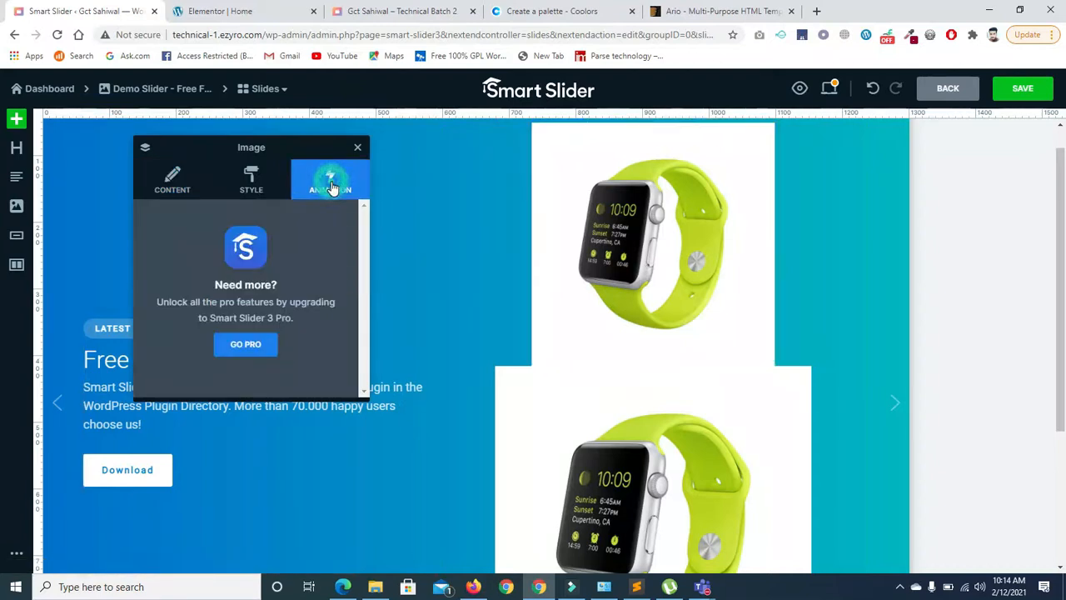
pyautogui.click(250, 187)
pyautogui.scroll(-5, 363, 246)
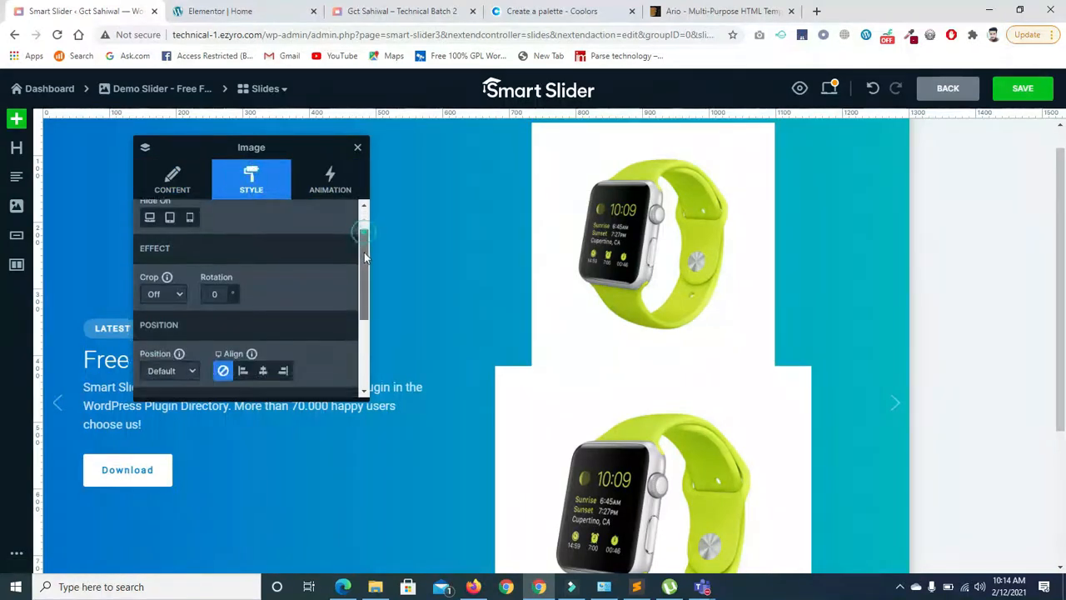
pyautogui.click(190, 245)
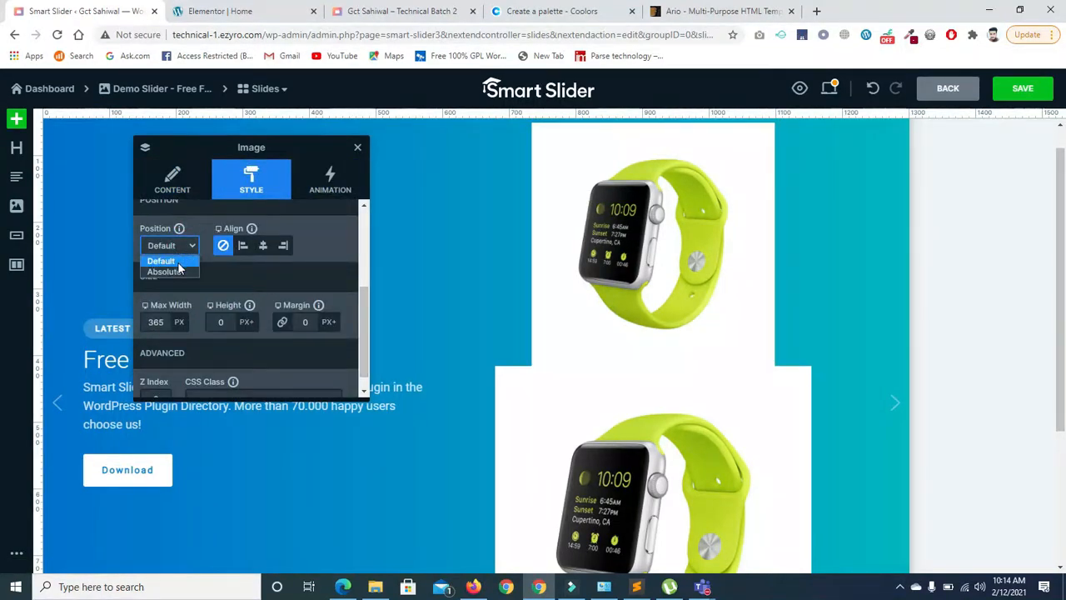
pyautogui.click(175, 271)
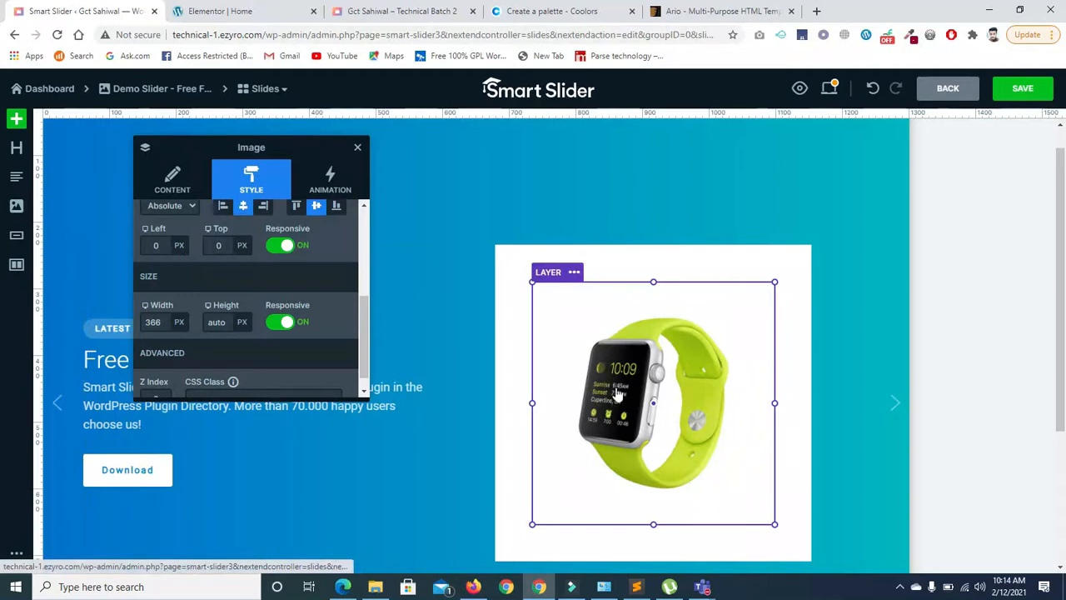
# Step: Resize the absolutely positioned watch image to about 355 by 215 px and move it over the slide's upper left area
pyautogui.moveTo(614, 381); pyautogui.dragTo(603, 298)
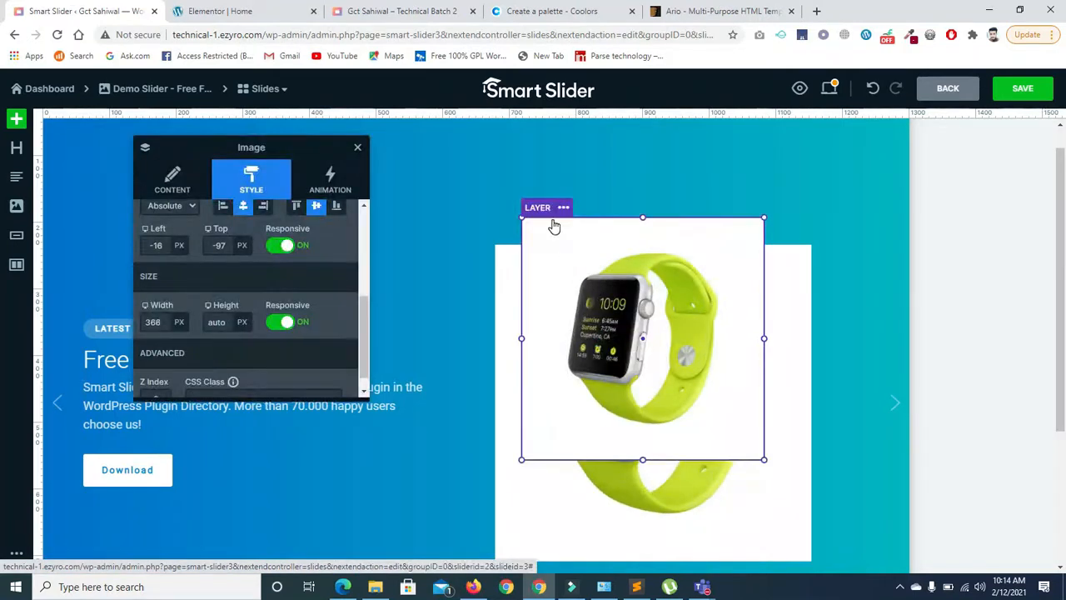
pyautogui.moveTo(763, 459); pyautogui.dragTo(756, 360)
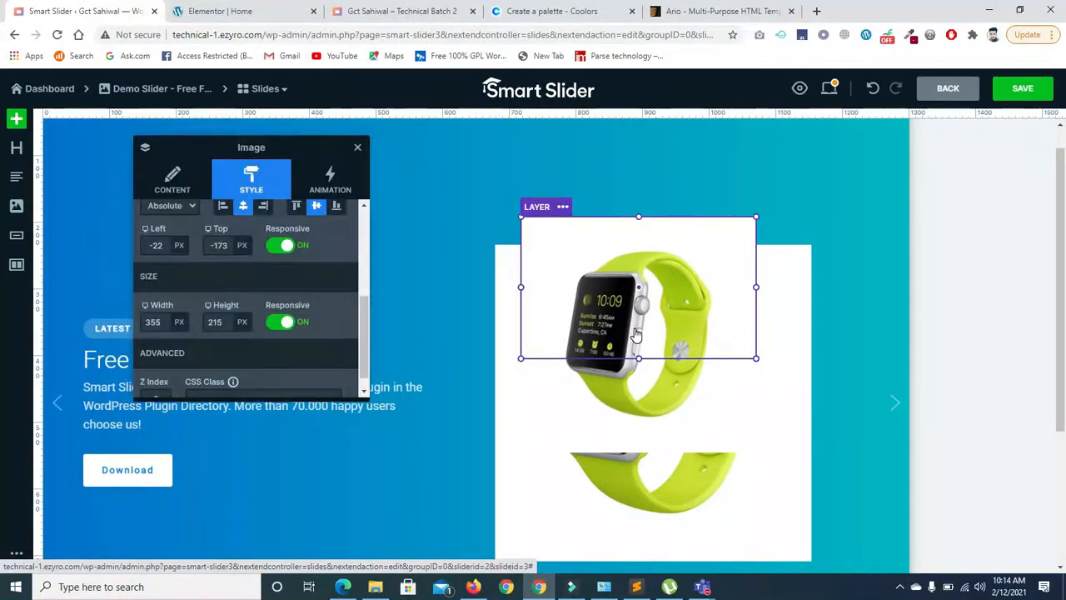
pyautogui.moveTo(712, 336); pyautogui.dragTo(836, 285)
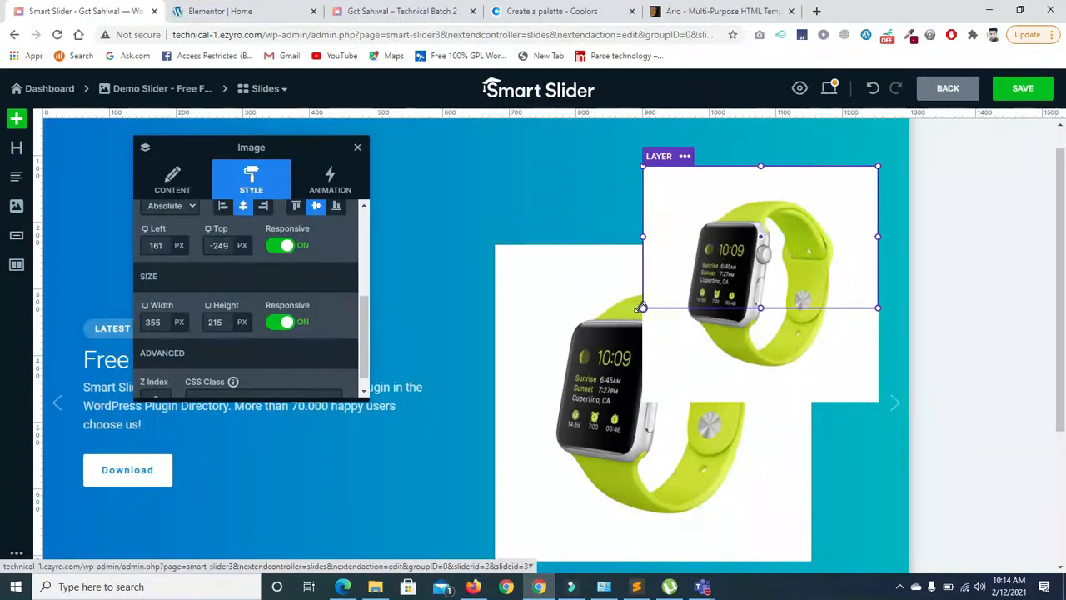
pyautogui.click(552, 311)
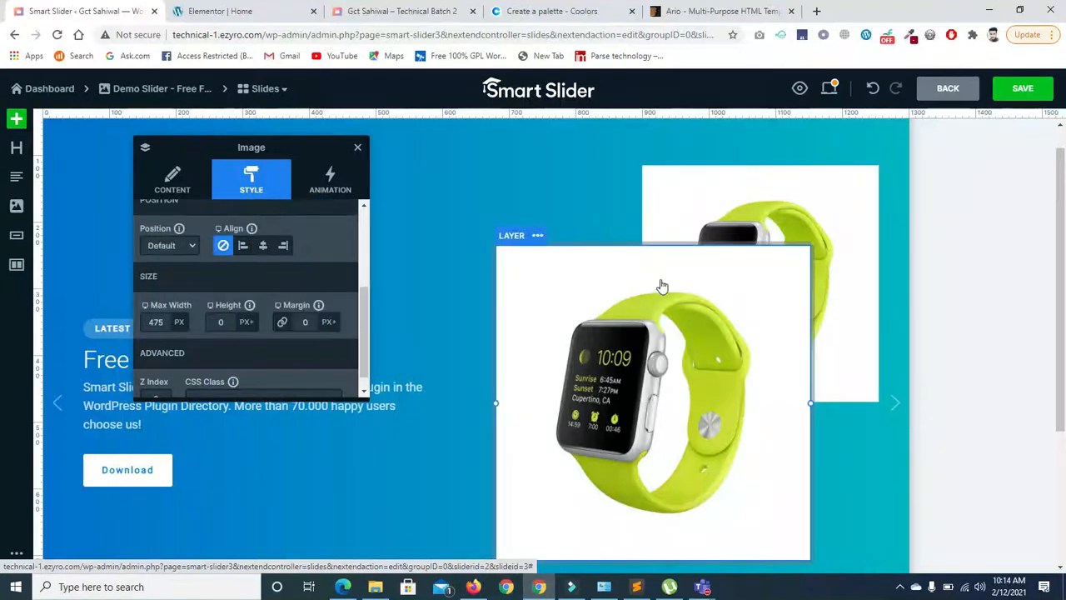
pyautogui.click(666, 222)
pyautogui.moveTo(668, 239); pyautogui.dragTo(325, 196)
# Step: Shrink the column's default-positioned watch image to a max width of about 325 px
pyautogui.click(496, 316)
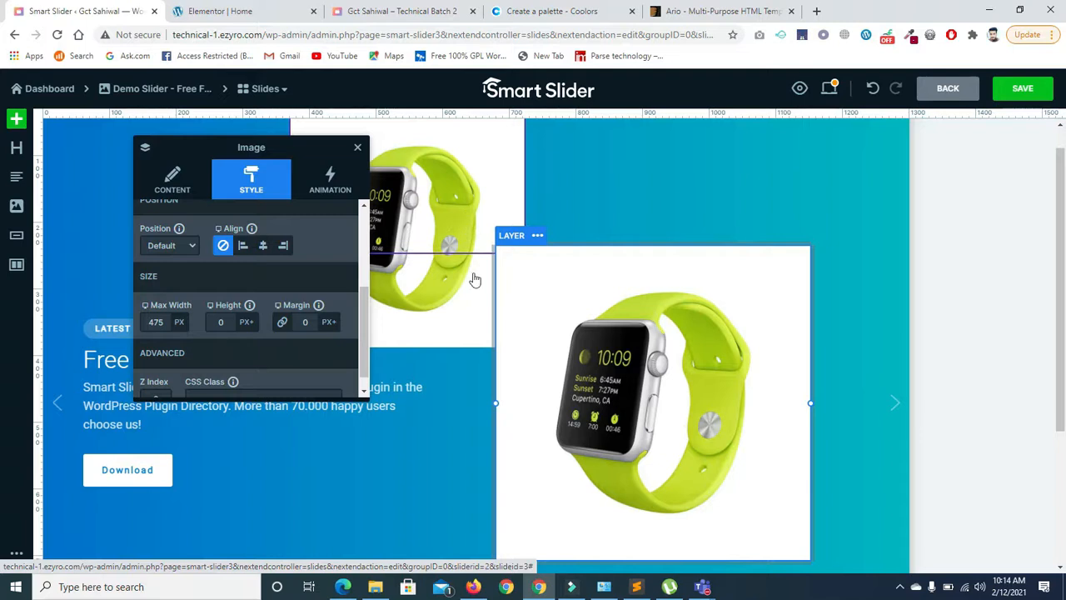
pyautogui.moveTo(627, 353); pyautogui.dragTo(664, 300)
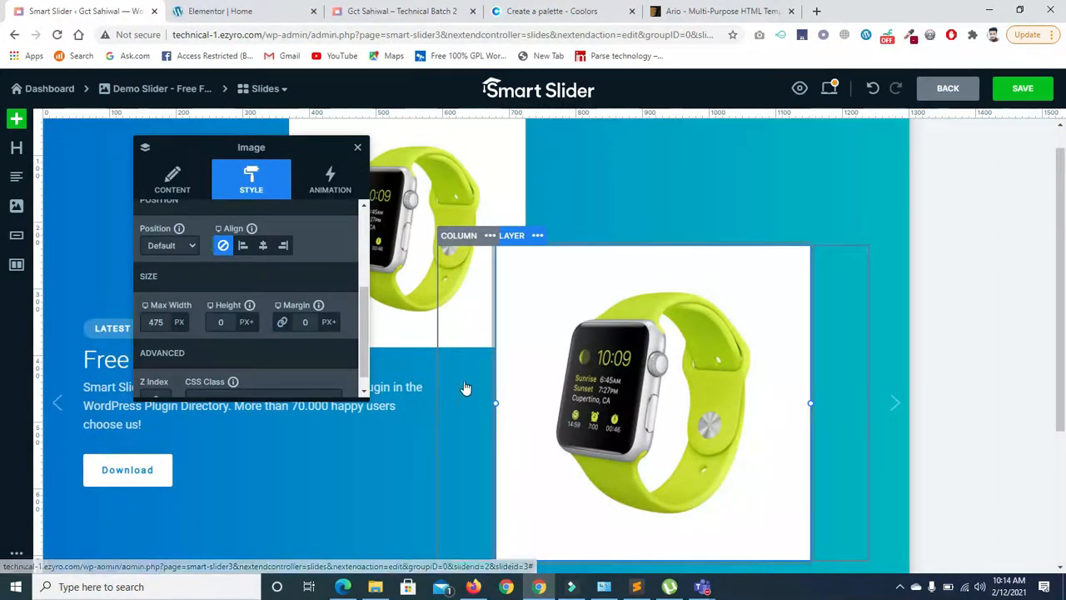
pyautogui.moveTo(495, 403); pyautogui.dragTo(547, 402)
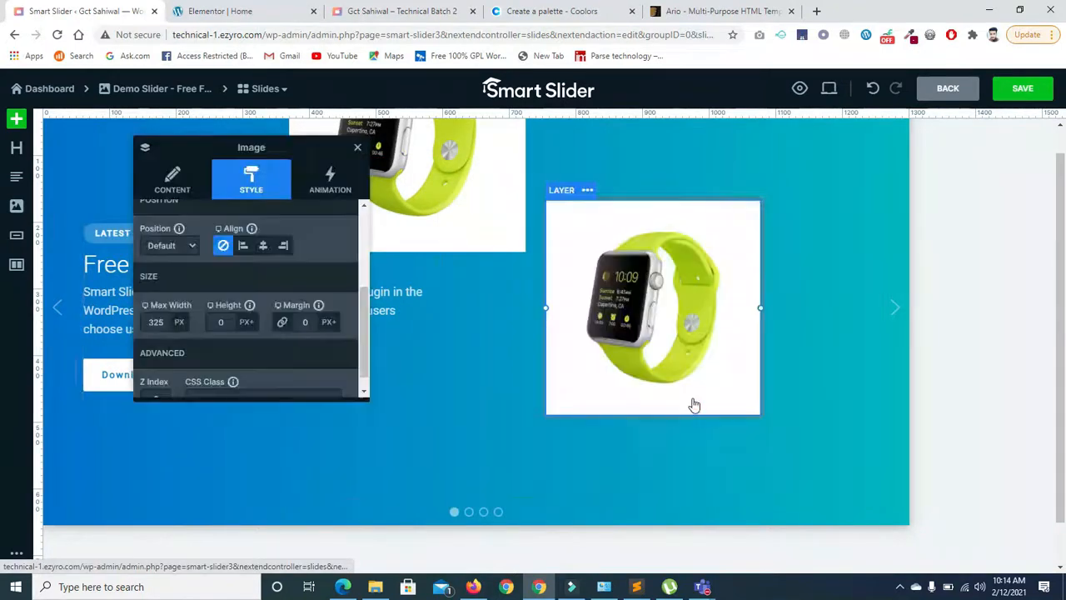
# Step: Shrink both watch images further and place the absolute one diagonally below the column image, overlapping its lower-right corner
pyautogui.moveTo(490, 206); pyautogui.dragTo(797, 488)
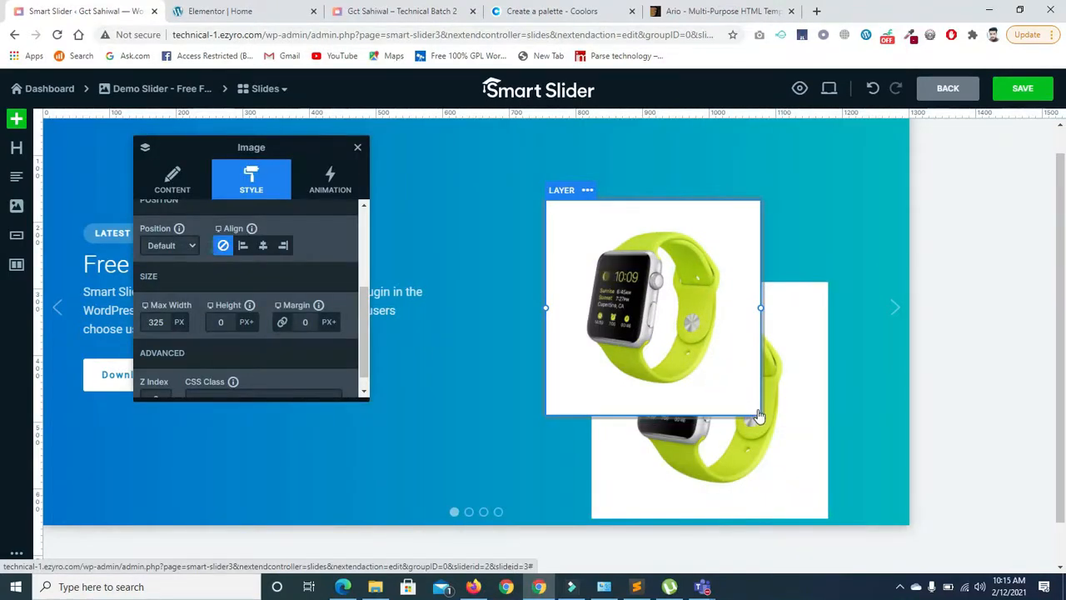
pyautogui.moveTo(761, 306); pyautogui.dragTo(723, 307)
pyautogui.click(814, 505)
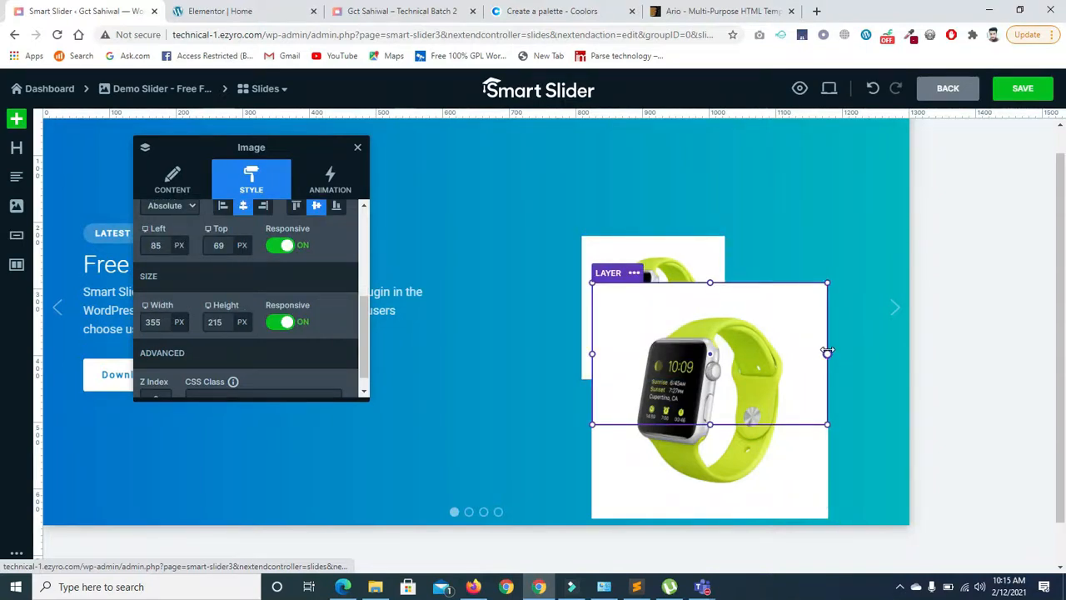
pyautogui.moveTo(823, 354); pyautogui.dragTo(726, 357)
pyautogui.click(533, 374)
pyautogui.moveTo(647, 404); pyautogui.dragTo(789, 445)
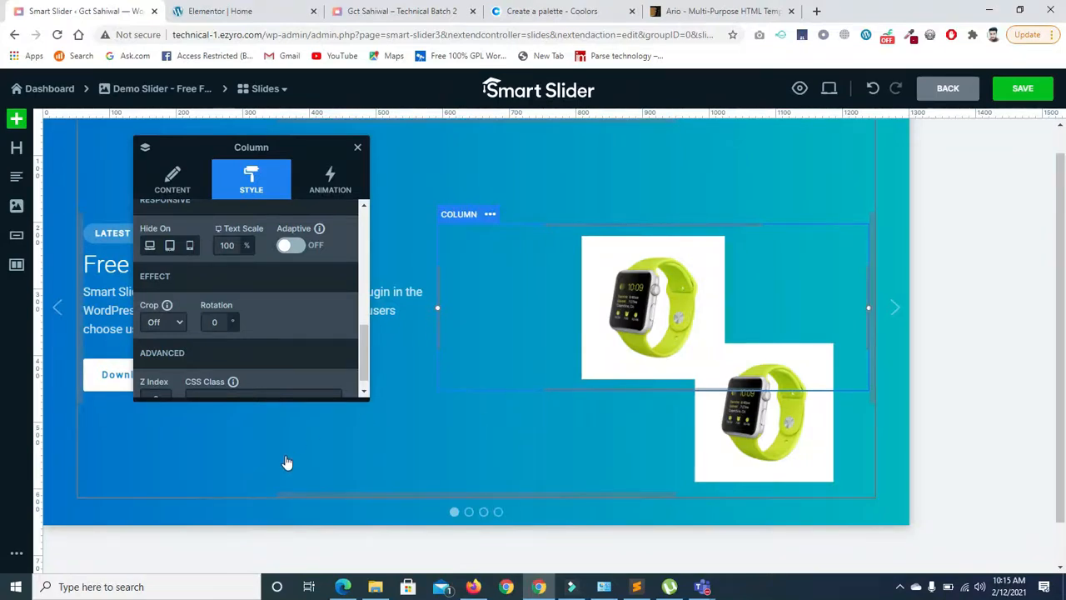
# Step: Set the image column's border color to gray 81898DFF
pyautogui.moveTo(367, 356); pyautogui.dragTo(364, 296)
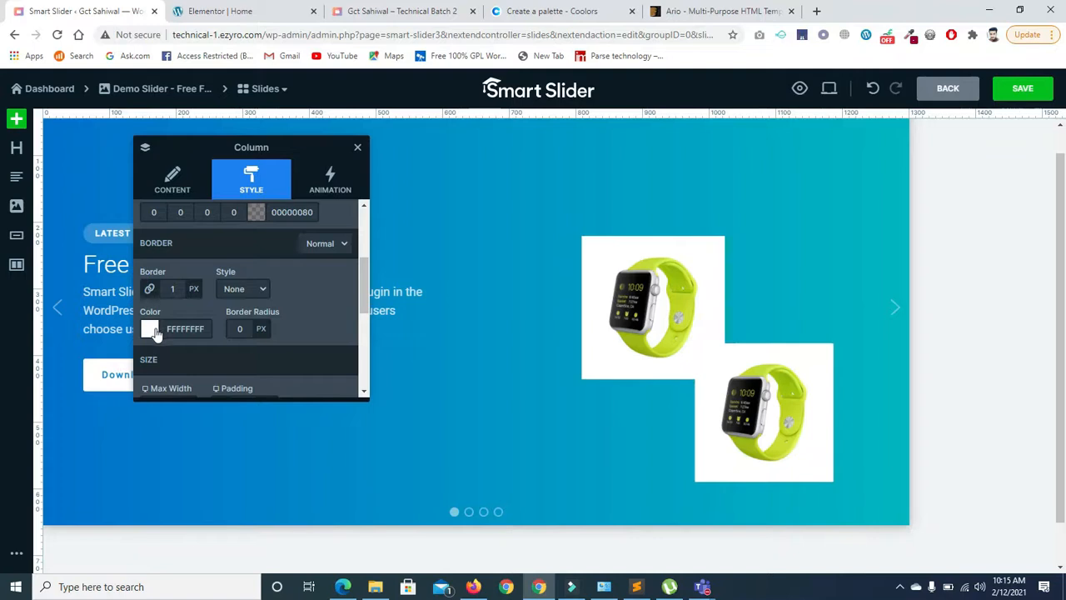
pyautogui.click(154, 331)
pyautogui.click(180, 358)
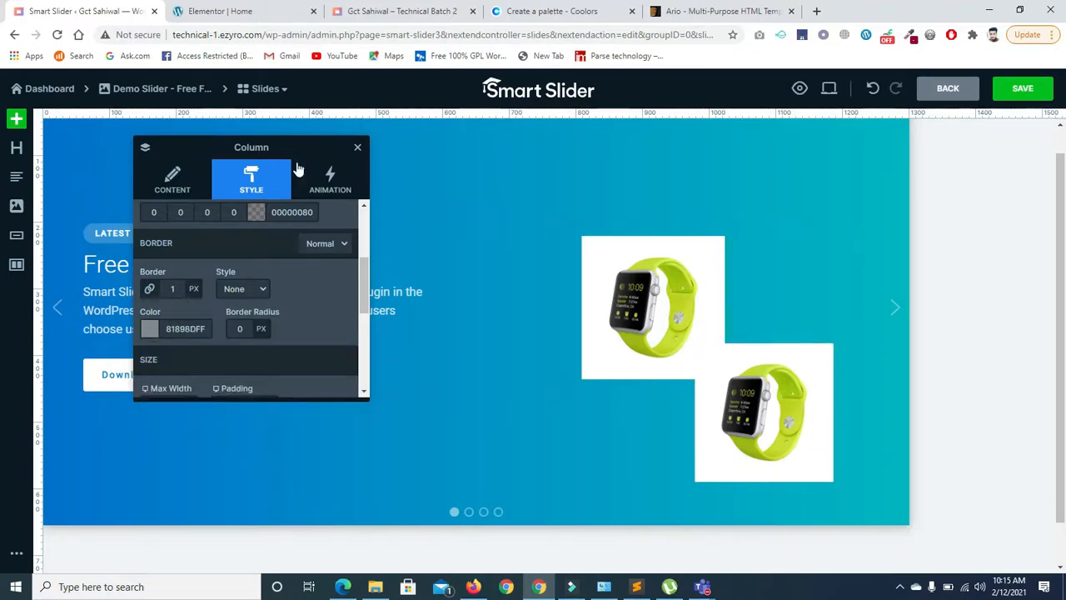
# Step: Replace the slide's "Free Full Width Slider" heading text with "Best Watch Ever"
pyautogui.click(113, 291)
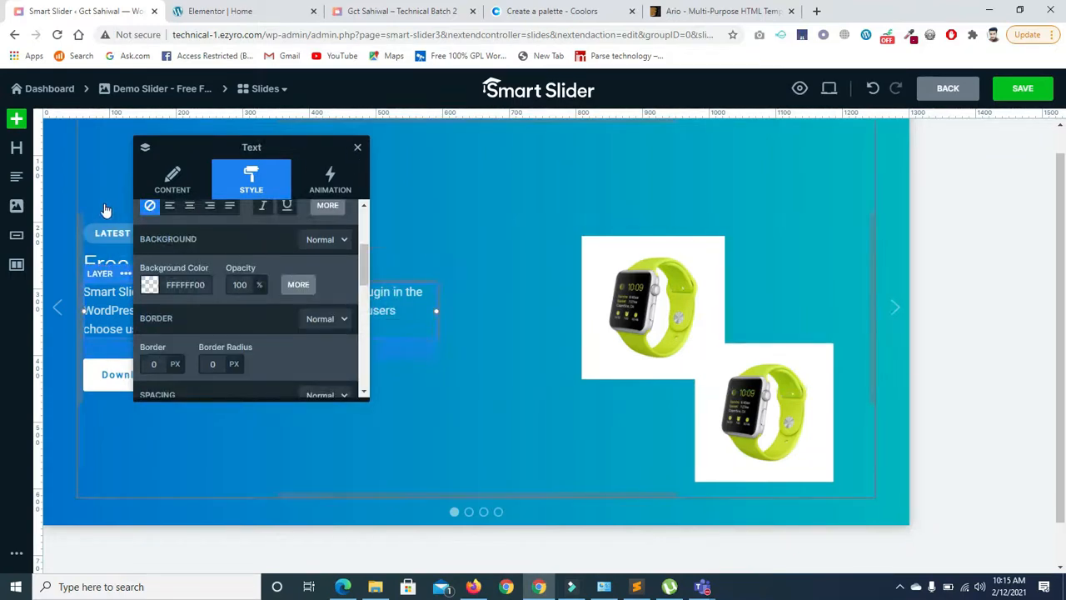
pyautogui.click(357, 146)
pyautogui.click(169, 226)
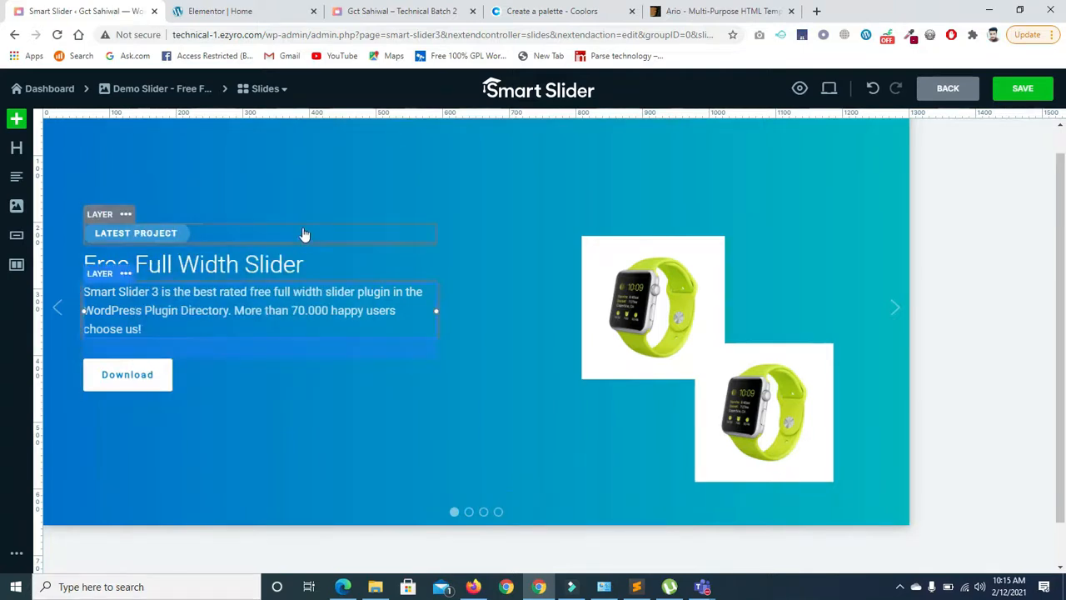
pyautogui.click(100, 266)
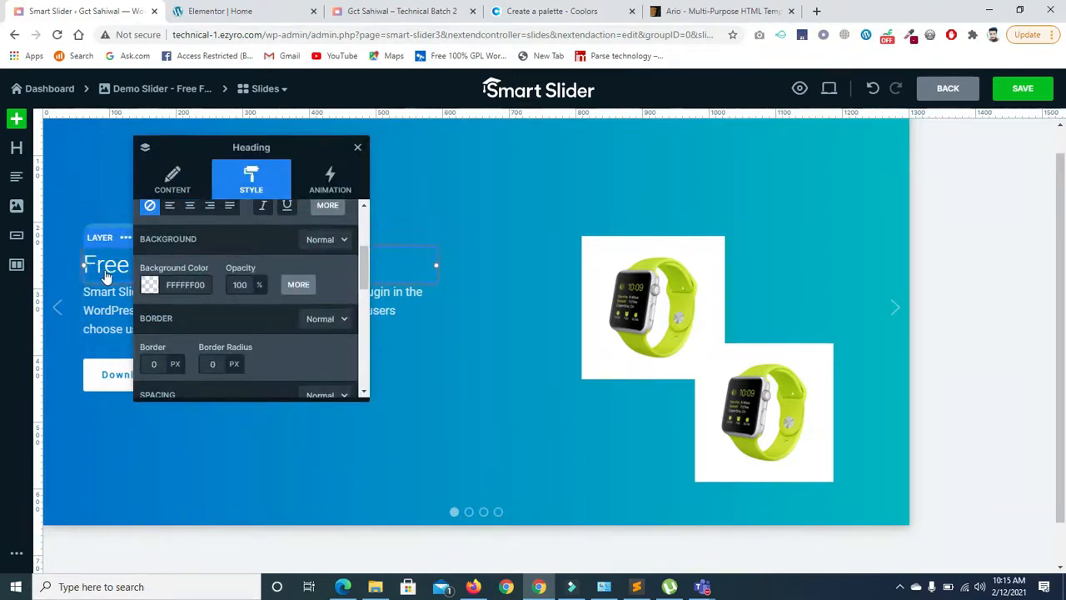
pyautogui.moveTo(365, 275); pyautogui.dragTo(340, 197)
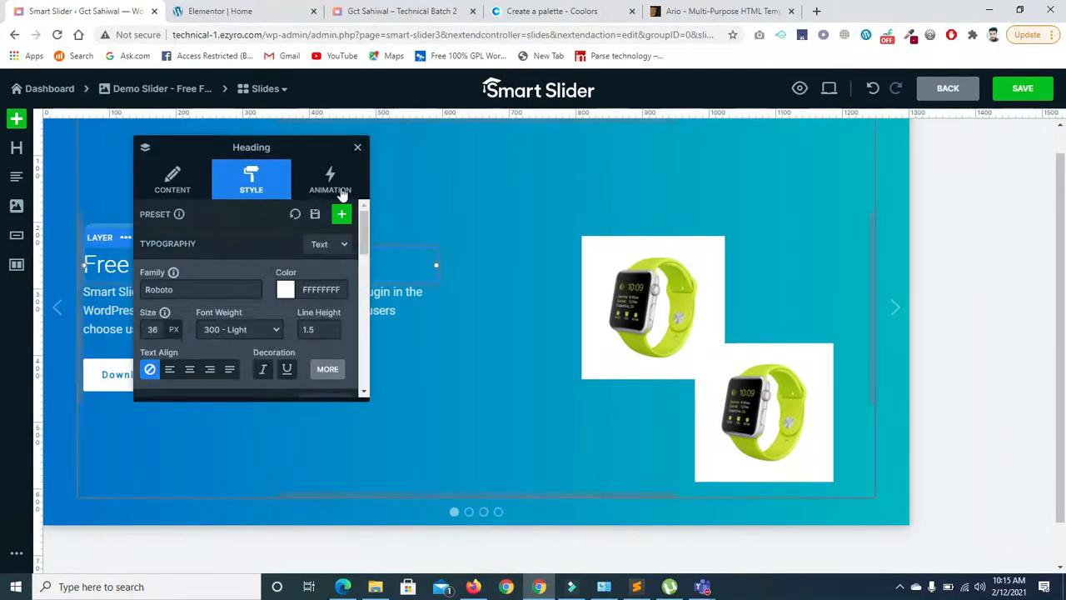
pyautogui.click(178, 185)
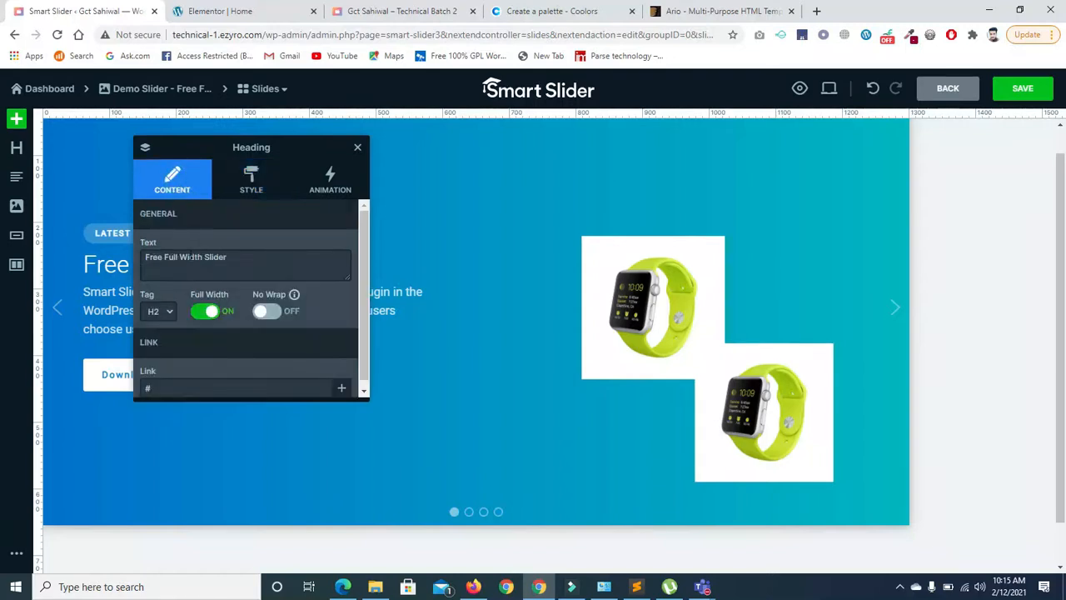
pyautogui.moveTo(246, 254); pyautogui.dragTo(135, 244)
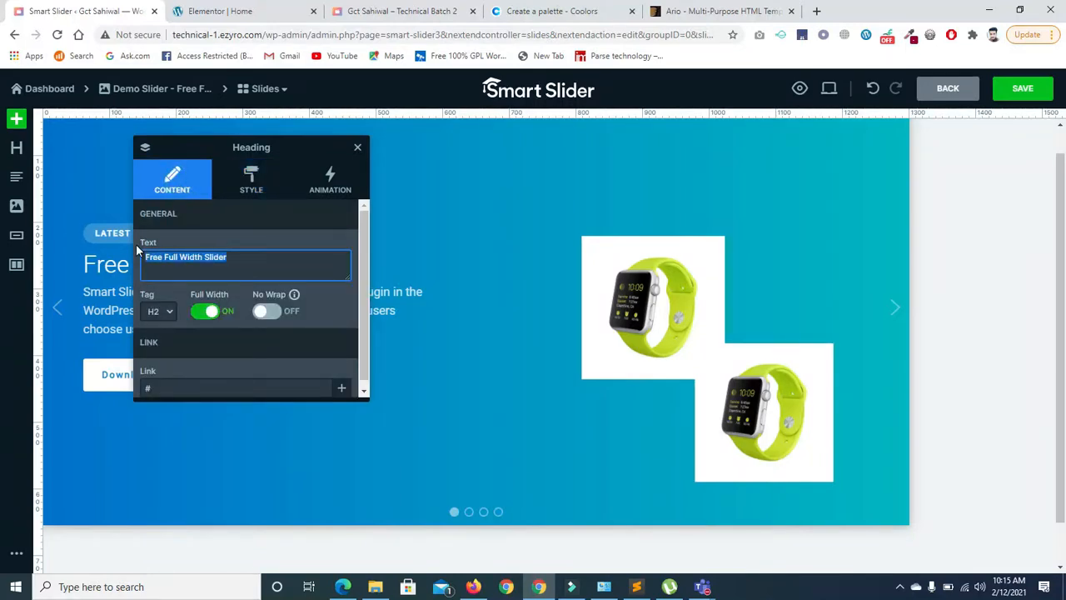
pyautogui.write('Be')
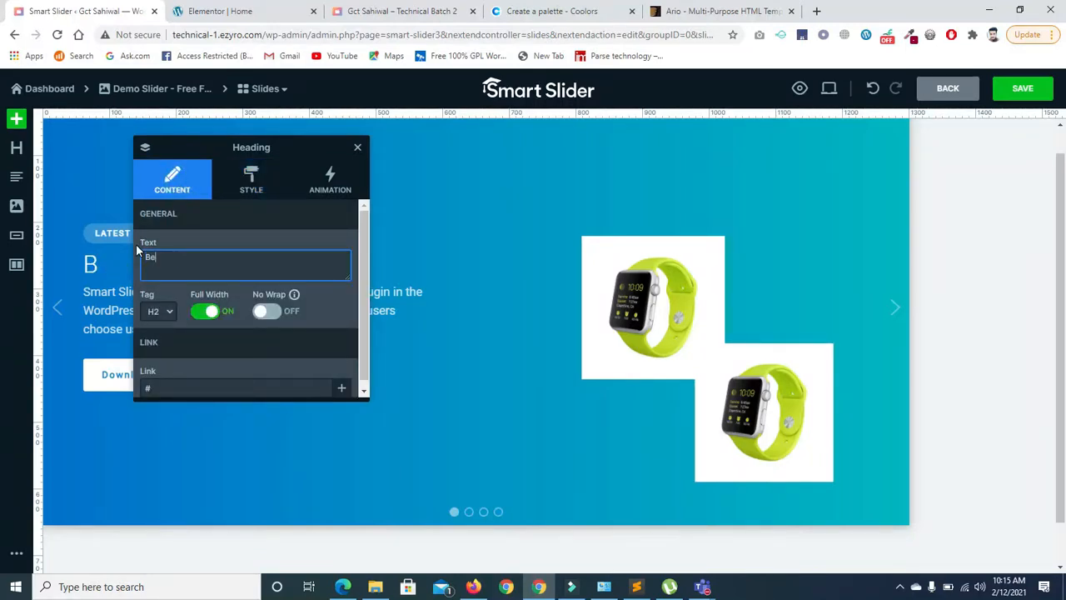
pyautogui.write('st Watch')
pyautogui.write('e')
pyautogui.press('BackSpace')
pyautogui.write('Ec')
pyautogui.press('BackSpace')
pyautogui.write('ver')
# Step: Set the slide heading's tag to H1
pyautogui.click(165, 312)
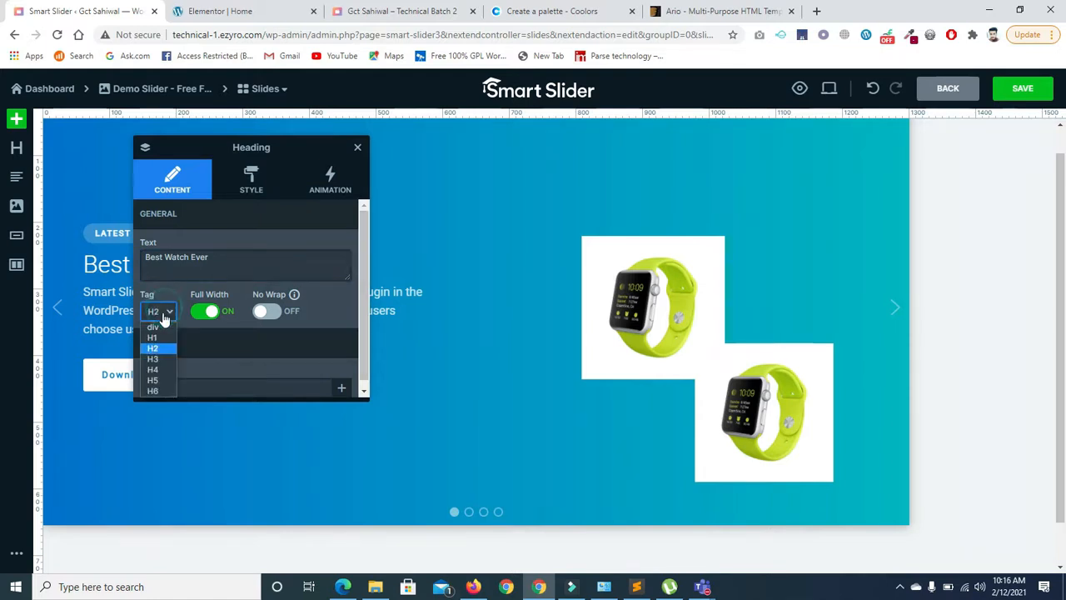
pyautogui.click(159, 332)
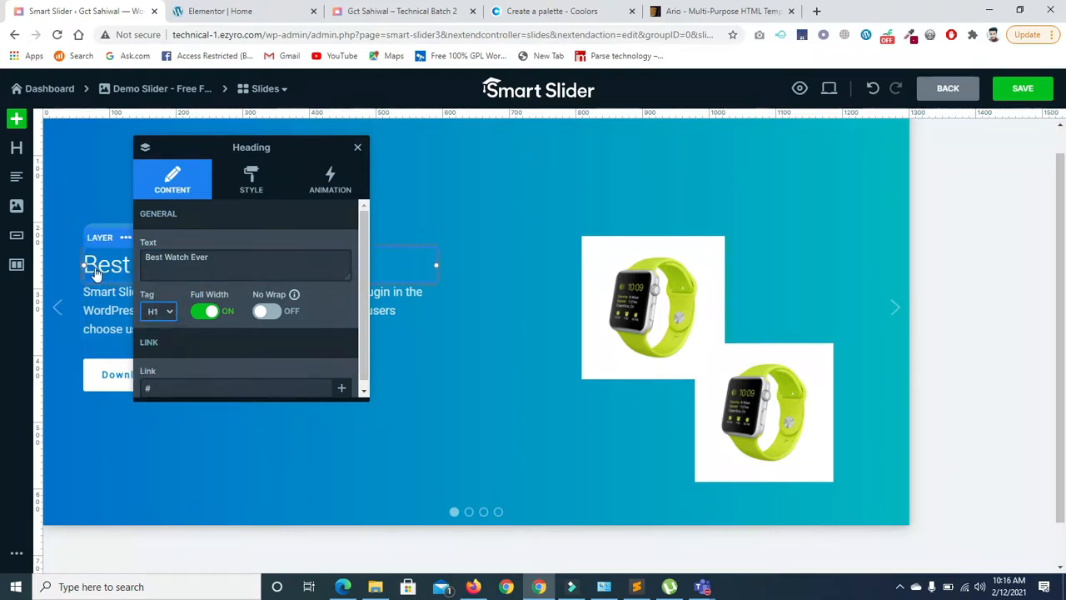
pyautogui.scroll(-1, 364, 238)
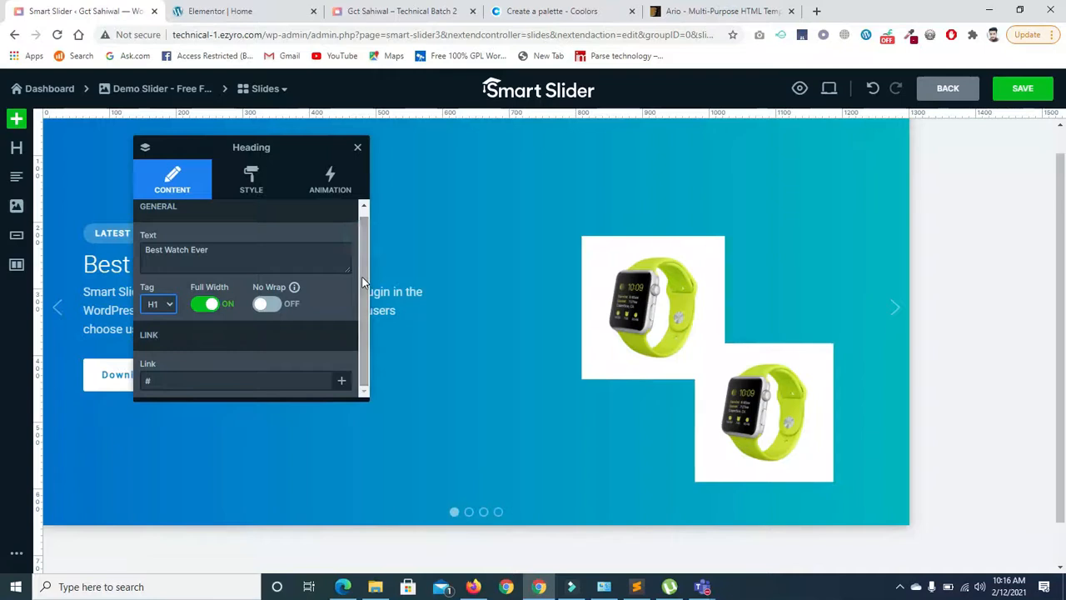
# Step: Try black as the heading's text color and set it back to white
pyautogui.click(252, 183)
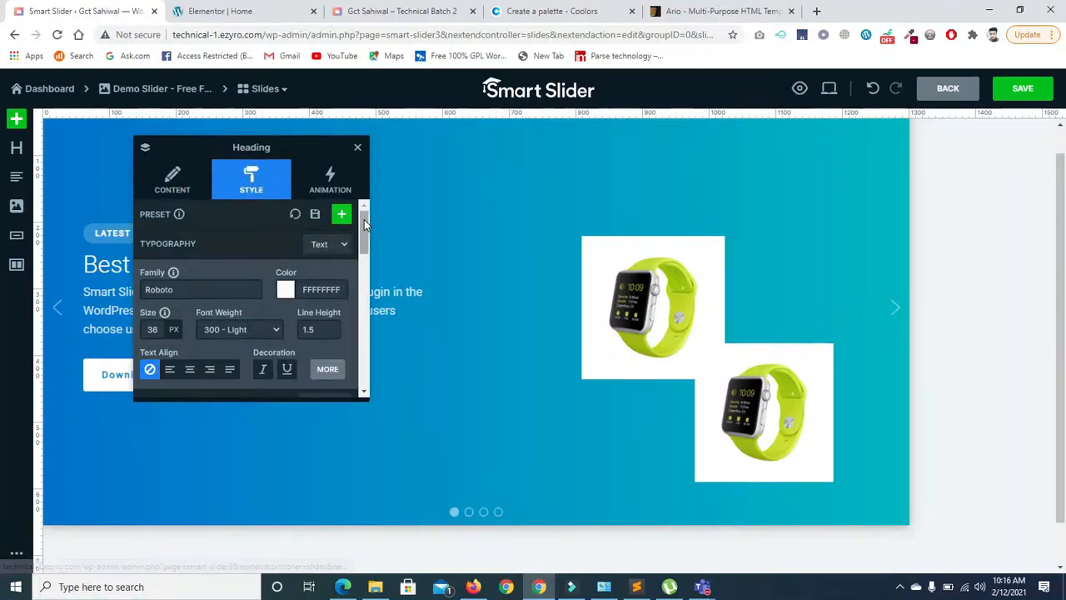
pyautogui.scroll(-1, 364, 221)
pyautogui.click(285, 268)
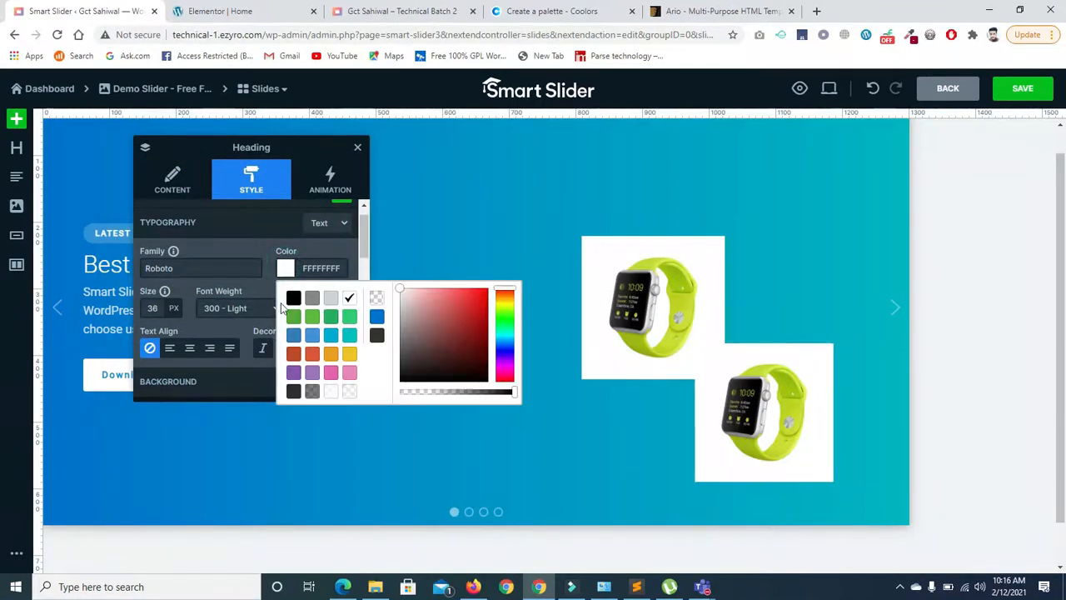
pyautogui.click(293, 298)
pyautogui.click(284, 266)
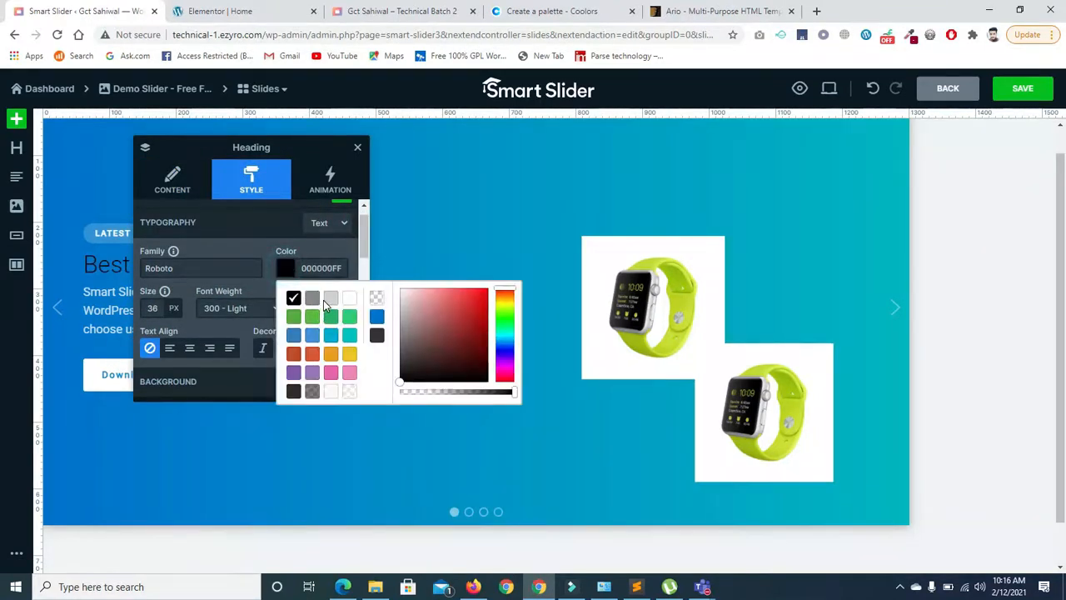
pyautogui.click(350, 298)
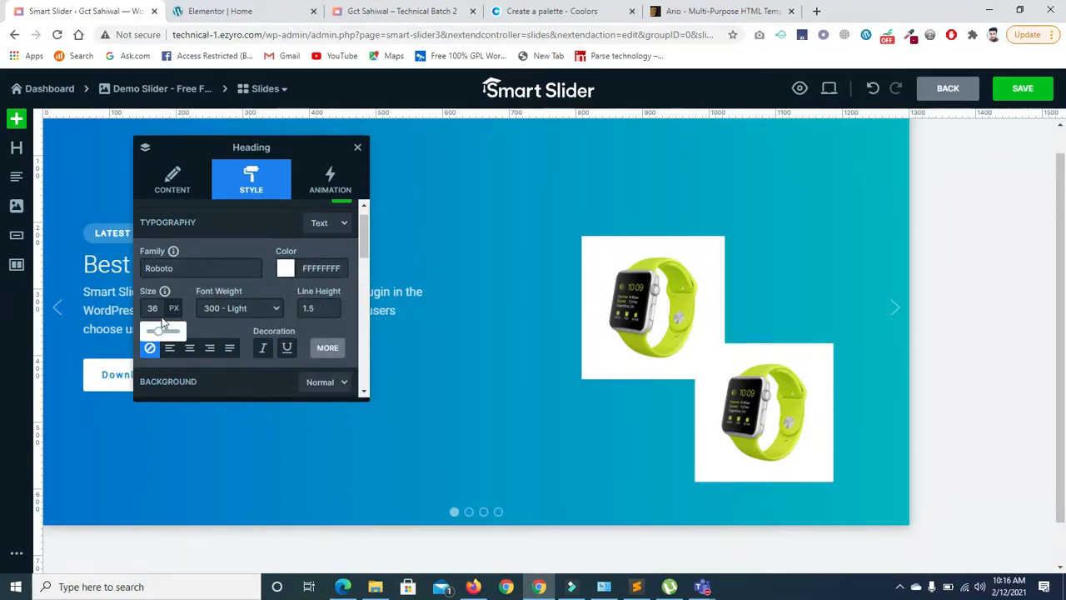
# Step: Set the "Best Watch Ever" heading's font size to 51 px and its font weight to 700 - Bold
pyautogui.click(161, 331)
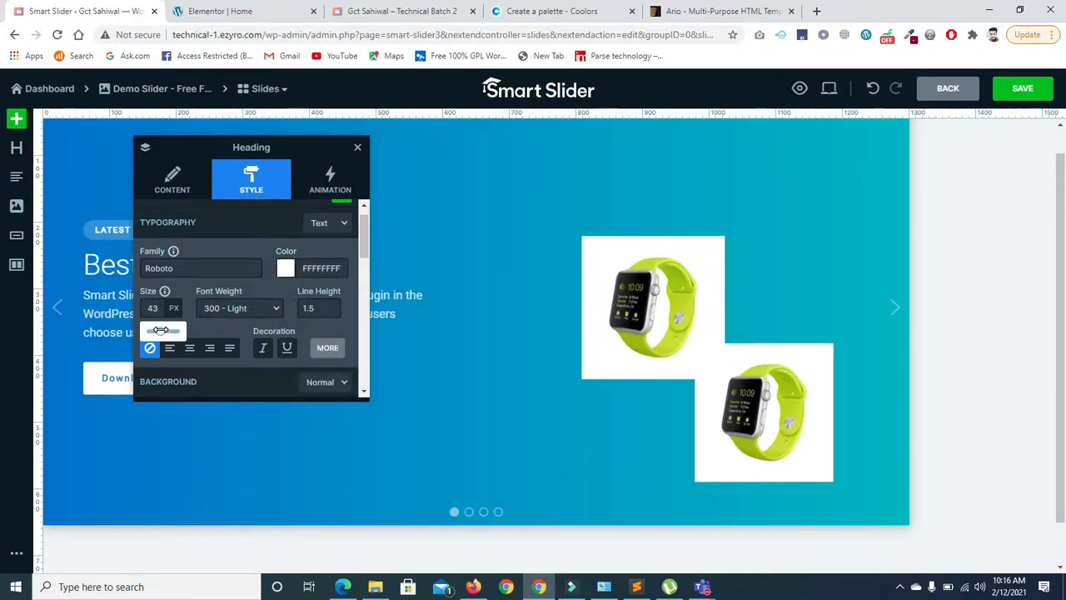
pyautogui.moveTo(161, 331); pyautogui.dragTo(163, 331)
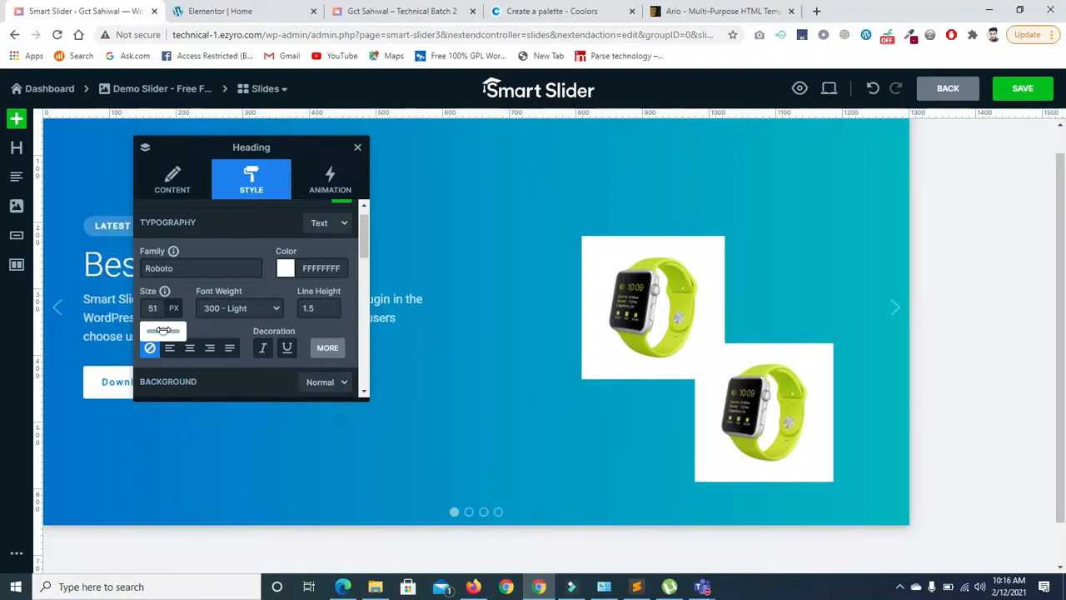
pyautogui.click(257, 308)
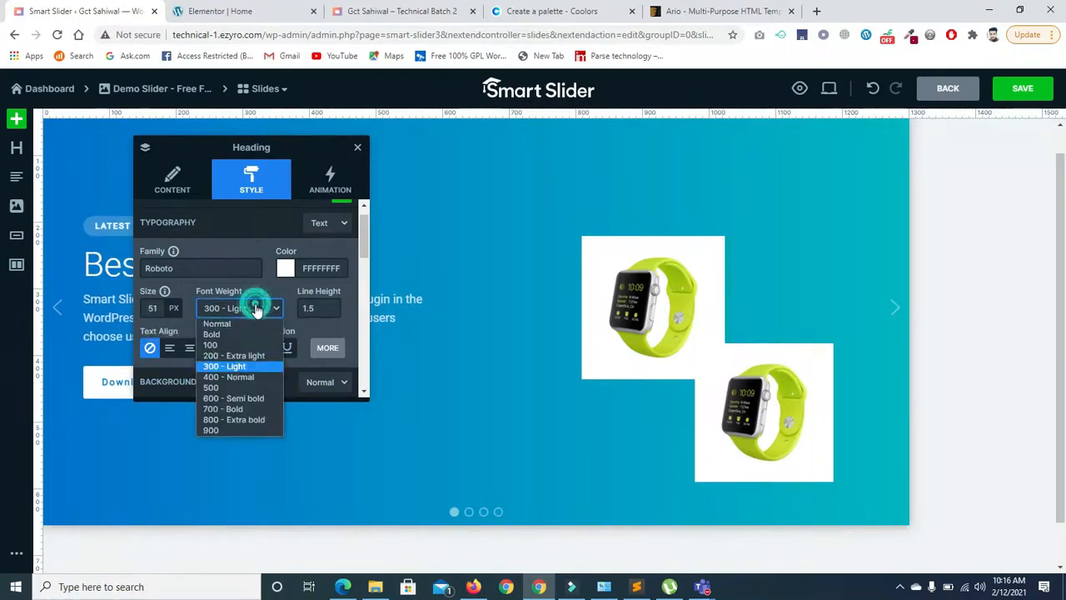
pyautogui.click(223, 400)
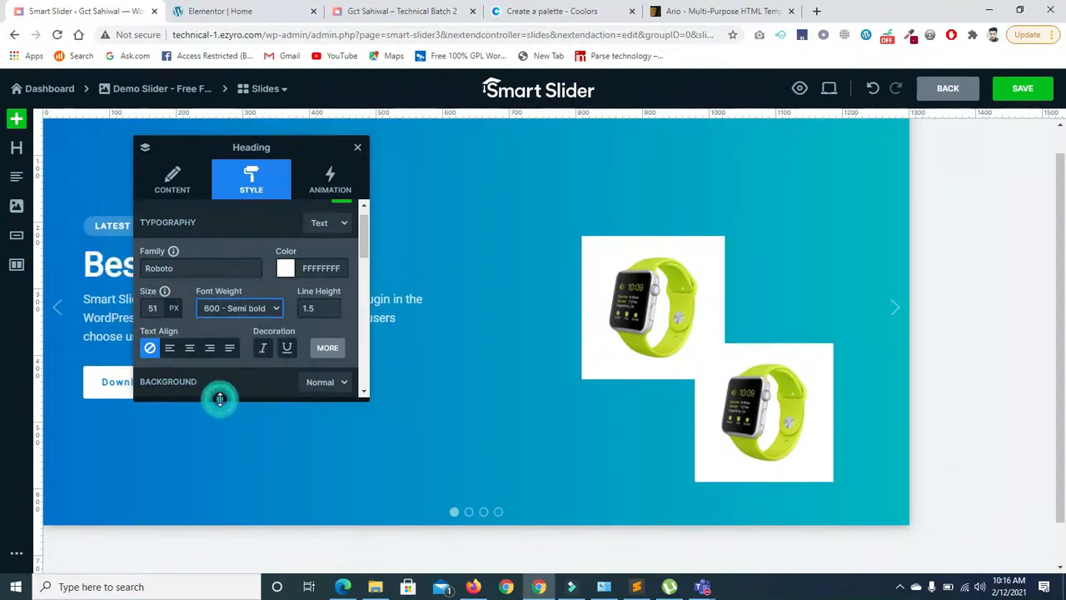
pyautogui.click(242, 310)
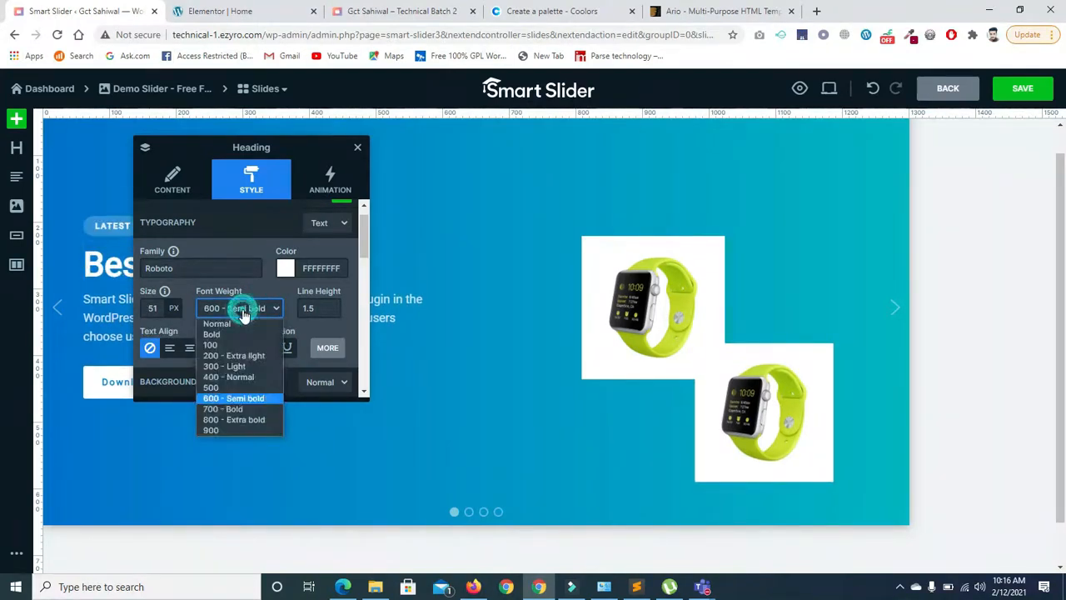
pyautogui.click(224, 409)
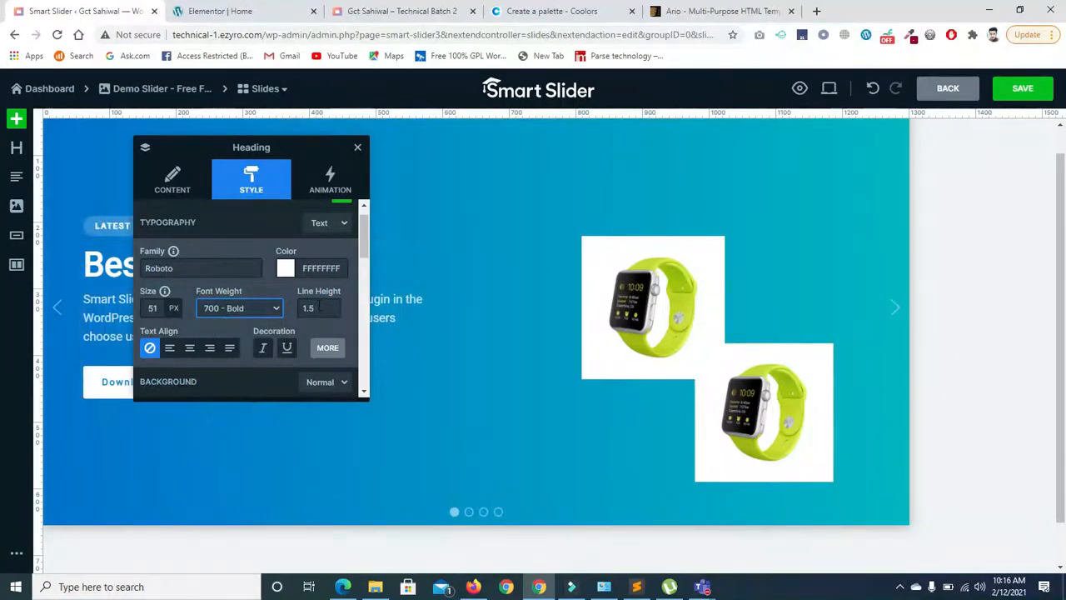
# Step: Try center alignment for the heading's text and set it to left alignment
pyautogui.click(318, 307)
pyautogui.moveTo(364, 241); pyautogui.dragTo(364, 268)
pyautogui.click(170, 259)
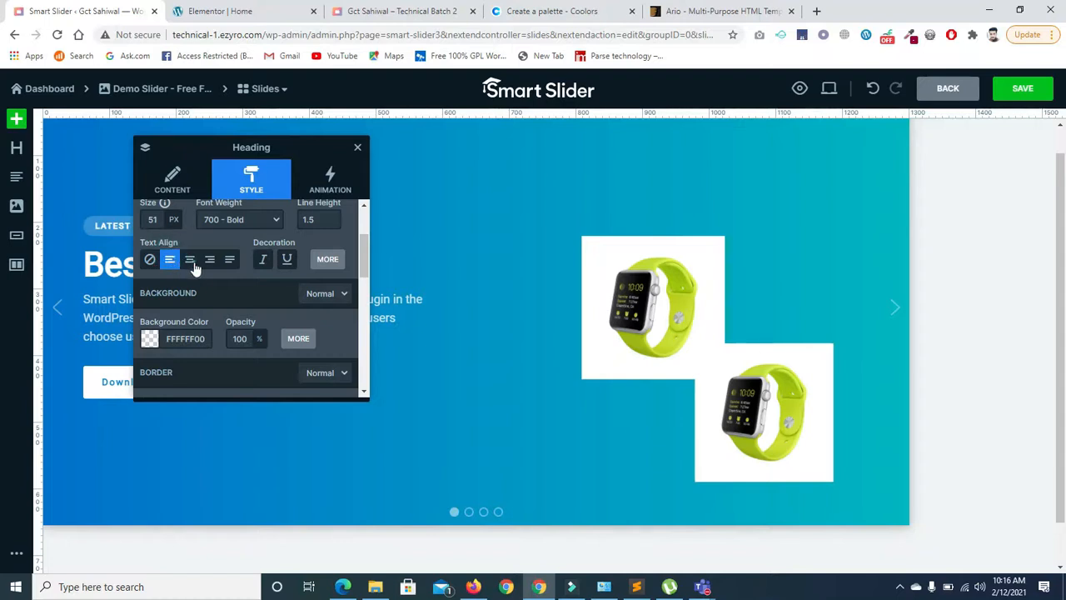
pyautogui.click(191, 261)
pyautogui.click(170, 261)
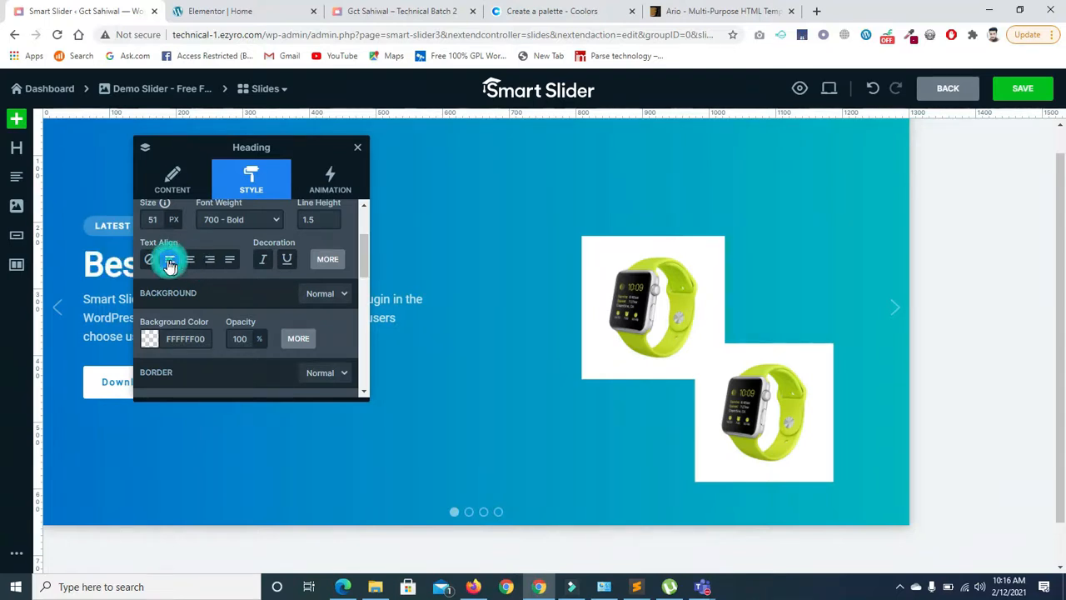
# Step: Try green 5CBA3CFF and translucent white FFFFFF33 as the heading's background color, and clear it back to transparent
pyautogui.scroll(-2, 364, 267)
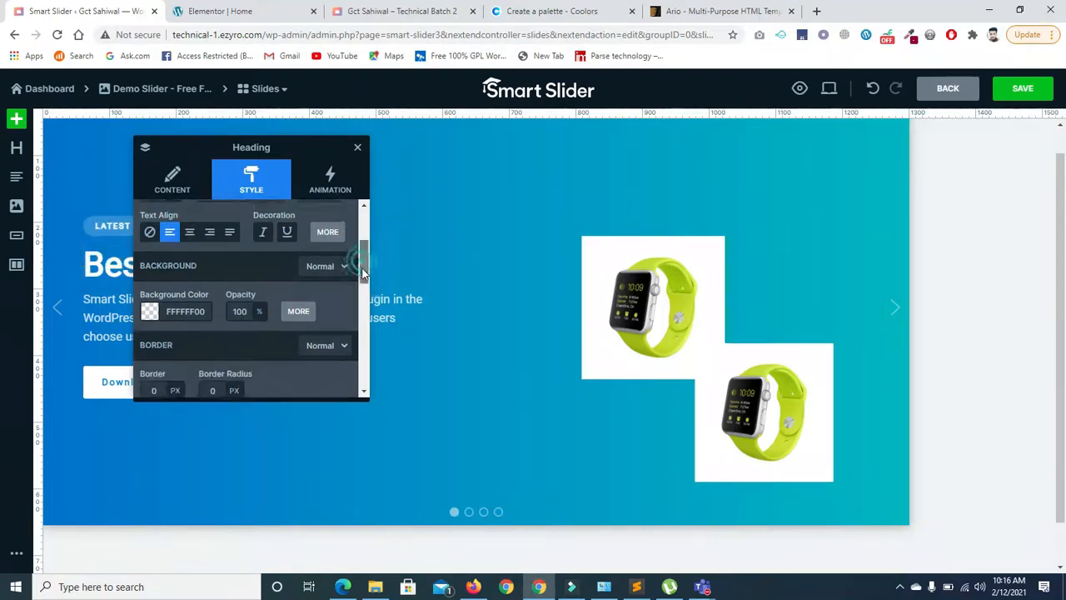
pyautogui.click(151, 271)
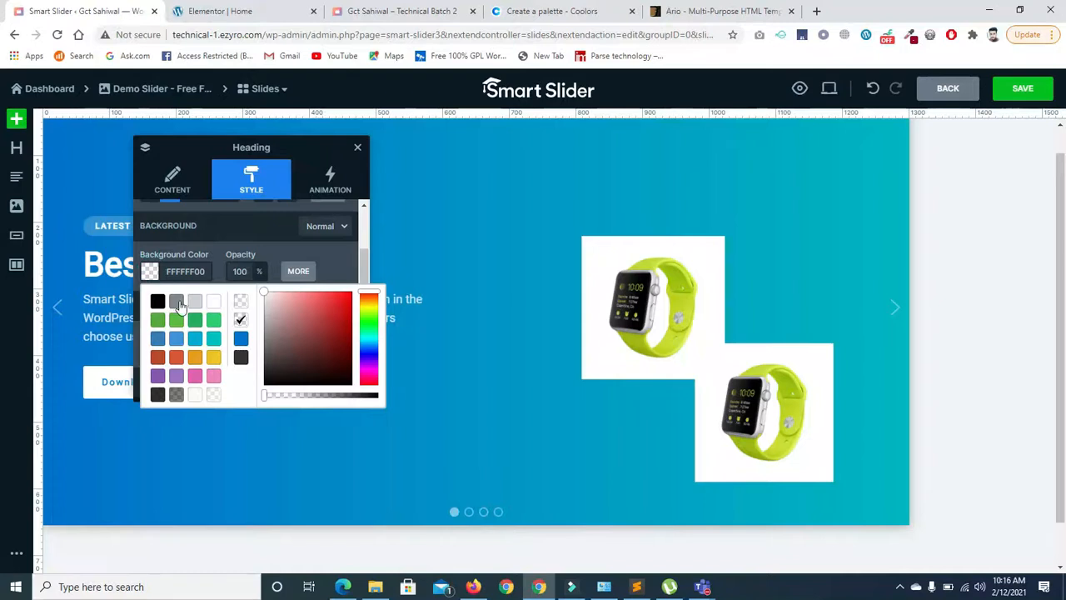
pyautogui.click(177, 321)
pyautogui.click(150, 273)
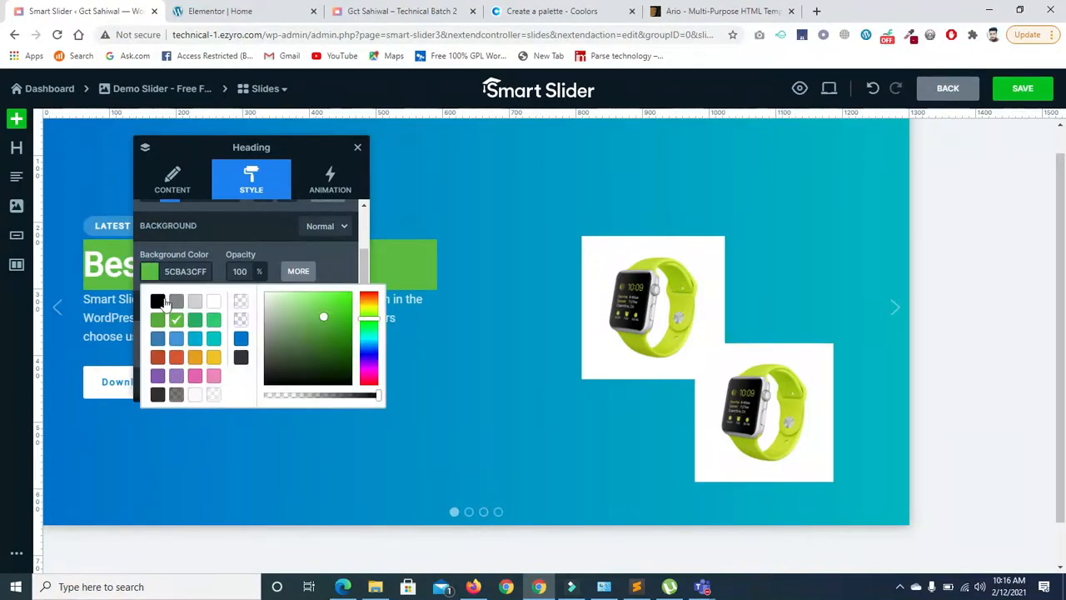
pyautogui.click(240, 300)
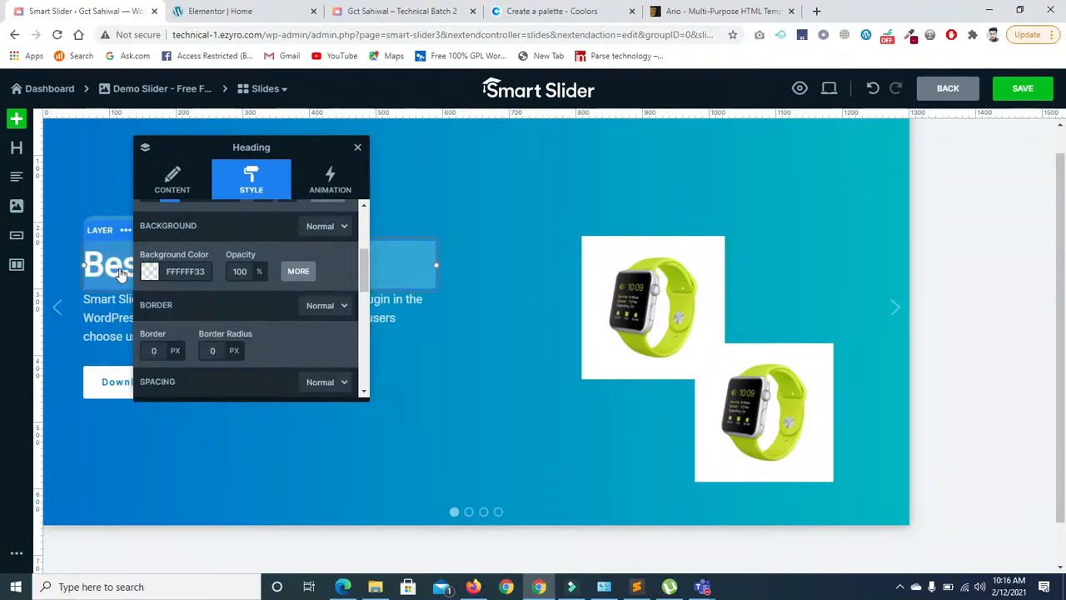
pyautogui.doubleClick(201, 272)
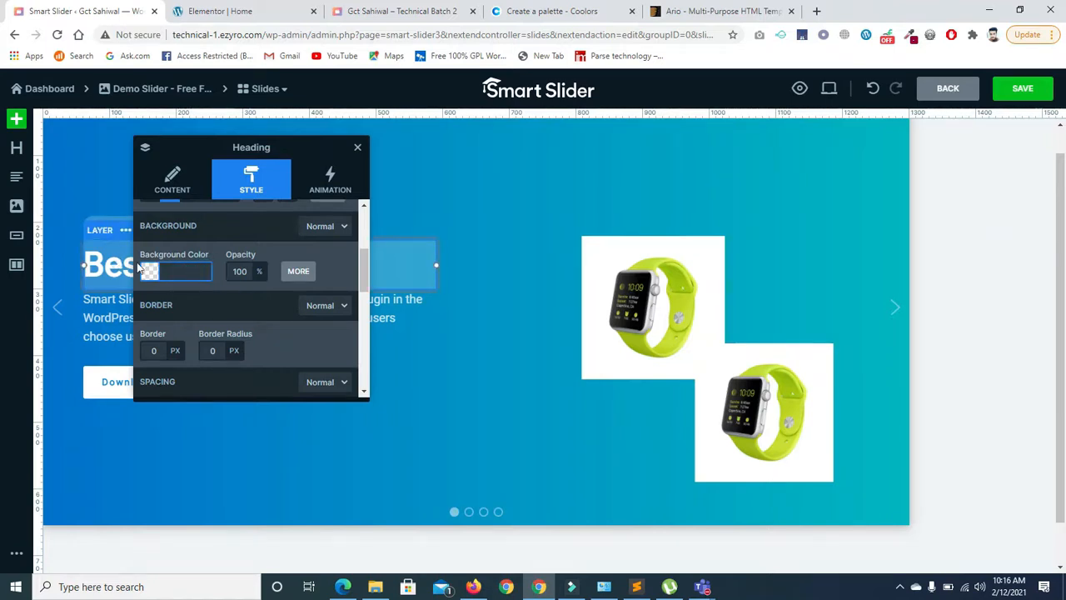
pyautogui.click(150, 271)
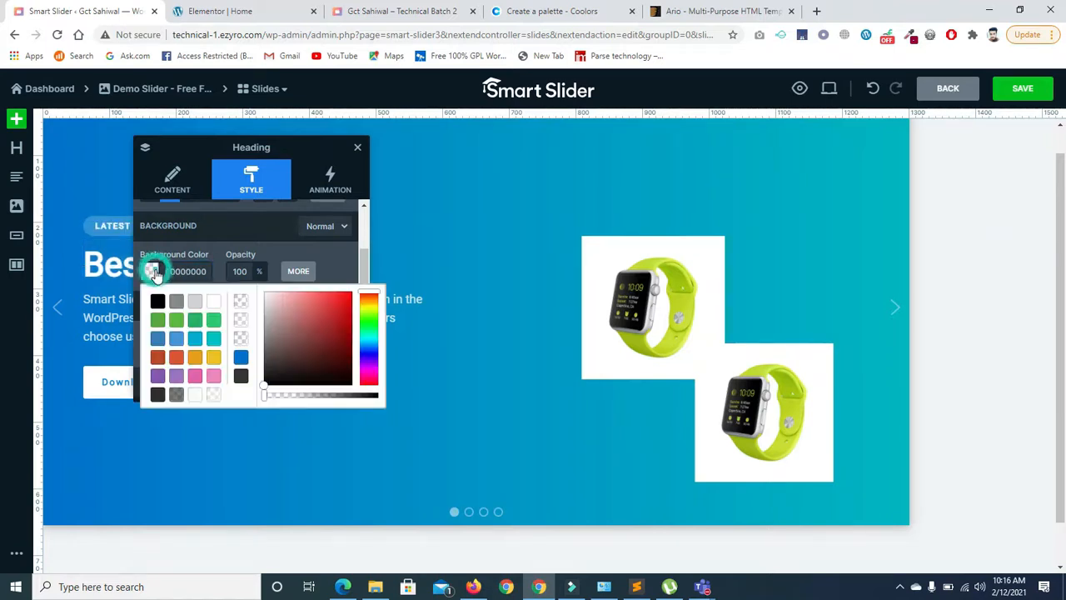
pyautogui.click(291, 251)
# Step: Review the heading's responsive, effect, position, size and advanced style settings, and move the settings window clear of the slide's text
pyautogui.moveTo(362, 275); pyautogui.dragTo(359, 317)
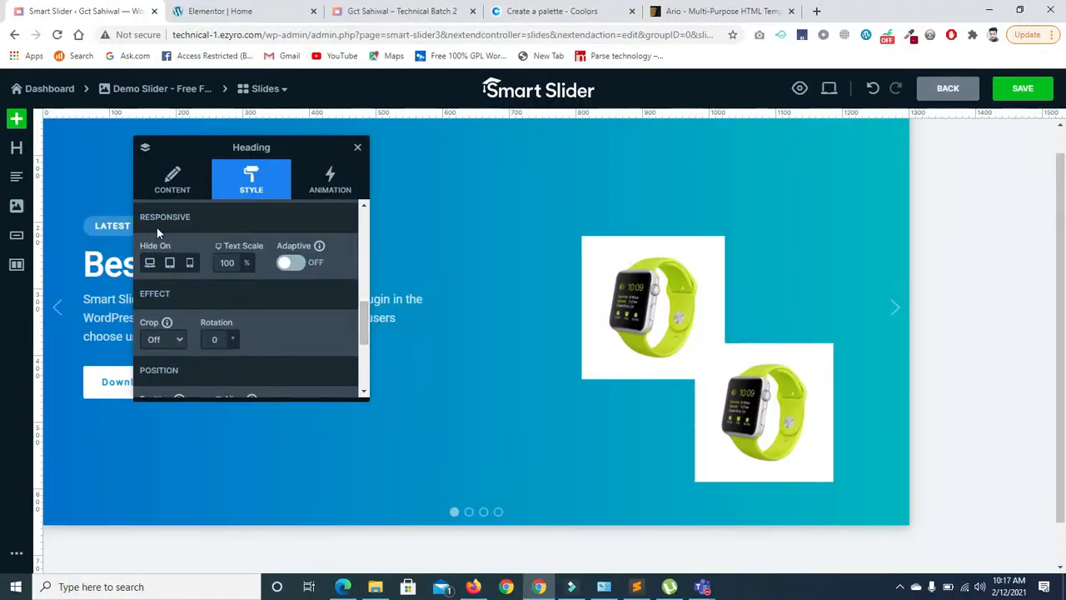
pyautogui.moveTo(363, 318); pyautogui.dragTo(363, 347)
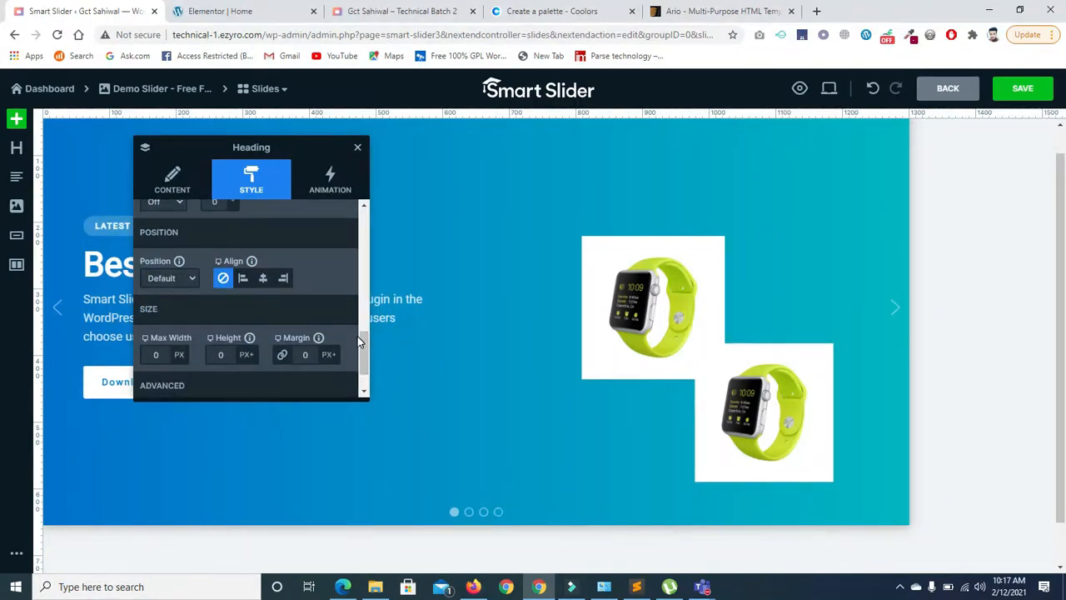
pyautogui.moveTo(361, 348); pyautogui.dragTo(364, 366)
pyautogui.moveTo(200, 147); pyautogui.dragTo(468, 168)
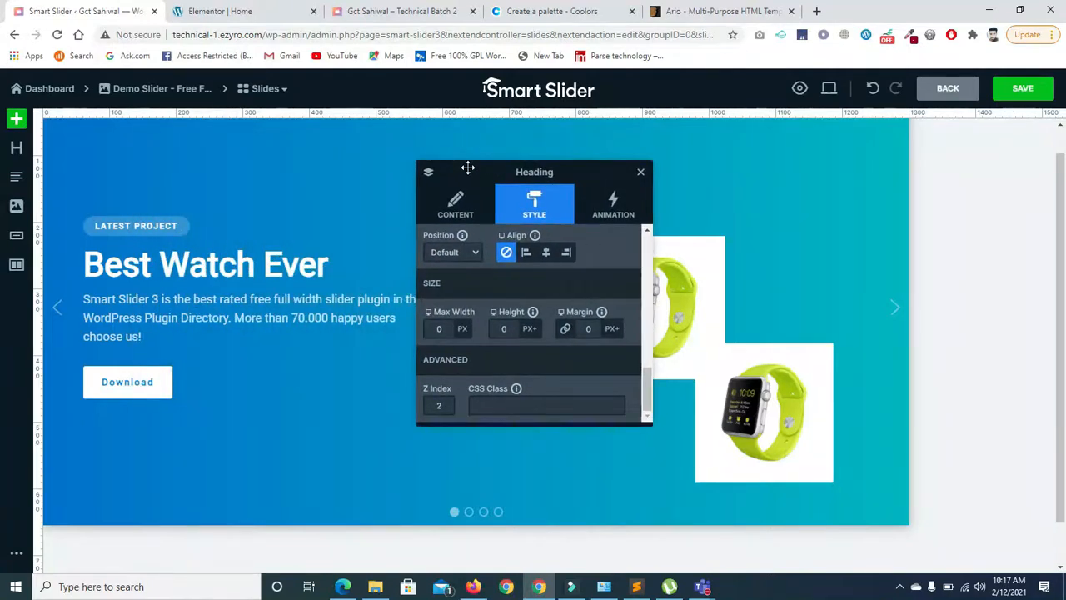
# Step: Duplicate the description paragraph below the heading as a second paragraph in the same text layer
pyautogui.click(225, 326)
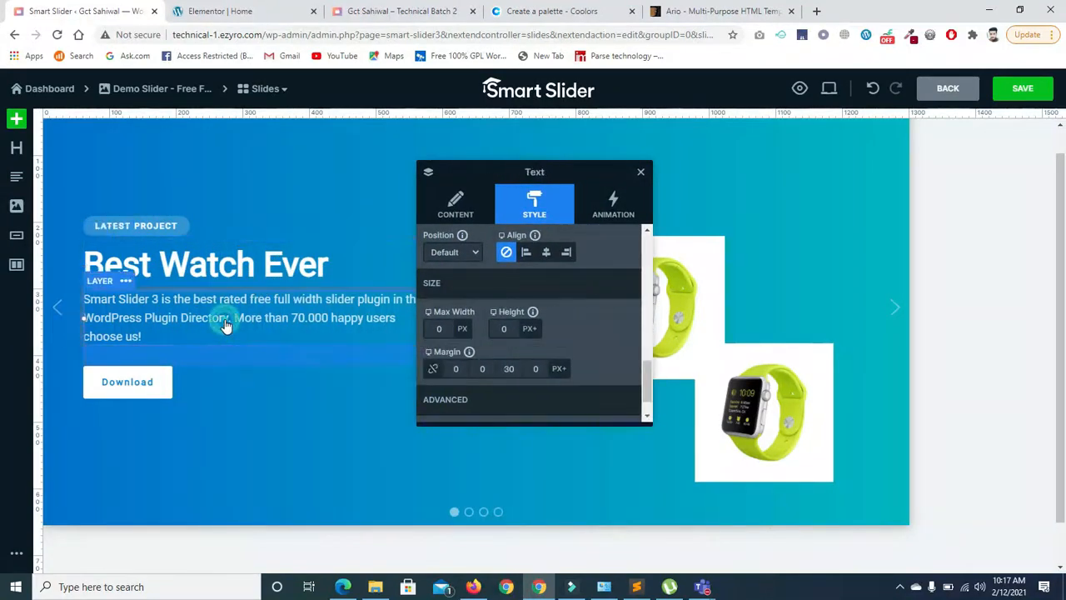
pyautogui.click(469, 206)
pyautogui.tripleClick(580, 343)
pyautogui.hotkey('ctrl', 'c')
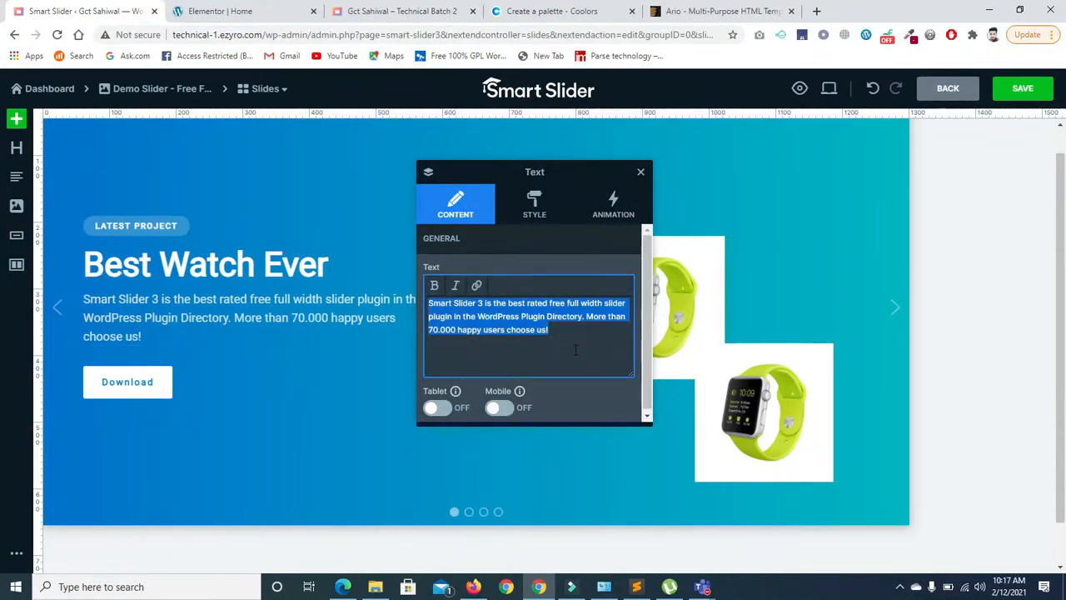
pyautogui.click(563, 336)
pyautogui.hotkey('ctrl', 'v')
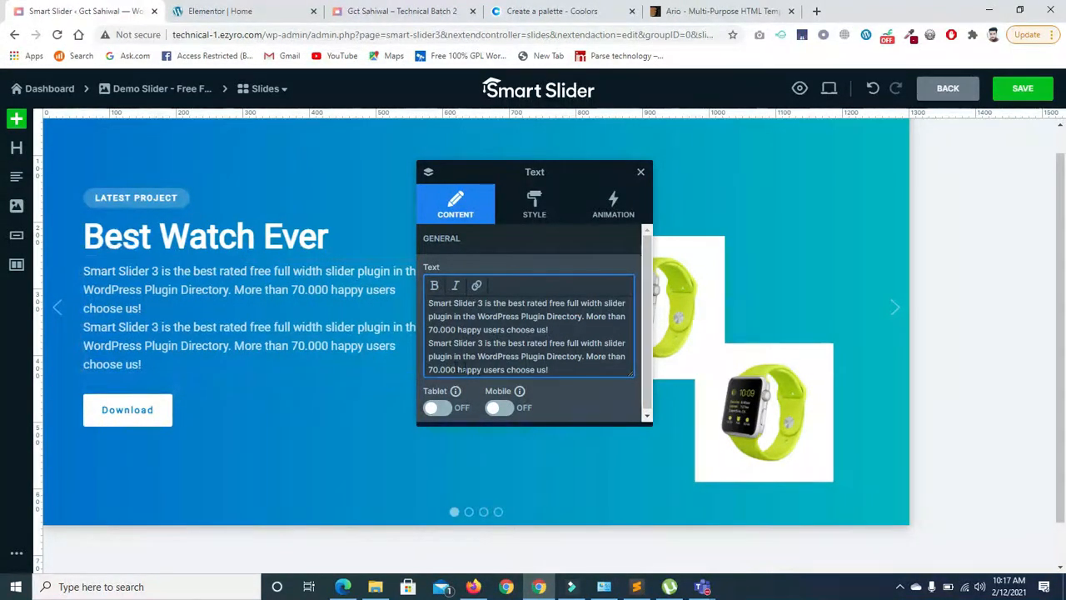
# Step: Try applying bold to the whole description text and toggling it off again
pyautogui.moveTo(550, 370); pyautogui.dragTo(426, 304)
pyautogui.click(428, 304)
pyautogui.hotkey('ctrl', 'a')
pyautogui.click(433, 286)
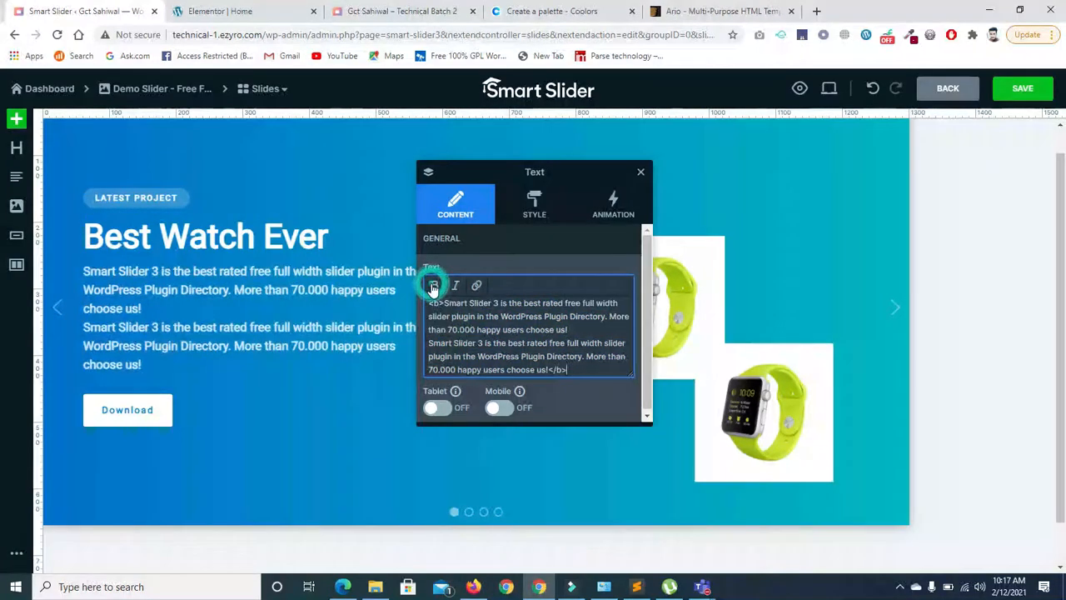
pyautogui.click(433, 285)
pyautogui.click(507, 332)
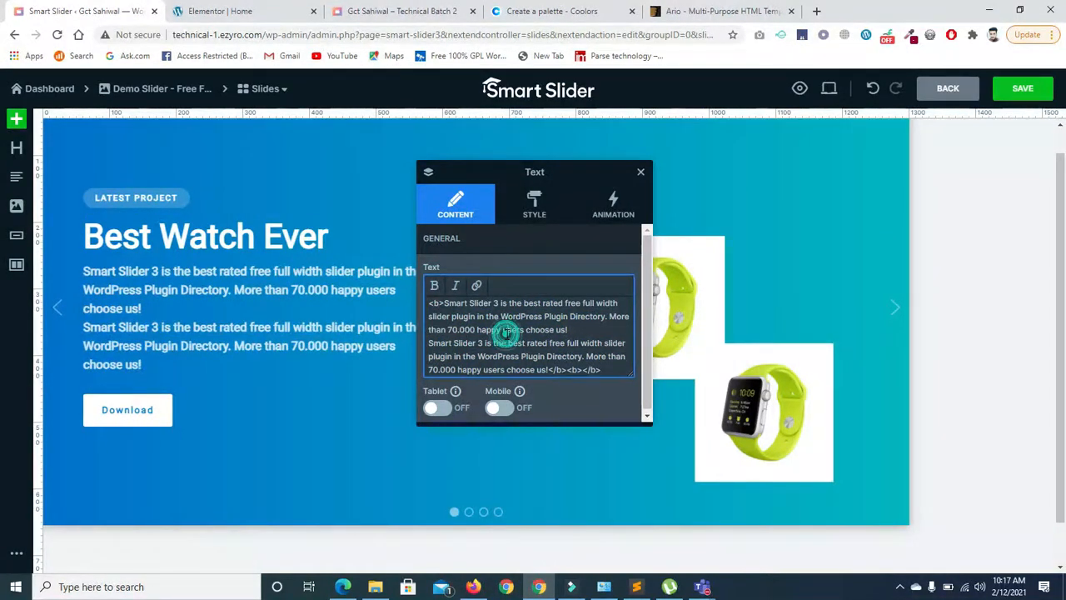
pyautogui.moveTo(601, 370); pyautogui.dragTo(426, 302)
pyautogui.click(433, 285)
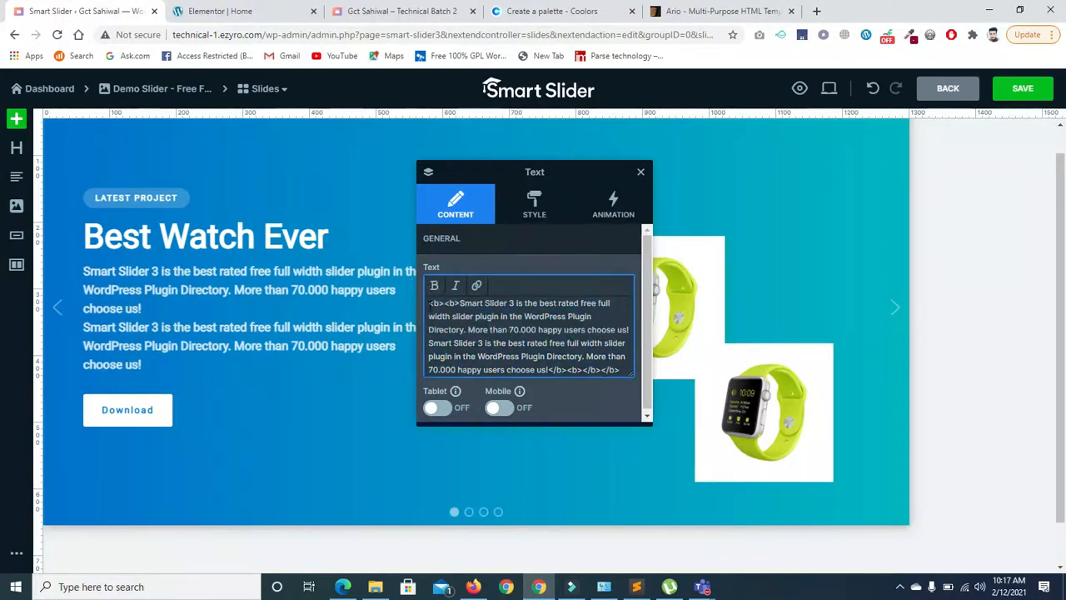
pyautogui.hotkey('ctrl', 'a')
pyautogui.click(434, 285)
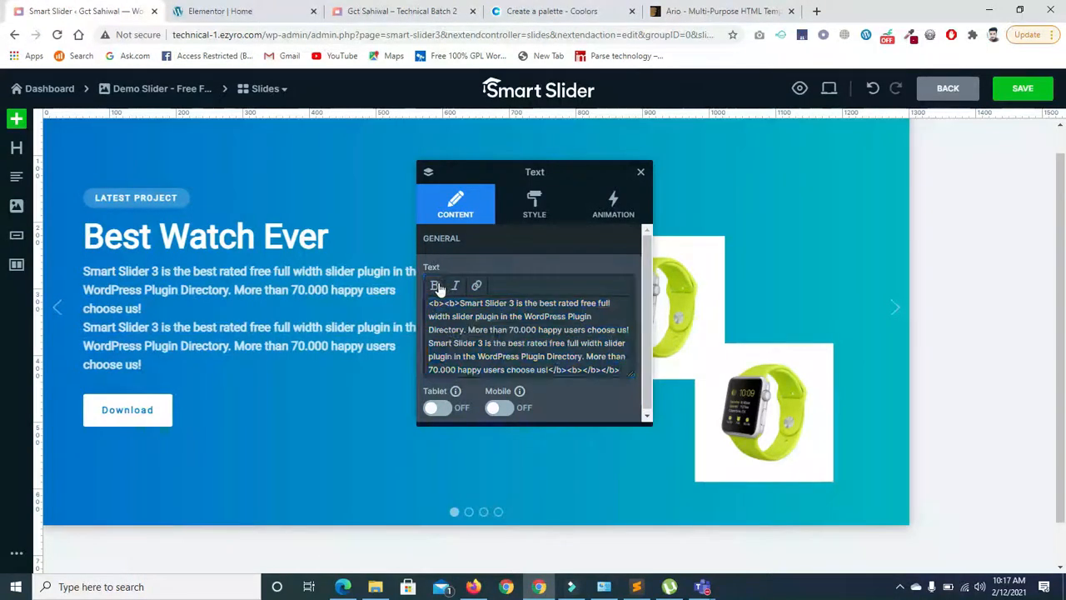
# Step: Delete the repeated bold tags from the end and the beginning of the description text
pyautogui.moveTo(500, 369); pyautogui.dragTo(589, 358)
pyautogui.press('BackSpace')
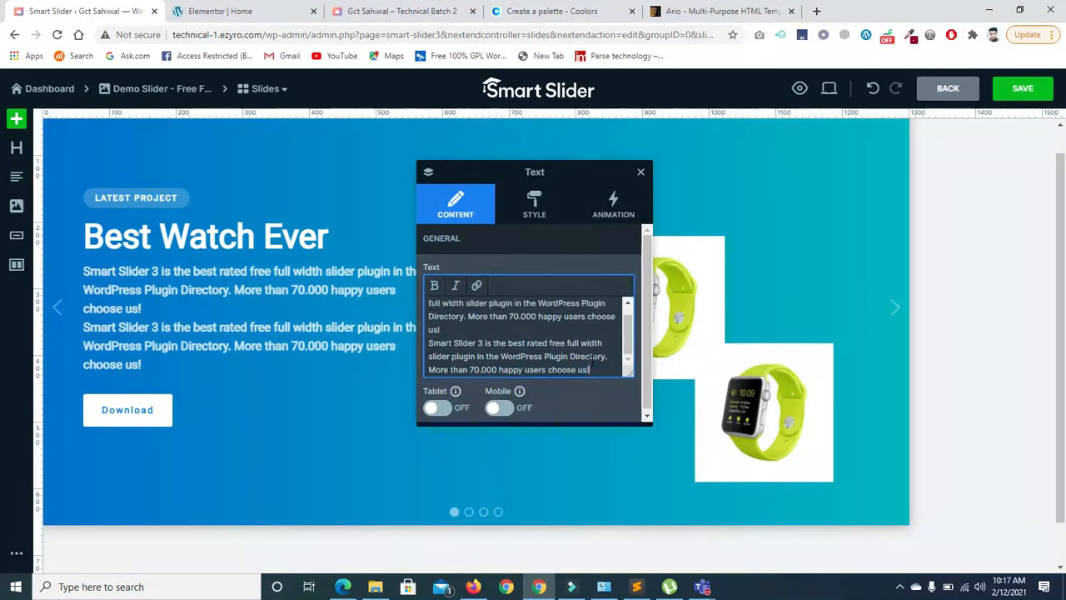
pyautogui.scroll(2, 636, 350)
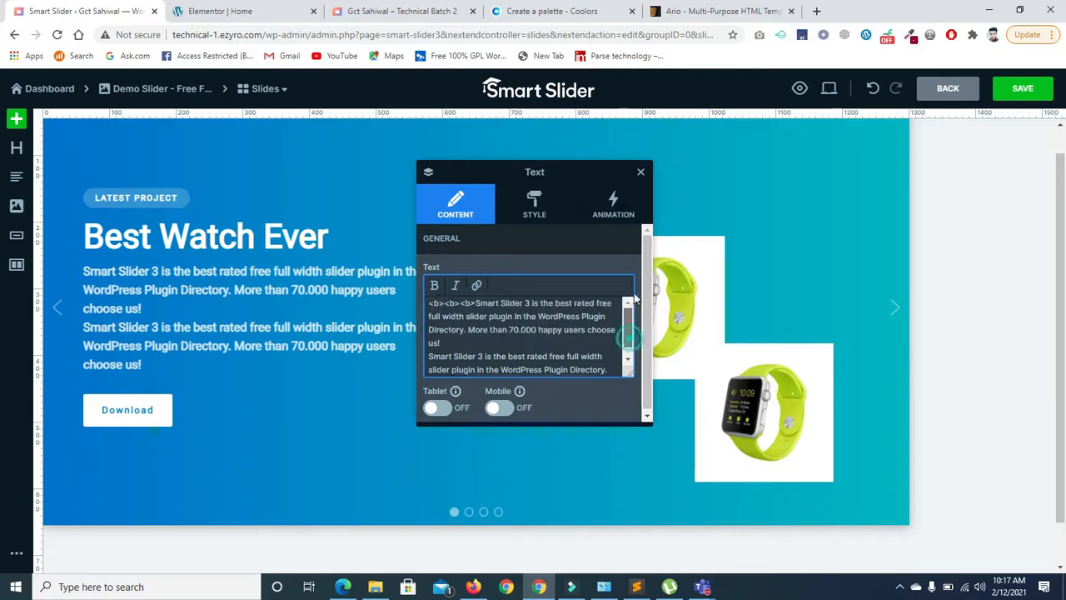
pyautogui.moveTo(476, 303); pyautogui.dragTo(405, 308)
pyautogui.press('BackSpace')
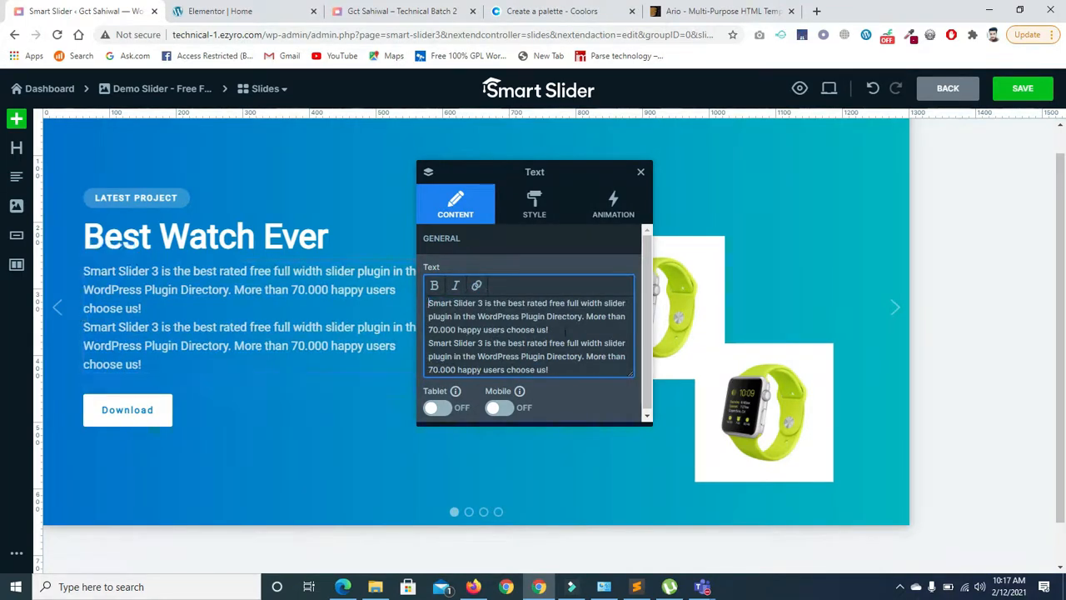
# Step: Make the words "users choose us!" bold in the first description paragraph
pyautogui.click(574, 341)
pyautogui.moveTo(484, 329); pyautogui.dragTo(550, 331)
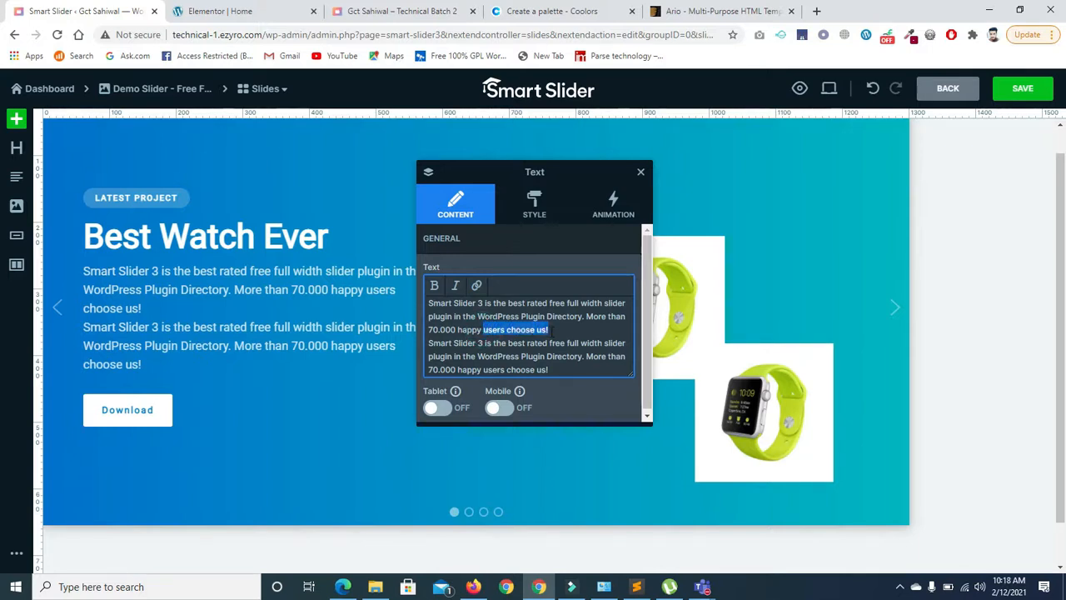
pyautogui.click(435, 285)
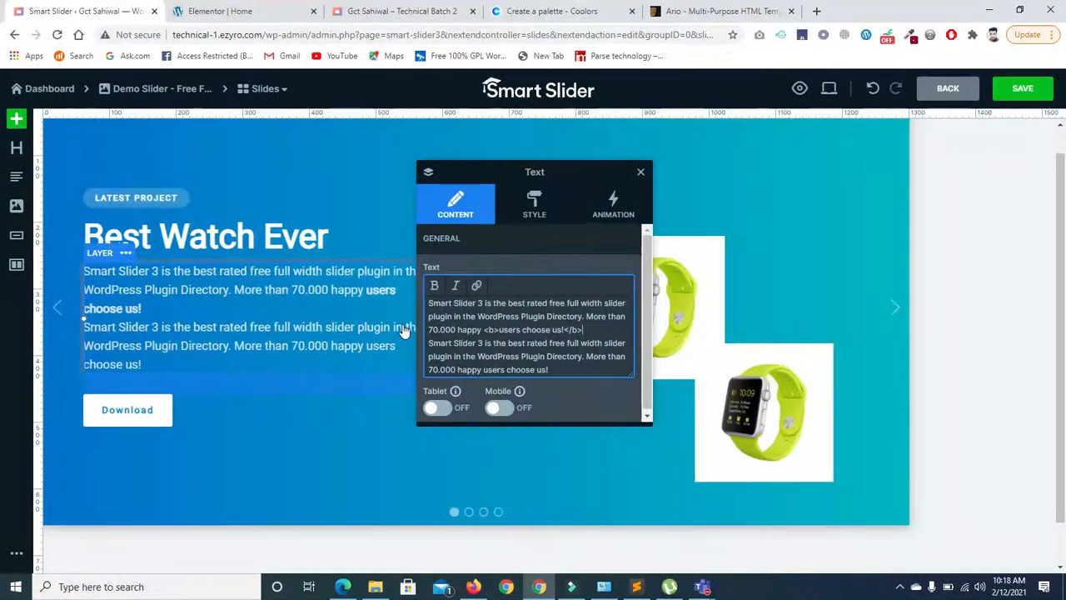
# Step: Try center alignment for the description text and set it to left alignment
pyautogui.click(537, 222)
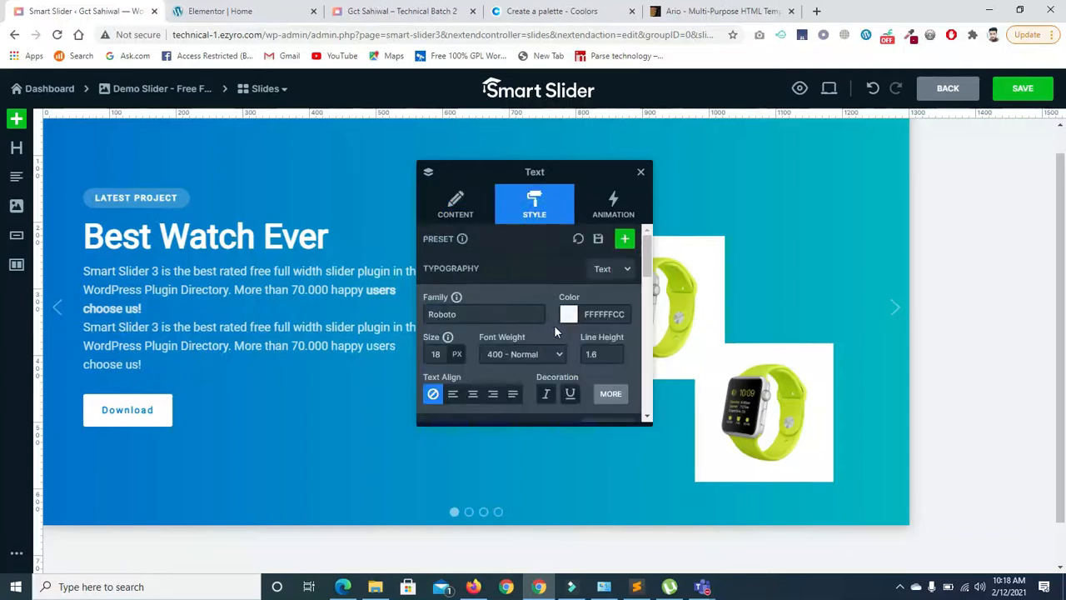
pyautogui.scroll(-1, 508, 383)
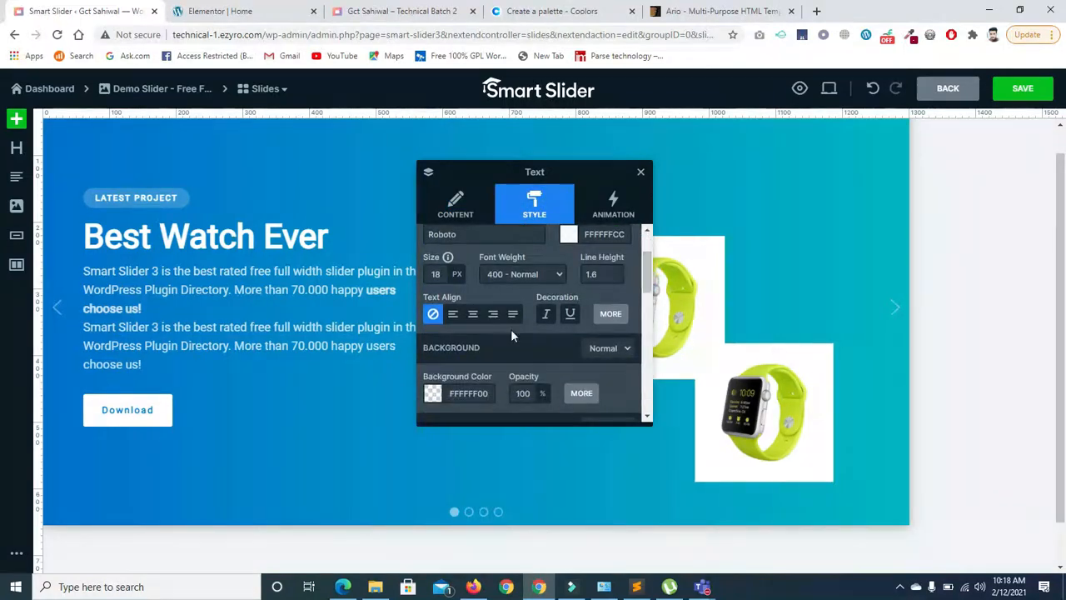
pyautogui.click(473, 314)
pyautogui.click(452, 314)
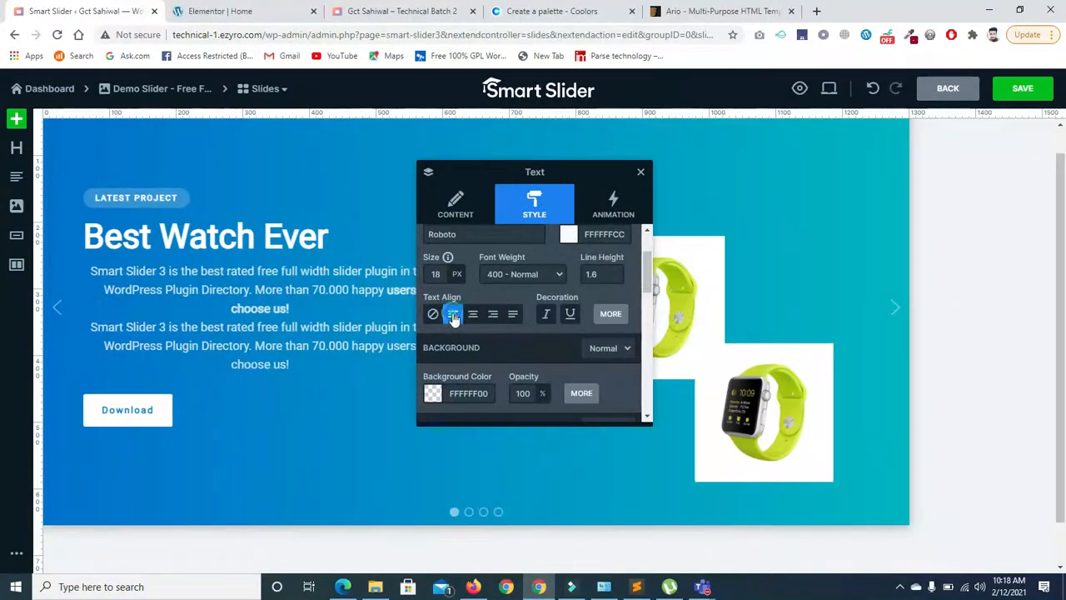
# Step: Check the description text's remaining style settings, bring up the Microsoft Teams call window, and show the text layer's animation settings
pyautogui.moveTo(651, 261); pyautogui.dragTo(656, 471)
pyautogui.moveTo(702, 586)
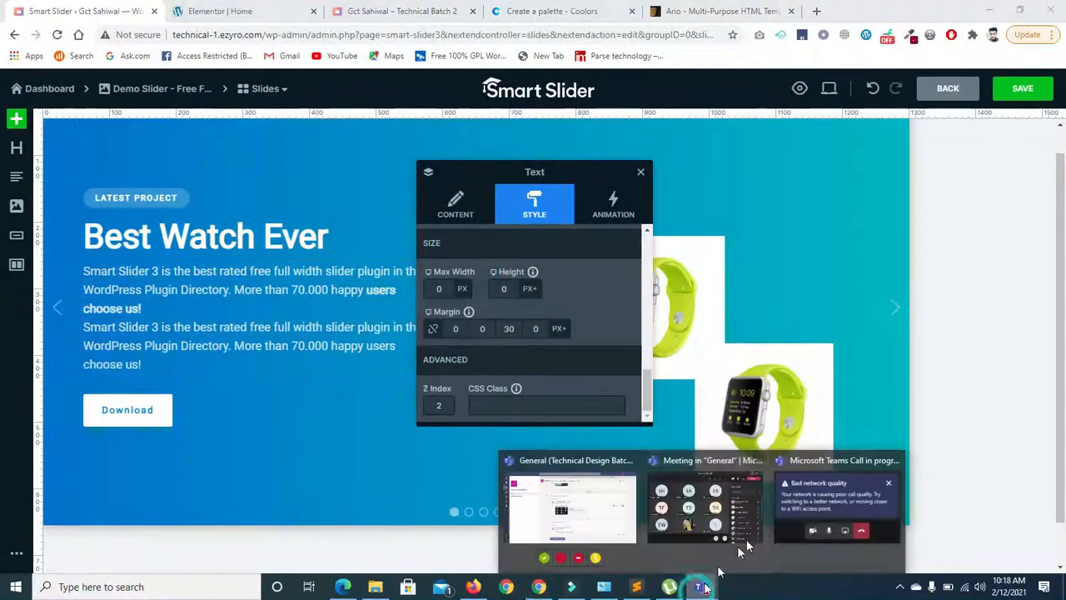
pyautogui.click(780, 513)
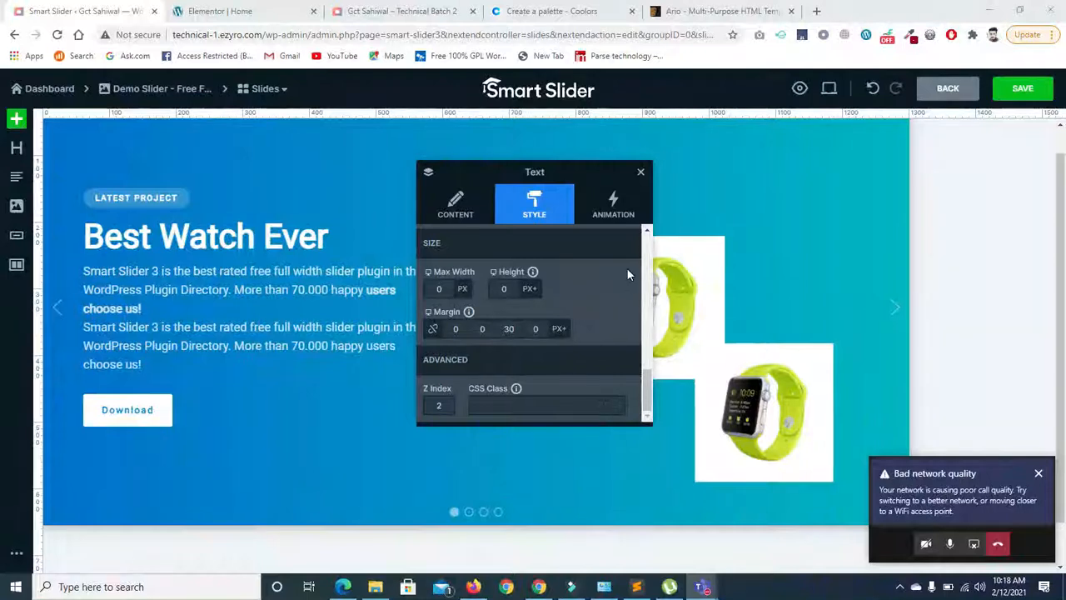
pyautogui.click(614, 200)
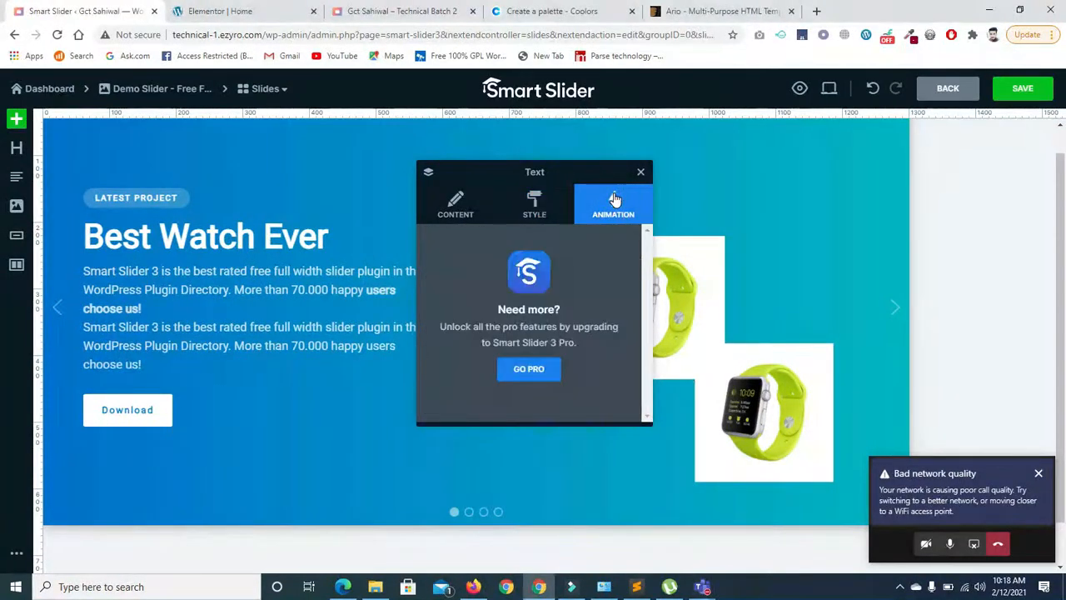
# Step: Show the description text layer's style settings again and close its settings window
pyautogui.click(527, 205)
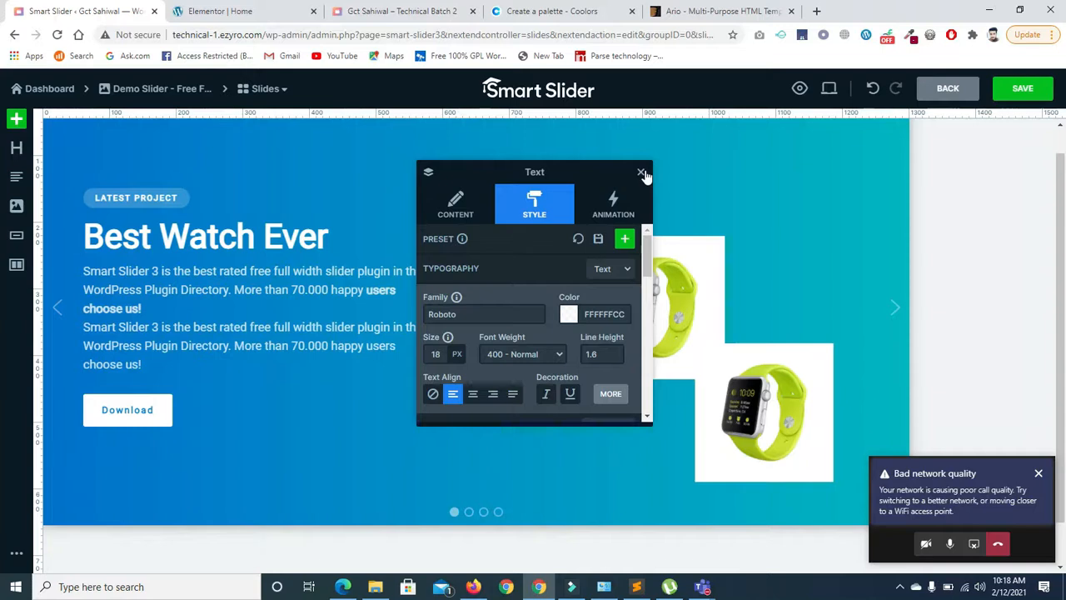
pyautogui.click(640, 173)
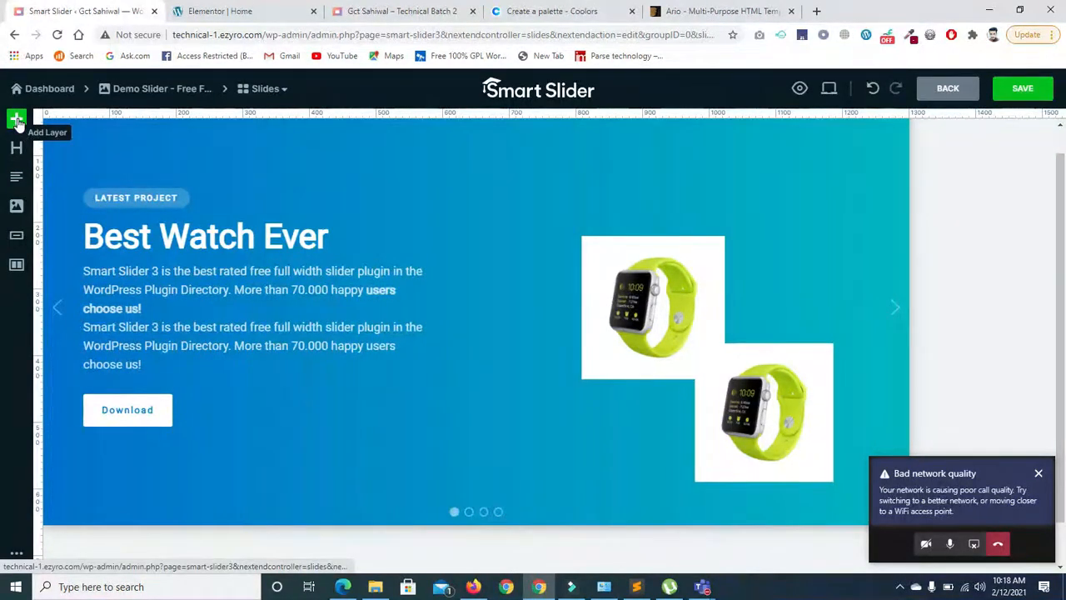
# Step: Open the slide library from the layer-adding options and look through the Header designs of the Orion dark theme
pyautogui.click(17, 121)
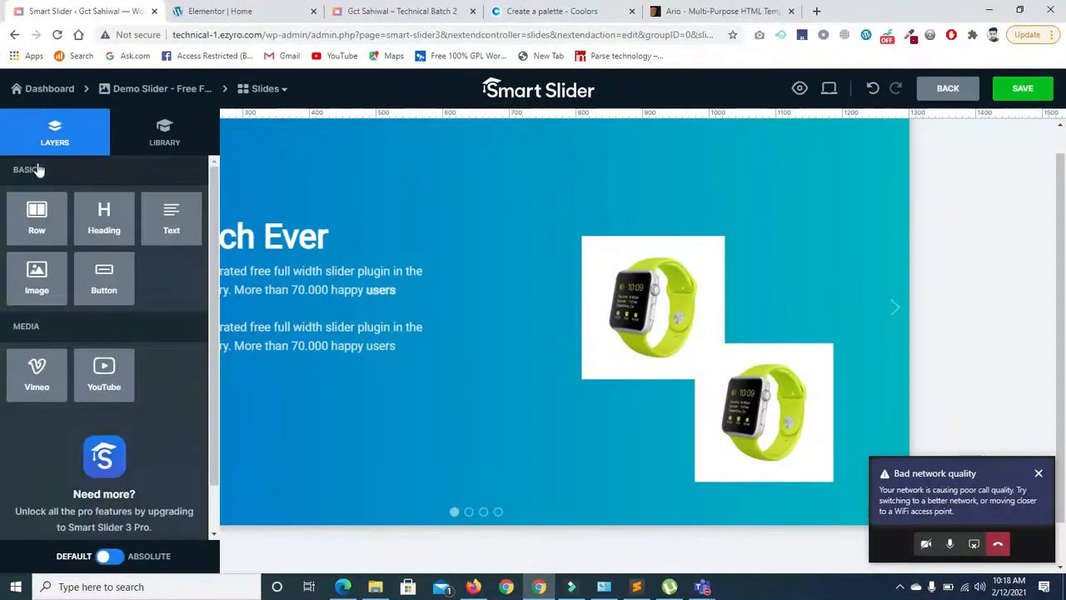
pyautogui.click(171, 137)
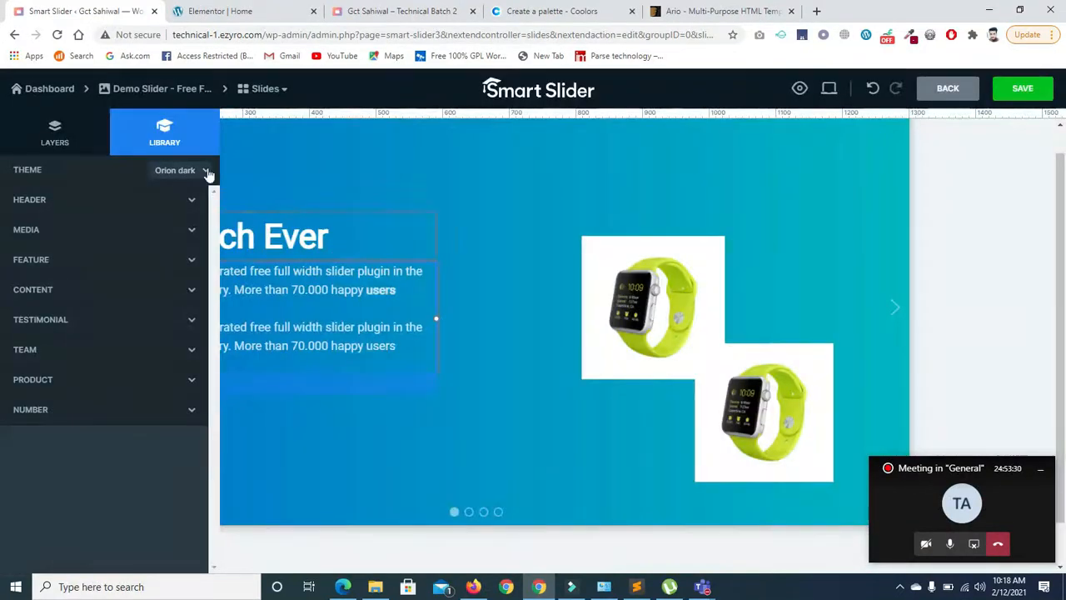
pyautogui.click(188, 202)
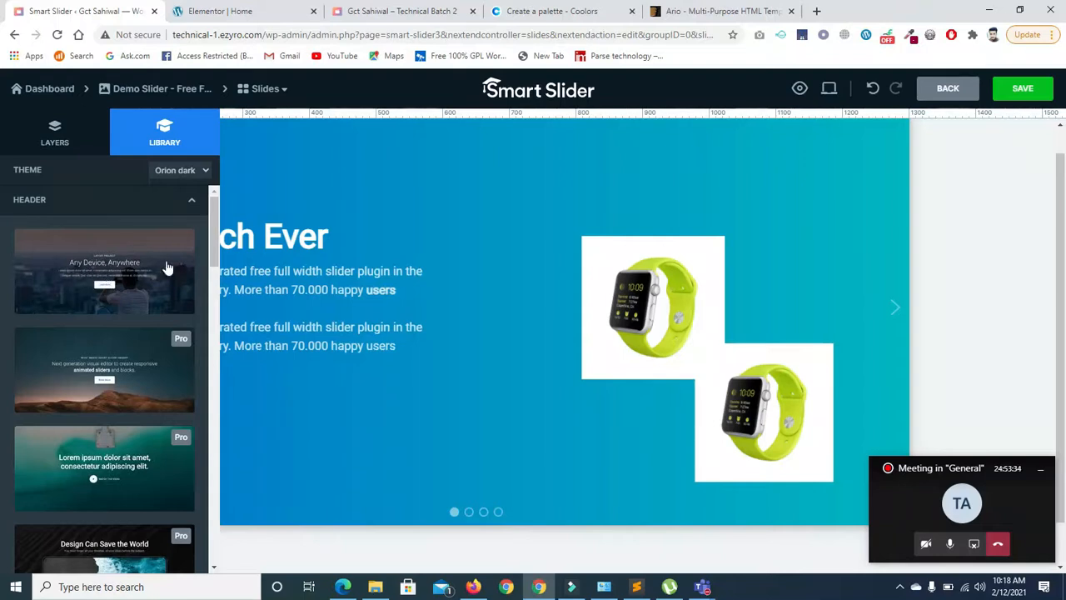
pyautogui.moveTo(213, 231); pyautogui.dragTo(140, 321)
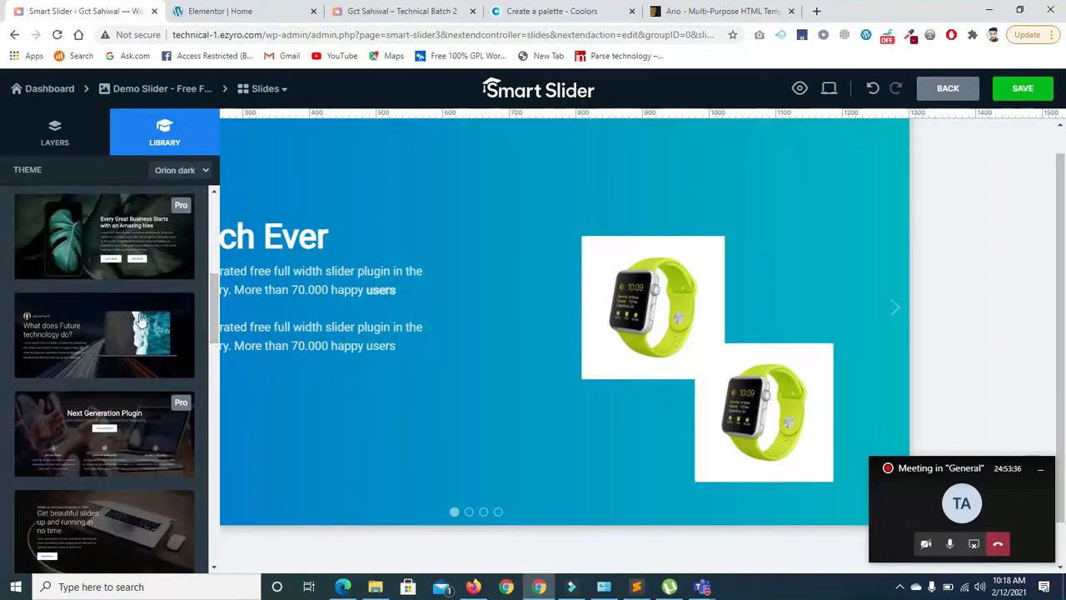
pyautogui.scroll(-3, 214, 310)
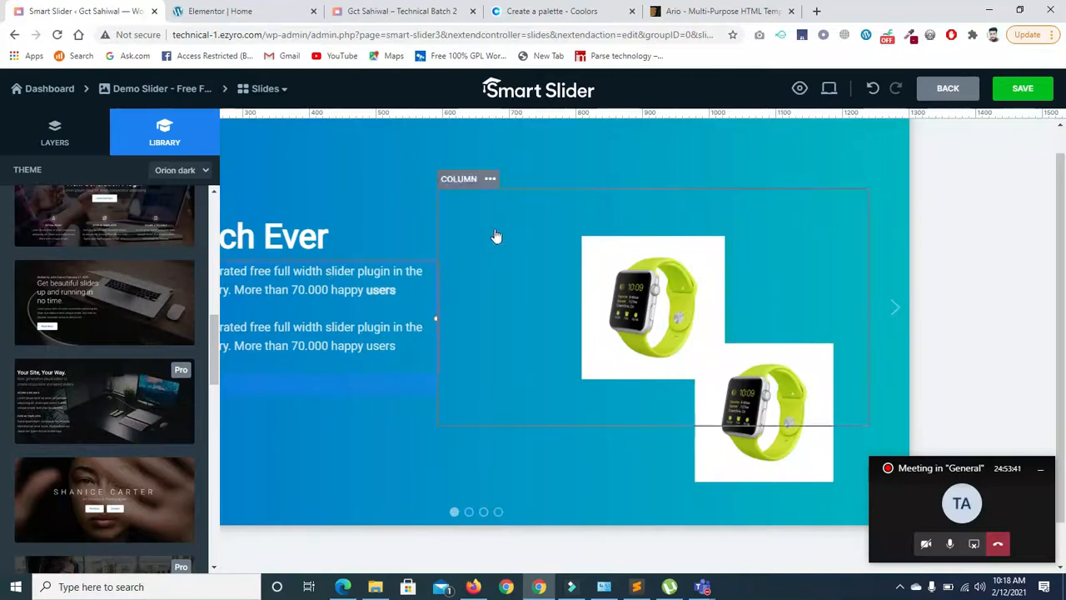
pyautogui.click(207, 171)
pyautogui.click(207, 171)
pyautogui.click(207, 171)
pyautogui.click(207, 171)
pyautogui.click(208, 172)
pyautogui.click(207, 172)
pyautogui.click(67, 145)
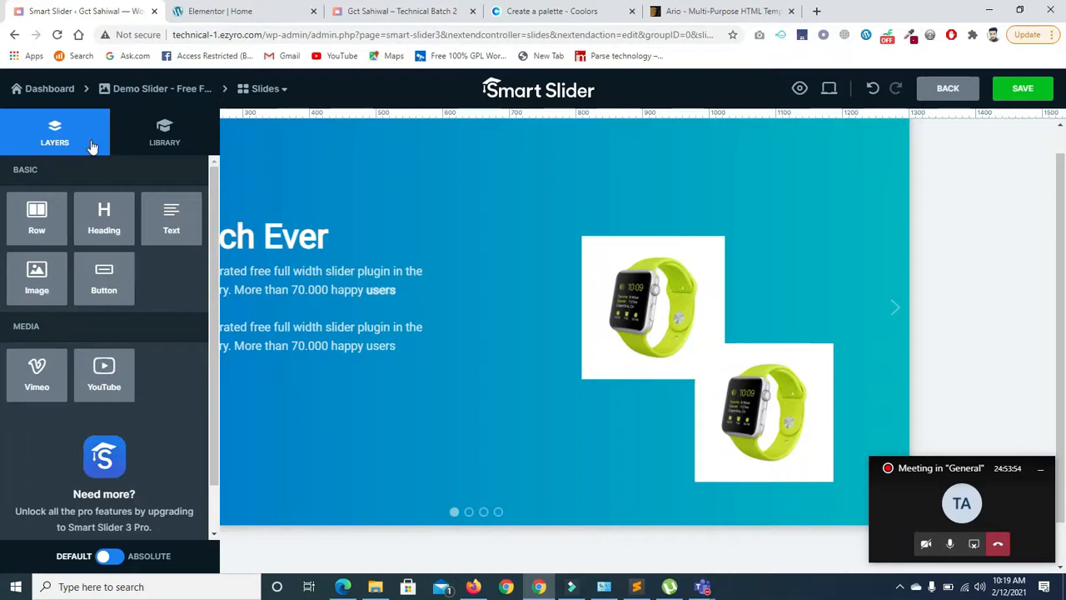
# Step: Change the label of the slide's Download button to "Shop Now" and save the slide
pyautogui.click(327, 159)
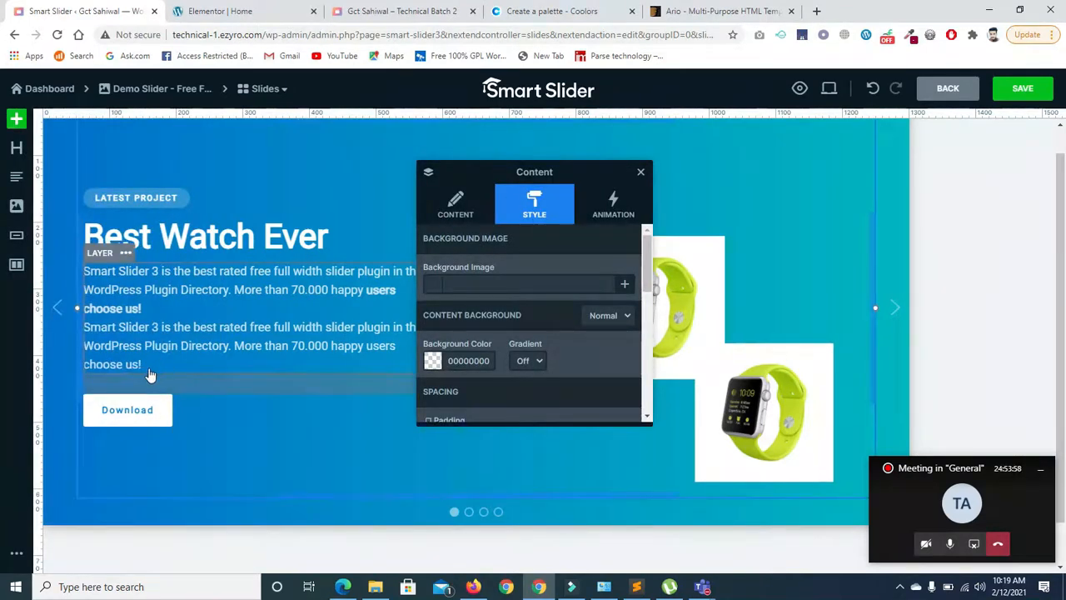
pyautogui.click(133, 410)
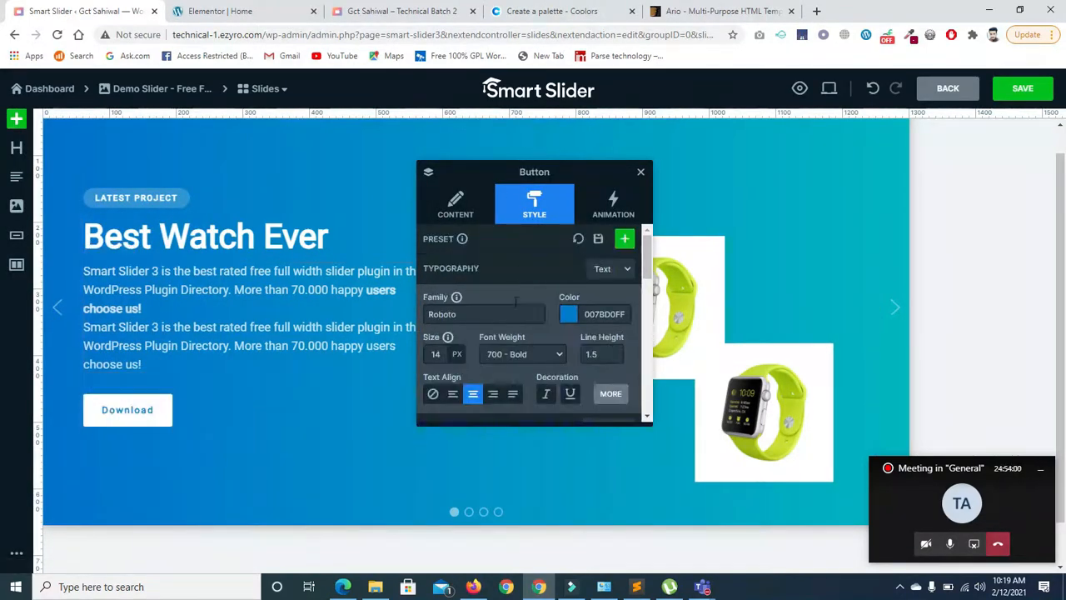
pyautogui.click(113, 416)
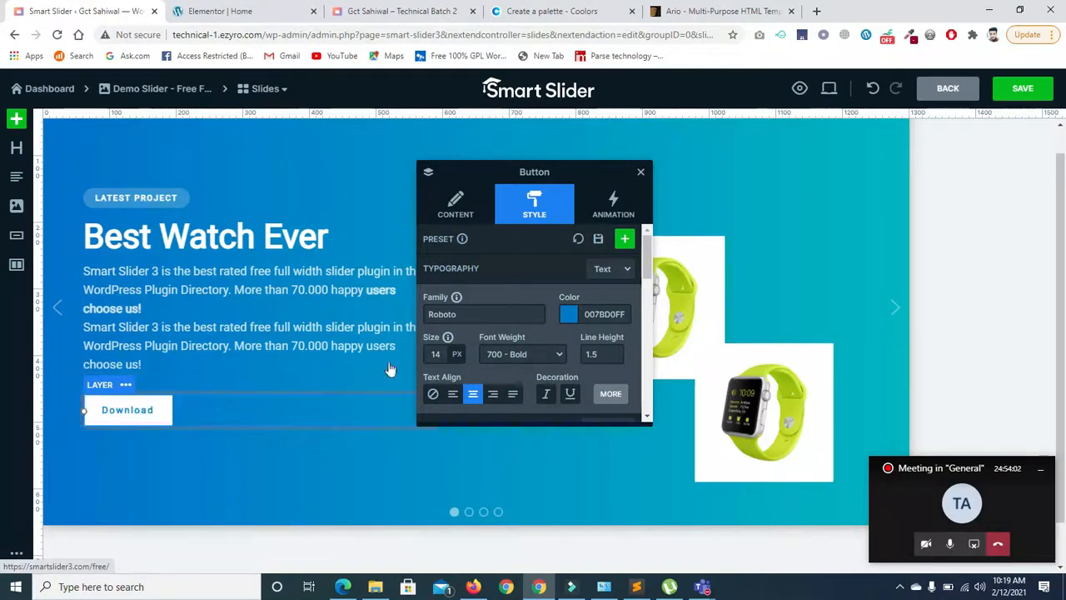
pyautogui.click(466, 215)
pyautogui.doubleClick(483, 285)
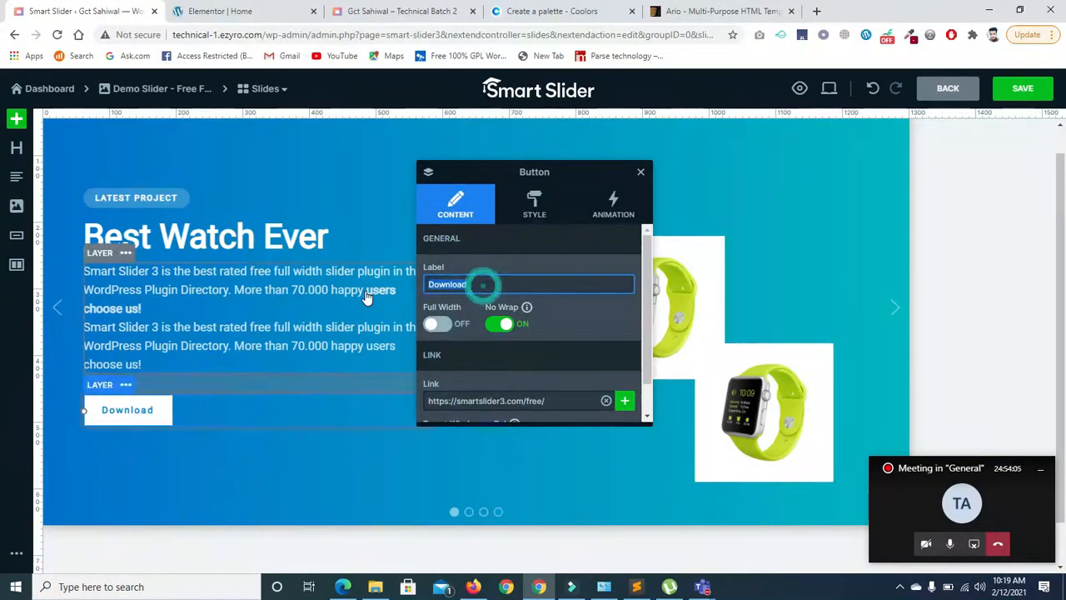
pyautogui.write('Shop Now')
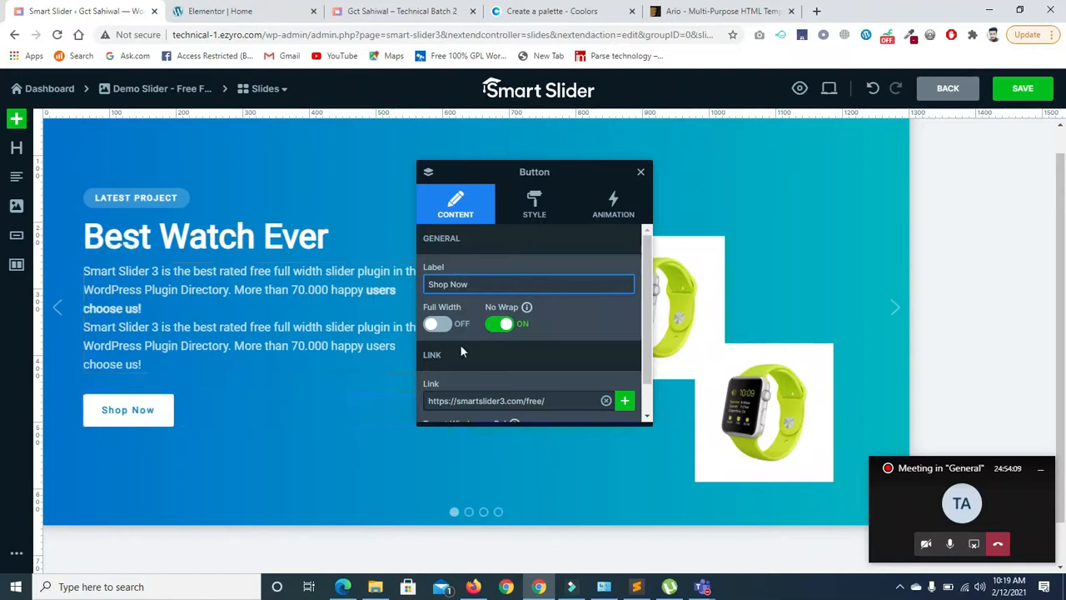
pyautogui.click(1022, 90)
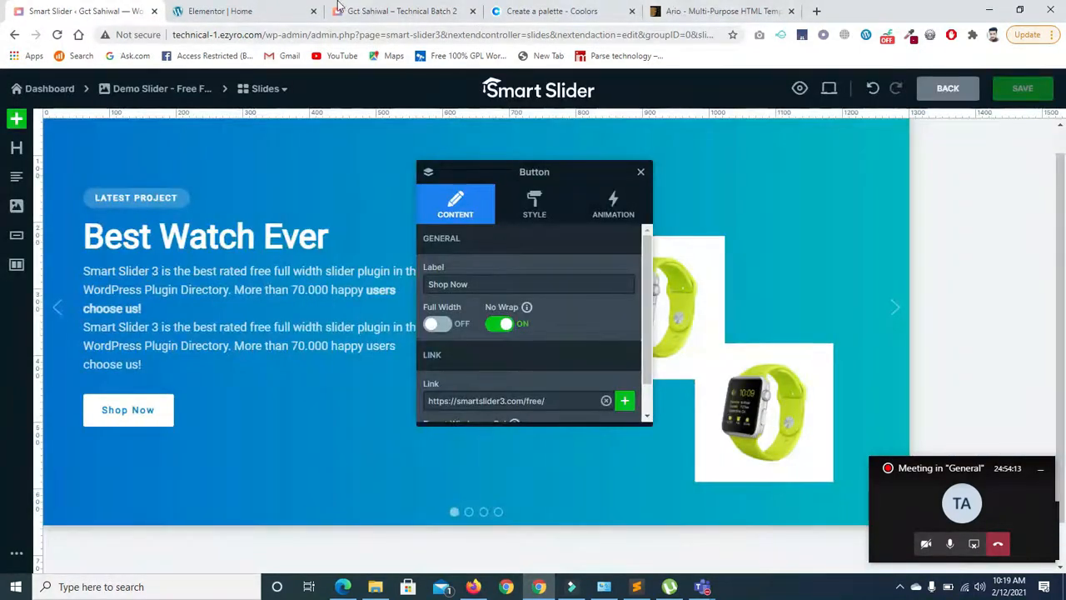
# Step: Reload the live Gct Sahiwal page and go through the slider's slides to check the edited slide
pyautogui.click(373, 13)
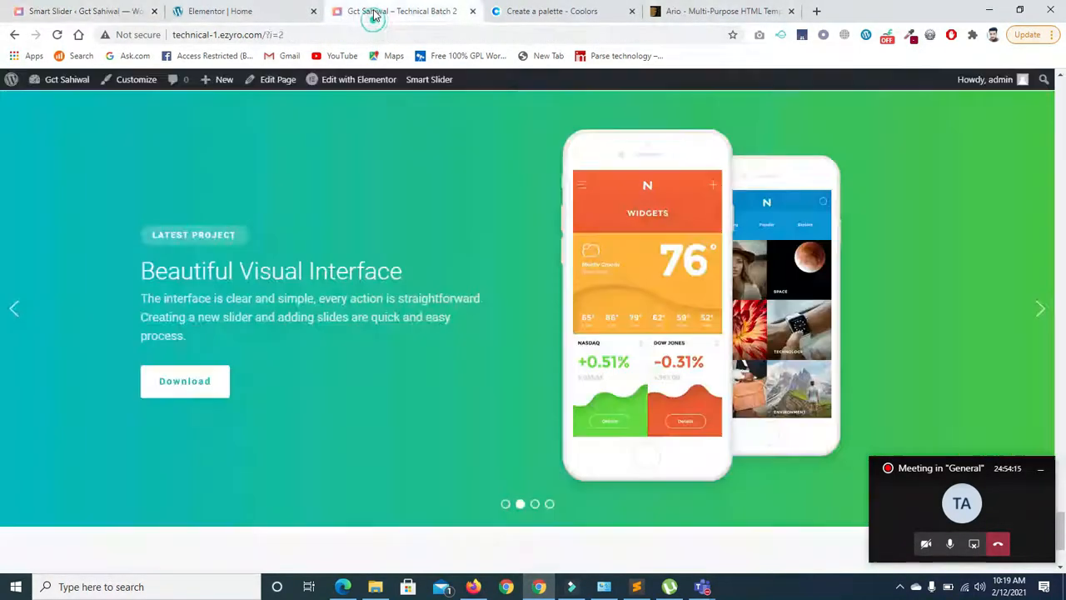
pyautogui.click(59, 35)
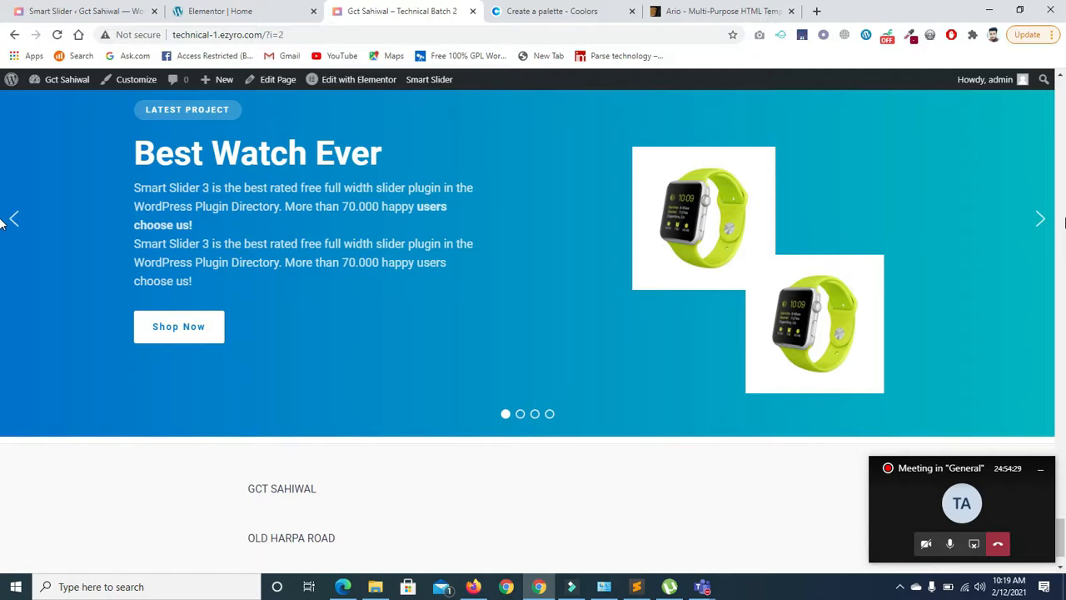
pyautogui.click(1033, 218)
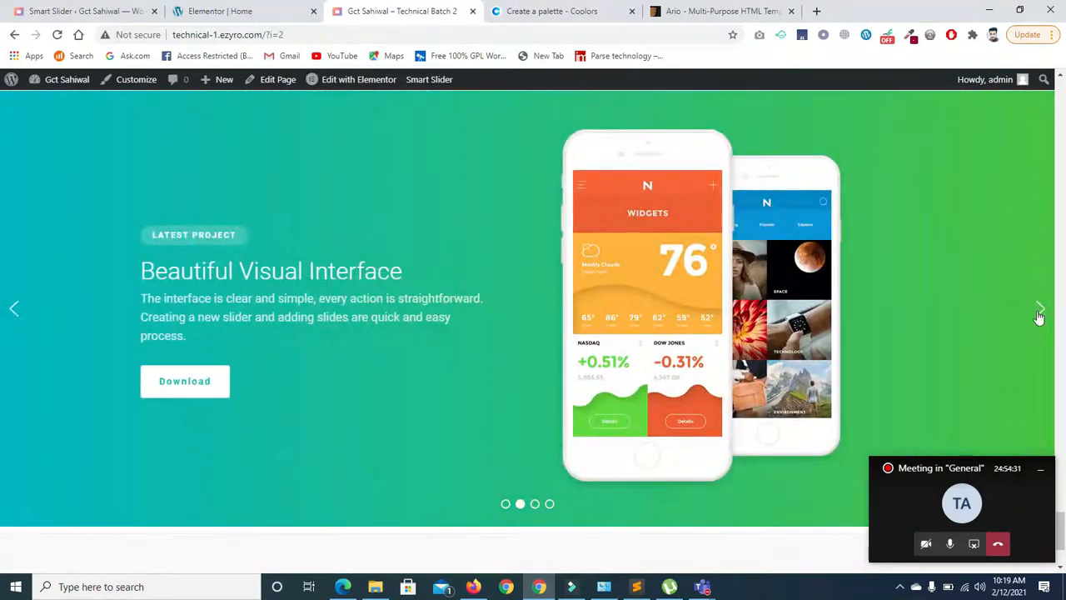
pyautogui.click(1039, 310)
pyautogui.click(1039, 310)
pyautogui.click(1039, 310)
pyautogui.click(1039, 310)
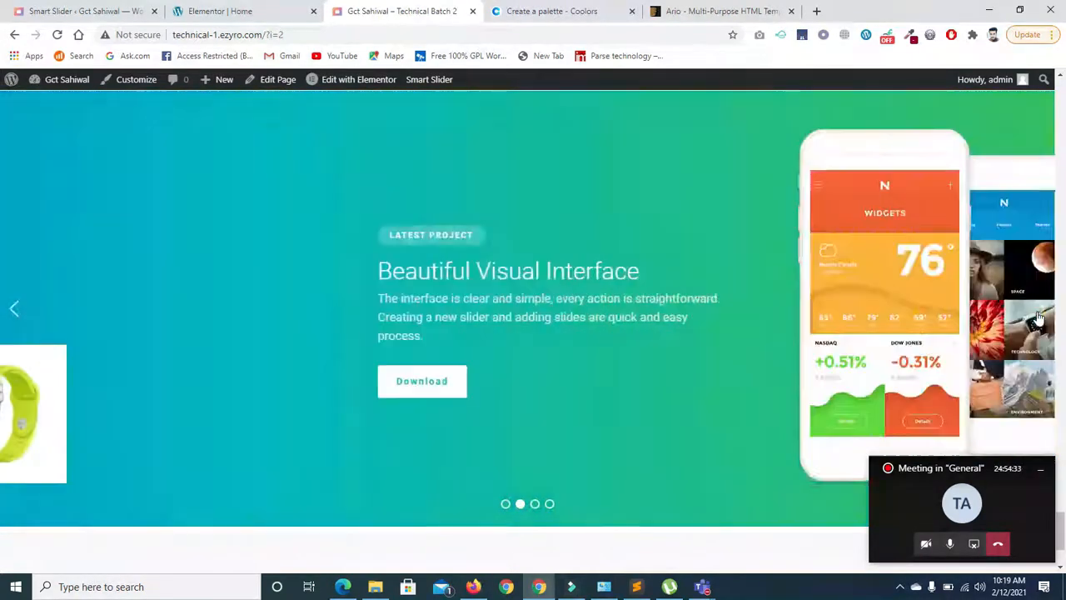
pyautogui.click(1039, 314)
pyautogui.click(1040, 315)
pyautogui.click(1040, 315)
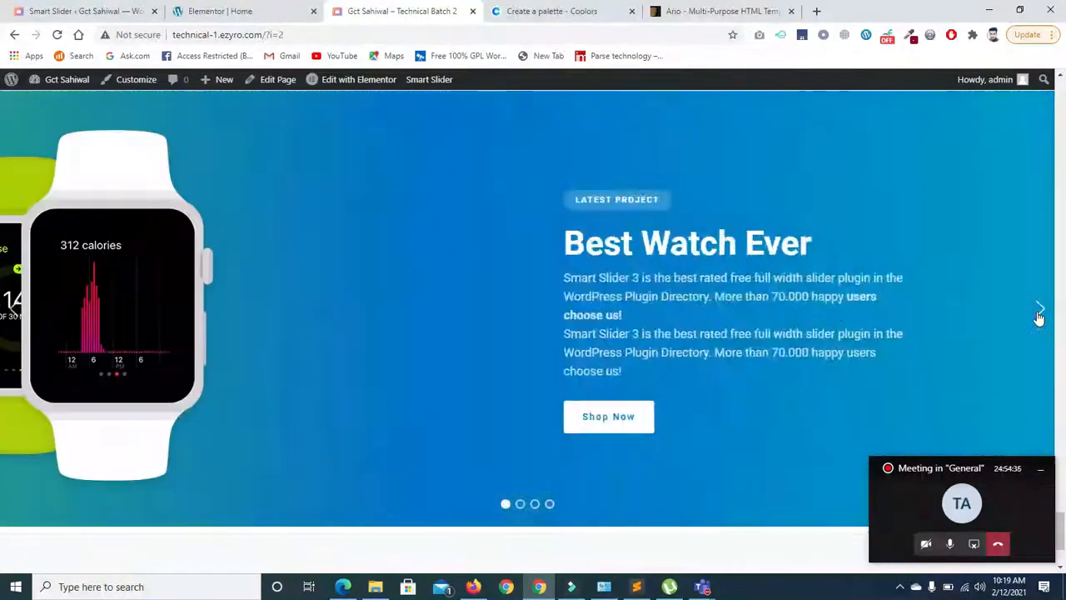
pyautogui.click(1039, 313)
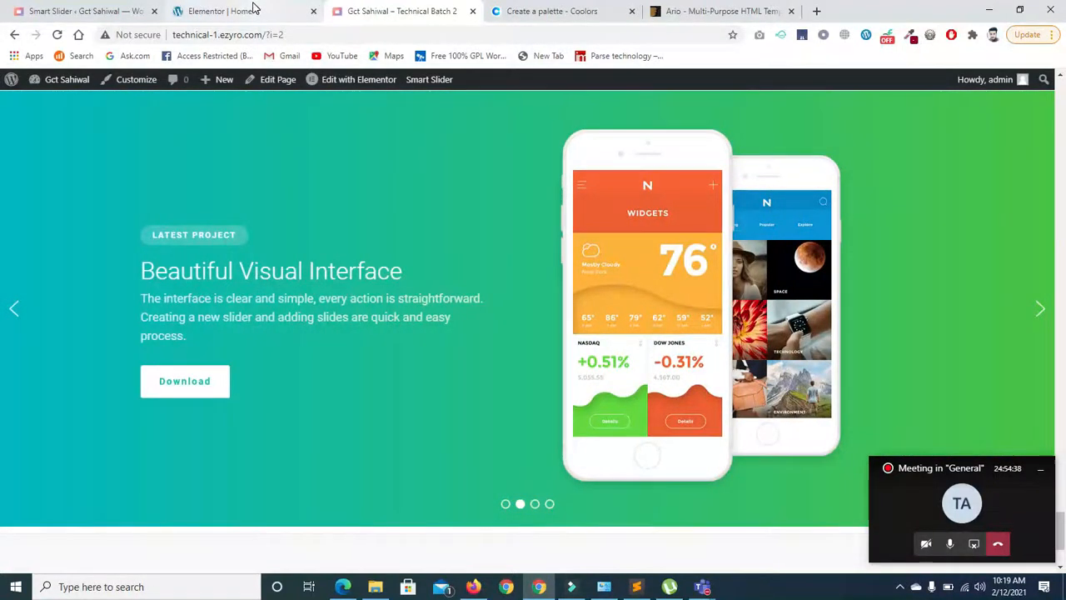
# Step: Return to the Demo Slider overview, add a blank slide and open it for editing
pyautogui.click(58, 11)
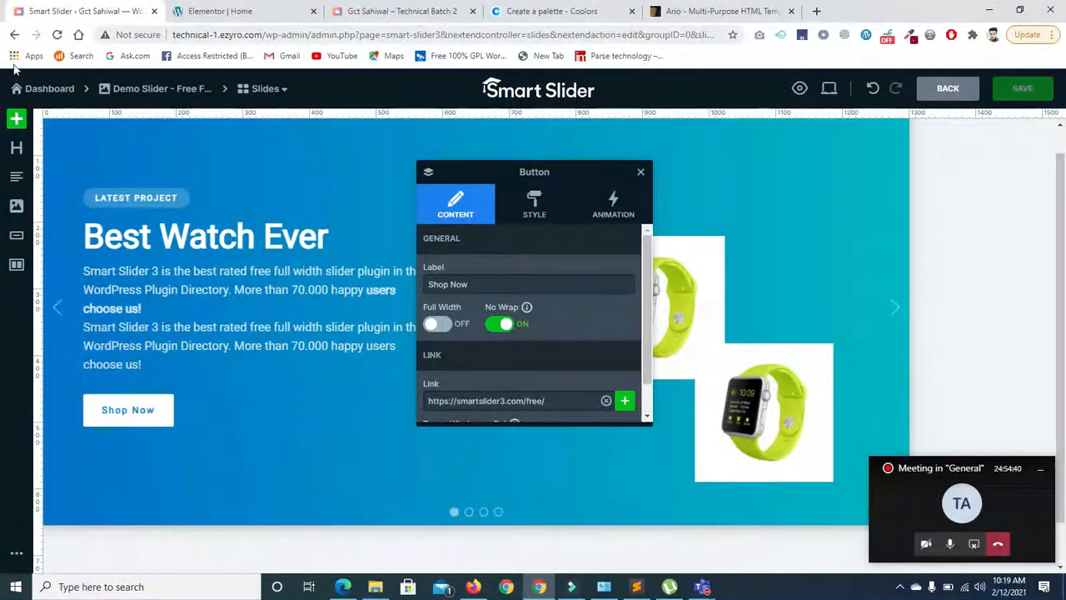
pyautogui.click(16, 34)
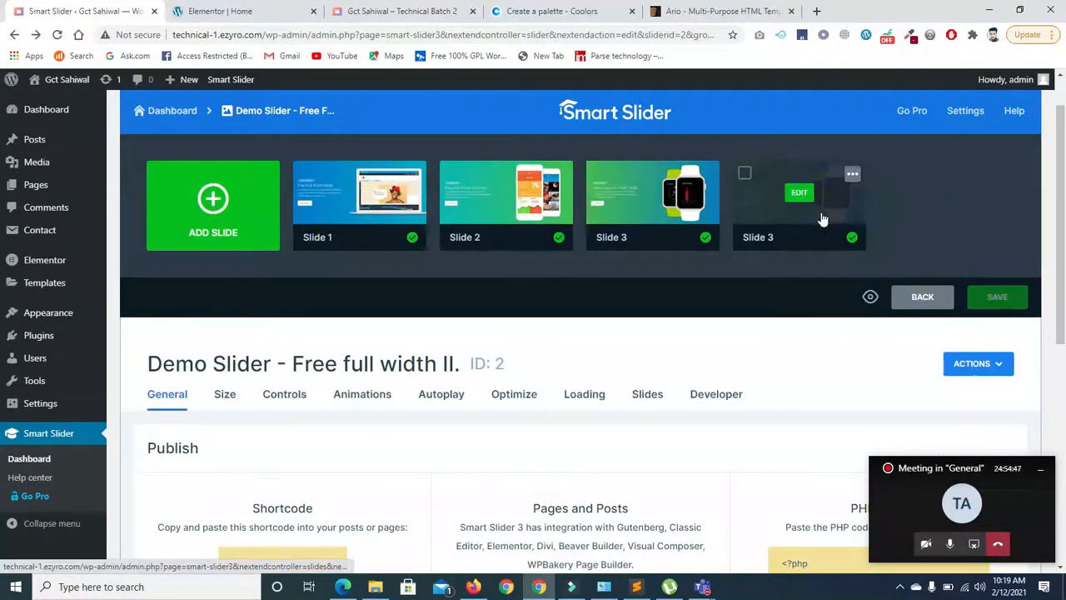
pyautogui.click(212, 208)
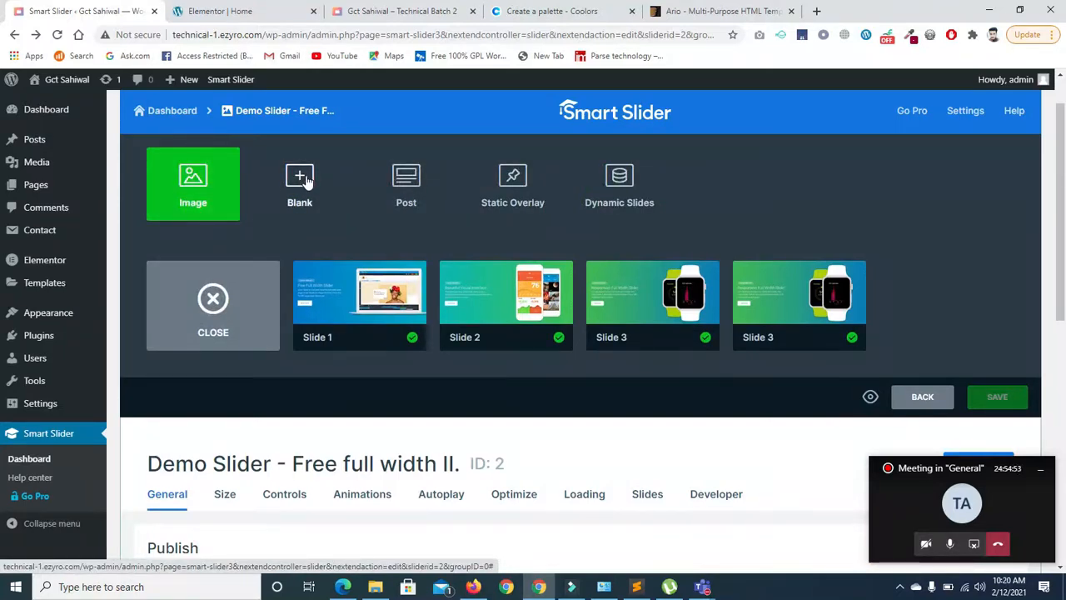
pyautogui.click(305, 180)
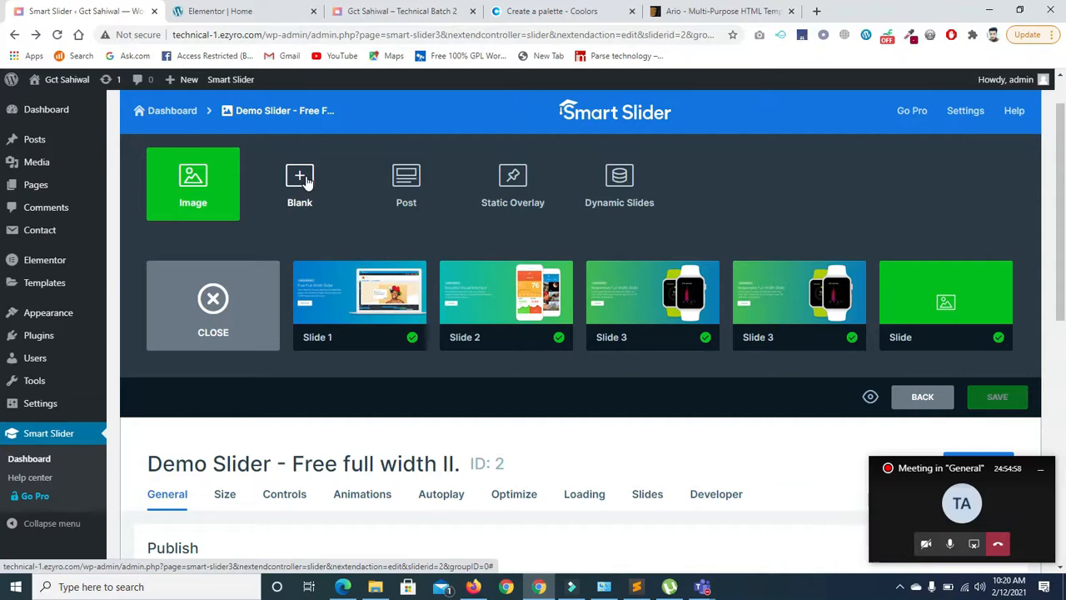
pyautogui.click(948, 294)
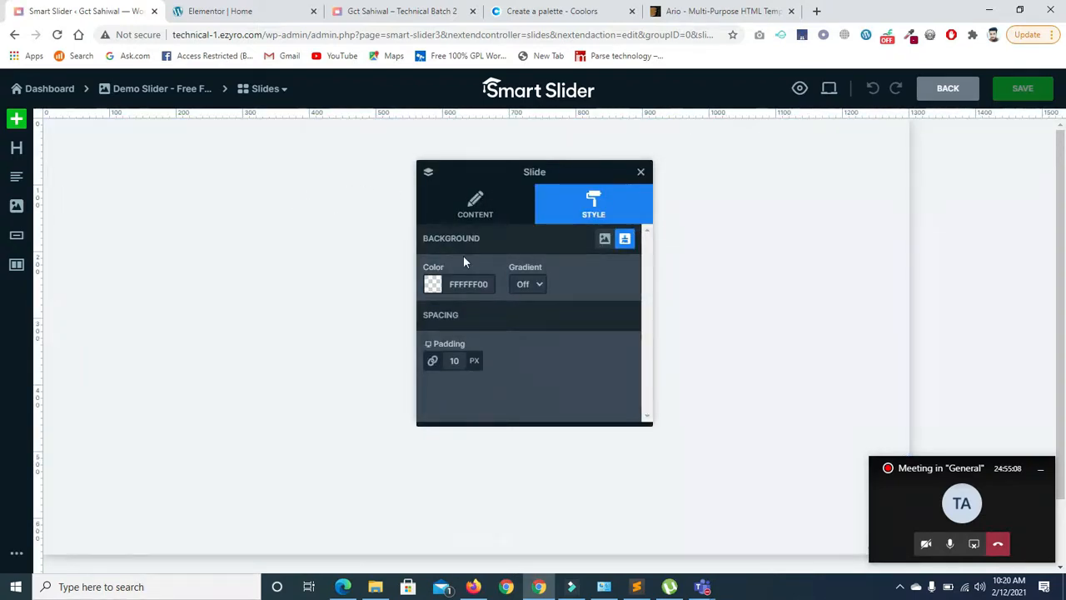
# Step: Give the blank slide a horizontal background gradient from green 5CBA3CFF to blue 357CBDFF
pyautogui.click(432, 284)
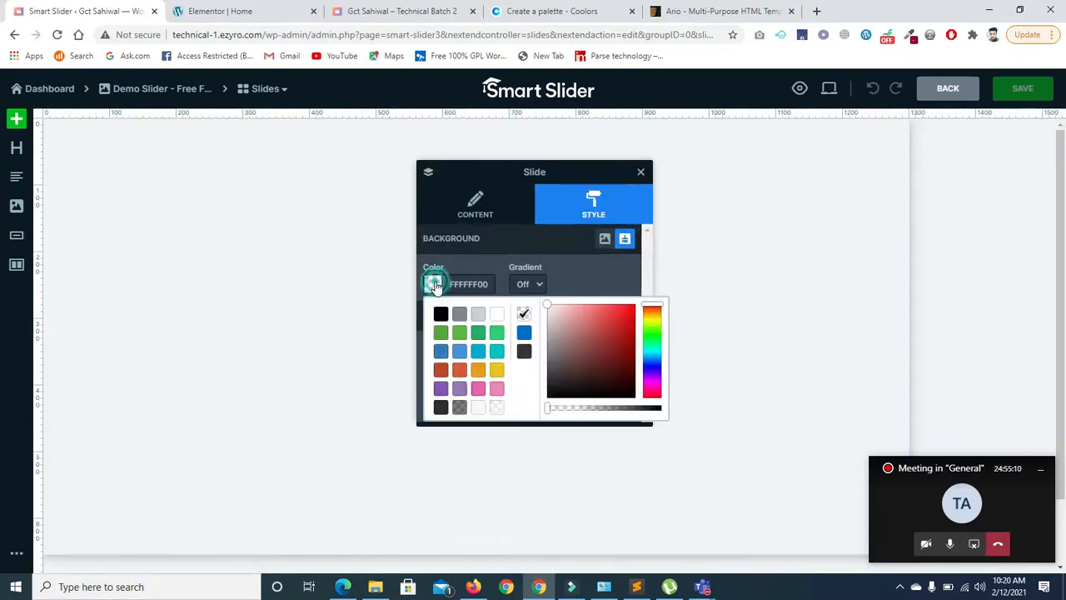
pyautogui.click(465, 341)
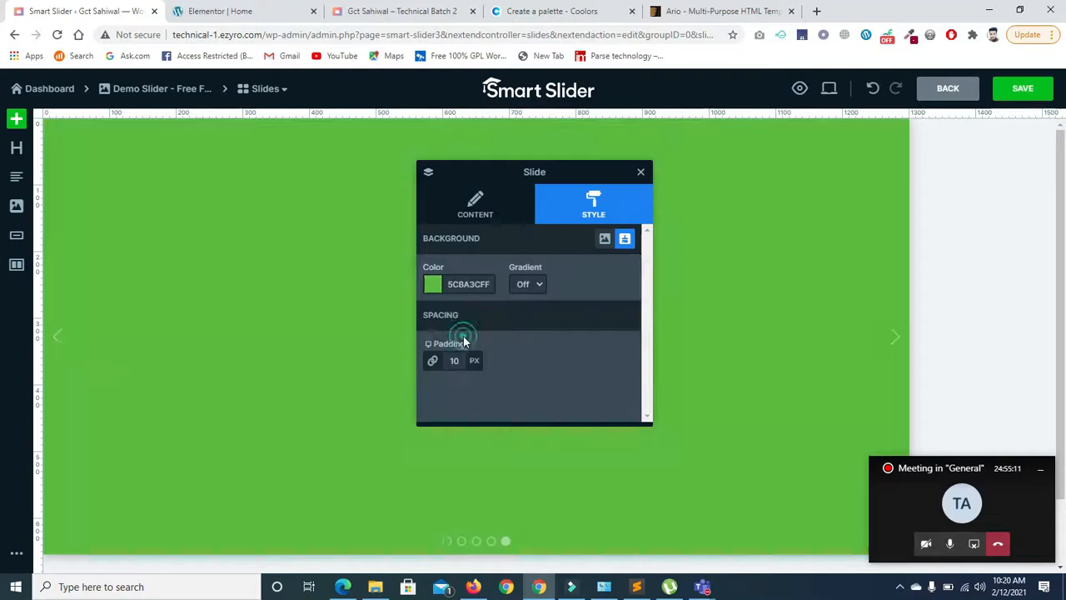
pyautogui.click(539, 286)
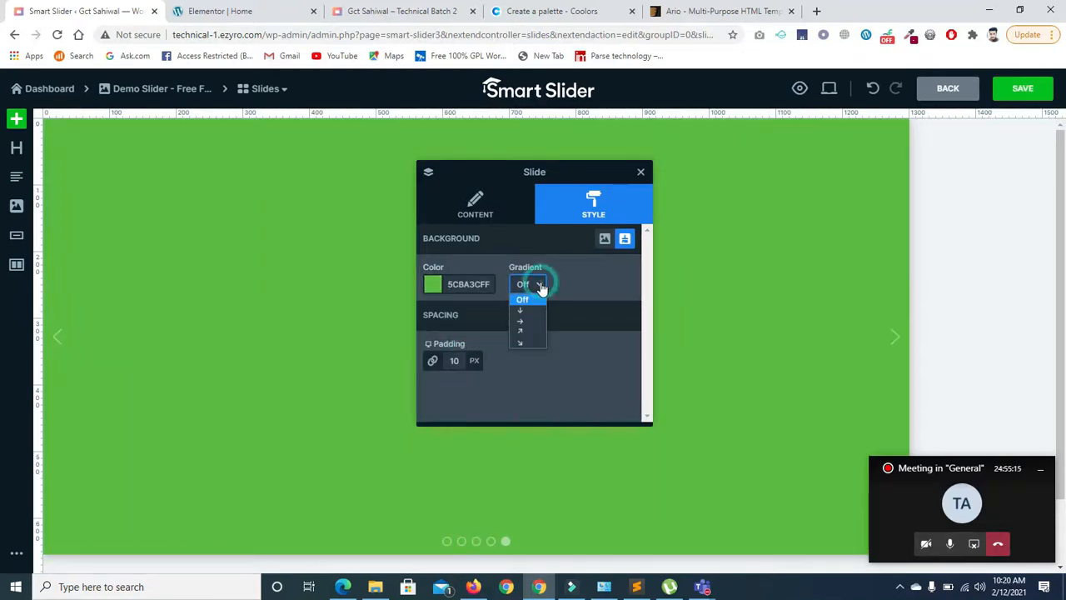
pyautogui.click(522, 322)
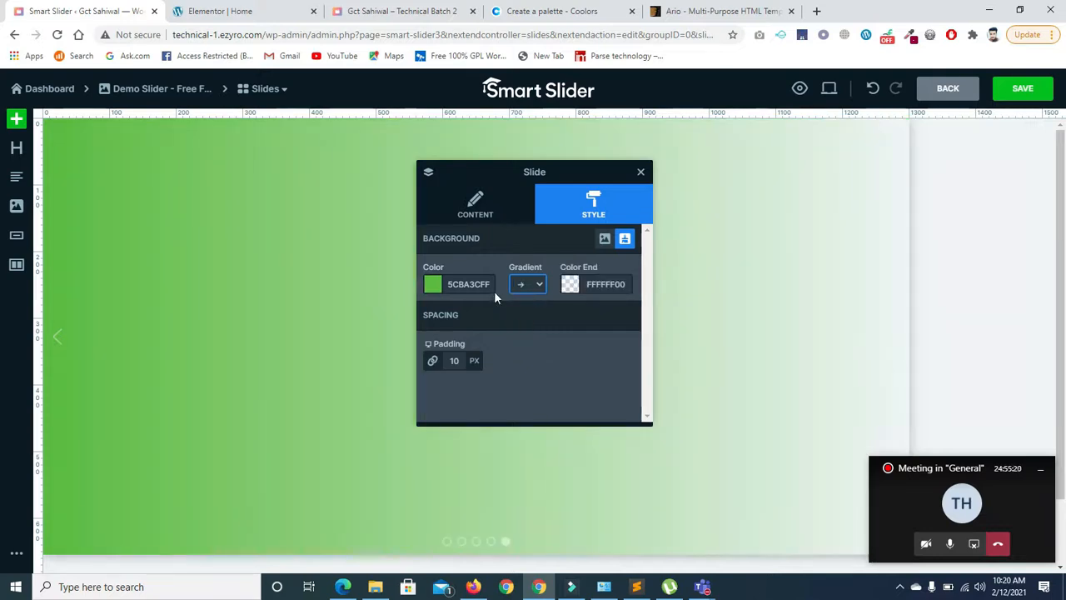
pyautogui.click(571, 288)
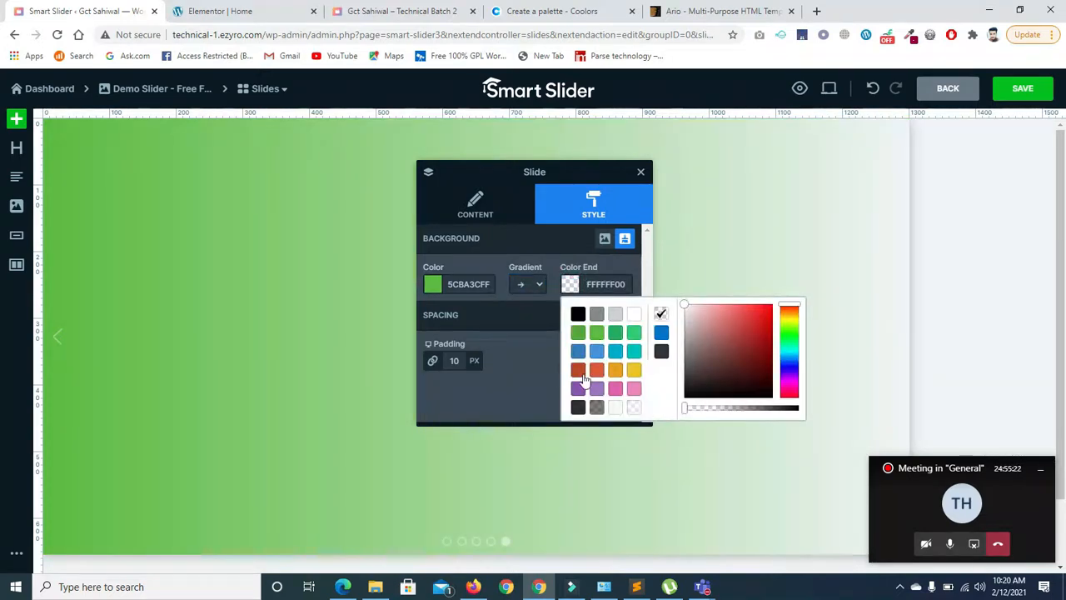
pyautogui.click(578, 352)
# Step: Try the different directions for the background gradient and settle on the diagonal one running down to the right
pyautogui.click(537, 284)
pyautogui.click(519, 342)
pyautogui.click(533, 287)
pyautogui.click(530, 323)
pyautogui.click(526, 284)
pyautogui.click(521, 310)
pyautogui.click(525, 286)
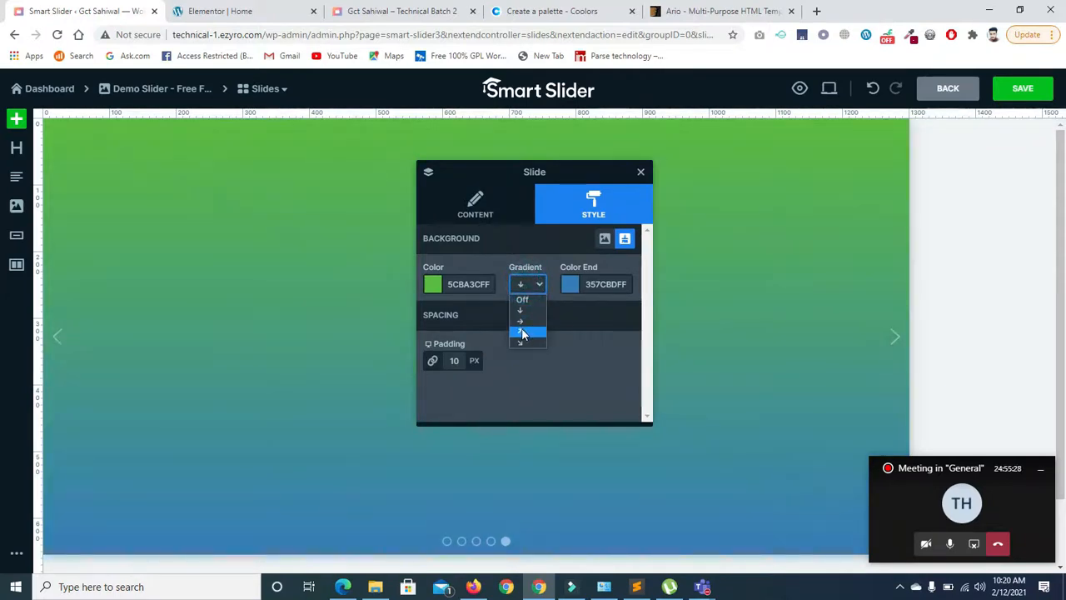
pyautogui.click(521, 331)
pyautogui.click(528, 284)
pyautogui.click(523, 343)
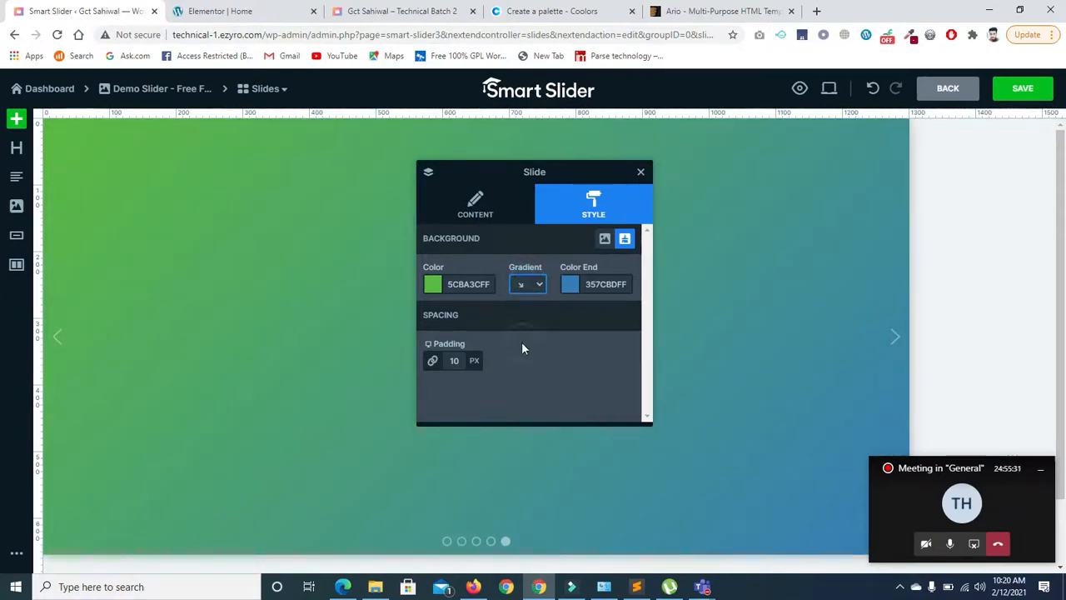
# Step: Try other start colours for the background gradient and settle on light green 2ECC71FF
pyautogui.click(432, 285)
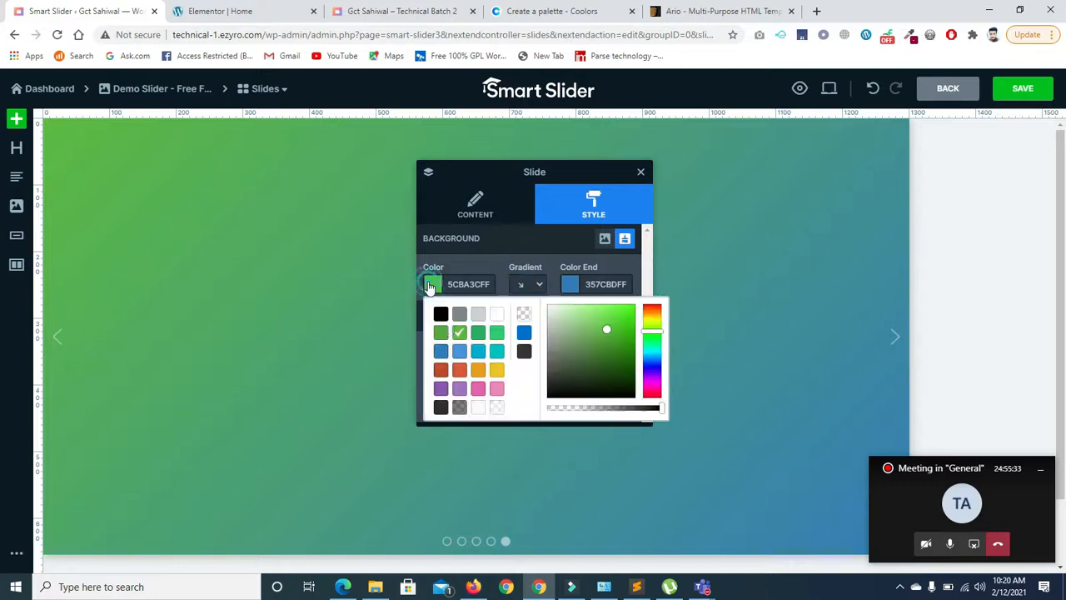
pyautogui.click(441, 352)
pyautogui.click(435, 284)
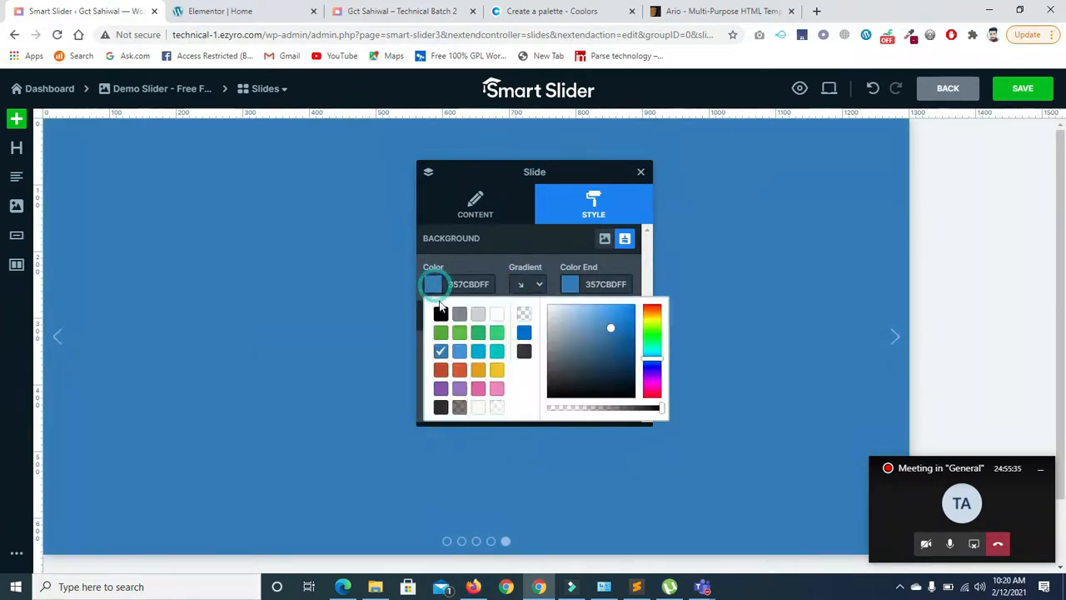
pyautogui.click(481, 336)
pyautogui.click(432, 284)
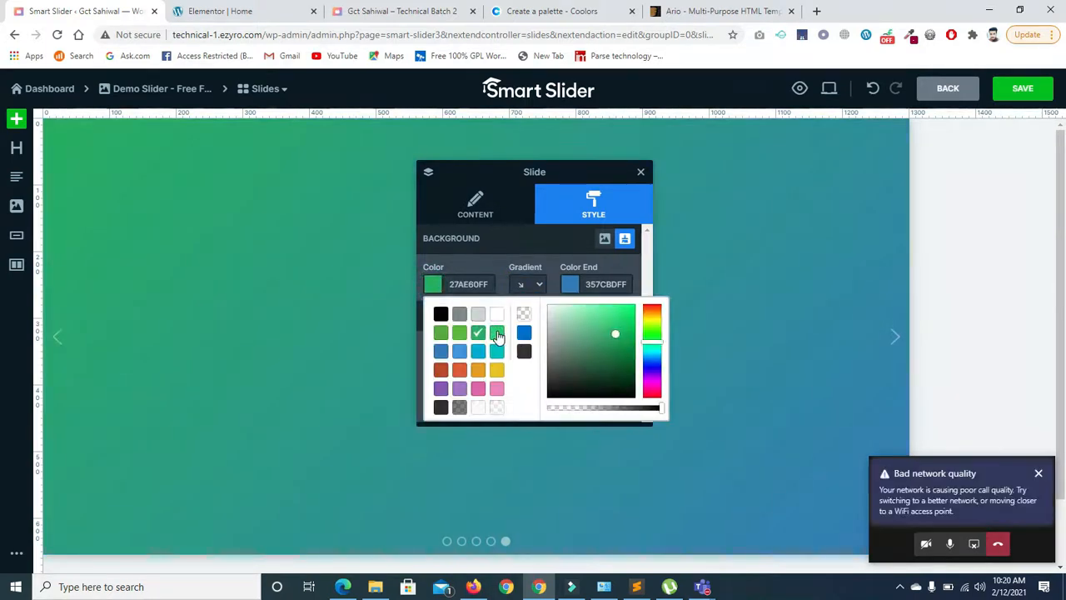
pyautogui.click(497, 332)
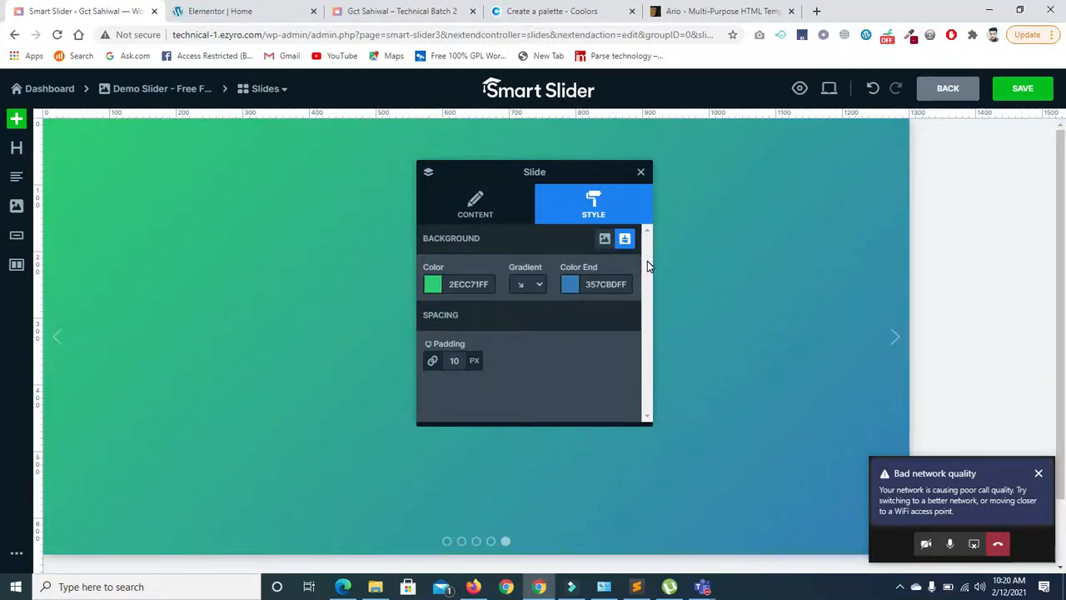
# Step: Set the slide's background image to HERO_SEAsia_Natural_Wonders_shutterstock_440952967.jpg from the media library
pyautogui.click(604, 239)
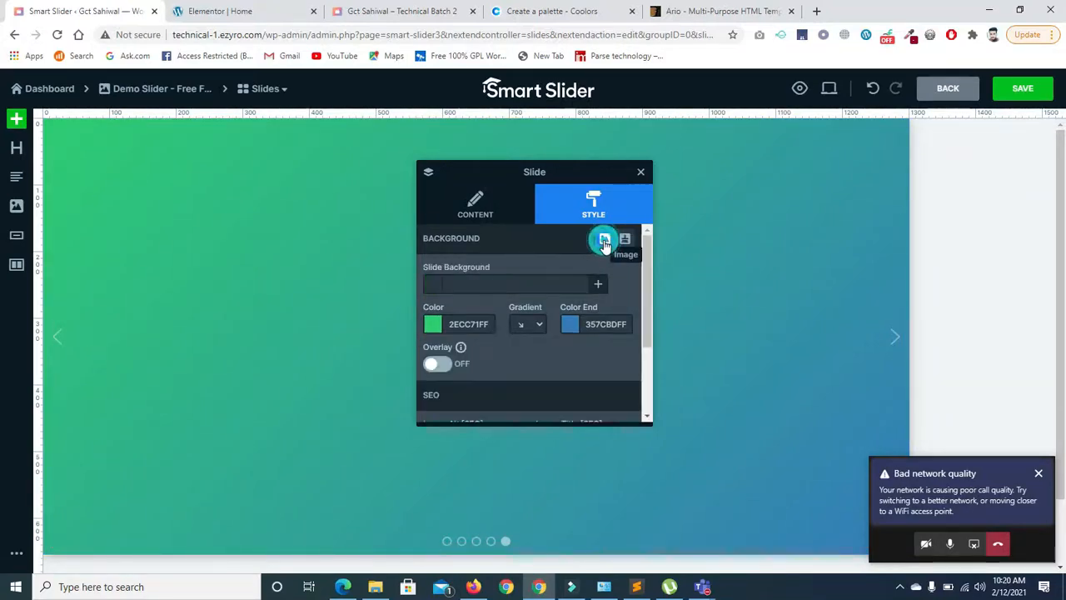
pyautogui.click(597, 284)
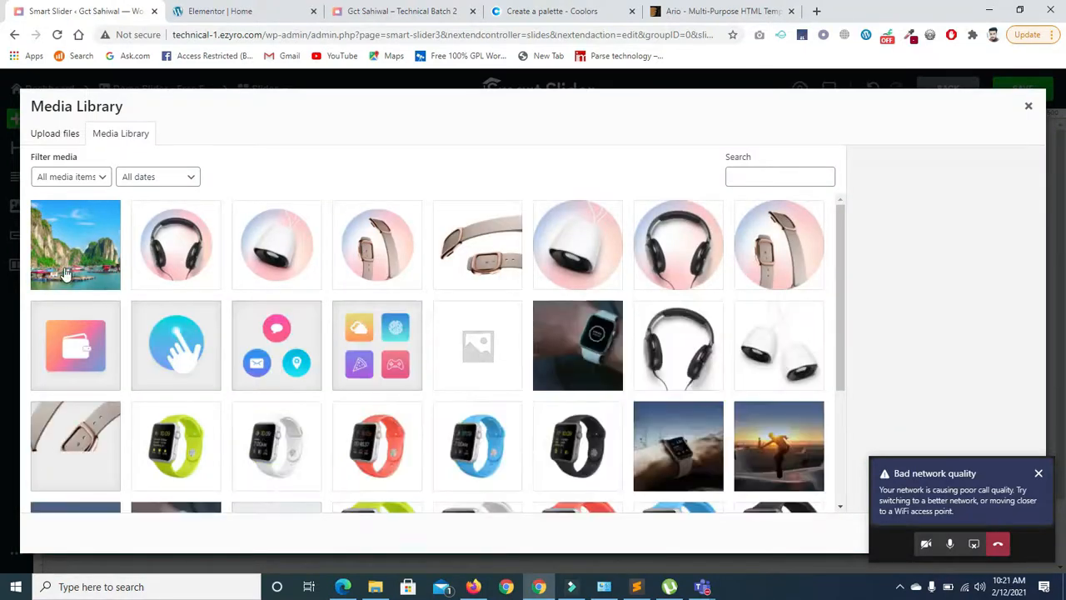
pyautogui.click(106, 278)
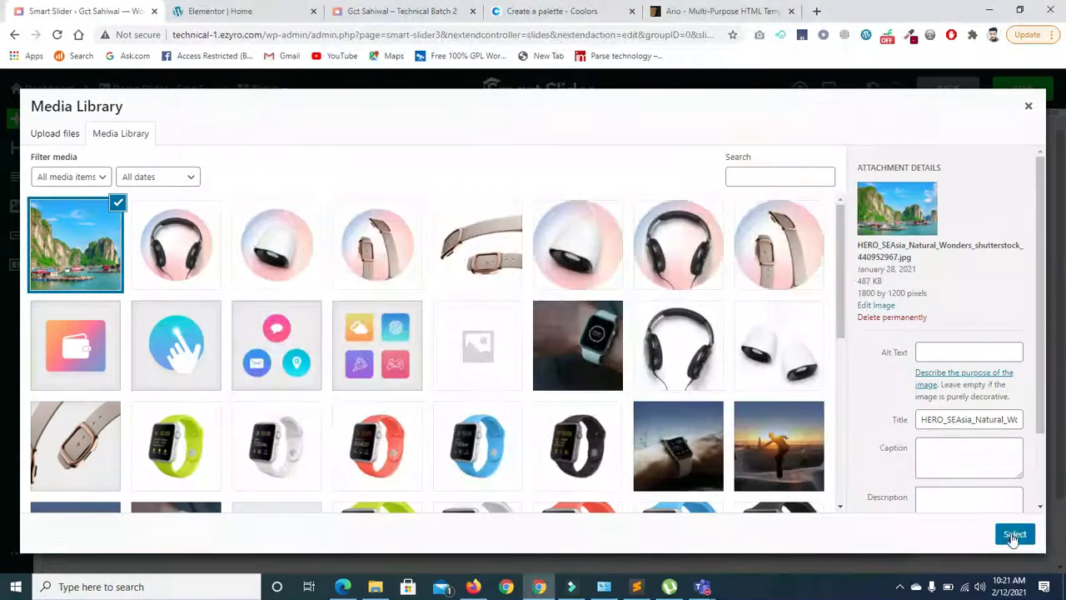
pyautogui.click(1013, 535)
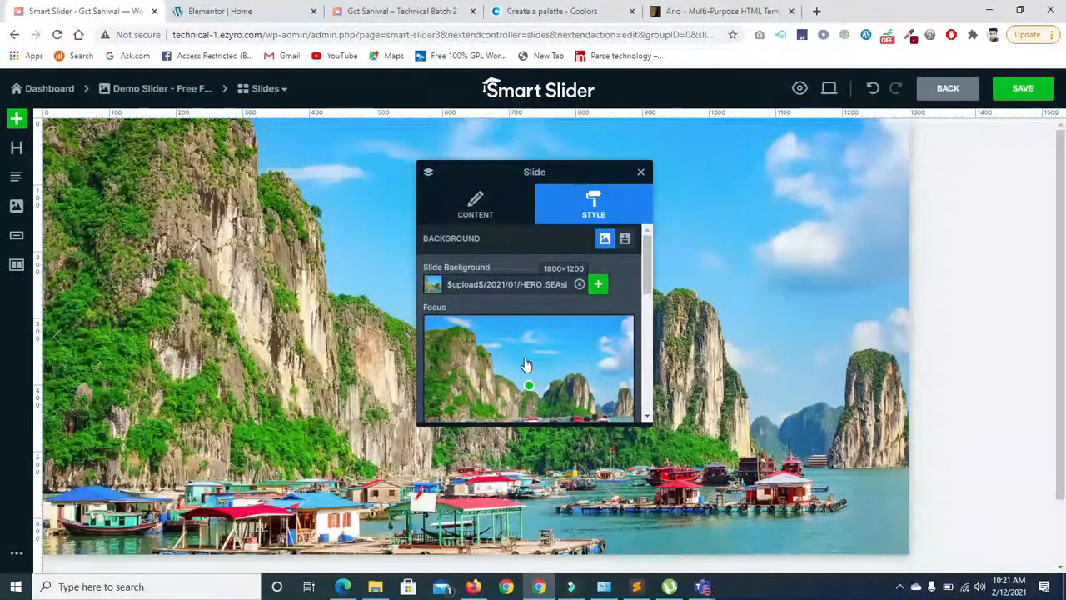
pyautogui.moveTo(703, 588)
pyautogui.click(642, 512)
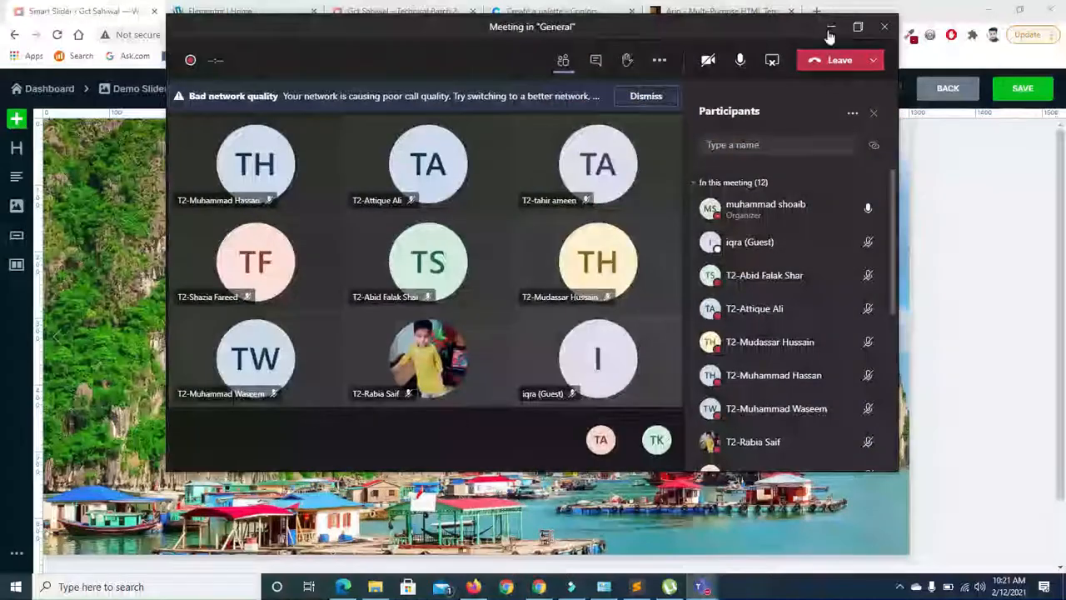
pyautogui.click(831, 30)
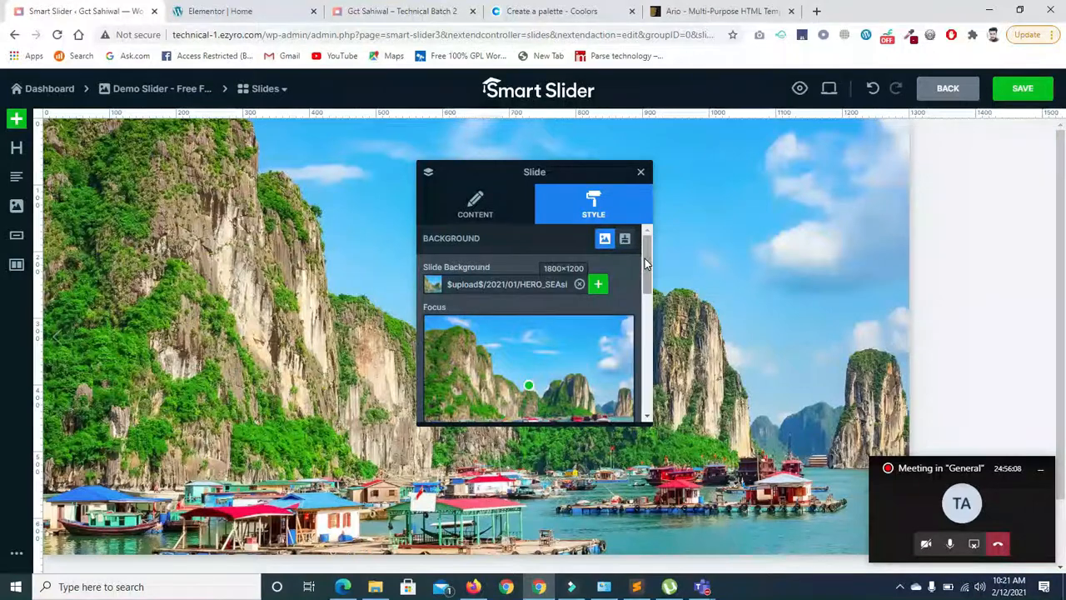
# Step: Try the Blur fit, Fit and Center fill modes for the slide's background image and settle on Stretch
pyautogui.moveTo(645, 259); pyautogui.dragTo(634, 333)
pyautogui.click(468, 329)
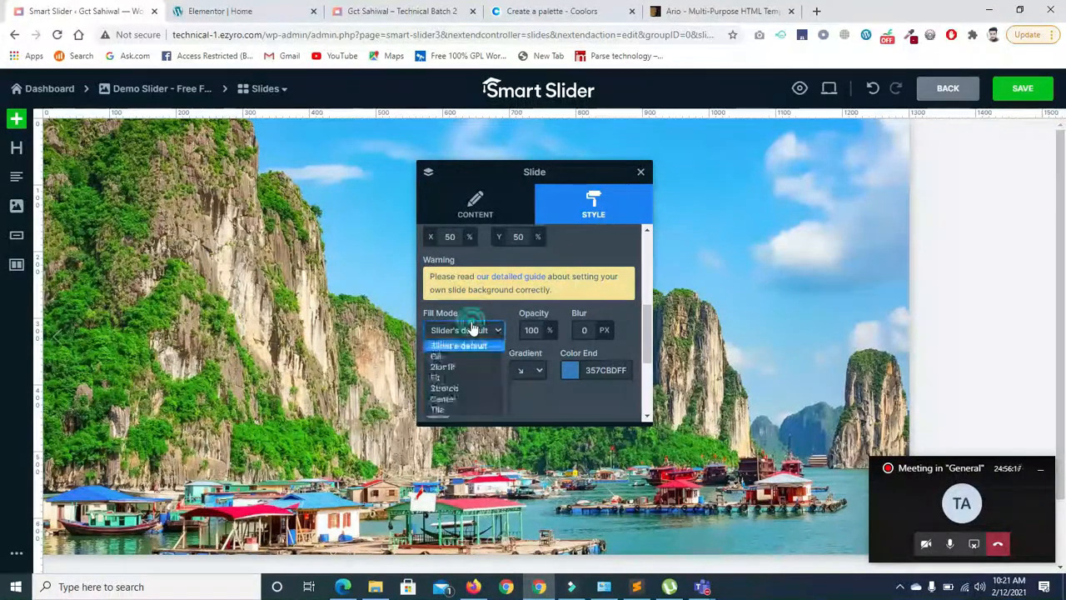
pyautogui.click(458, 371)
pyautogui.click(463, 330)
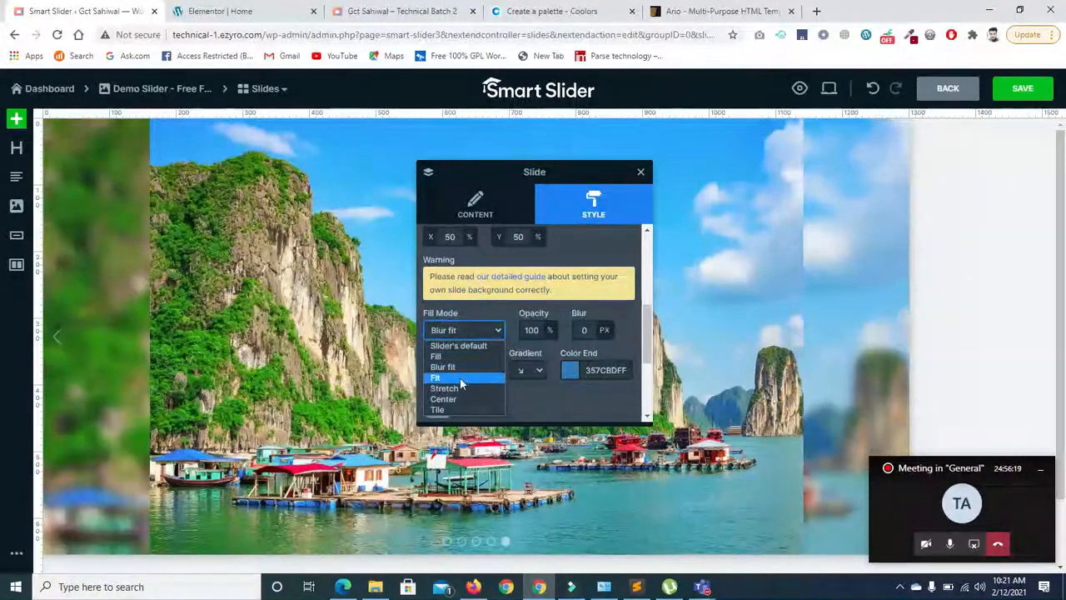
pyautogui.click(458, 377)
pyautogui.click(463, 336)
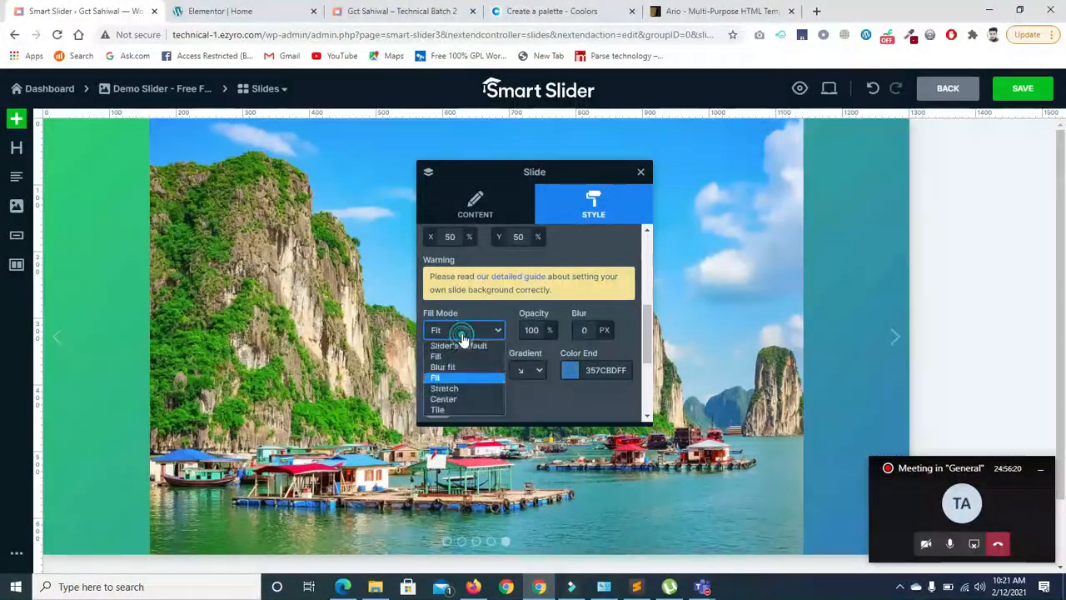
pyautogui.click(460, 400)
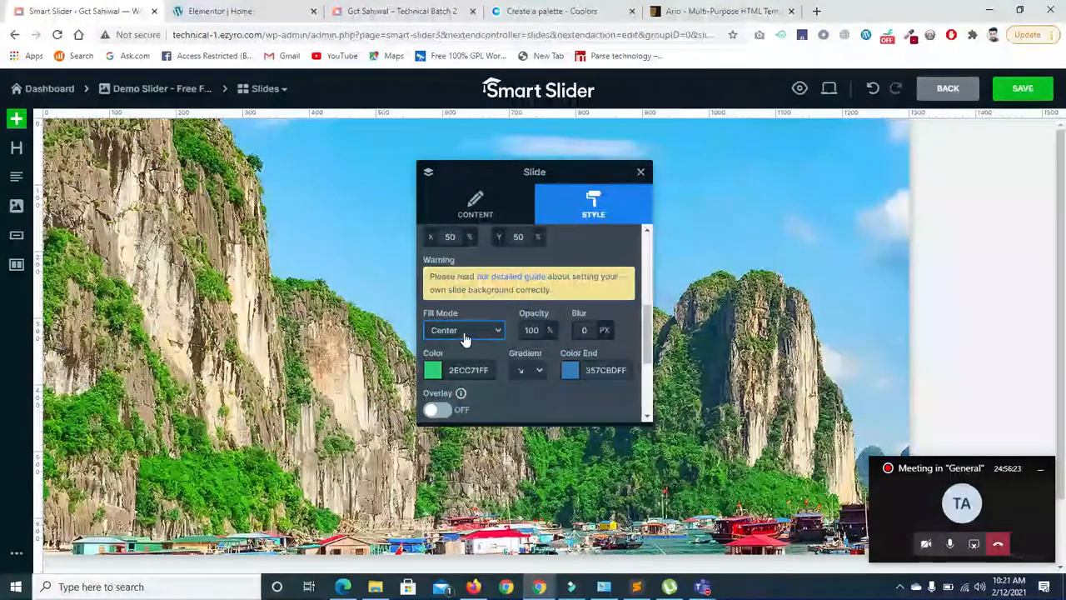
pyautogui.click(465, 337)
pyautogui.click(461, 380)
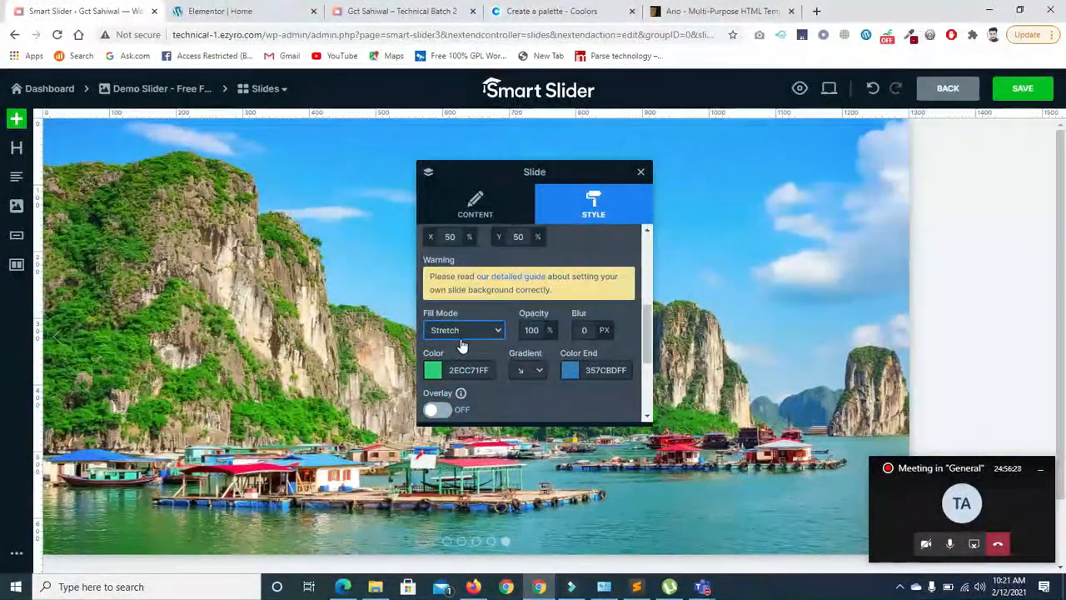
# Step: Set the slide background image's opacity to 52% and open the gradient's start colour for editing
pyautogui.click(537, 330)
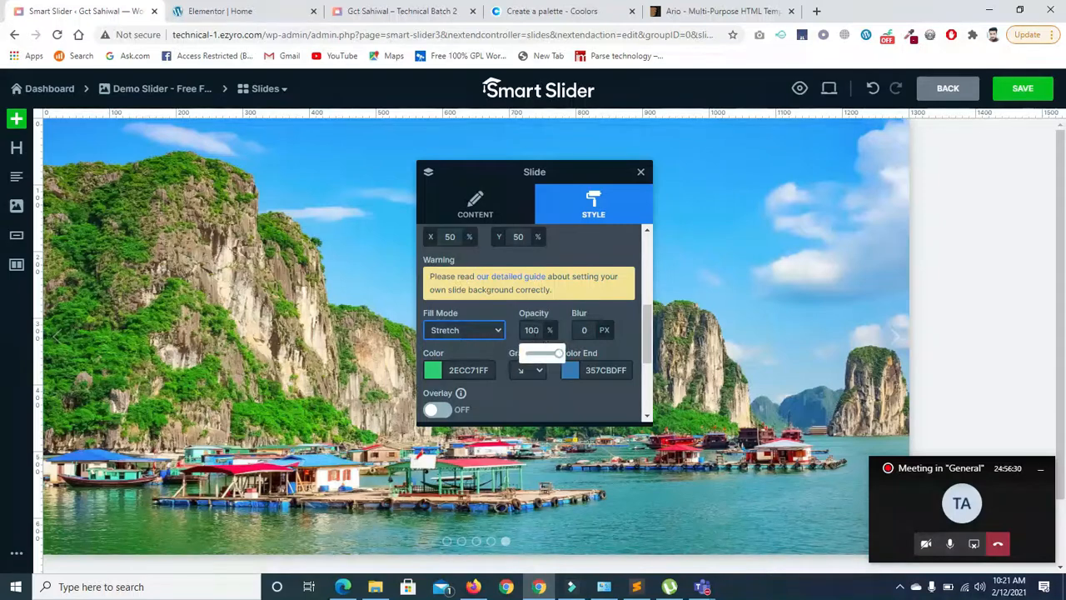
pyautogui.moveTo(558, 354); pyautogui.dragTo(533, 354)
pyautogui.moveTo(532, 353); pyautogui.dragTo(542, 354)
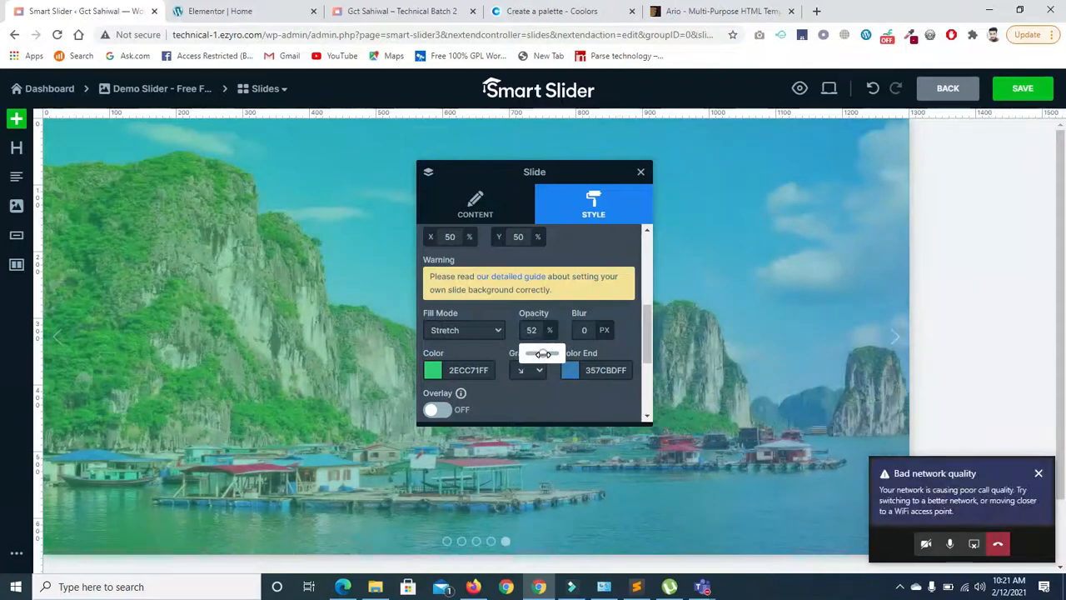
pyautogui.click(433, 376)
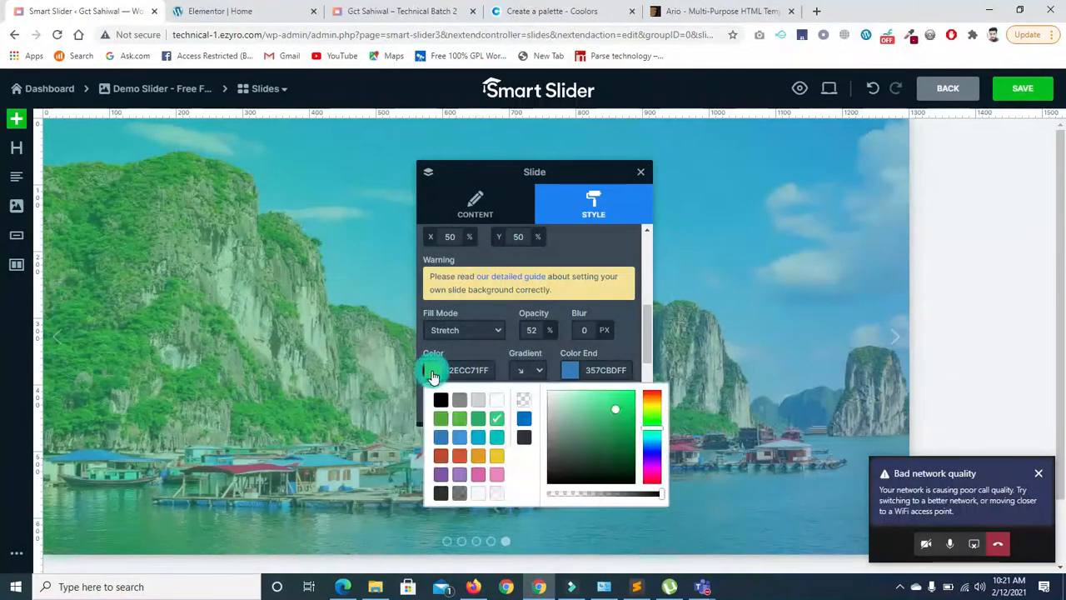
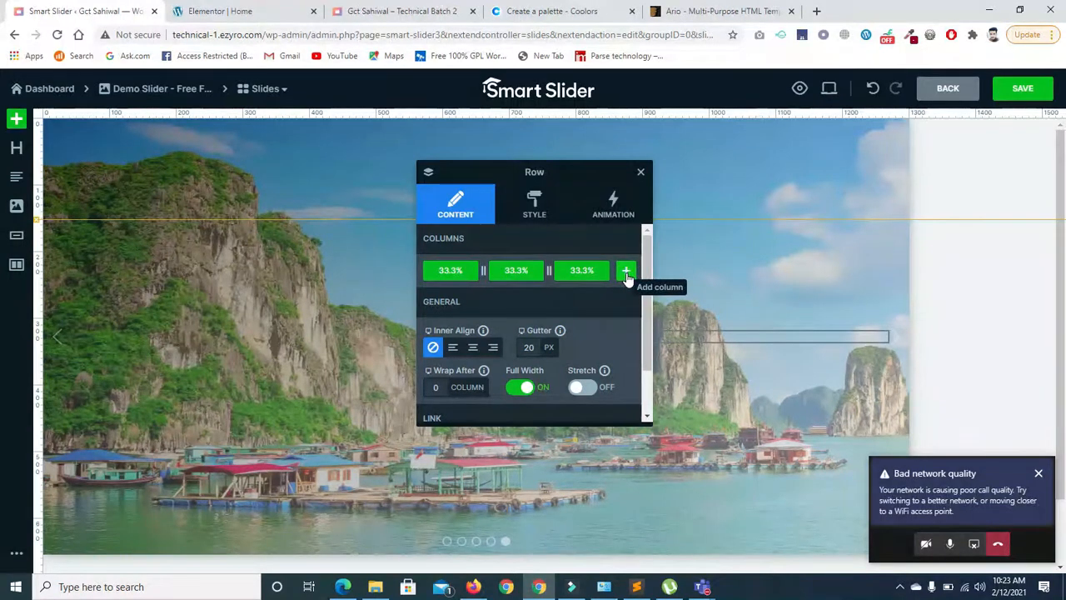
# Step: Add a fourth column to the row and resize the third column to 21% and the fourth to 29%
pyautogui.click(627, 272)
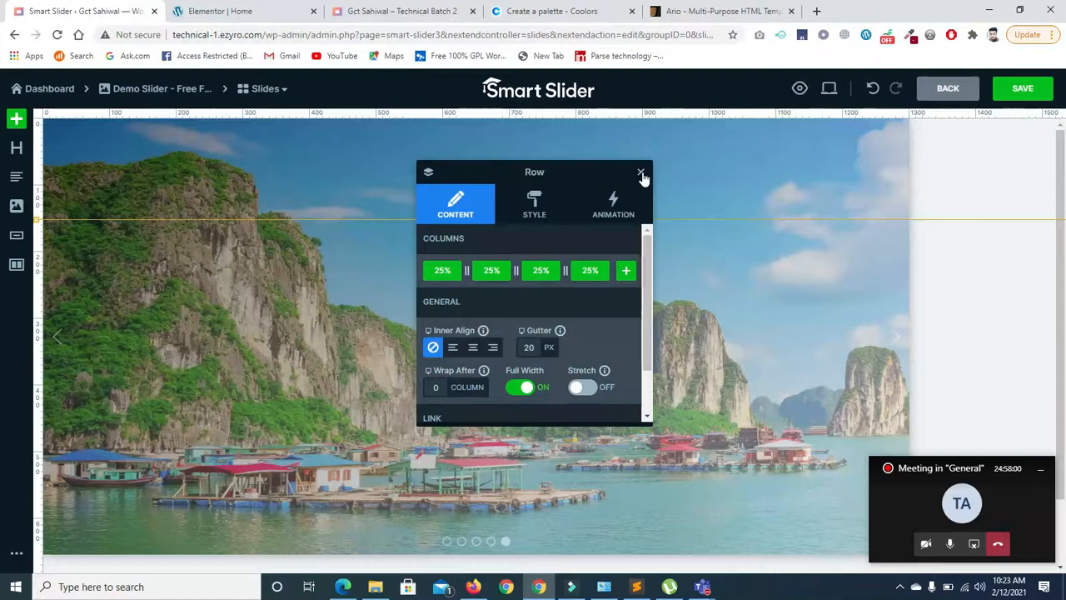
pyautogui.moveTo(564, 269)
pyautogui.mouseDown()
pyautogui.moveTo(606, 270)
pyautogui.moveTo(545, 270)
pyautogui.moveTo(556, 270)
pyautogui.mouseUp()
pyautogui.rightClick(556, 270)
pyautogui.press('Escape')
# Step: Examine the content, style and animation settings of the row's third column
pyautogui.click(540, 272)
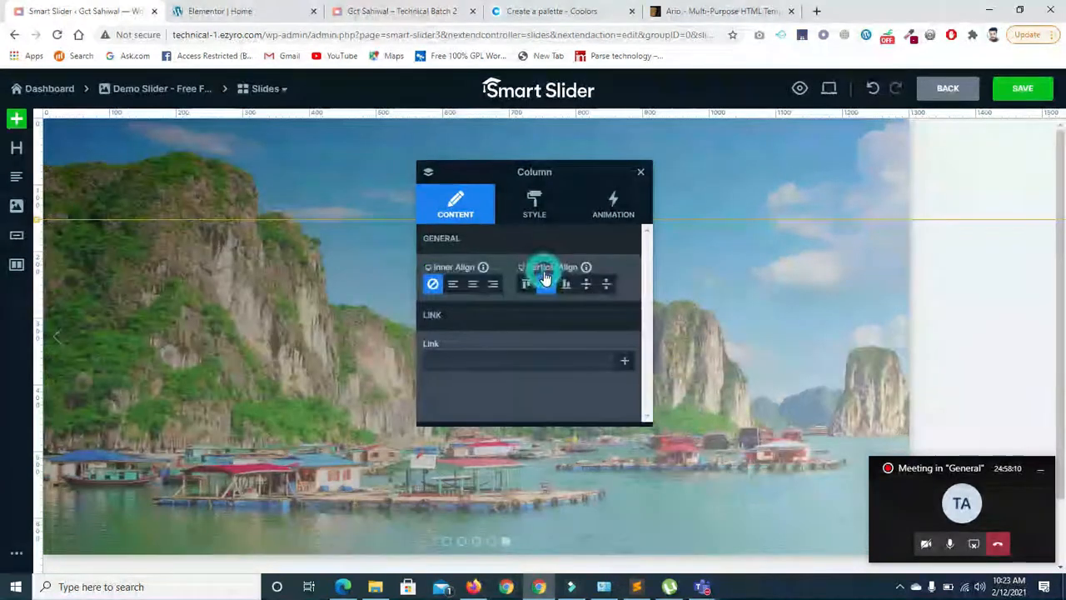
pyautogui.click(532, 204)
pyautogui.click(454, 204)
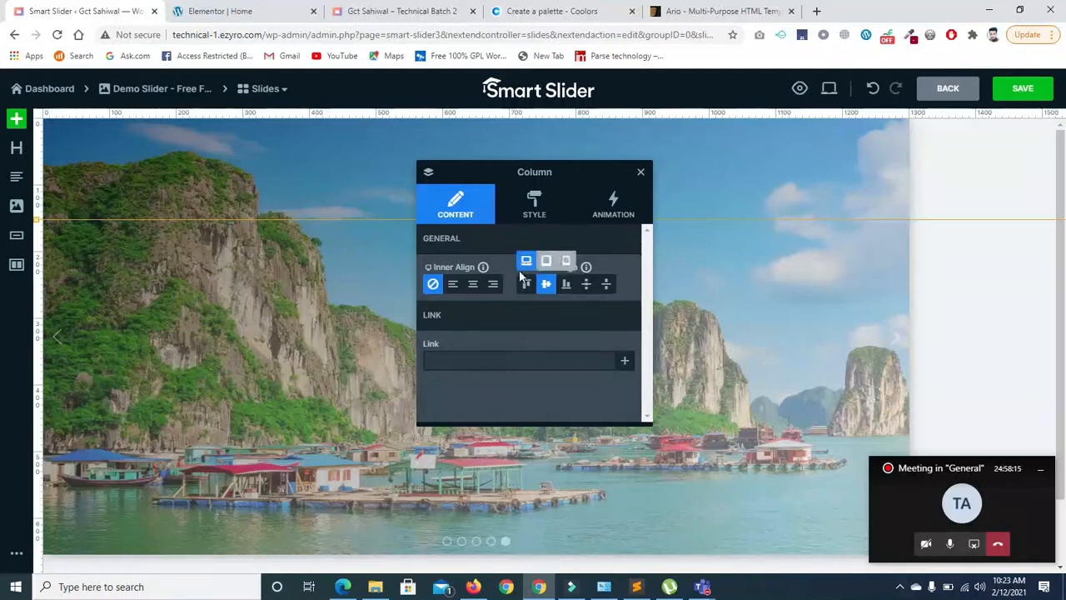
pyautogui.click(535, 202)
pyautogui.moveTo(645, 274); pyautogui.dragTo(655, 157)
pyautogui.click(612, 218)
pyautogui.click(543, 218)
pyautogui.click(460, 217)
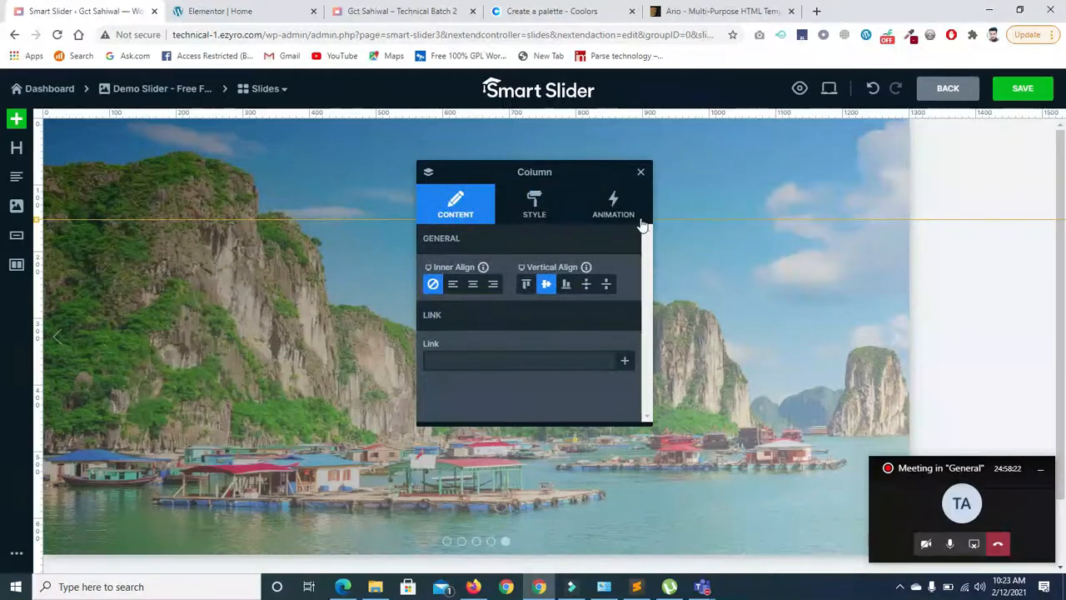
pyautogui.click(536, 215)
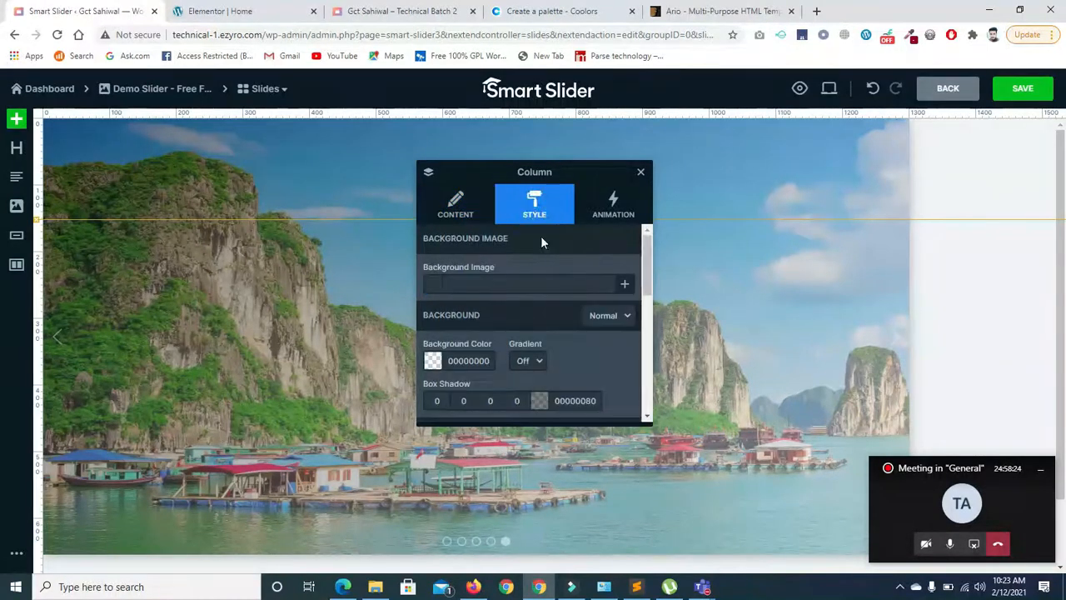
pyautogui.click(641, 171)
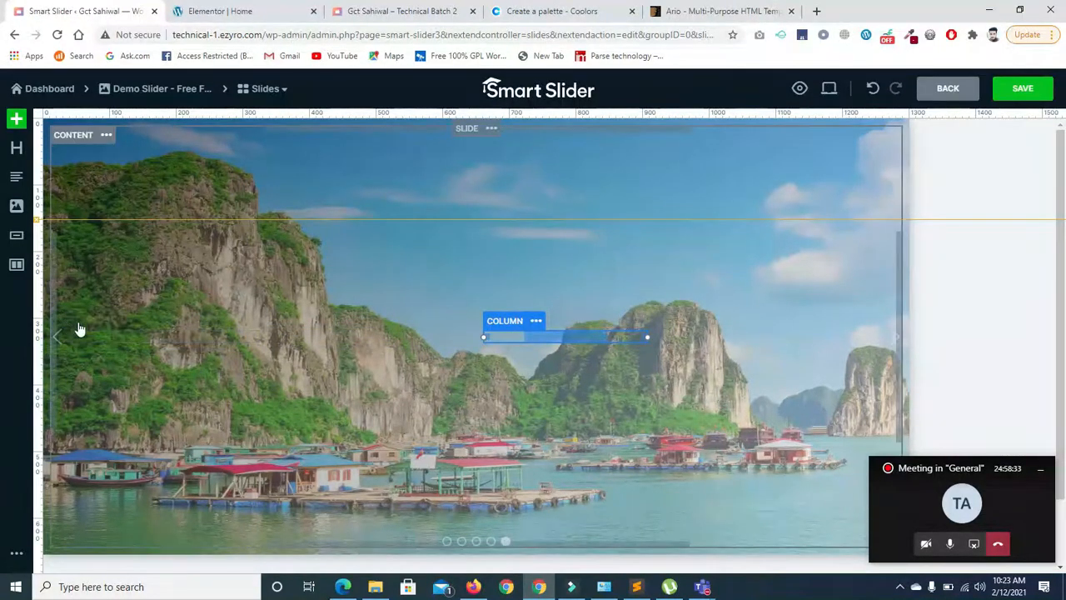
# Step: Look at the content area's and first column's settings, and open those of the column's parent row
pyautogui.click(279, 310)
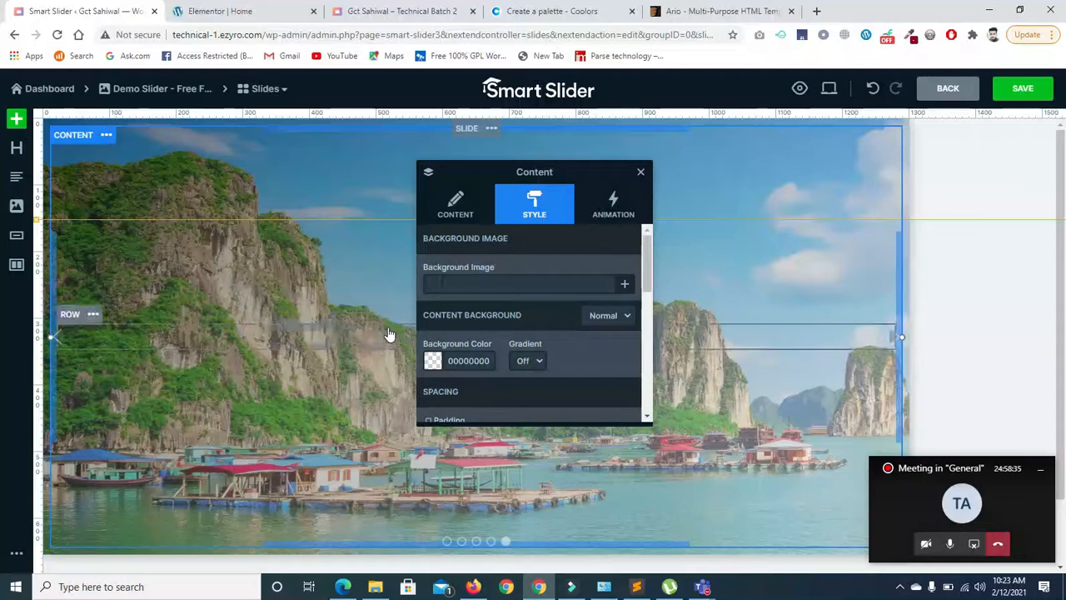
pyautogui.click(640, 172)
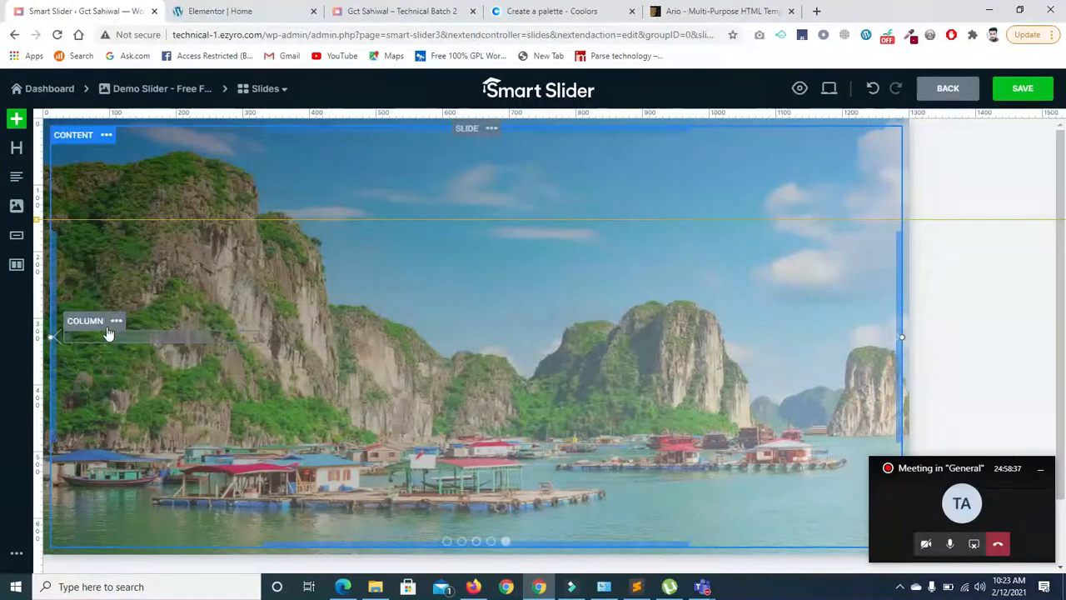
pyautogui.click(106, 332)
pyautogui.click(450, 208)
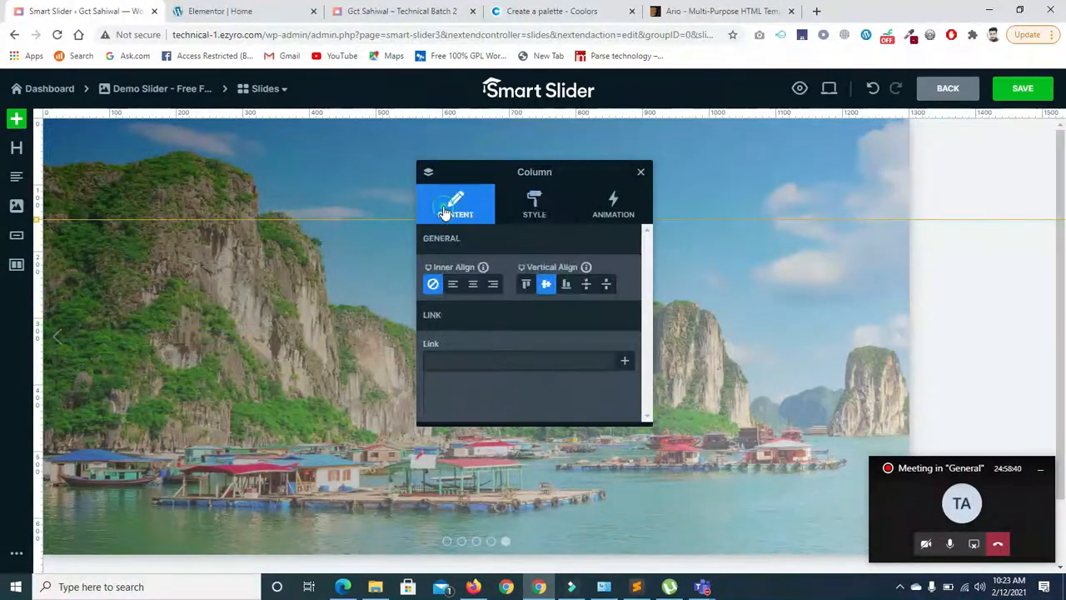
pyautogui.click(641, 173)
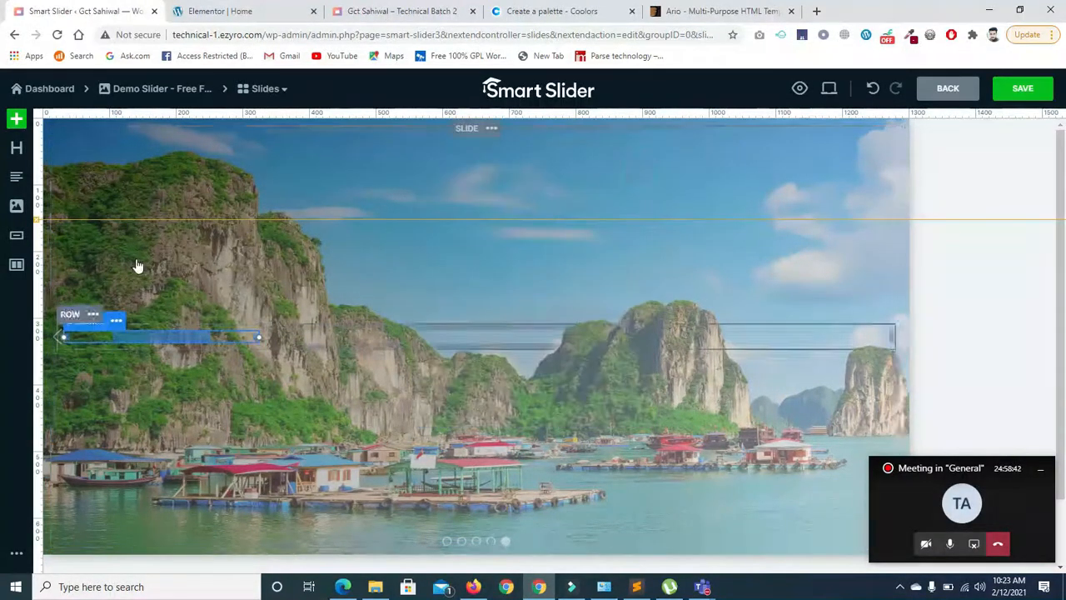
pyautogui.click(116, 320)
pyautogui.moveTo(106, 353)
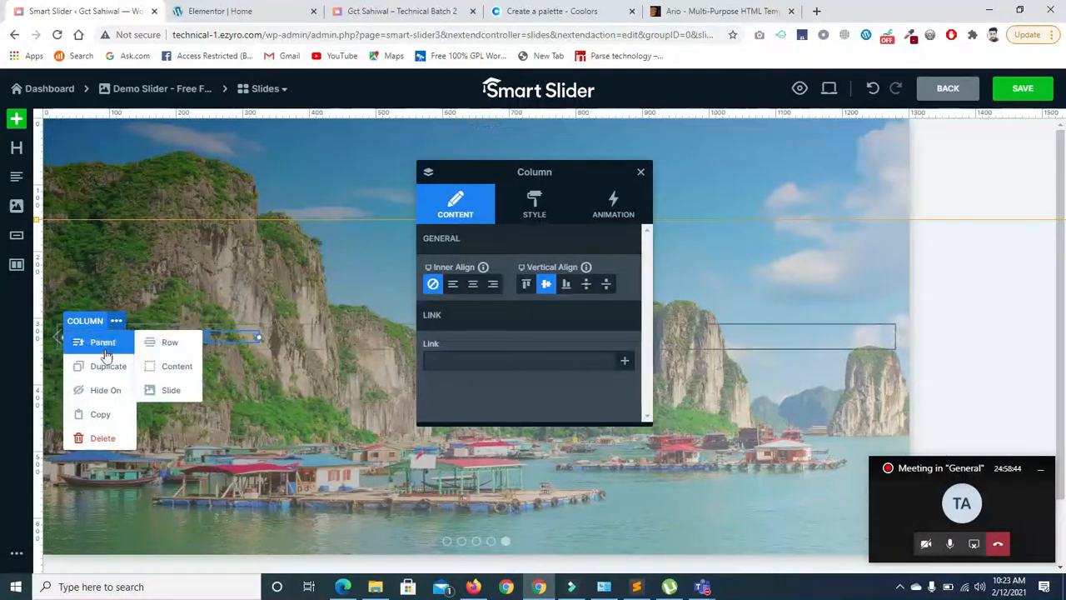
pyautogui.click(166, 342)
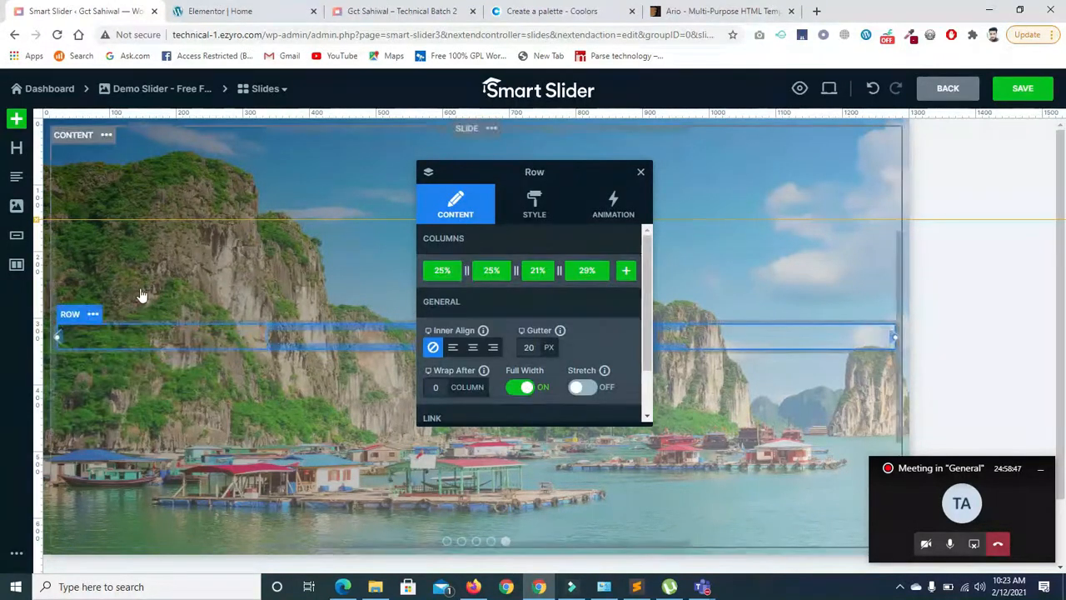
# Step: From the first column, select its parent row, collapse the fourth column and resize the second to 43% and the third to 32%
pyautogui.click(98, 319)
pyautogui.click(84, 316)
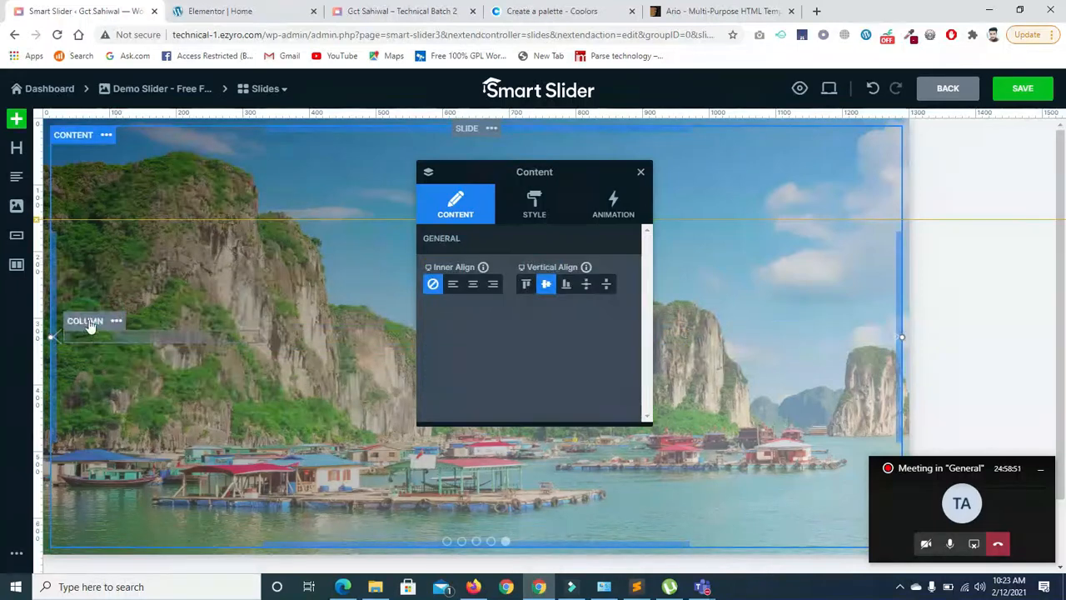
pyautogui.click(116, 324)
pyautogui.moveTo(116, 353)
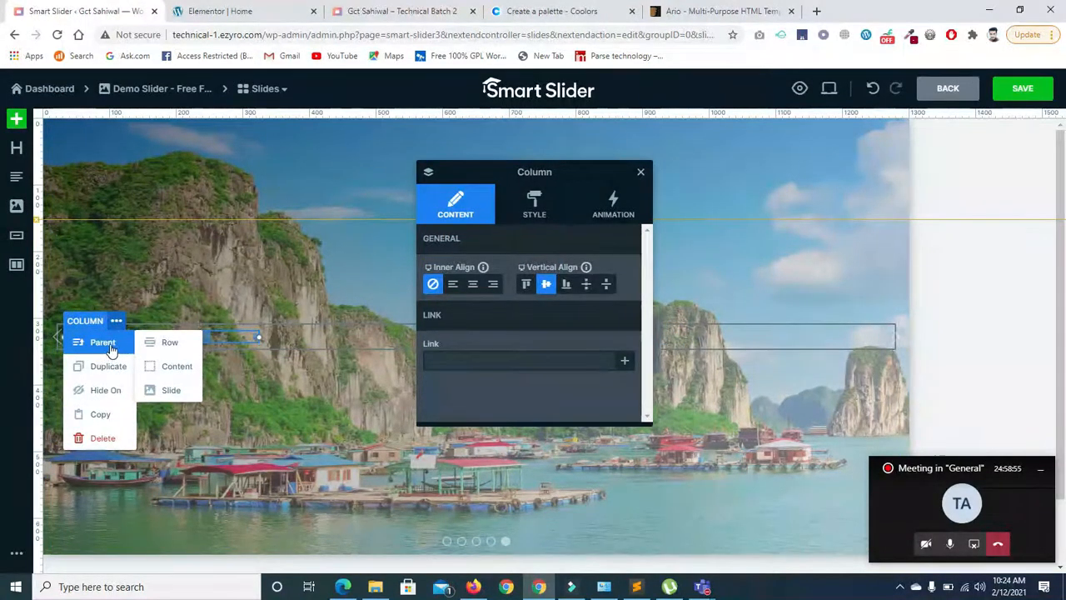
pyautogui.click(166, 350)
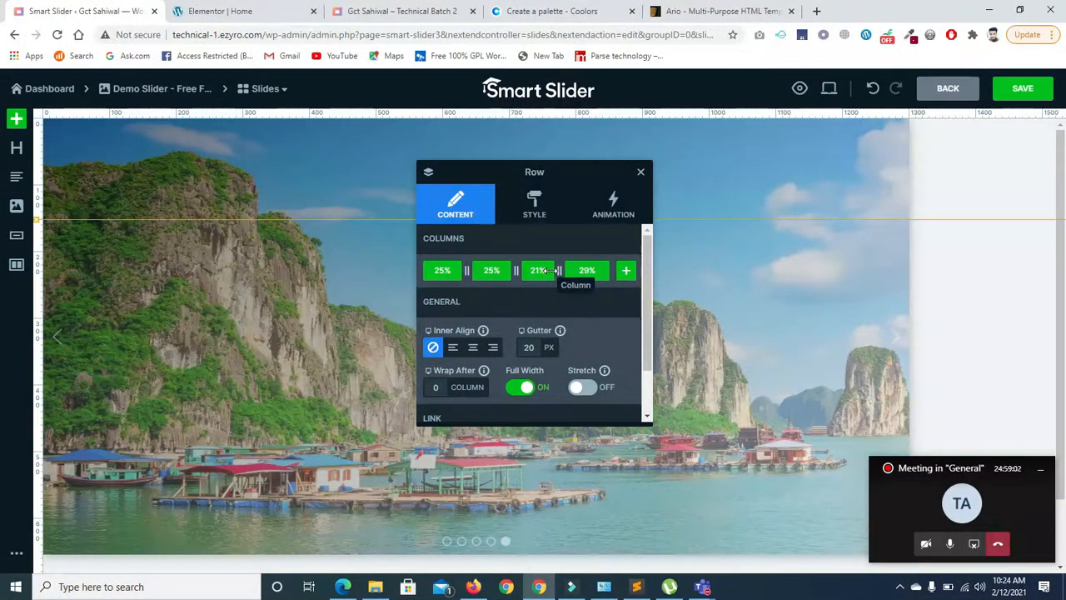
pyautogui.moveTo(558, 270); pyautogui.dragTo(596, 271)
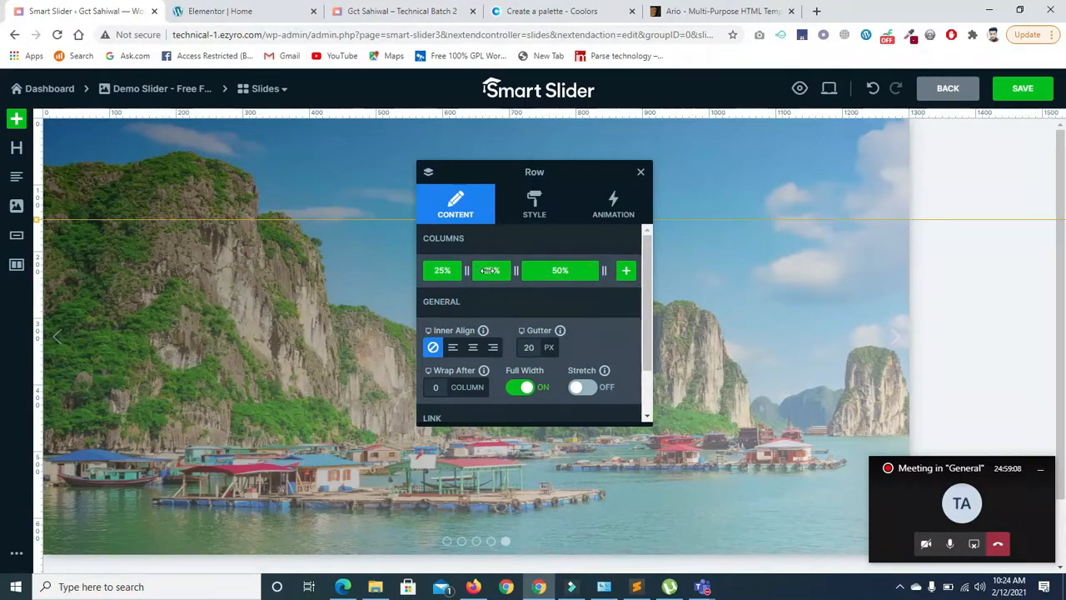
pyautogui.moveTo(463, 269); pyautogui.dragTo(545, 273)
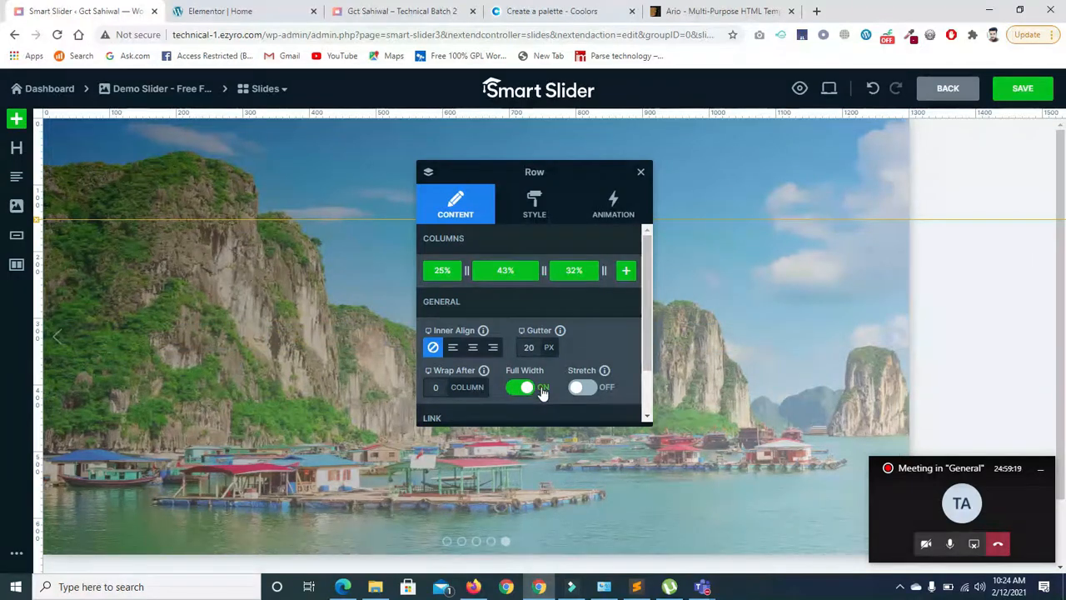
# Step: Turn on Stretch for the row and close its settings
pyautogui.click(587, 388)
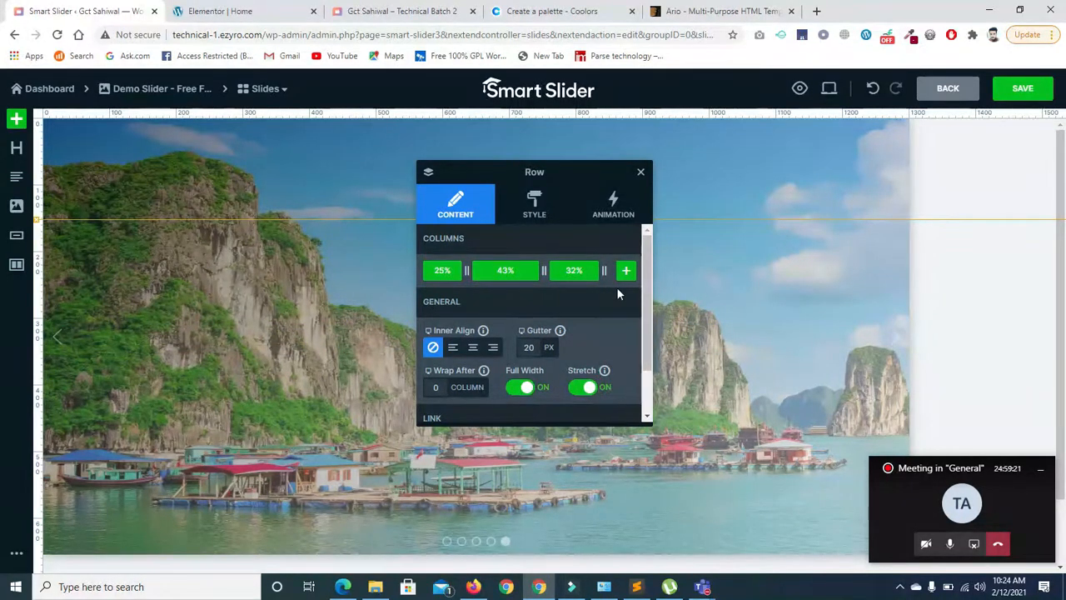
pyautogui.moveTo(647, 302); pyautogui.dragTo(647, 343)
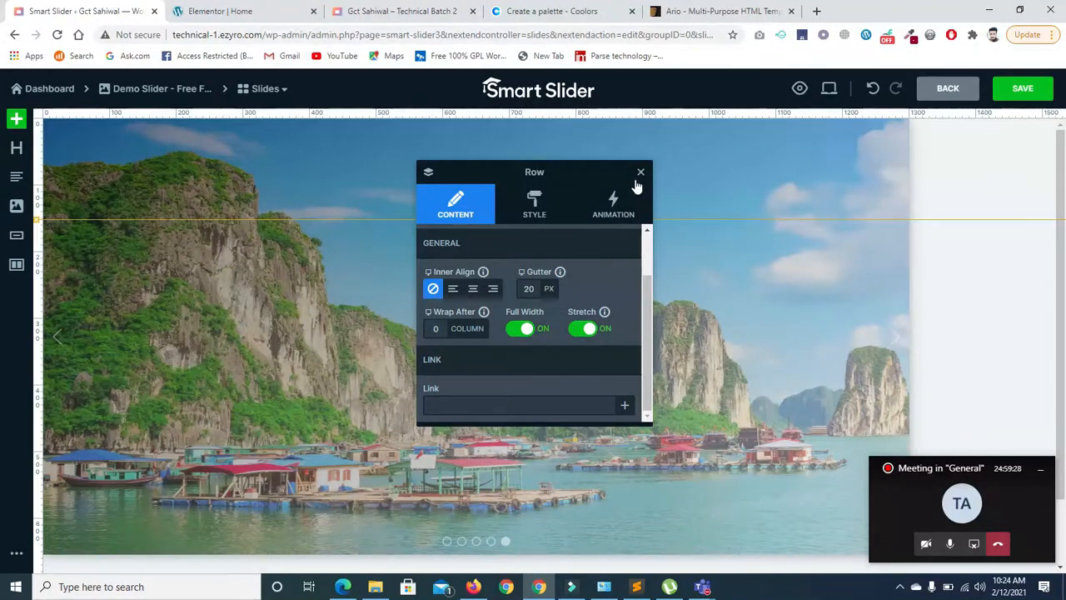
pyautogui.click(640, 174)
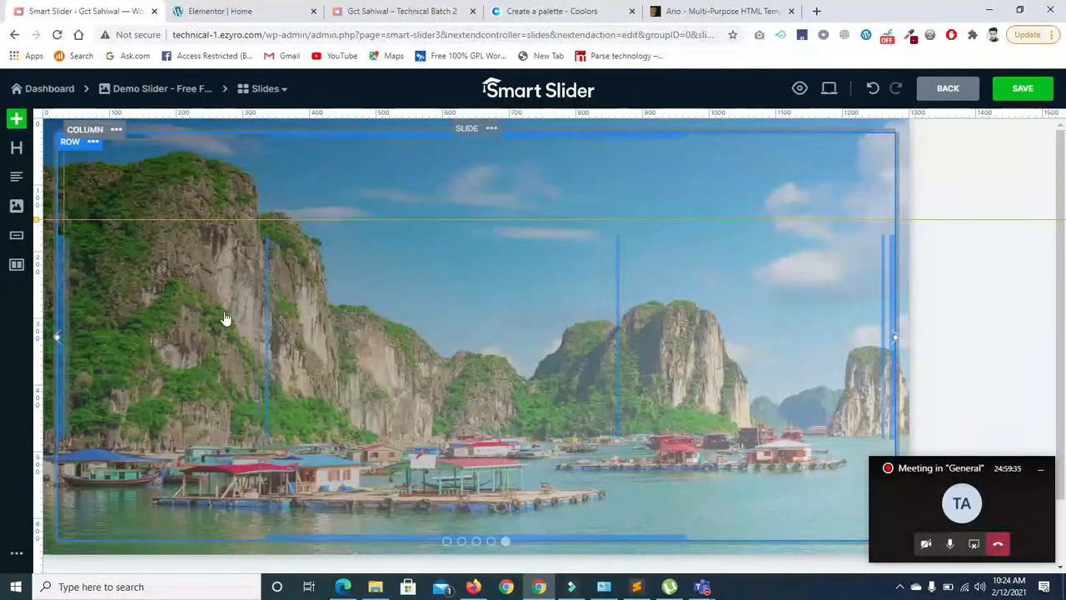
# Step: Add an image layer to the row's first column and set its picture to yellow_product.jpg from the media library
pyautogui.click(15, 206)
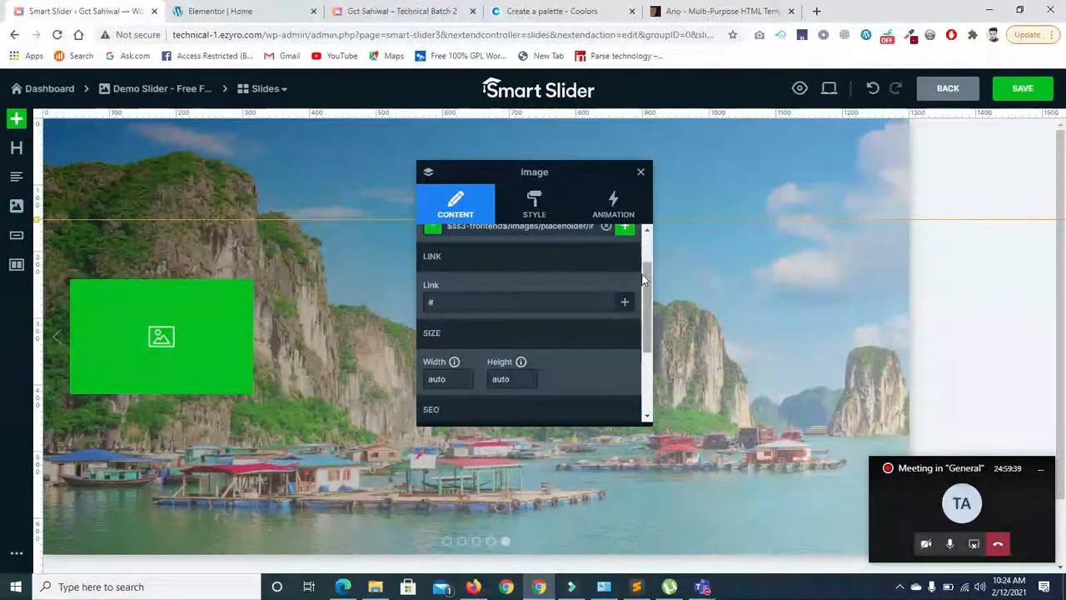
pyautogui.scroll(2, 647, 261)
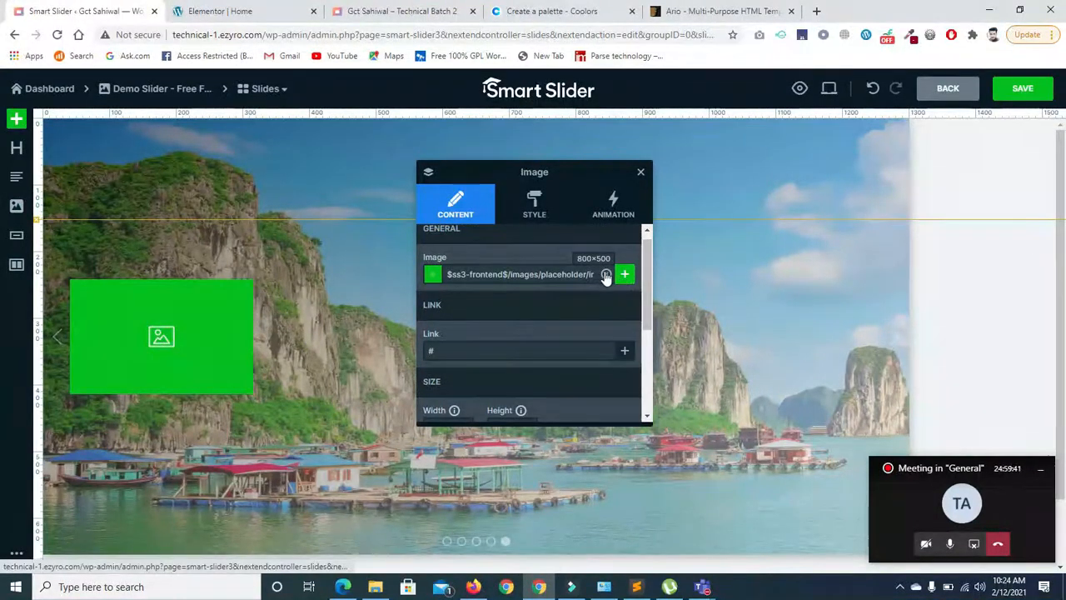
pyautogui.click(605, 275)
pyautogui.click(575, 280)
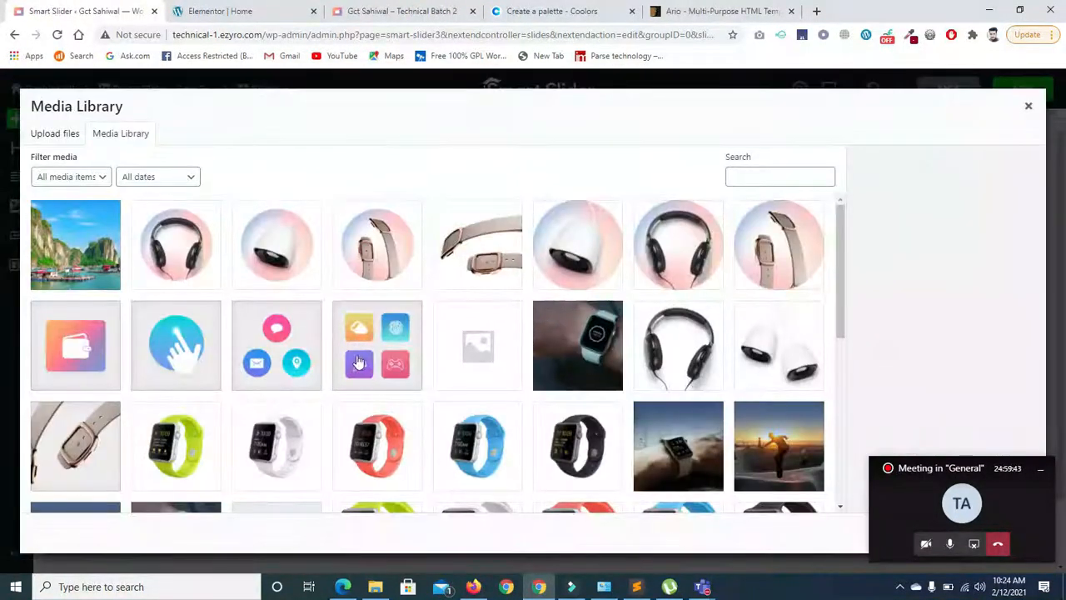
pyautogui.click(148, 467)
pyautogui.moveTo(913, 483); pyautogui.dragTo(923, 566)
pyautogui.click(1015, 534)
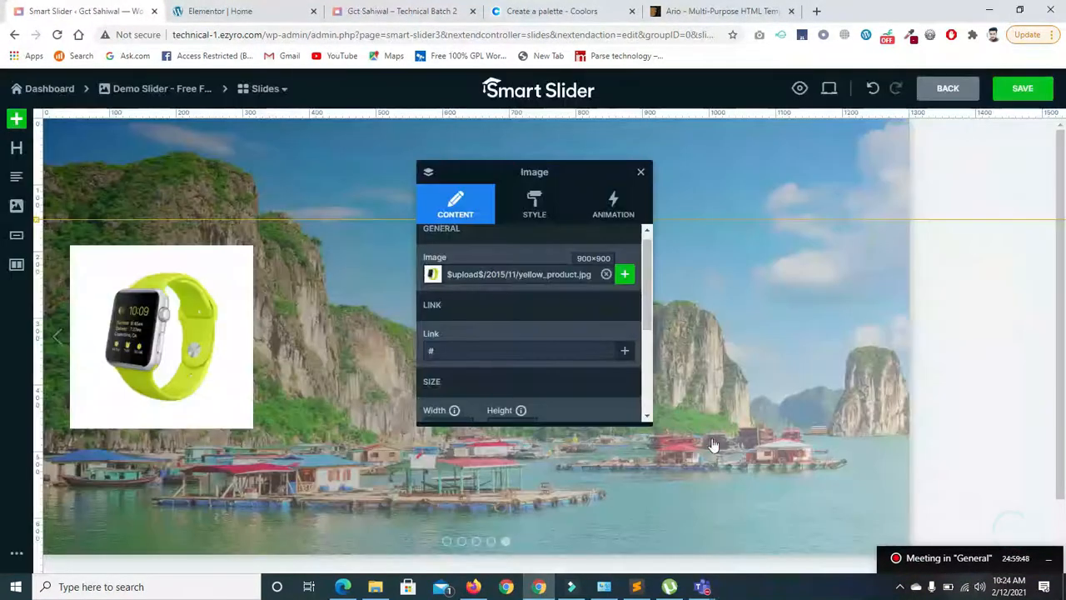
pyautogui.click(640, 174)
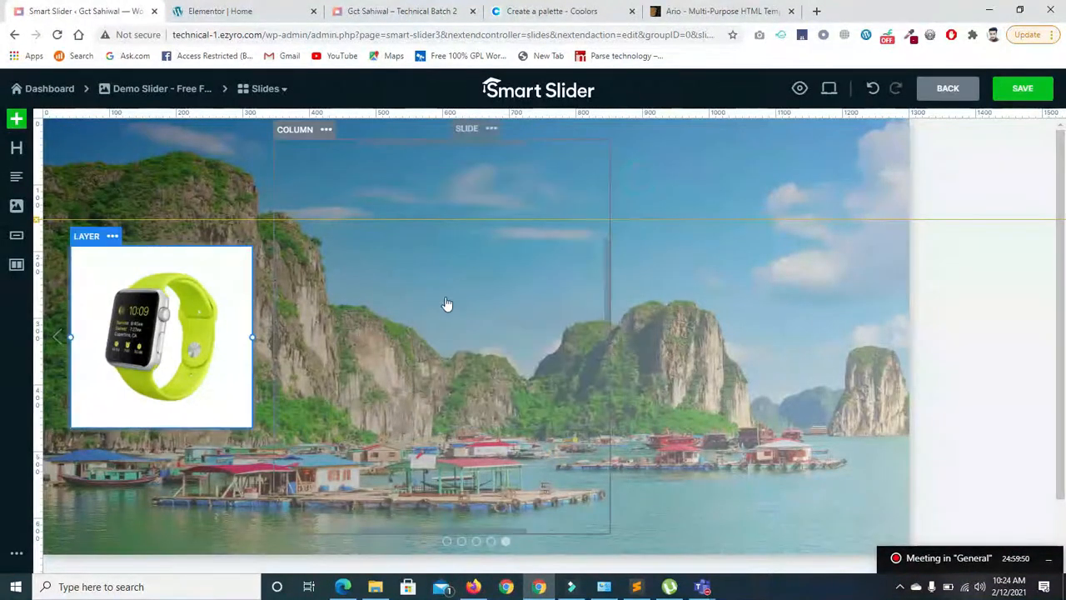
# Step: Add a second image layer with the yellow_product.jpg watch to the row's wide middle column
pyautogui.click(420, 340)
pyautogui.moveTo(16, 205); pyautogui.dragTo(408, 358)
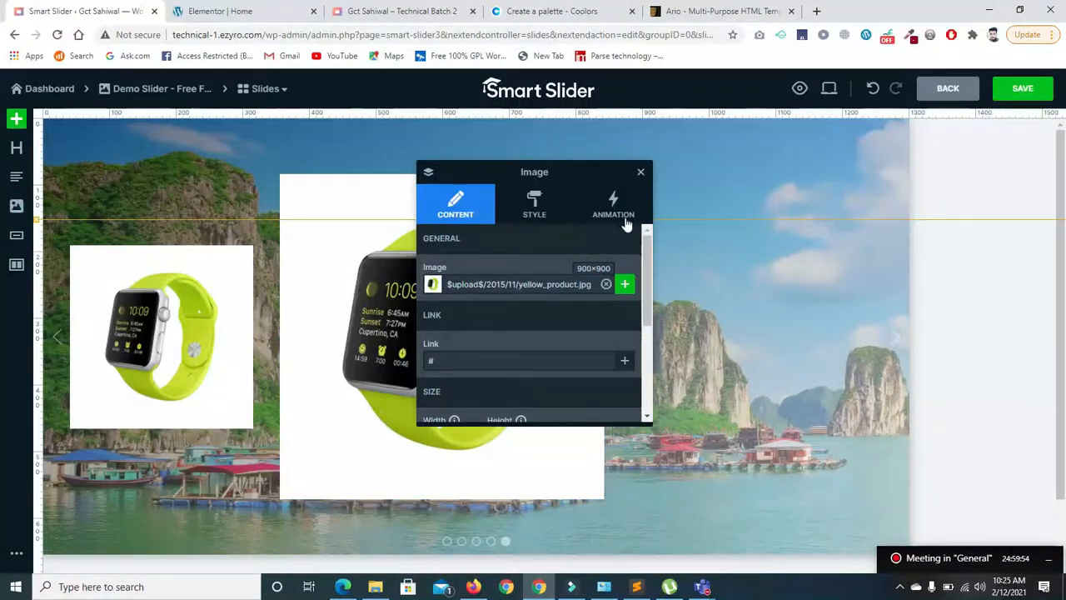
# Step: Replace the middle column's image with the red watch picture pink_product.jpg from the media library
pyautogui.click(606, 284)
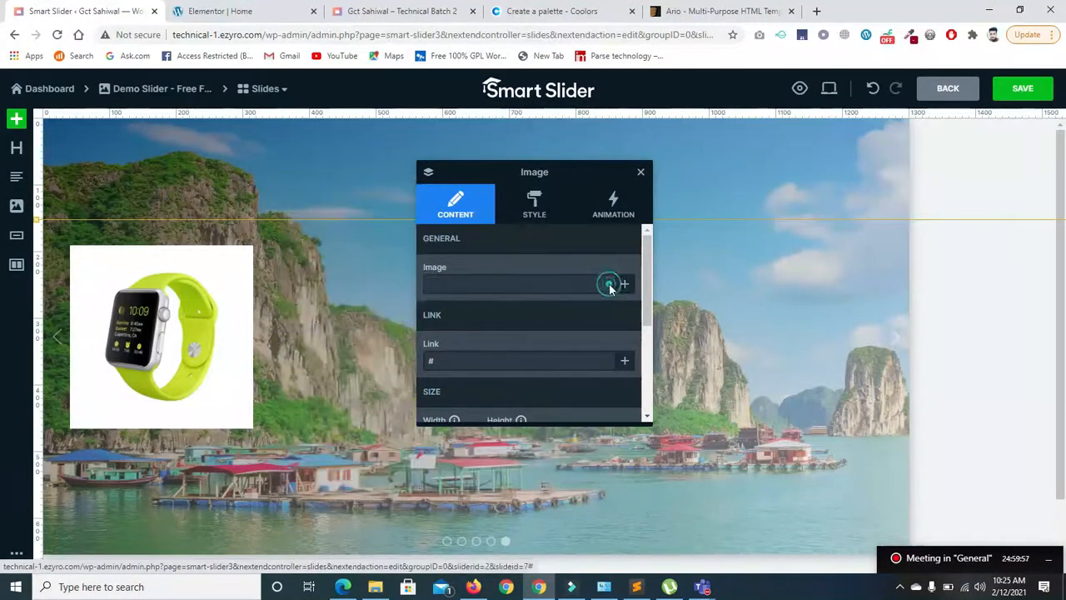
pyautogui.click(585, 290)
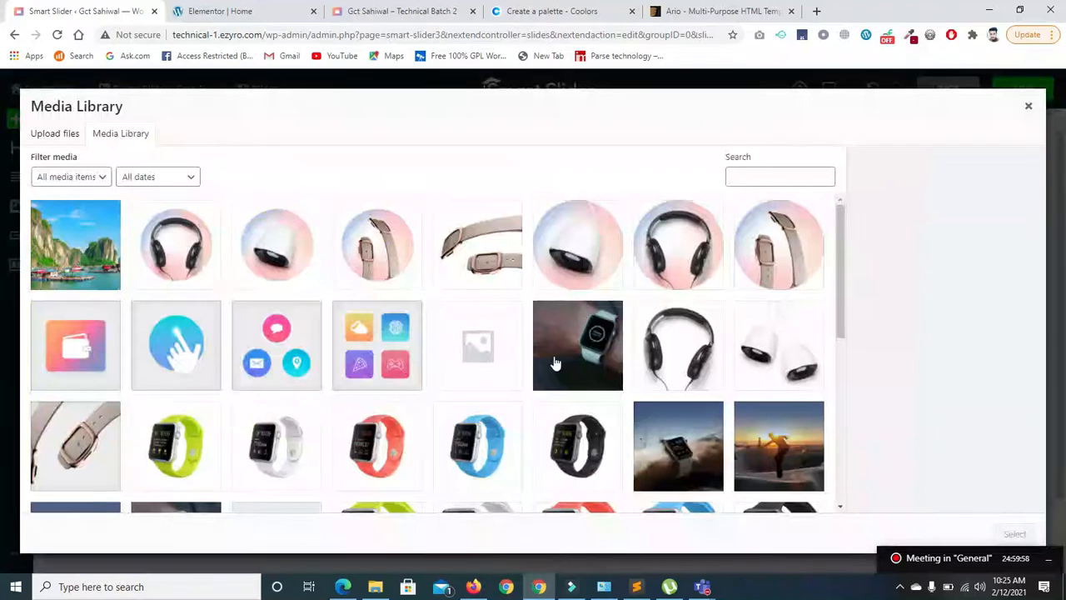
pyautogui.click(385, 447)
pyautogui.click(1015, 534)
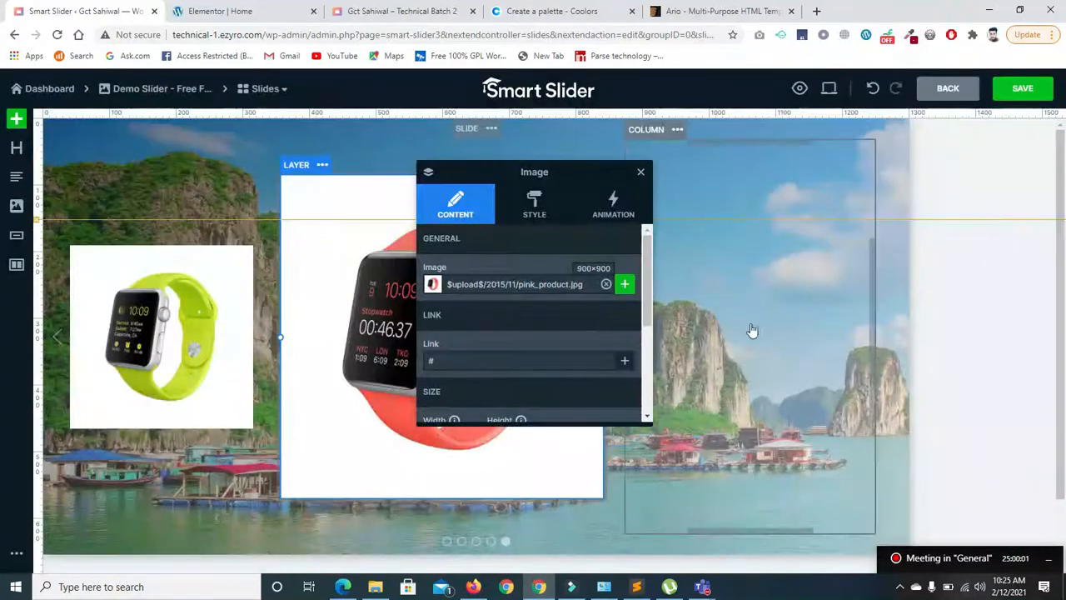
# Step: Add an image layer to the row's third column, set its picture to black_product.jpg from the media library and close its settings
pyautogui.click(776, 307)
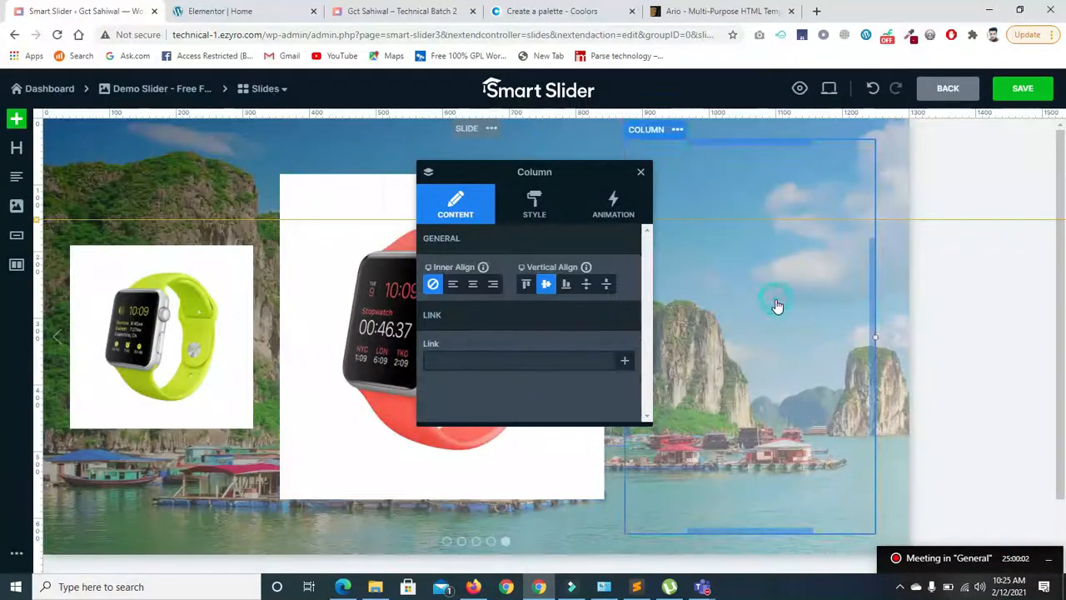
pyautogui.click(640, 173)
pyautogui.moveTo(16, 205); pyautogui.dragTo(731, 341)
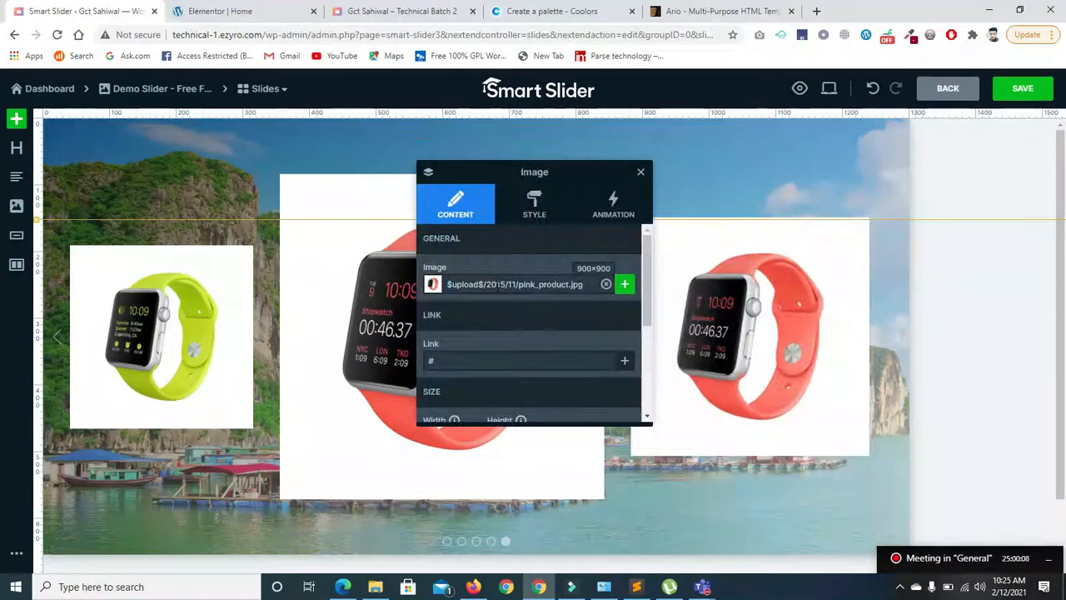
pyautogui.click(625, 284)
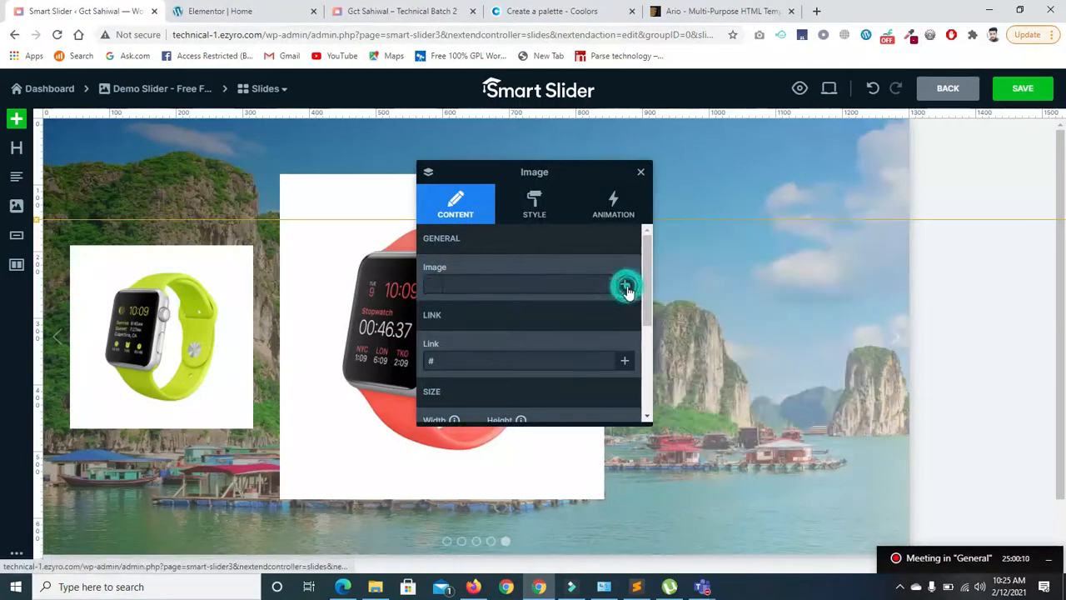
pyautogui.click(576, 462)
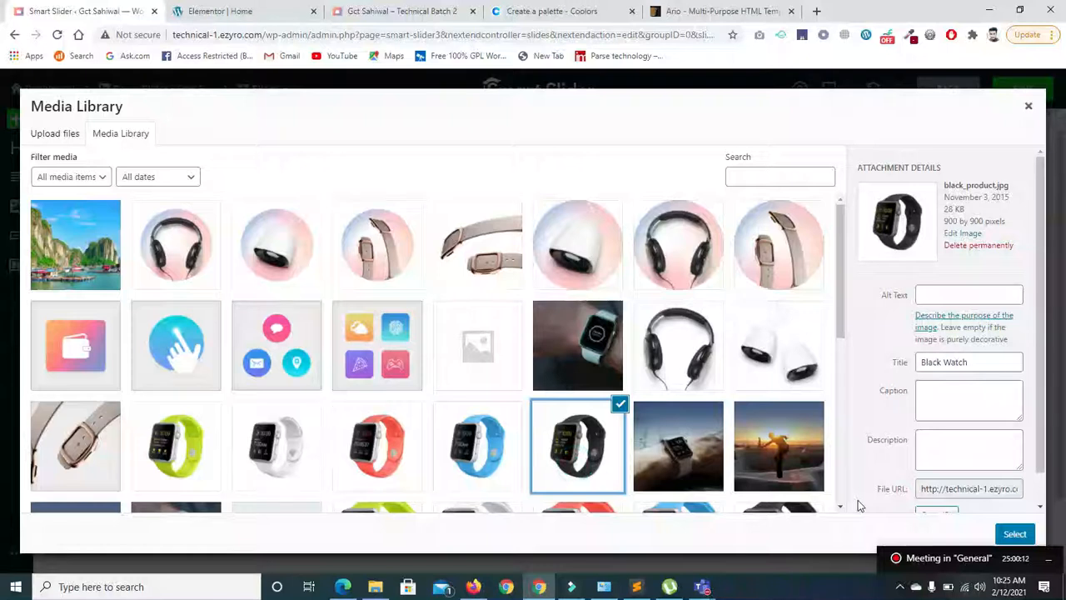
pyautogui.click(1014, 533)
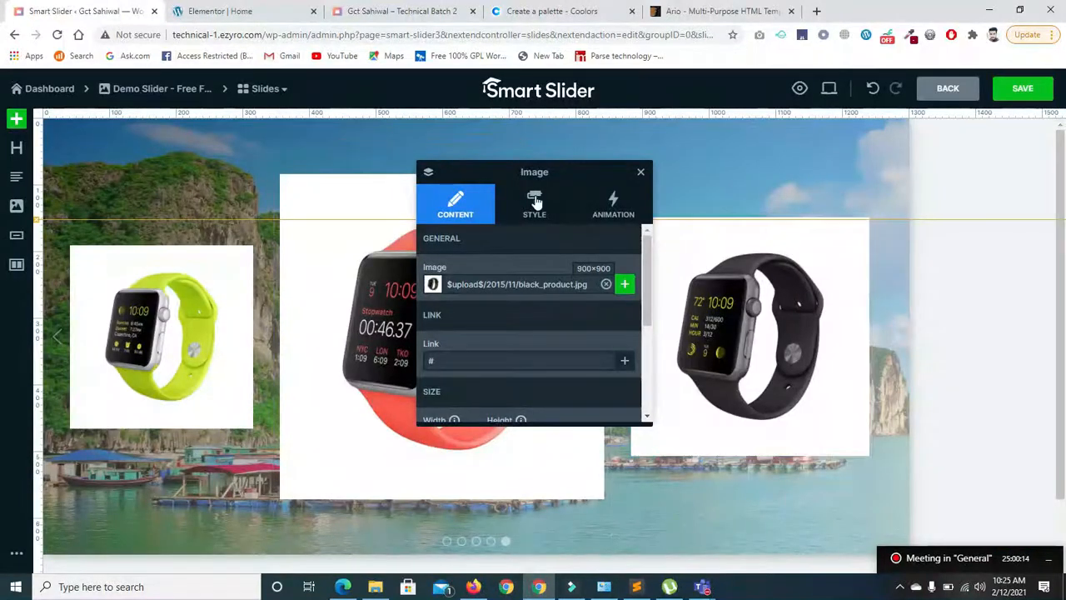
pyautogui.click(641, 171)
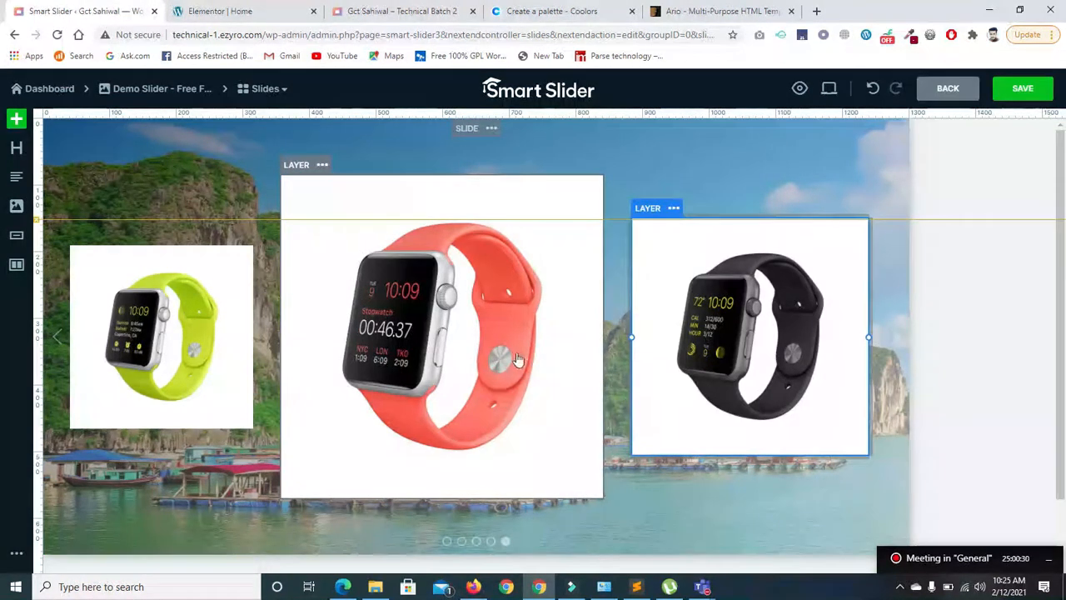
# Step: Add a heading layer below the black watch image in the third column and set its text to "Black Watch"
pyautogui.click(16, 146)
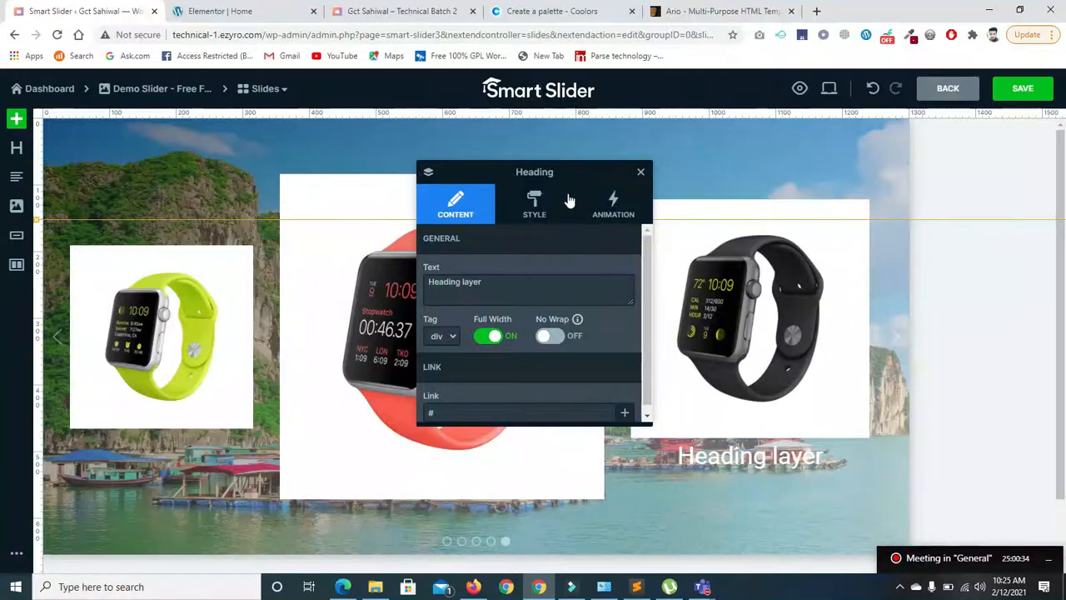
pyautogui.click(641, 172)
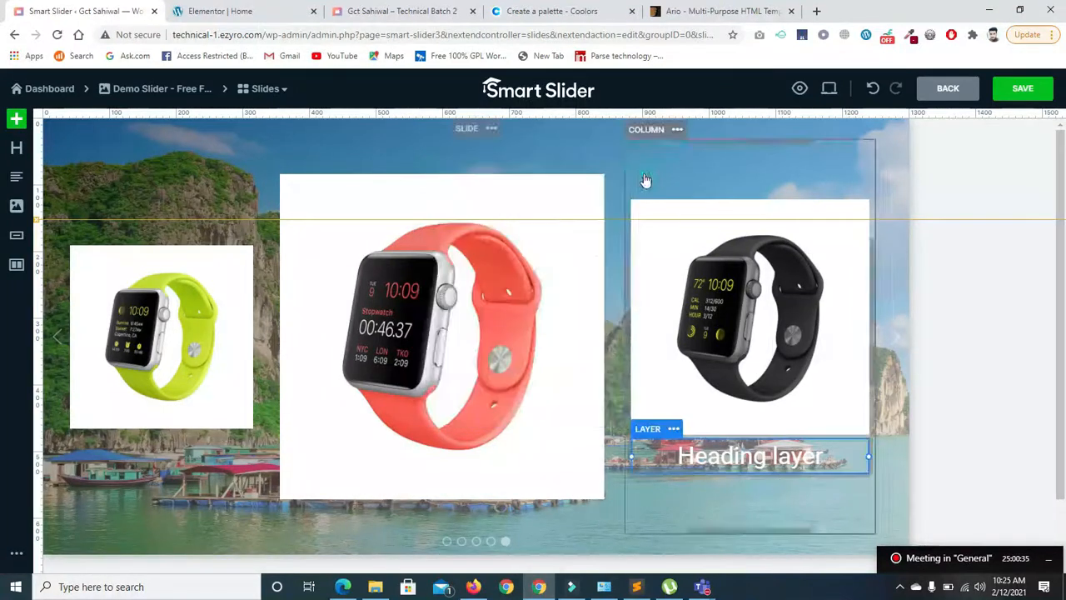
pyautogui.click(755, 452)
pyautogui.tripleClick(500, 286)
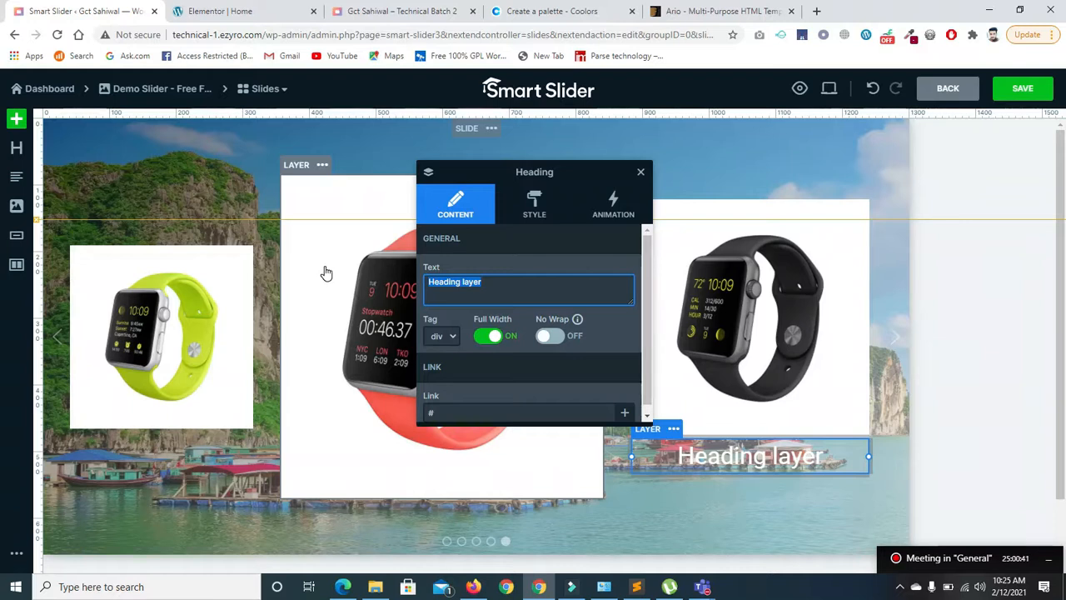
pyautogui.write('Blakc')
pyautogui.press('BackSpace')
pyautogui.write('ck Watch')
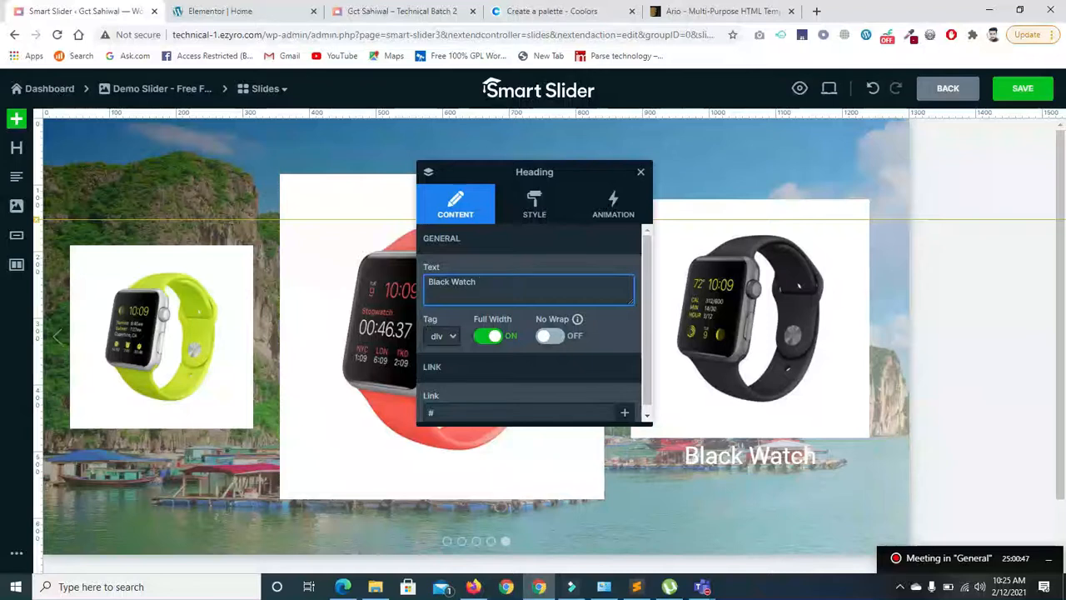
# Step: Style the Black Watch heading with black text (000000FF), font weight 700 - Bold and size 39 px
pyautogui.click(526, 218)
pyautogui.click(568, 314)
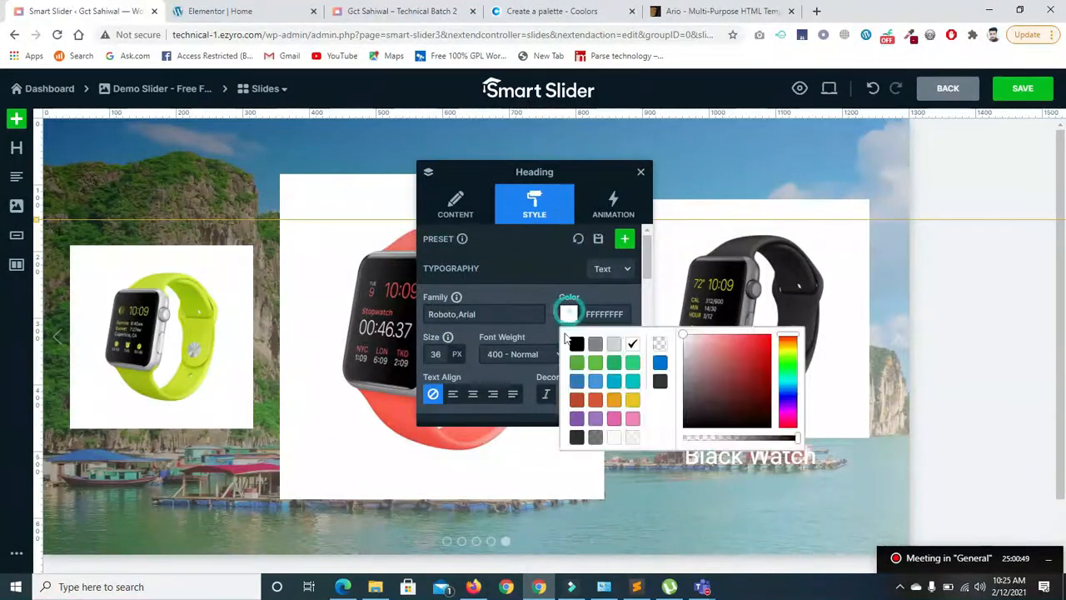
pyautogui.click(576, 344)
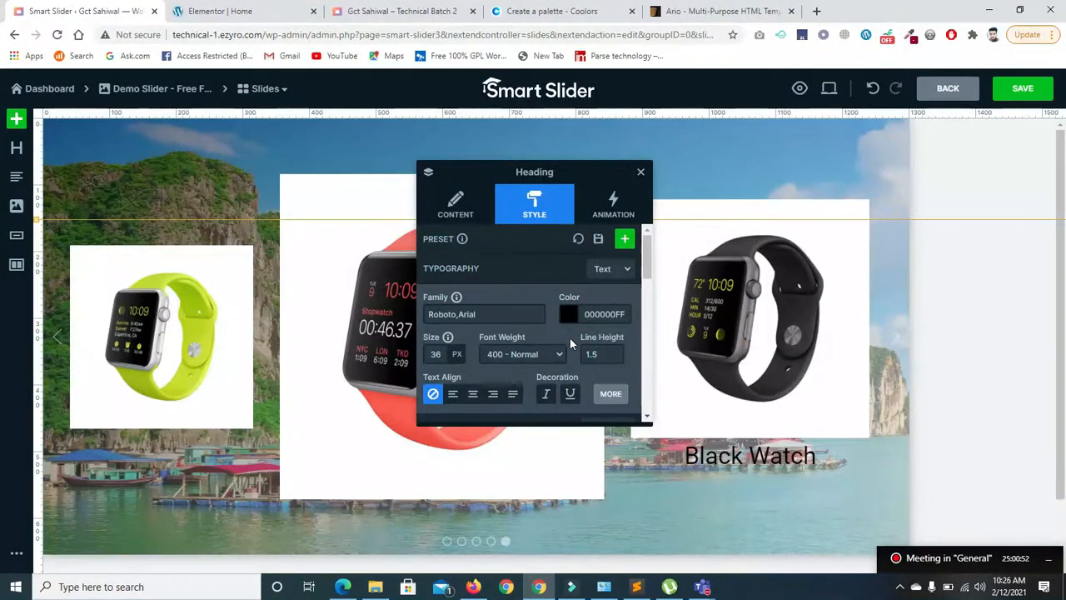
pyautogui.click(518, 358)
pyautogui.click(508, 445)
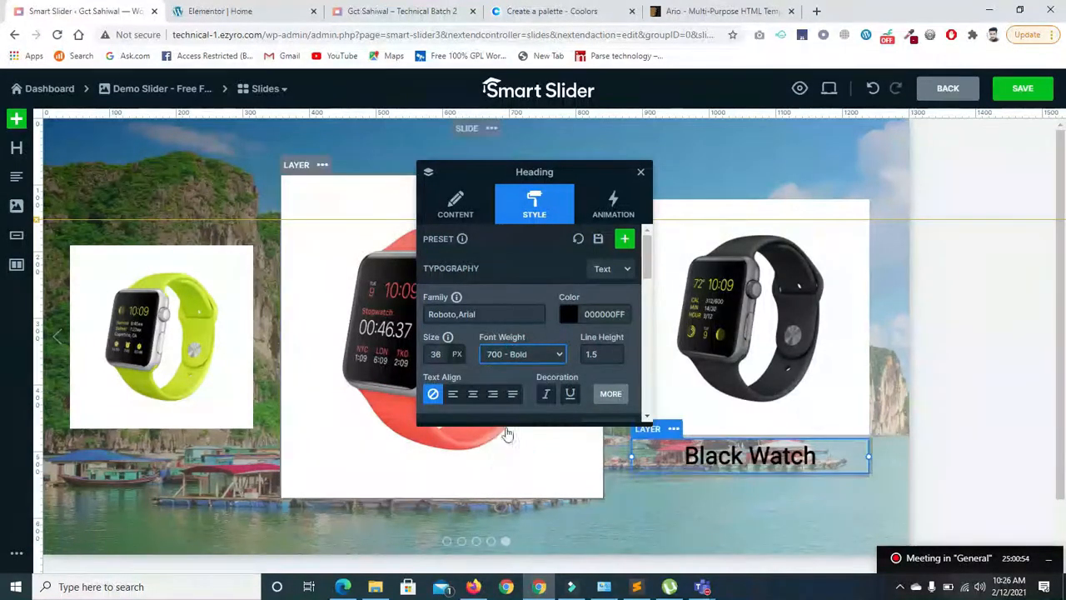
pyautogui.moveTo(448, 356)
pyautogui.moveTo(448, 381); pyautogui.dragTo(442, 377)
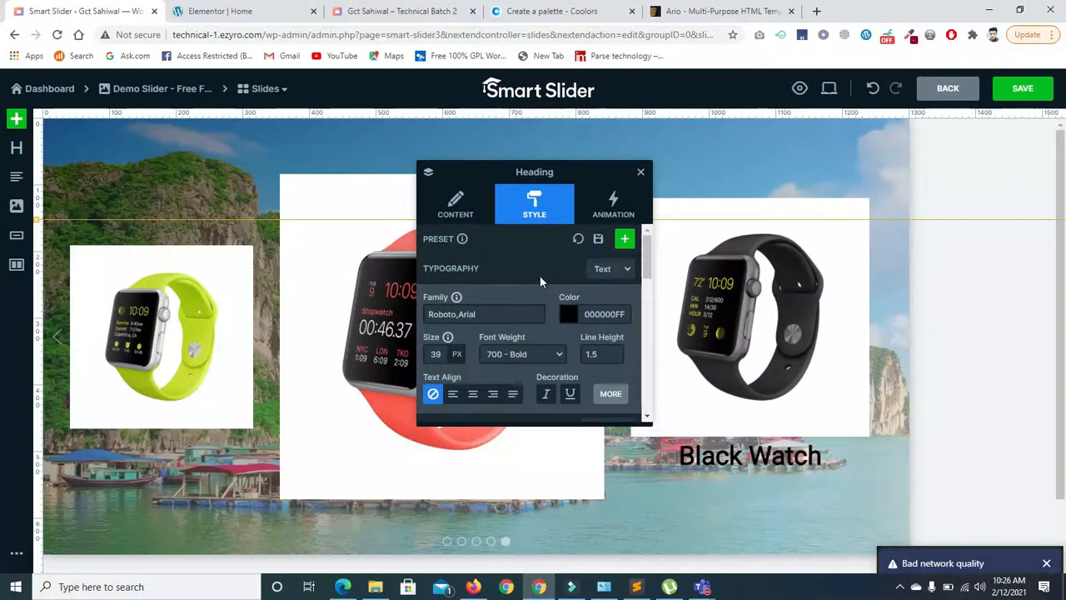
# Step: Change the Black Watch heading's position from Default to Absolute
pyautogui.moveTo(647, 263); pyautogui.dragTo(633, 367)
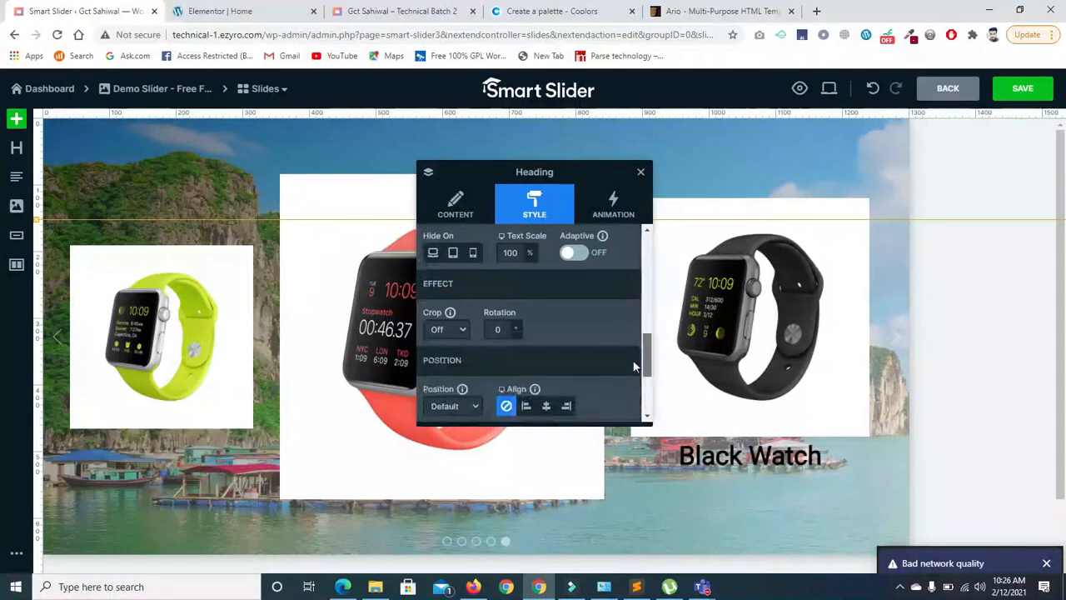
pyautogui.click(455, 372)
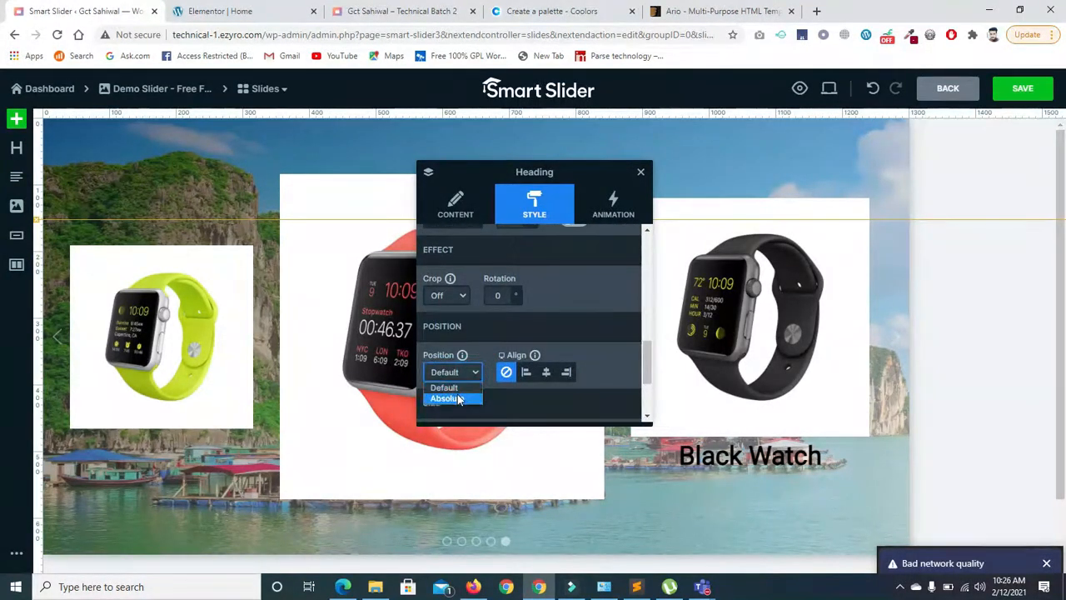
pyautogui.click(450, 398)
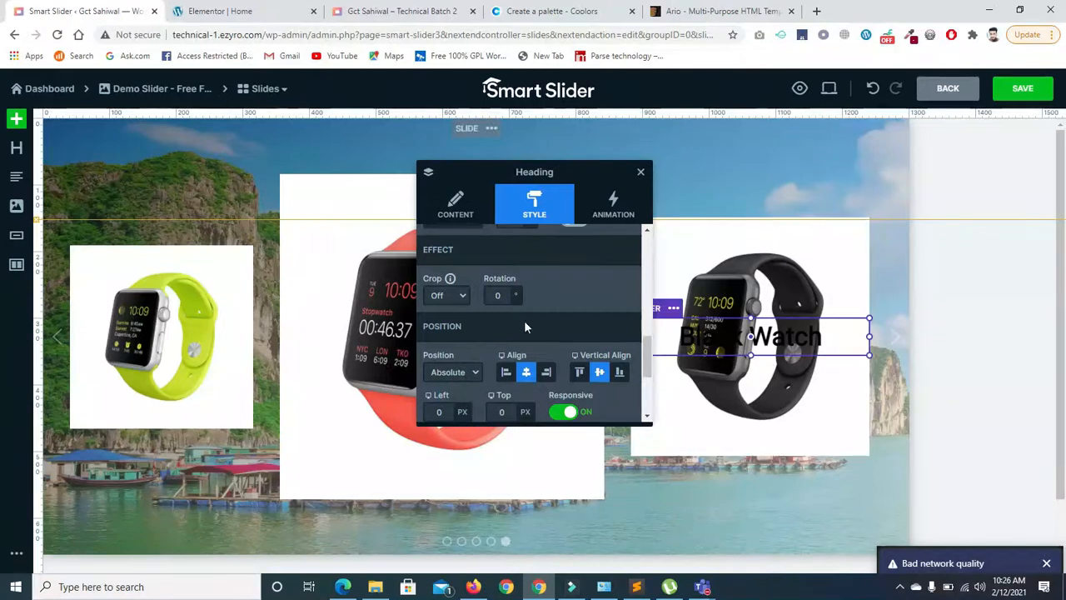
# Step: Try green, blue, red-orange, orange, yellow and white in turn as the Black Watch heading's text color
pyautogui.moveTo(645, 351); pyautogui.dragTo(647, 329)
pyautogui.scroll(10, 581, 301)
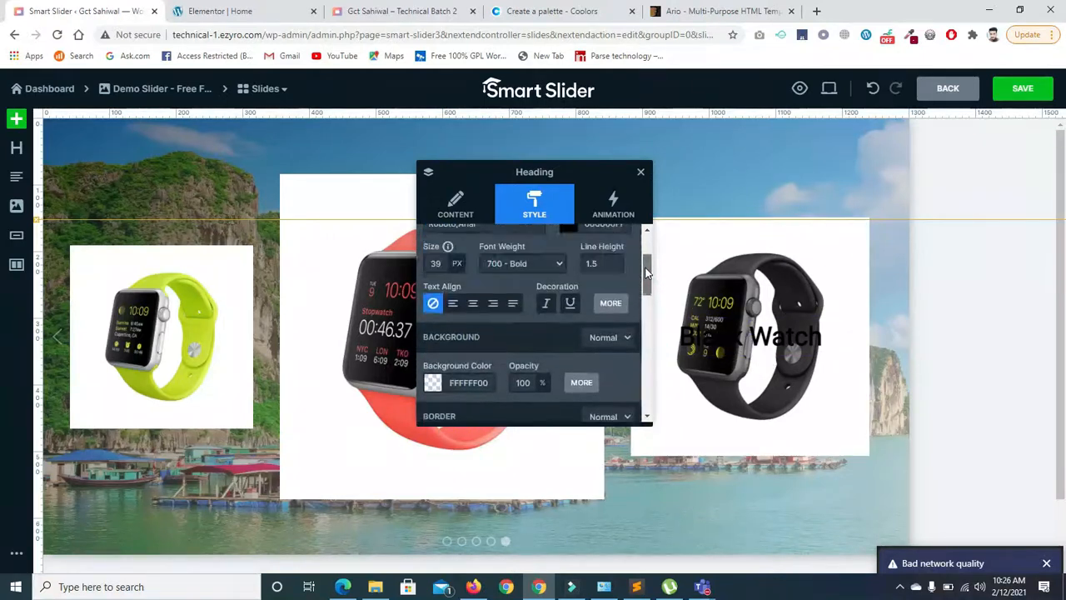
pyautogui.click(571, 317)
pyautogui.click(577, 366)
pyautogui.click(571, 316)
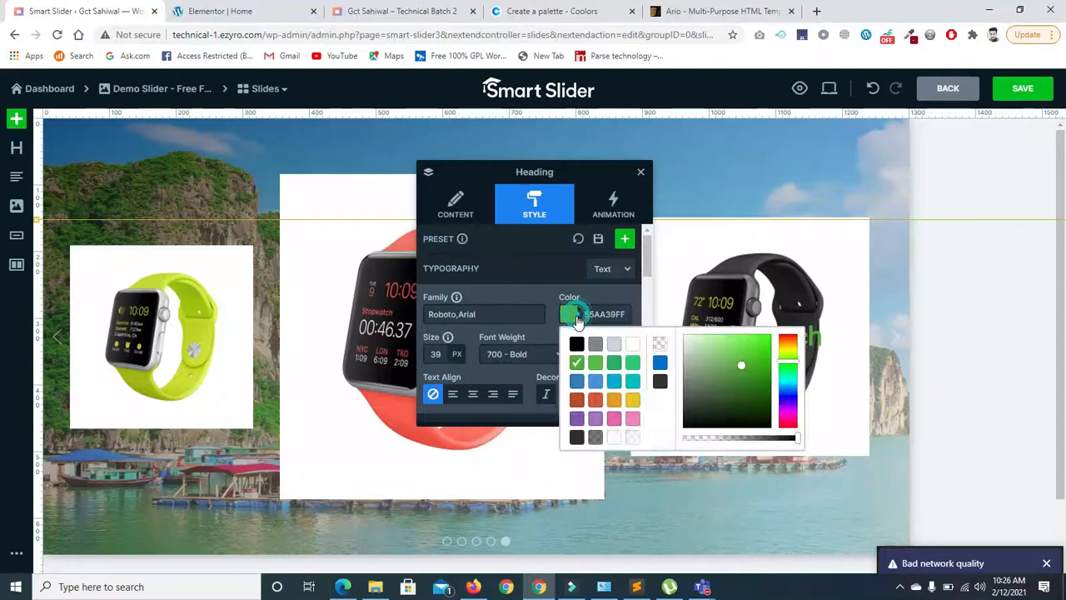
pyautogui.click(578, 383)
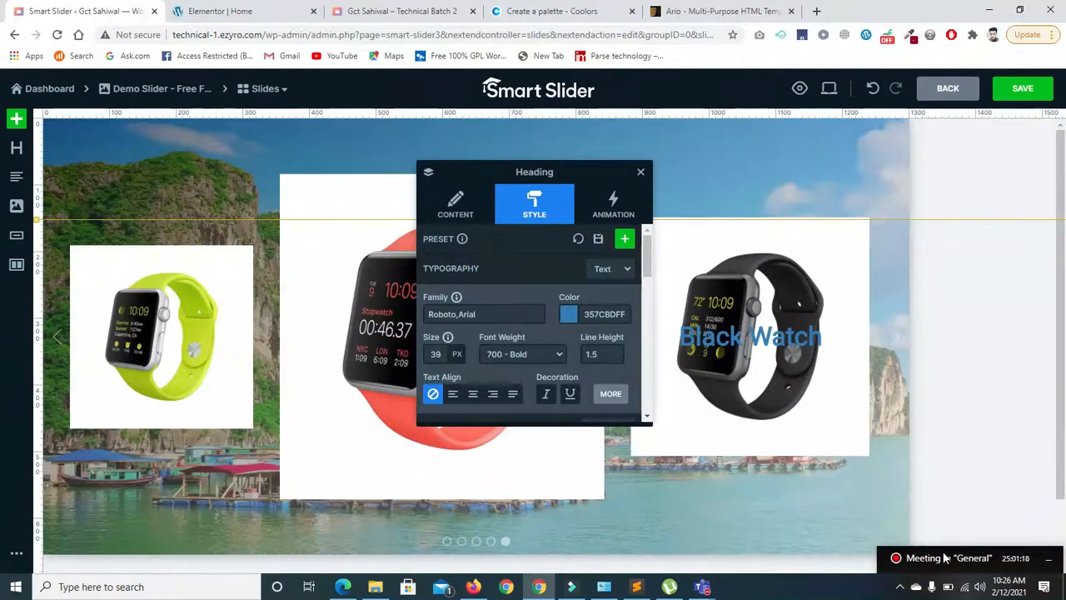
pyautogui.click(569, 316)
pyautogui.click(593, 411)
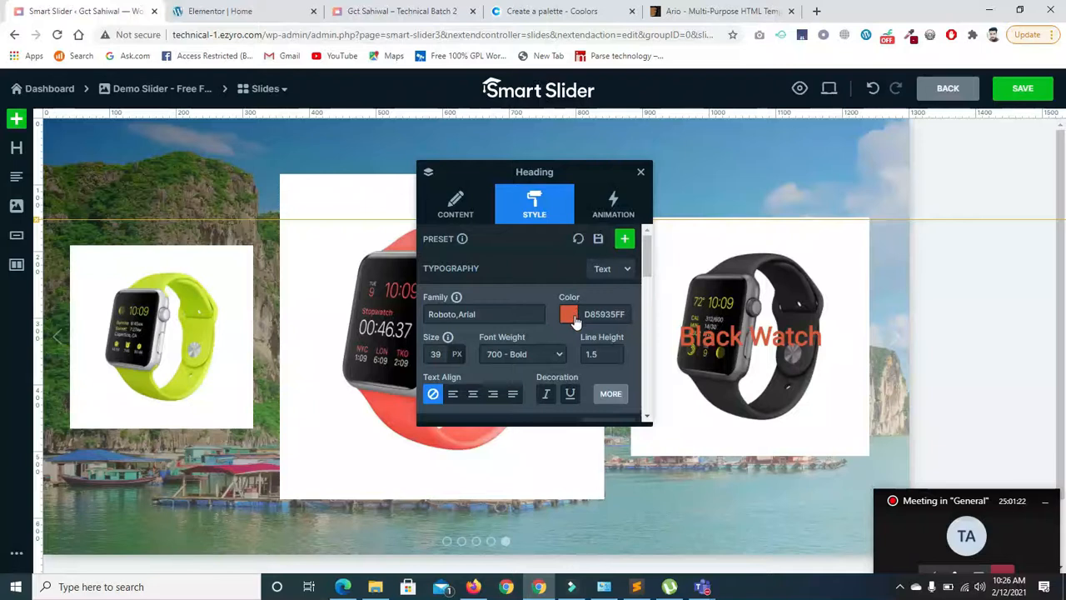
pyautogui.click(573, 319)
pyautogui.click(611, 408)
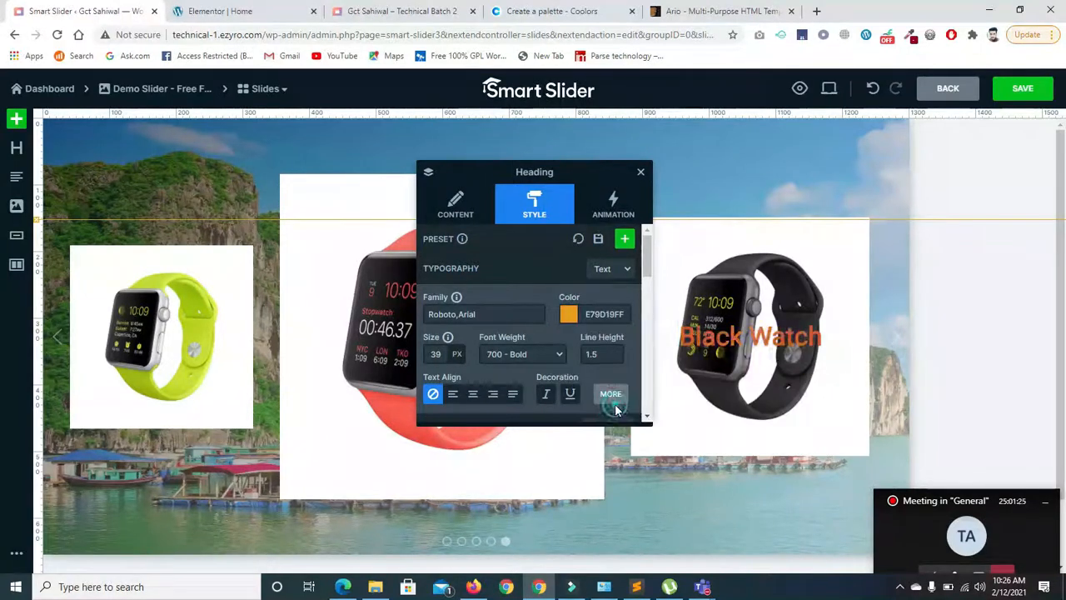
pyautogui.click(573, 315)
pyautogui.click(632, 399)
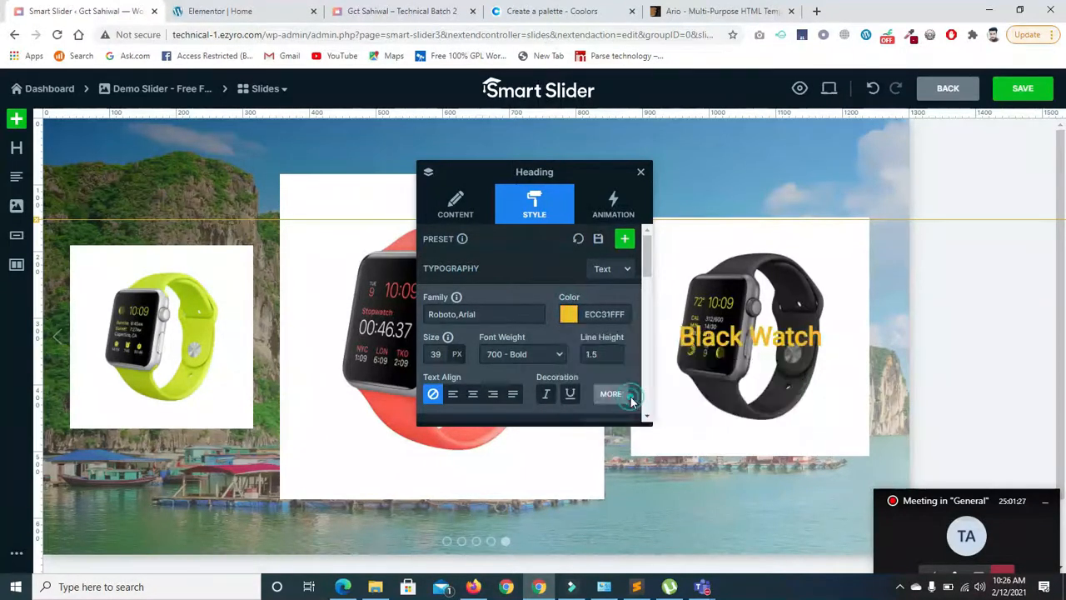
pyautogui.click(567, 316)
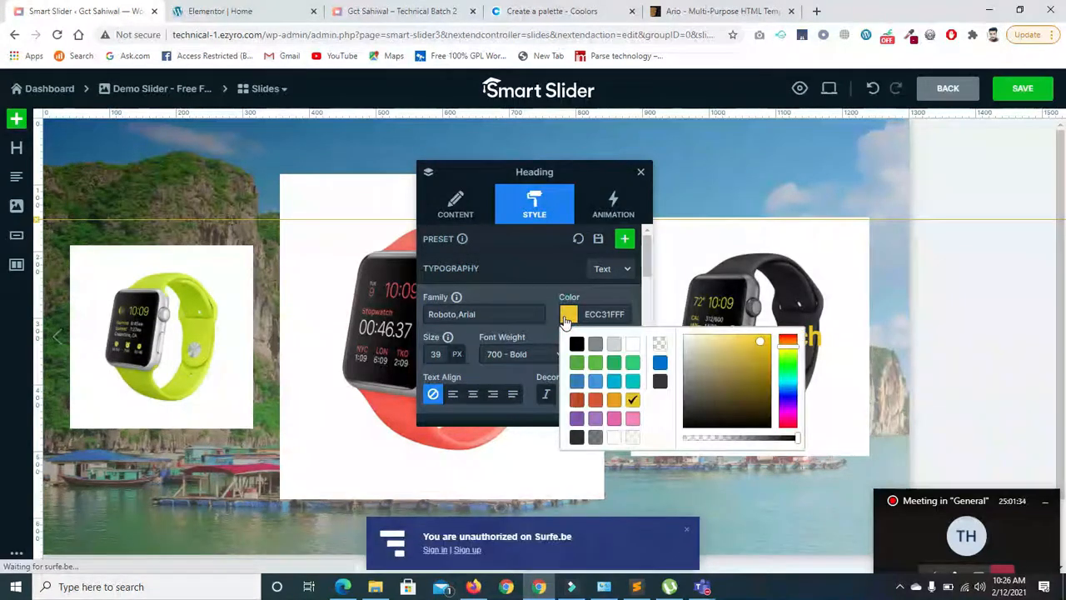
pyautogui.click(632, 343)
# Step: Set the Black Watch heading's text color to orange E79D19FF, close its settings and dismiss the Surfe.be notice
pyautogui.click(570, 318)
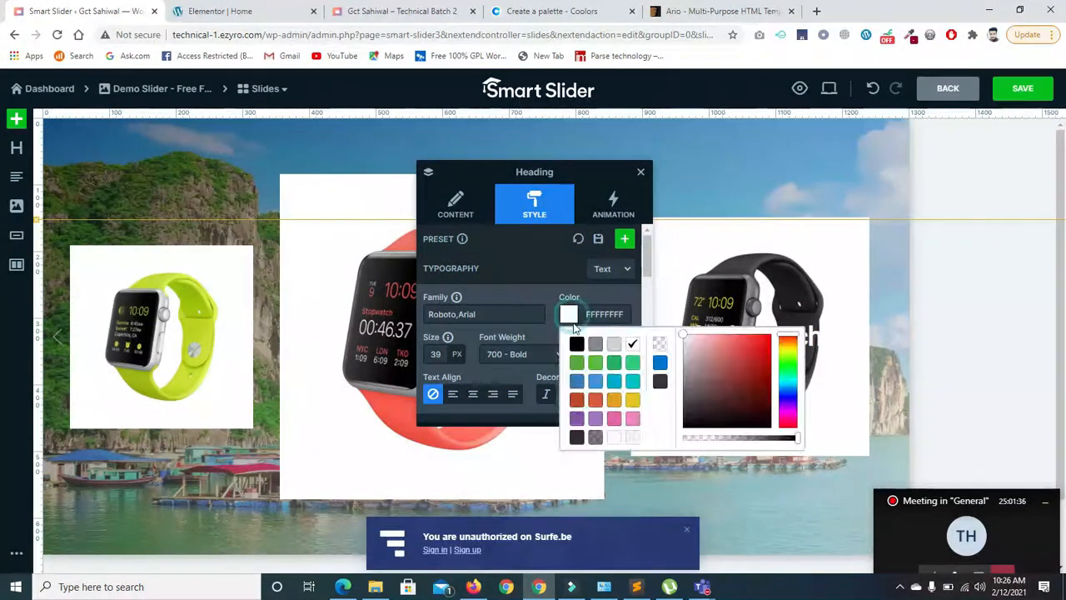
pyautogui.click(616, 403)
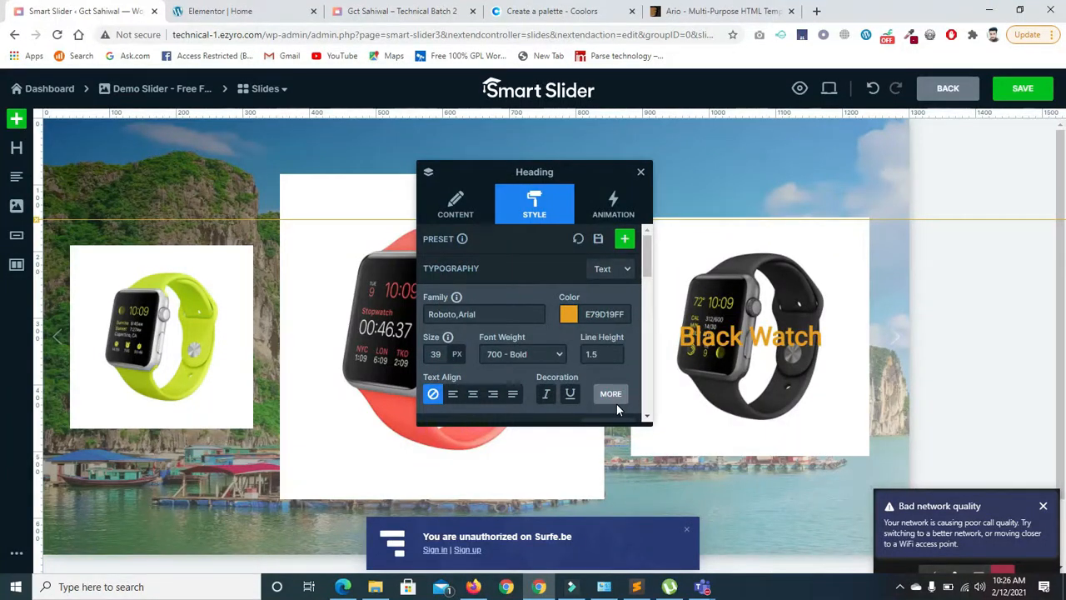
pyautogui.click(641, 172)
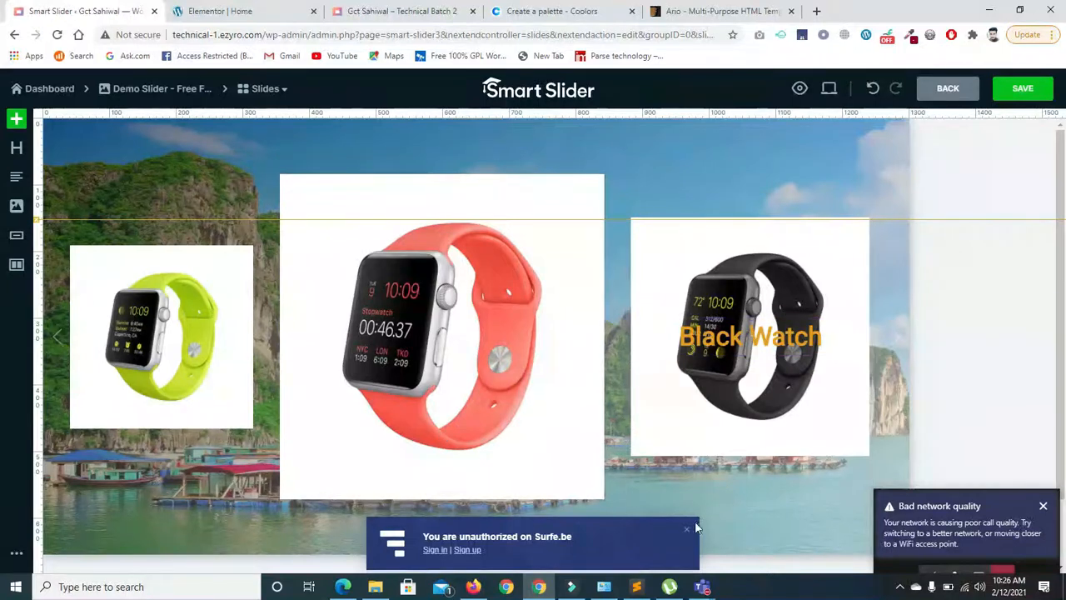
pyautogui.click(686, 529)
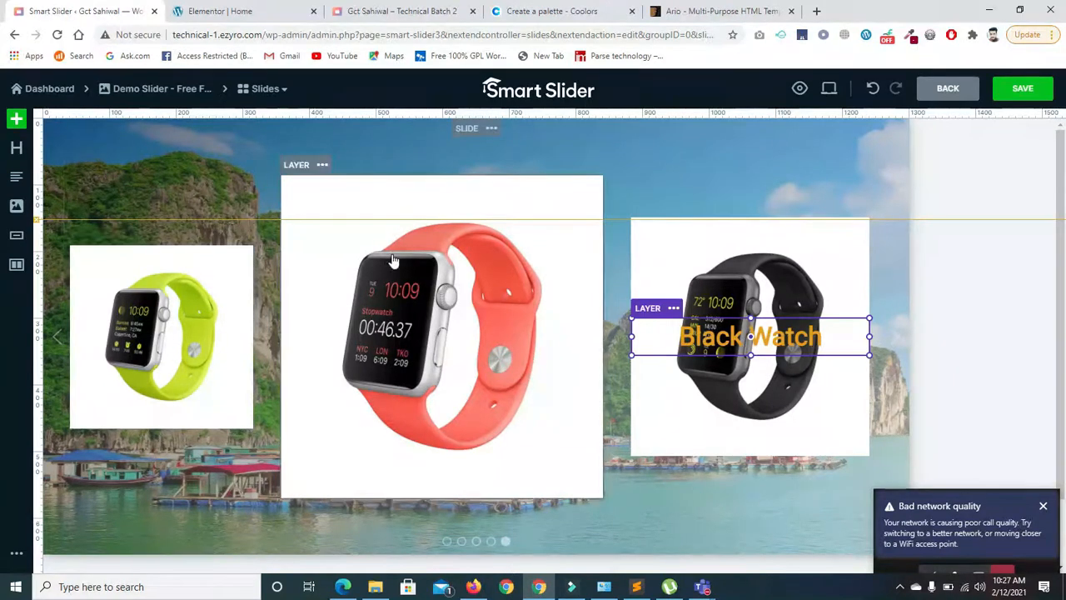
# Step: Delete the red watch image layer from the row's middle column
pyautogui.click(430, 311)
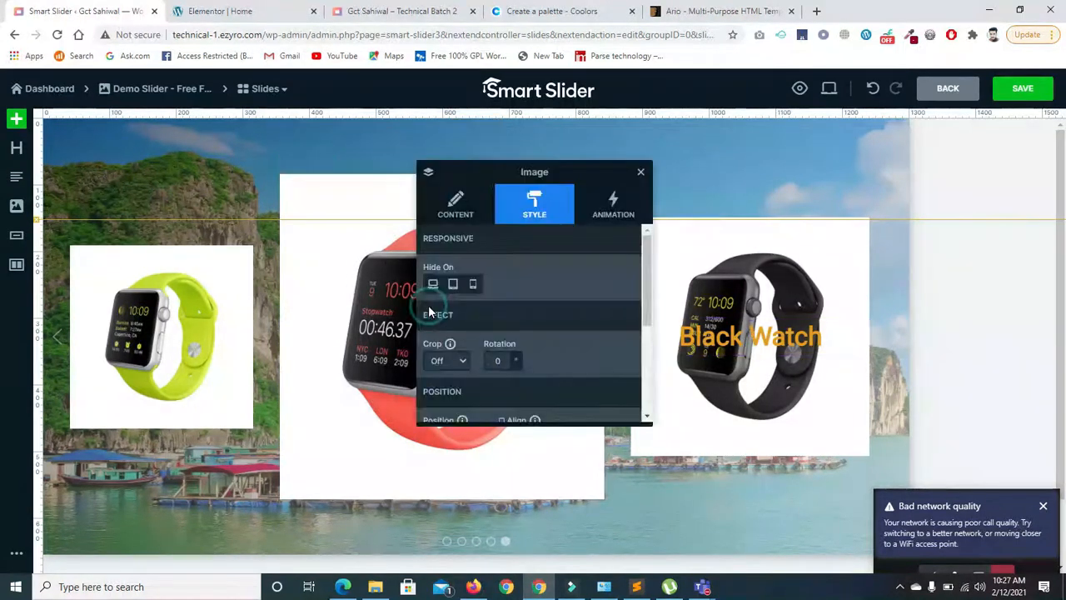
pyautogui.click(641, 171)
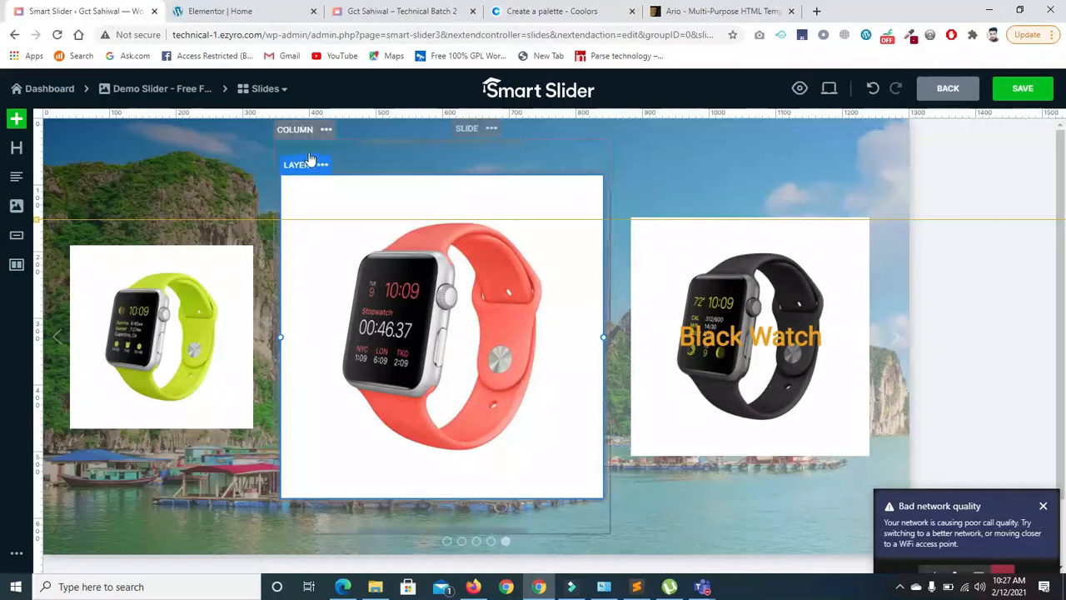
pyautogui.click(320, 167)
pyautogui.click(353, 268)
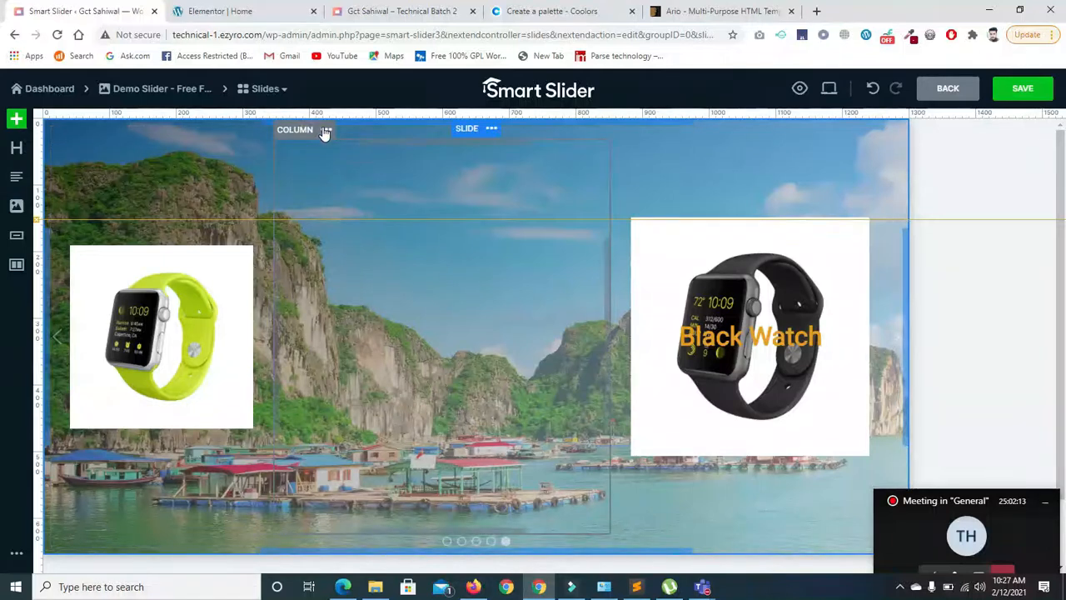
# Step: Add a Black Watch heading to the row's empty middle column and place a text layer directly beneath it
pyautogui.moveTo(16, 147); pyautogui.dragTo(495, 307)
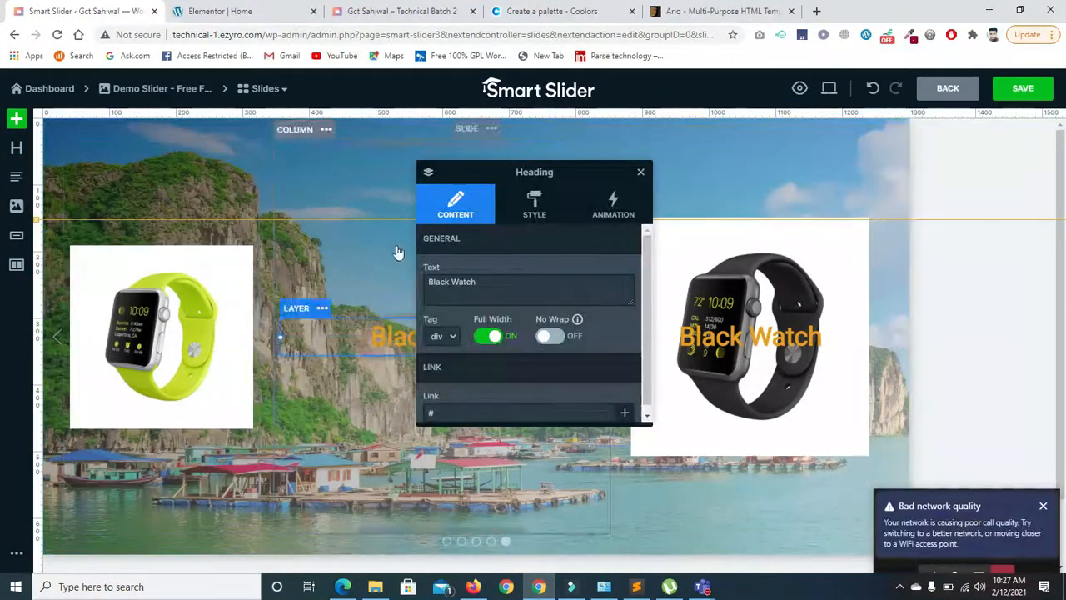
pyautogui.click(640, 173)
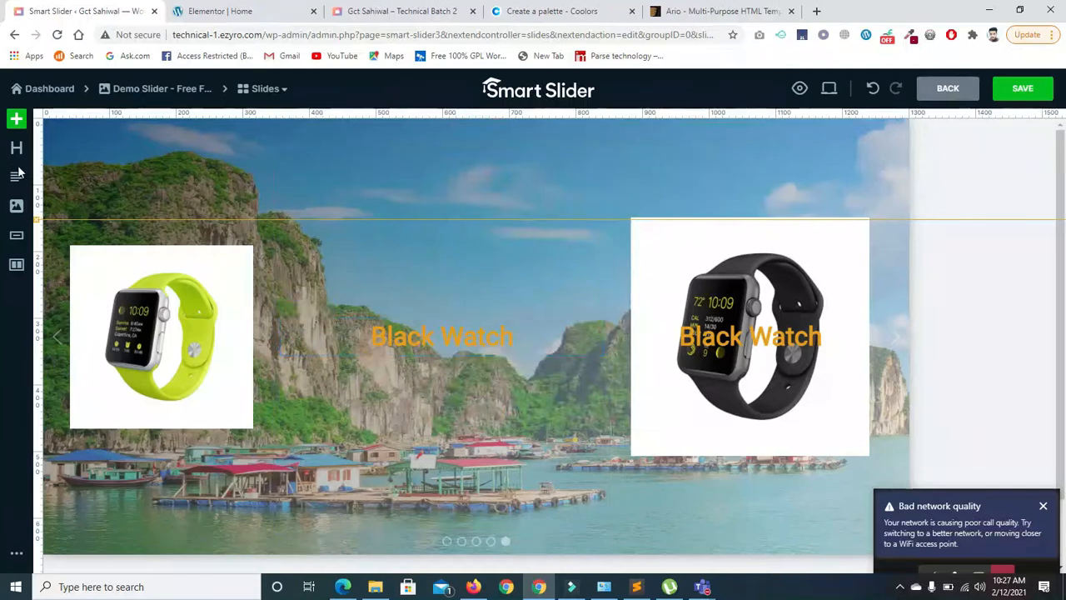
pyautogui.moveTo(16, 177); pyautogui.dragTo(433, 359)
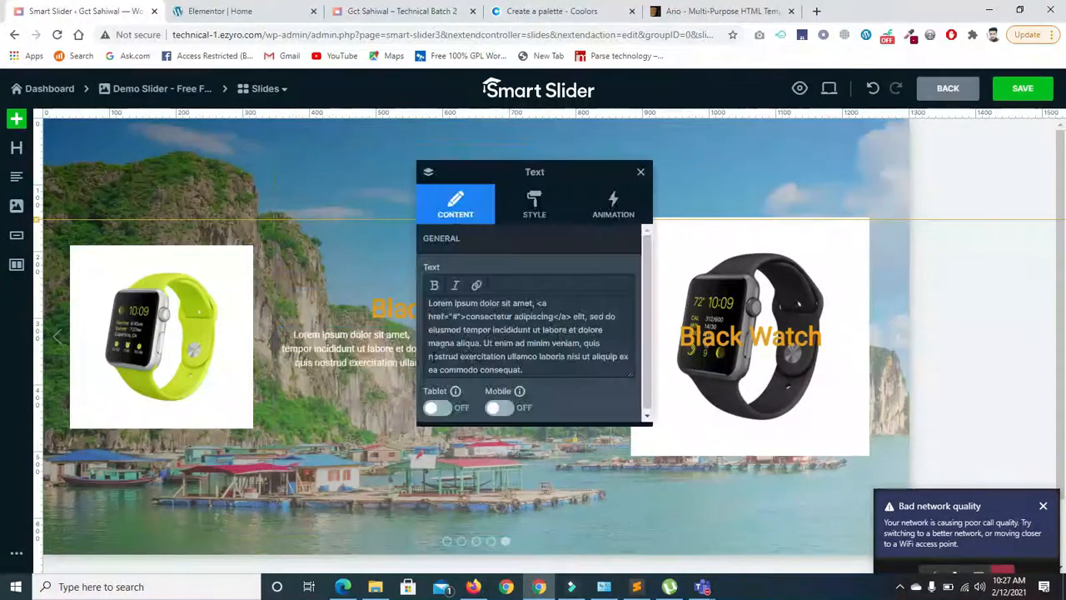
# Step: Lengthen the new text layer by copying its whole lorem ipsum paragraph and pasting it repeatedly after the existing text
pyautogui.moveTo(537, 369); pyautogui.dragTo(428, 302)
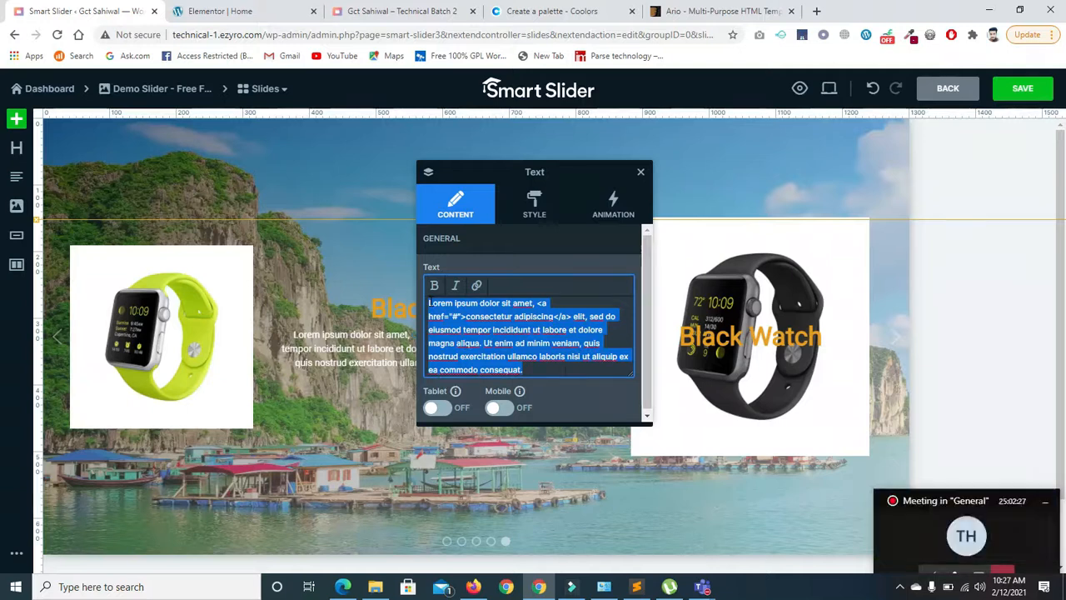
pyautogui.click(549, 369)
pyautogui.hotkey('ctrl', 'v')
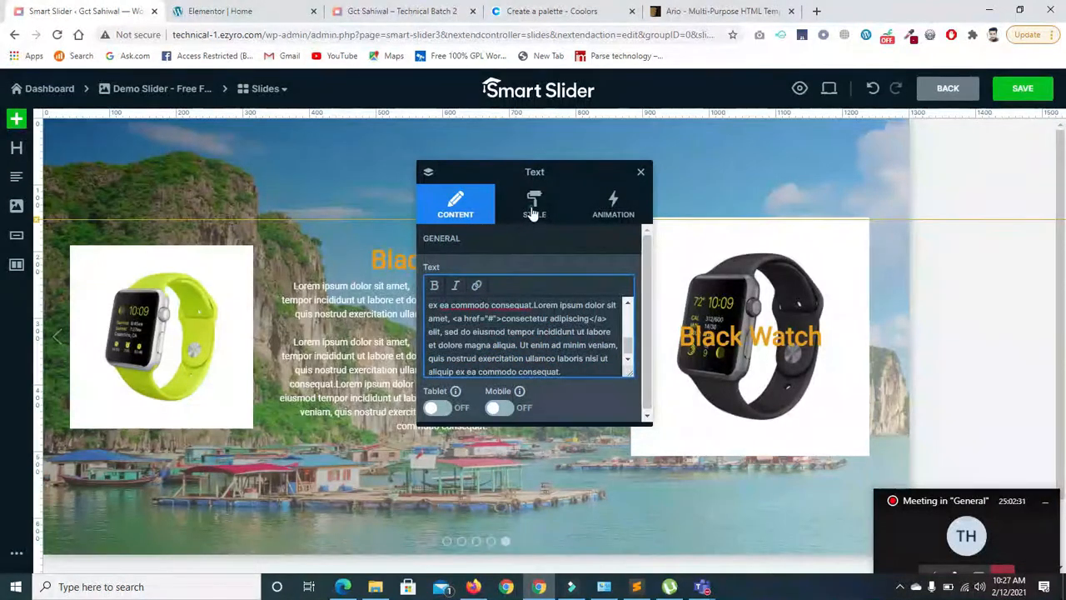
# Step: Left-align the text layer's paragraph and set its font size to 15 px
pyautogui.click(533, 207)
pyautogui.click(455, 395)
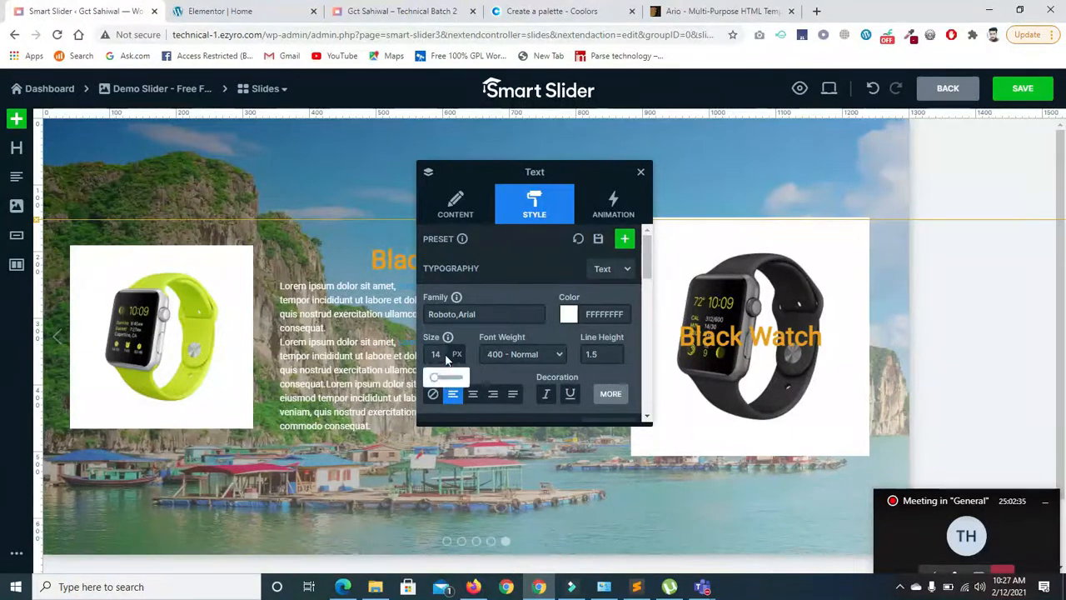
pyautogui.moveTo(441, 379); pyautogui.dragTo(434, 378)
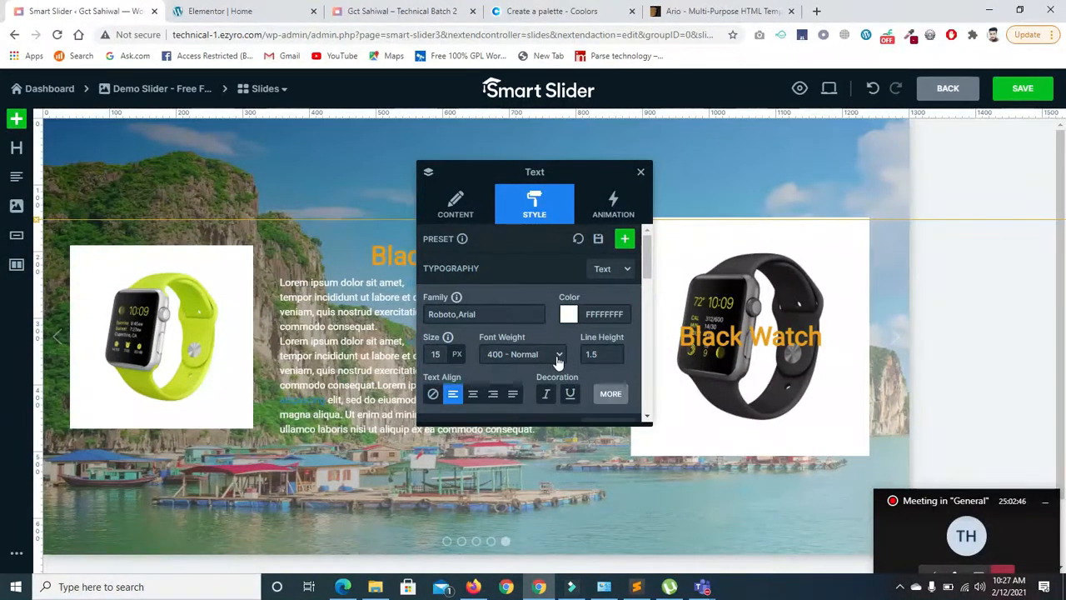
# Step: Try orange E79D19FF for the paragraph's text color, settle on yellow ECC31FFF and close the layer's settings
pyautogui.click(568, 314)
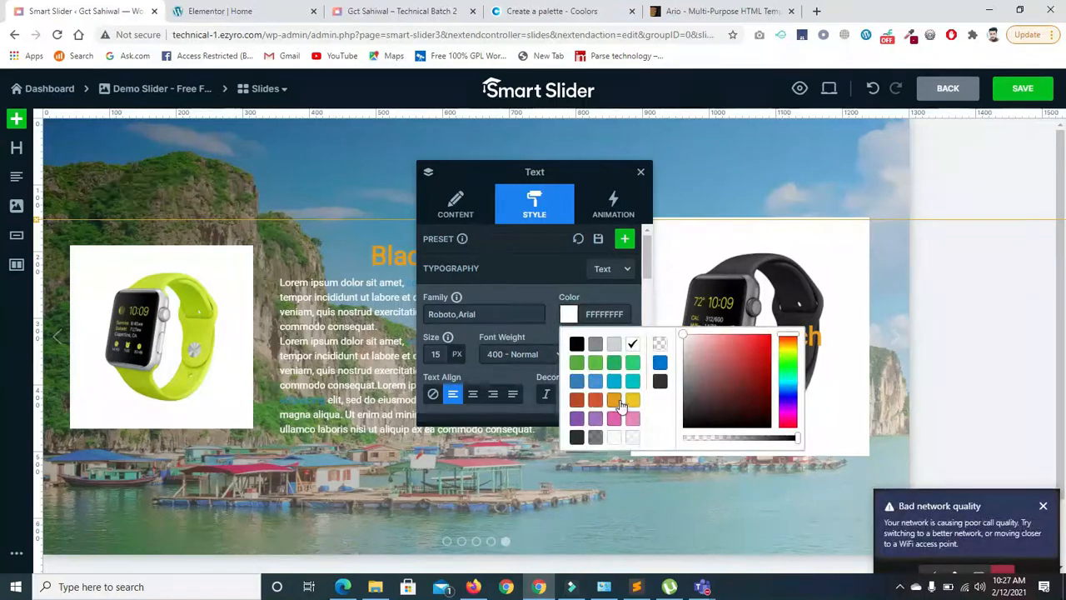
pyautogui.click(617, 405)
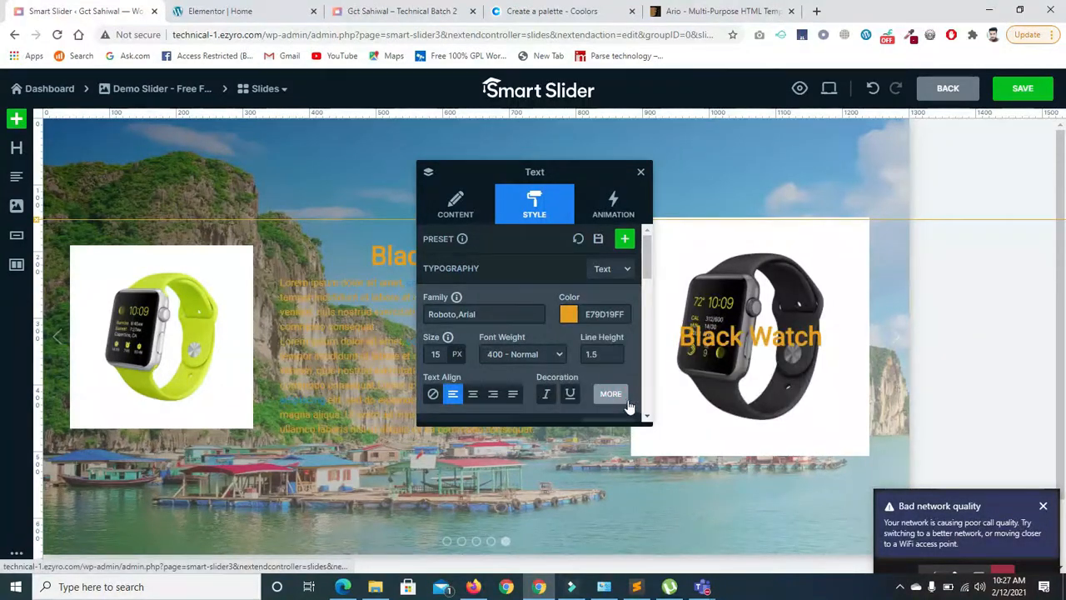
pyautogui.click(568, 314)
pyautogui.click(633, 398)
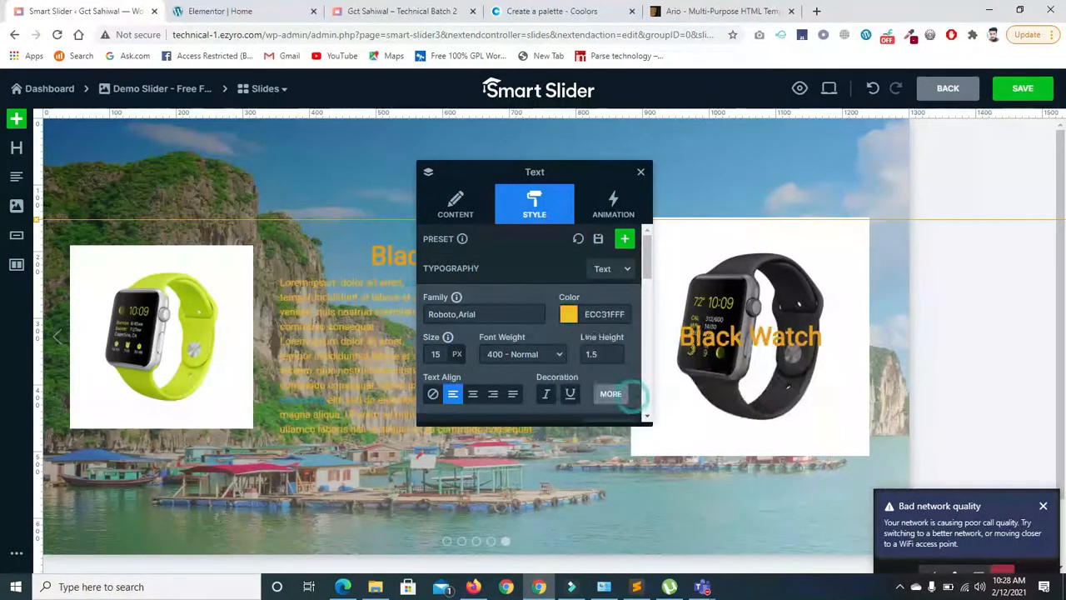
pyautogui.click(640, 174)
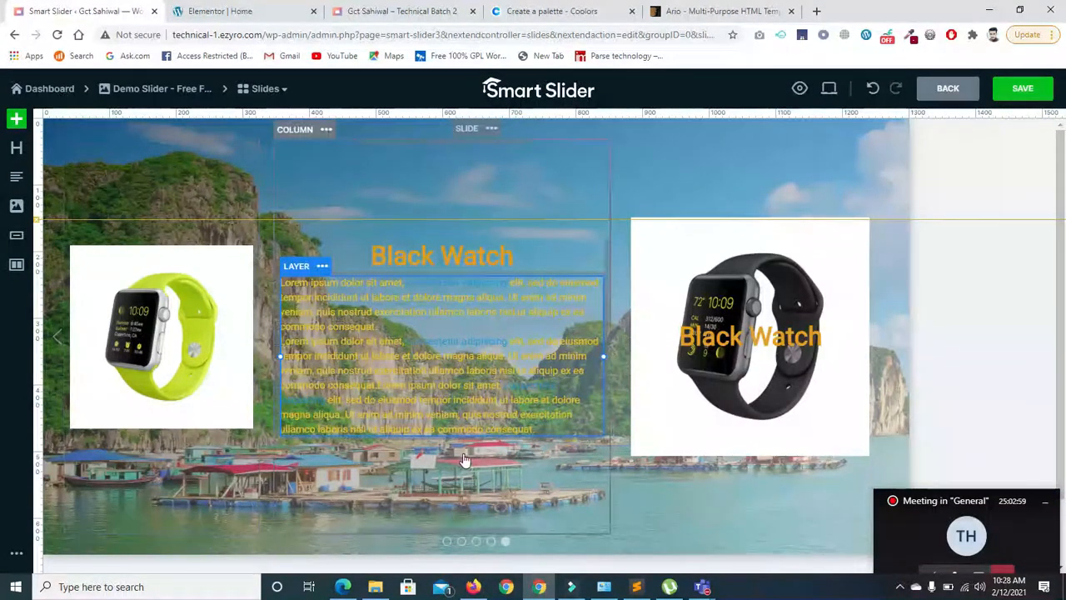
# Step: Save the slide, reload the Gct Sahiwal site page and advance its slider to the fifth slide
pyautogui.click(1013, 92)
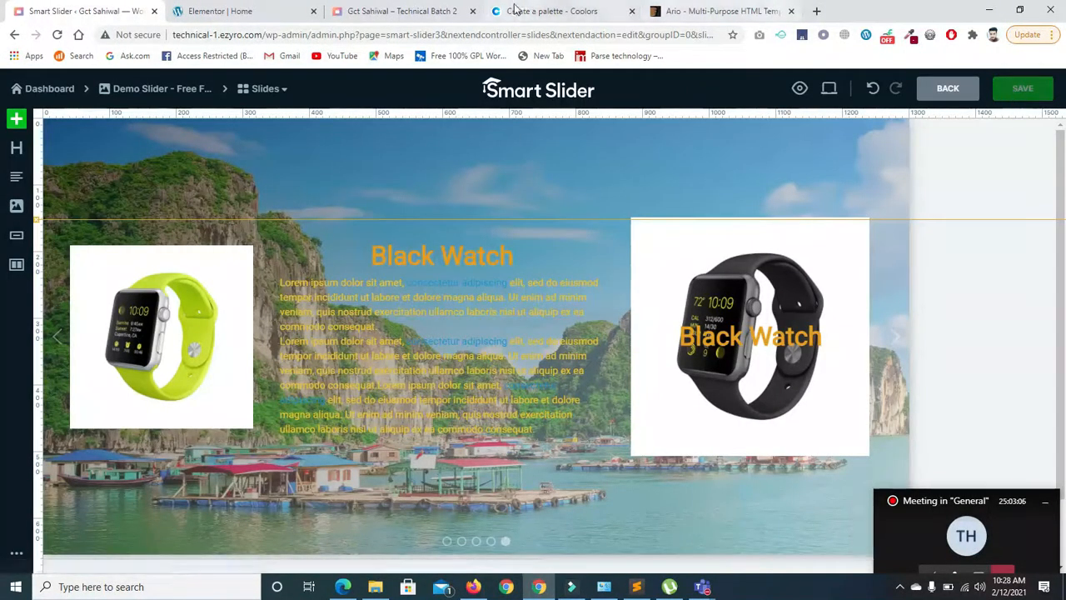
pyautogui.click(400, 11)
pyautogui.click(56, 35)
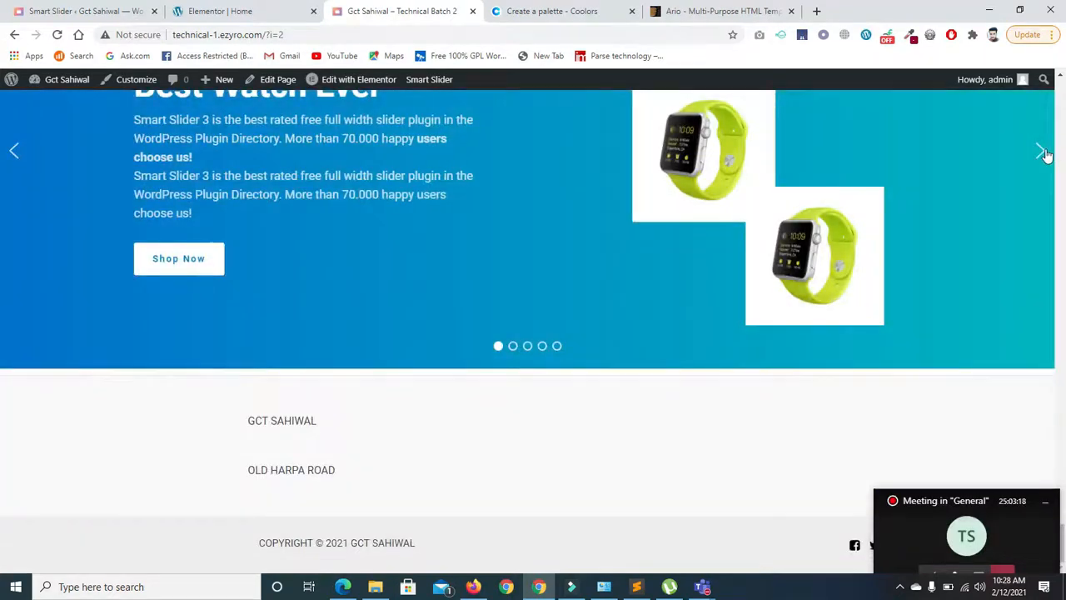
pyautogui.click(1041, 152)
pyautogui.scroll(2, 1042, 155)
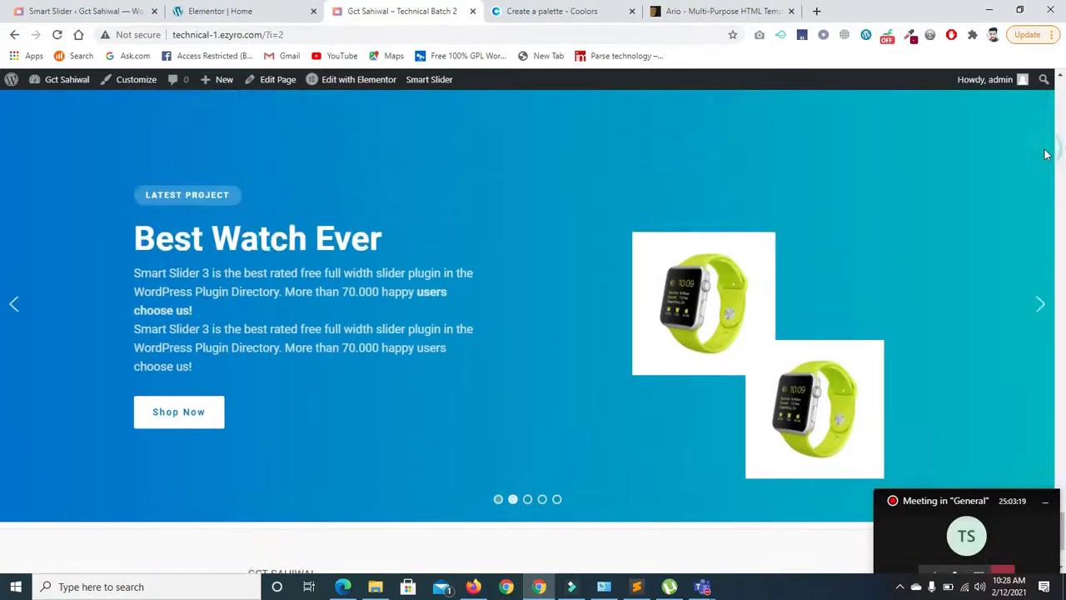
pyautogui.click(1044, 311)
pyautogui.click(1044, 311)
pyautogui.click(1045, 310)
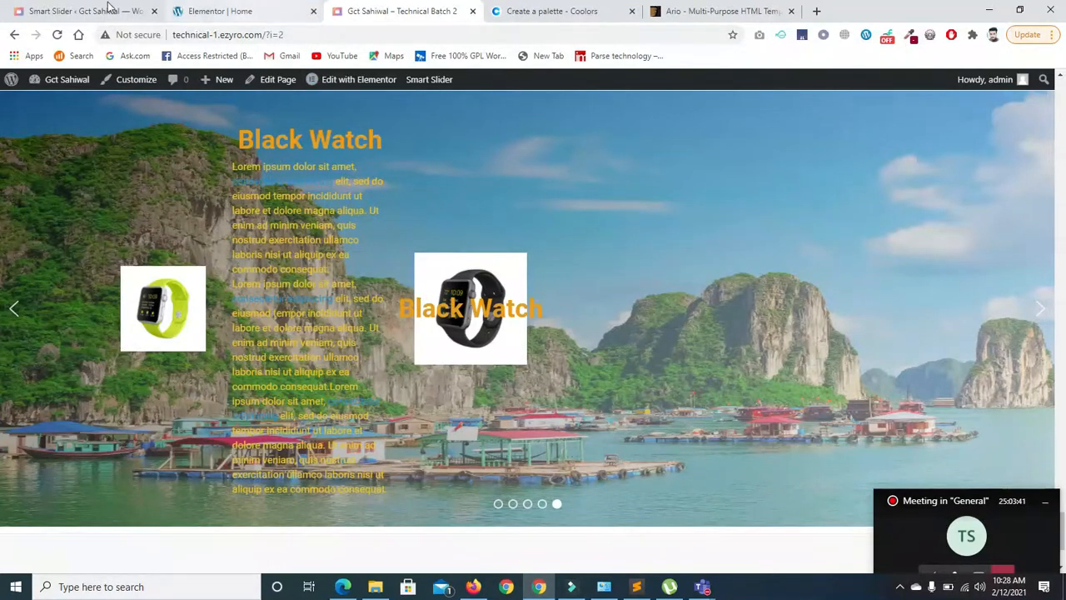
# Step: Return to the slide editor, preview the slide and look over the slider's list of slides
pyautogui.click(75, 11)
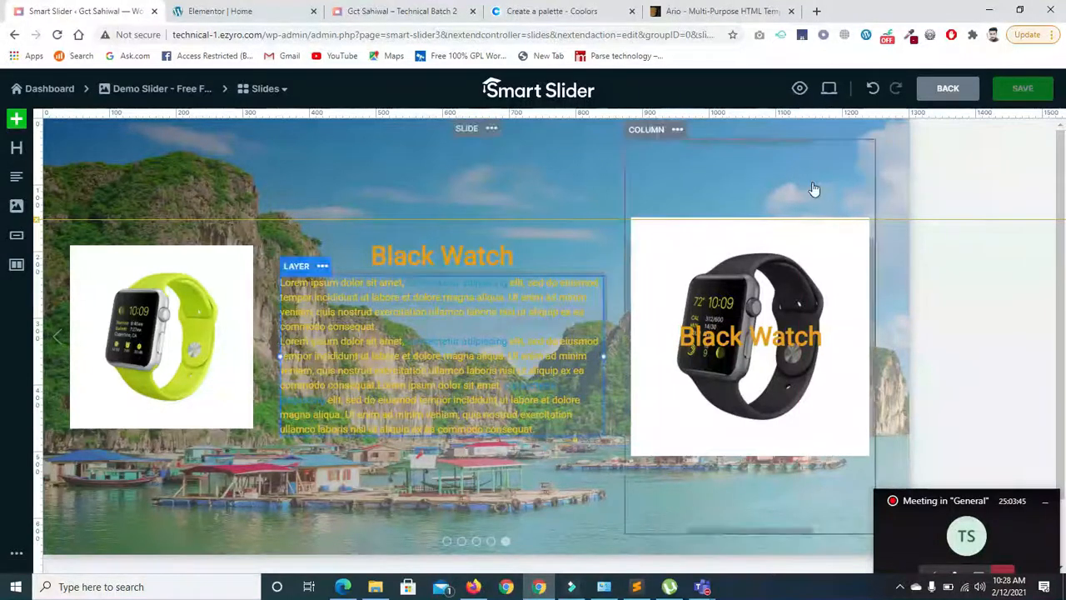
pyautogui.click(799, 90)
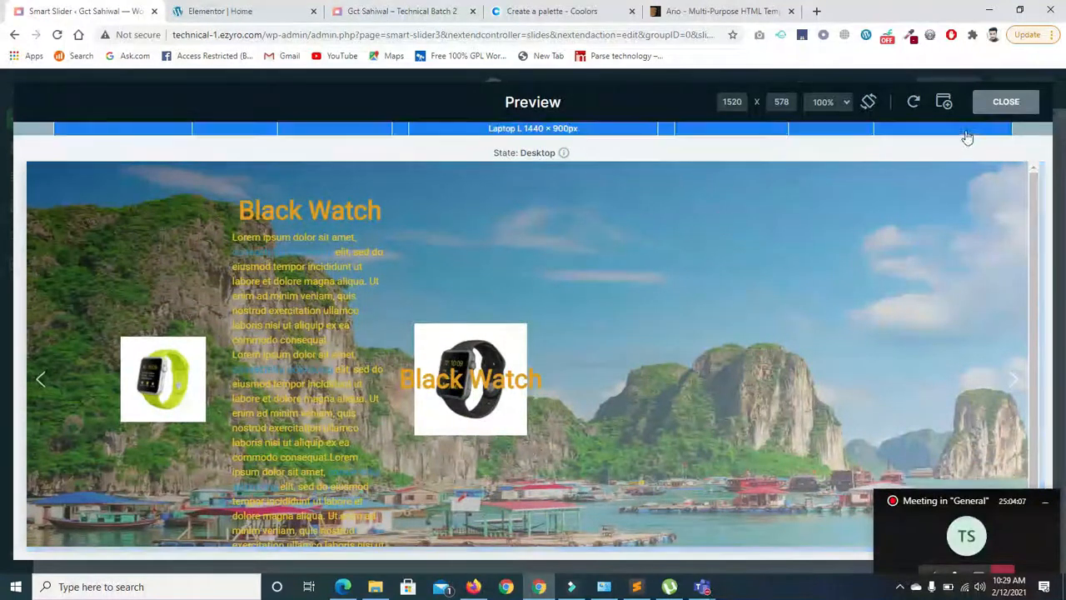
pyautogui.click(991, 102)
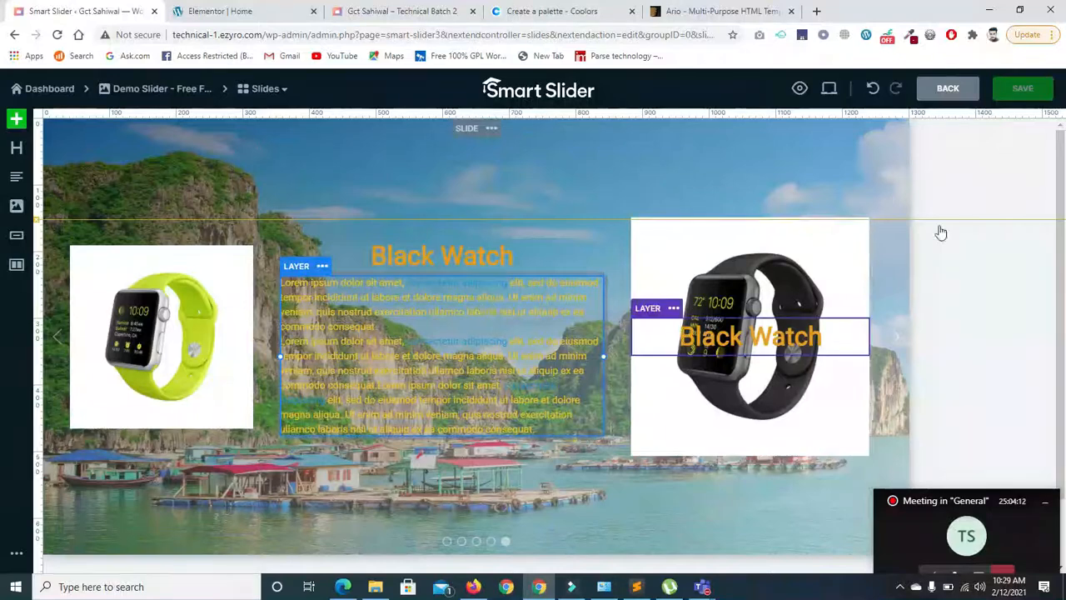
pyautogui.moveTo(1060, 189); pyautogui.dragTo(1065, 197)
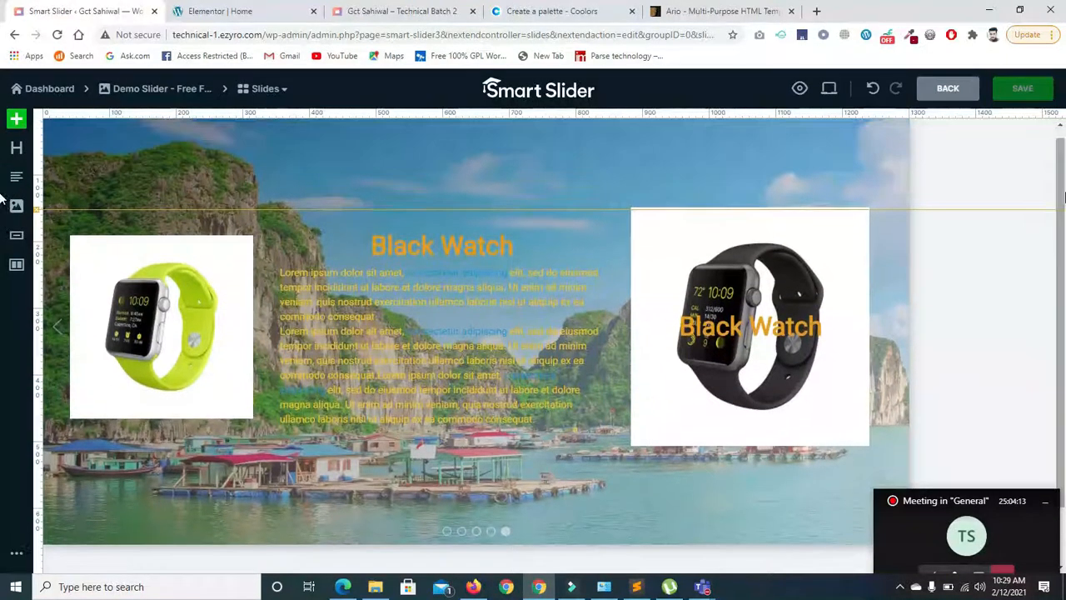
pyautogui.click(287, 93)
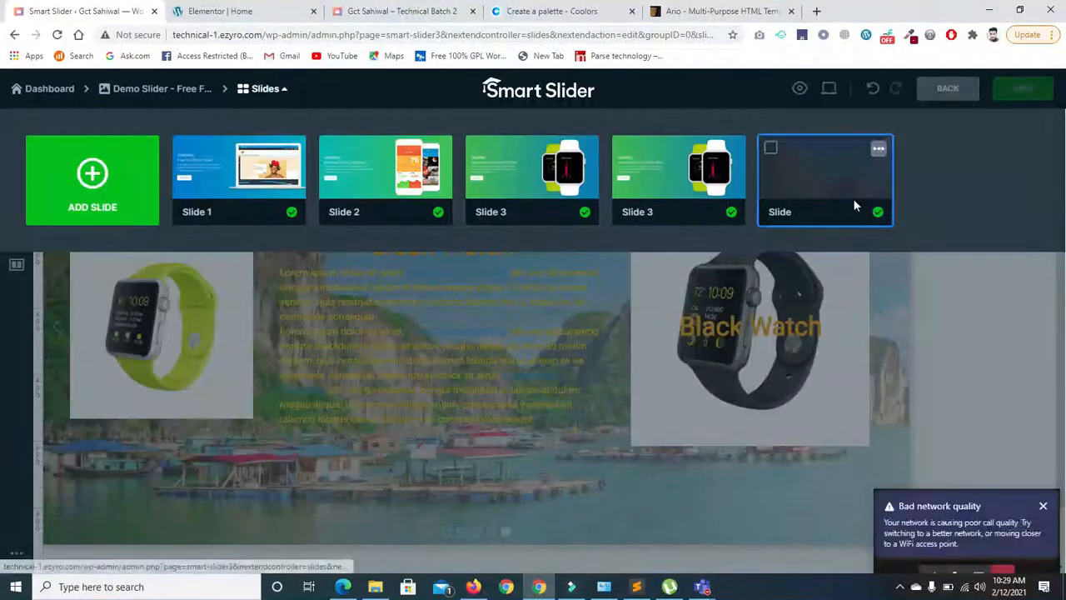
pyautogui.click(282, 90)
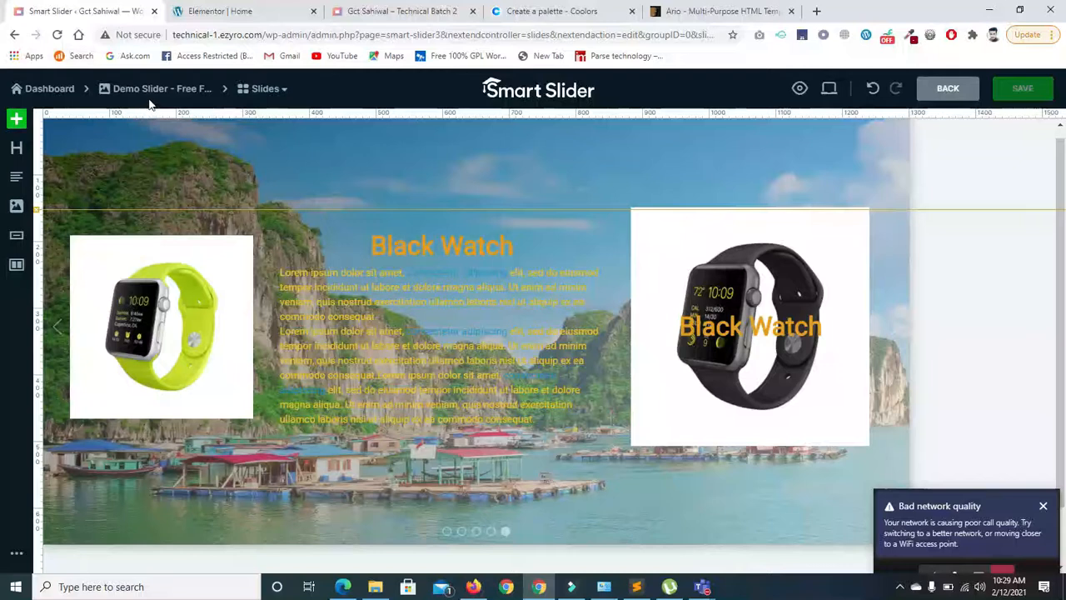
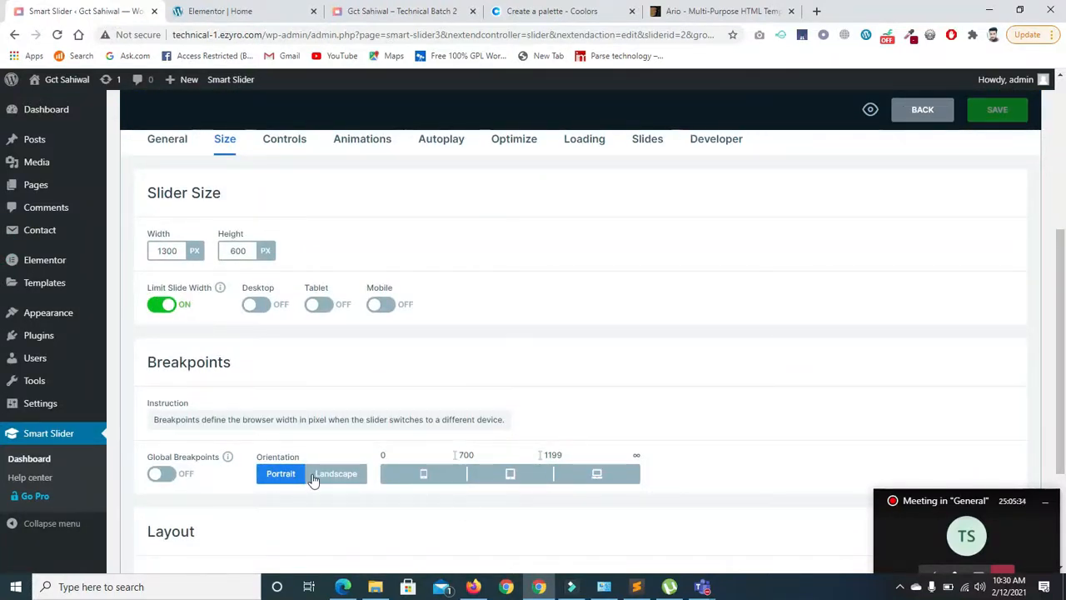
# Step: Try the Landscape orientation for the slider's breakpoints and switch back to Portrait
pyautogui.click(337, 481)
pyautogui.click(285, 476)
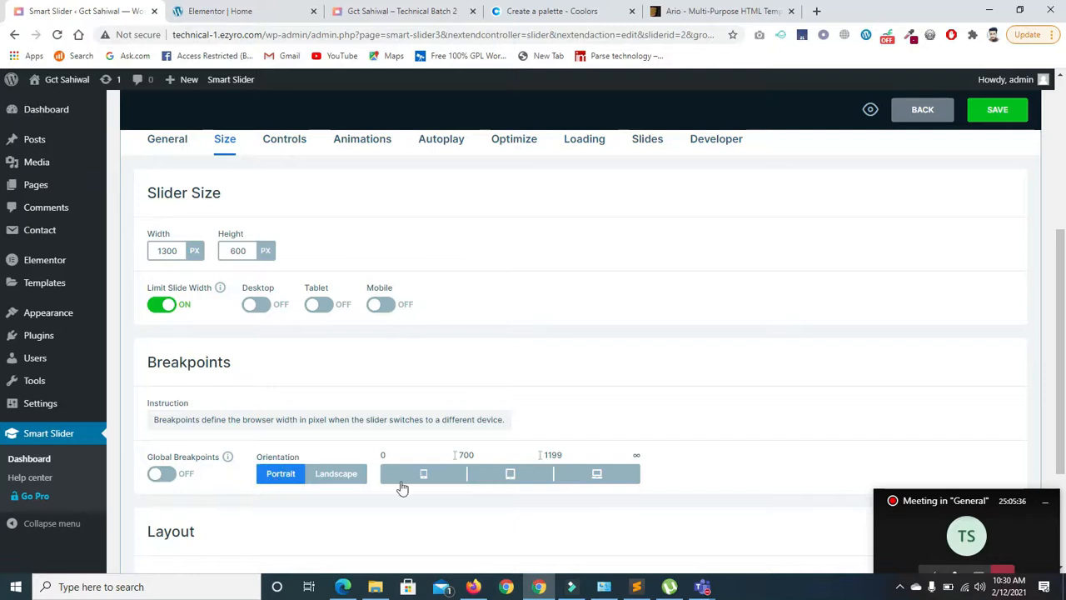
# Step: Open the slider's last slide for editing, leaving the slider settings without saving
pyautogui.moveTo(1061, 389); pyautogui.dragTo(1061, 262)
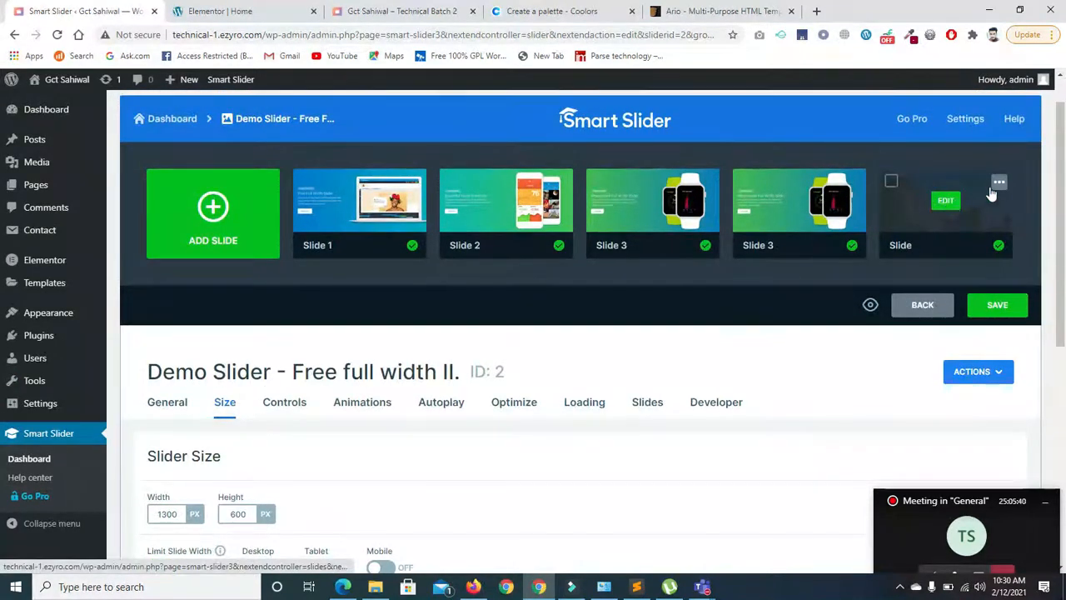
pyautogui.click(998, 182)
pyautogui.click(946, 183)
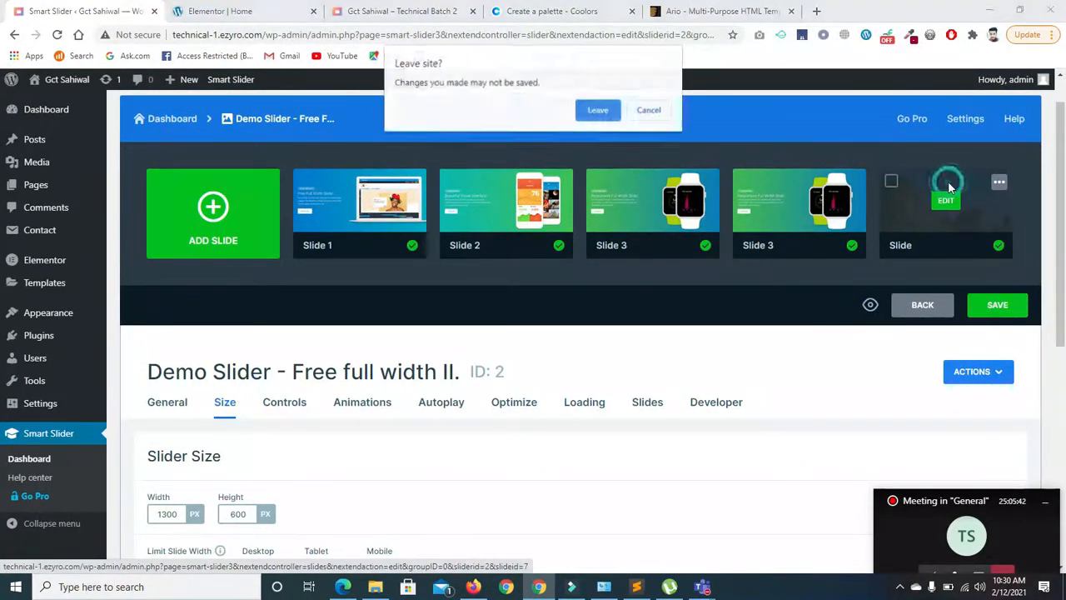
pyautogui.click(598, 111)
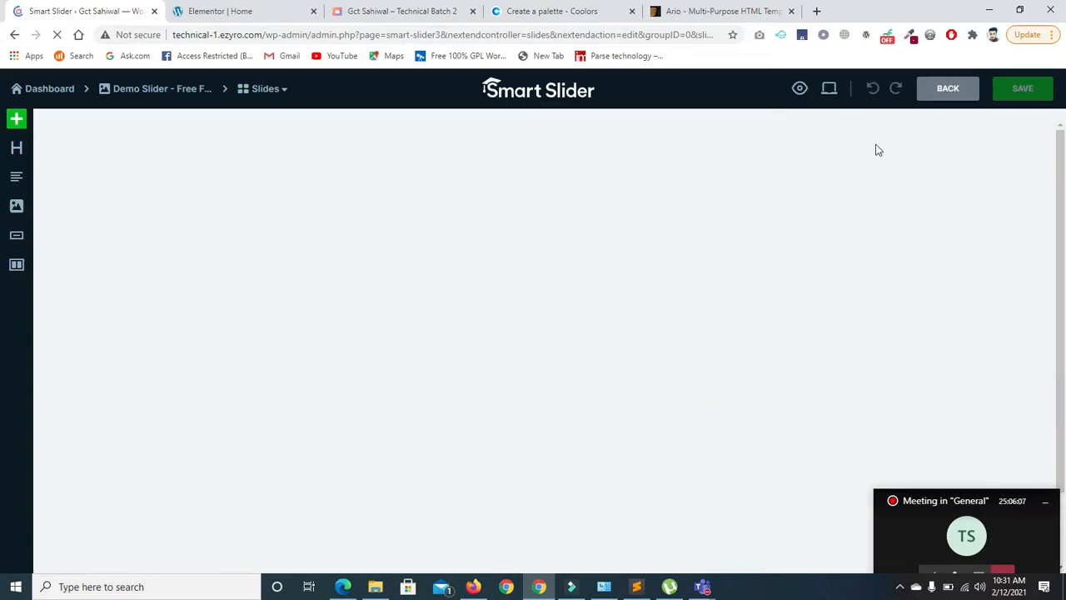
pyautogui.click(830, 92)
pyautogui.moveTo(1061, 242); pyautogui.dragTo(1059, 362)
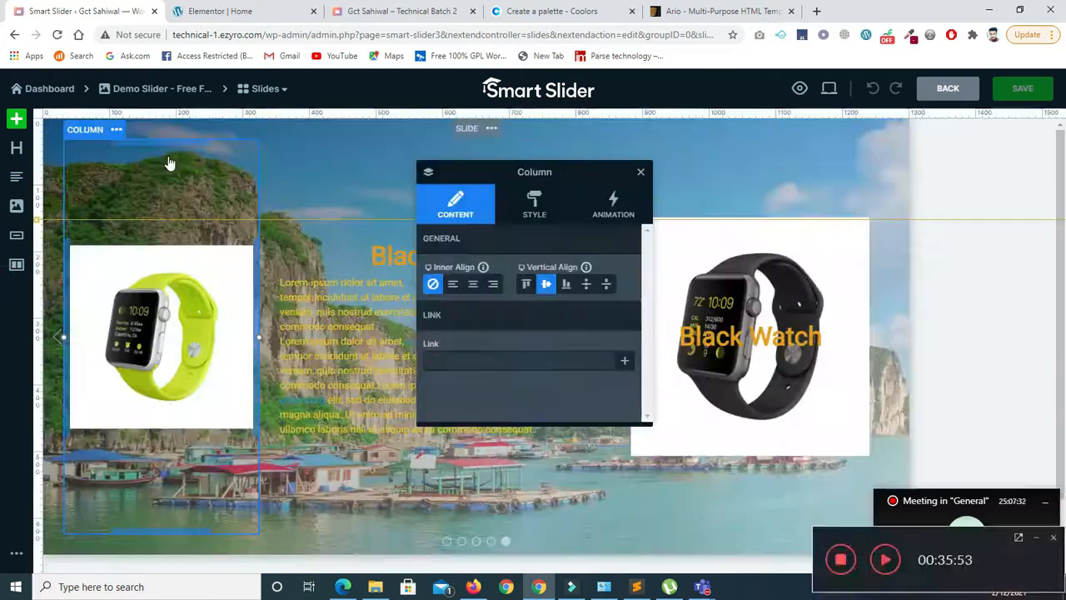
# Step: Open the settings of the row that holds the watch columns and turn its Stretch option off
pyautogui.click(116, 130)
pyautogui.moveTo(121, 150)
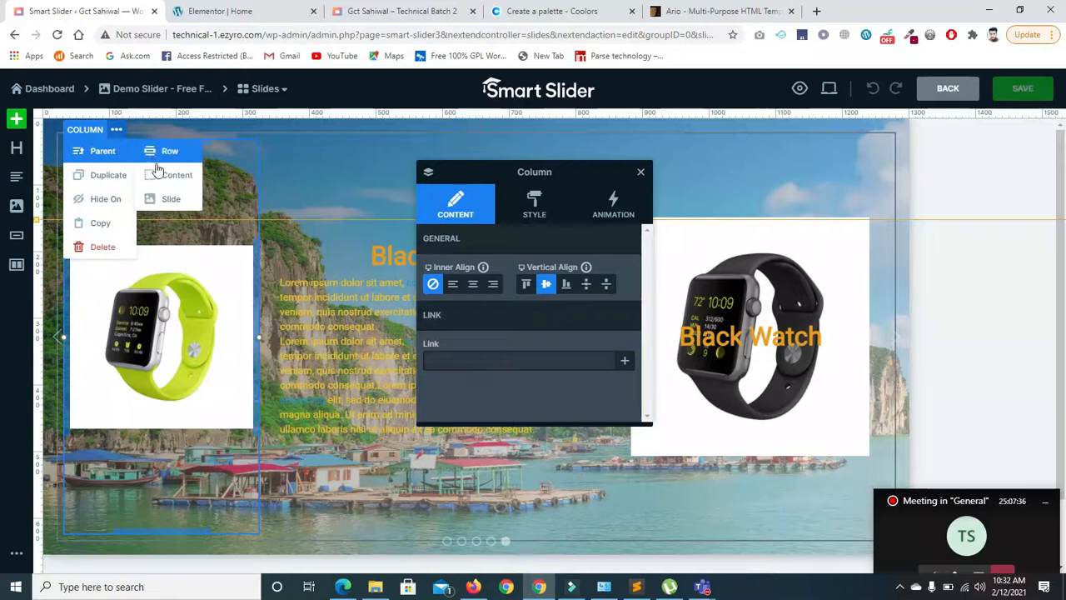
pyautogui.click(159, 158)
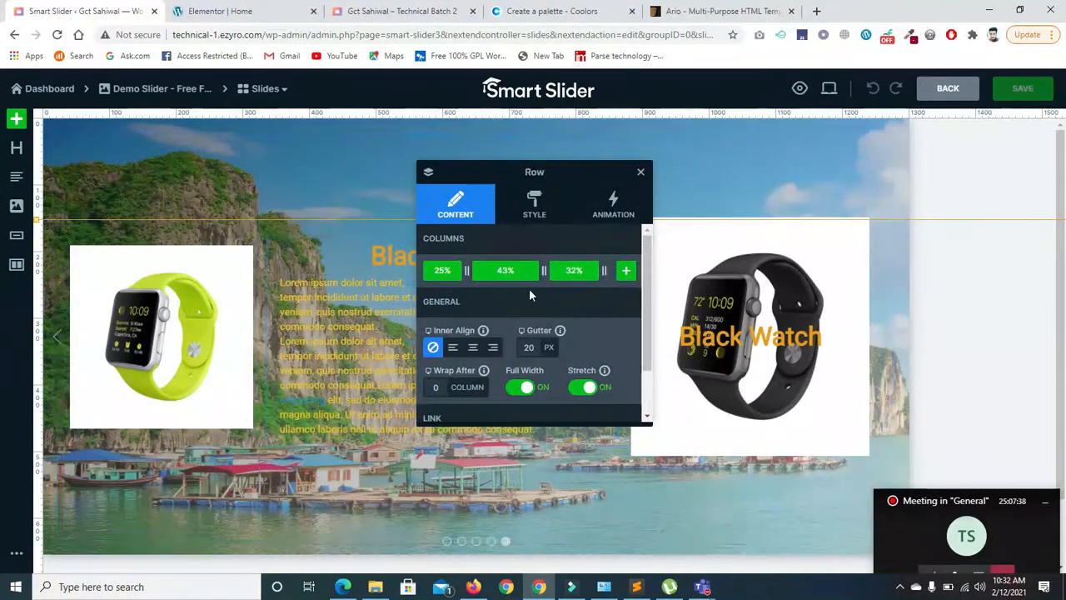
pyautogui.moveTo(646, 306); pyautogui.dragTo(649, 326)
pyautogui.click(581, 367)
pyautogui.click(581, 367)
pyautogui.click(582, 367)
pyautogui.click(583, 366)
pyautogui.click(583, 366)
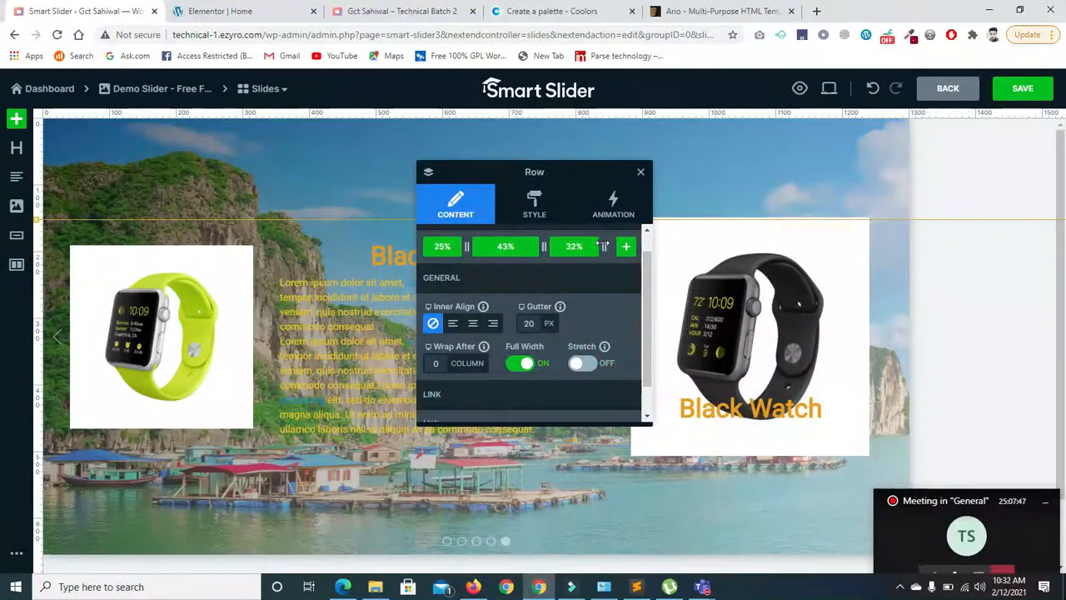
# Step: Save the slide, check it in the preview and close the preview
pyautogui.click(1015, 92)
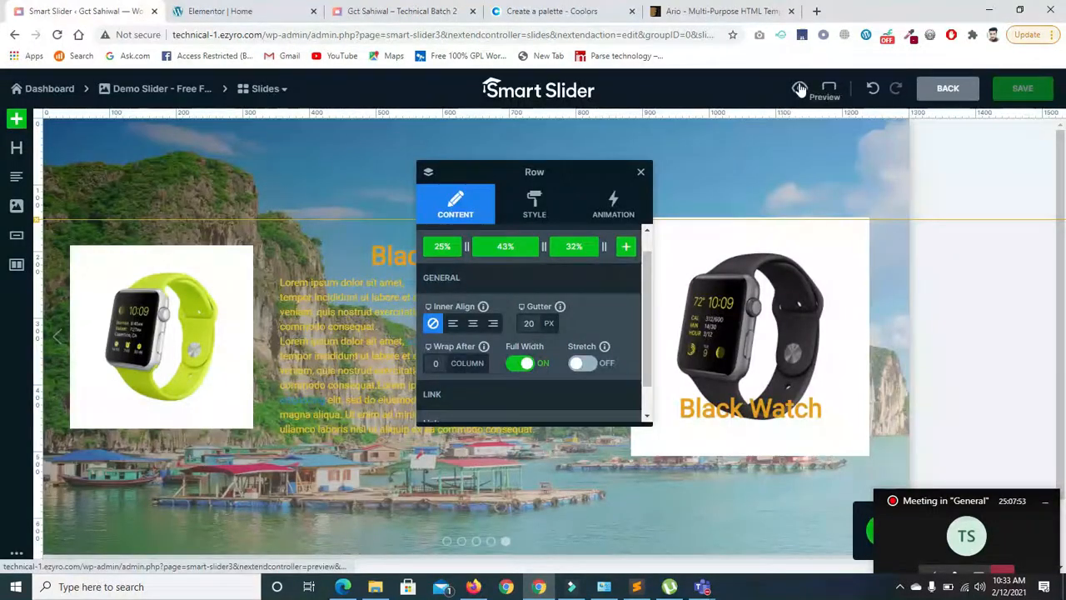
pyautogui.click(800, 87)
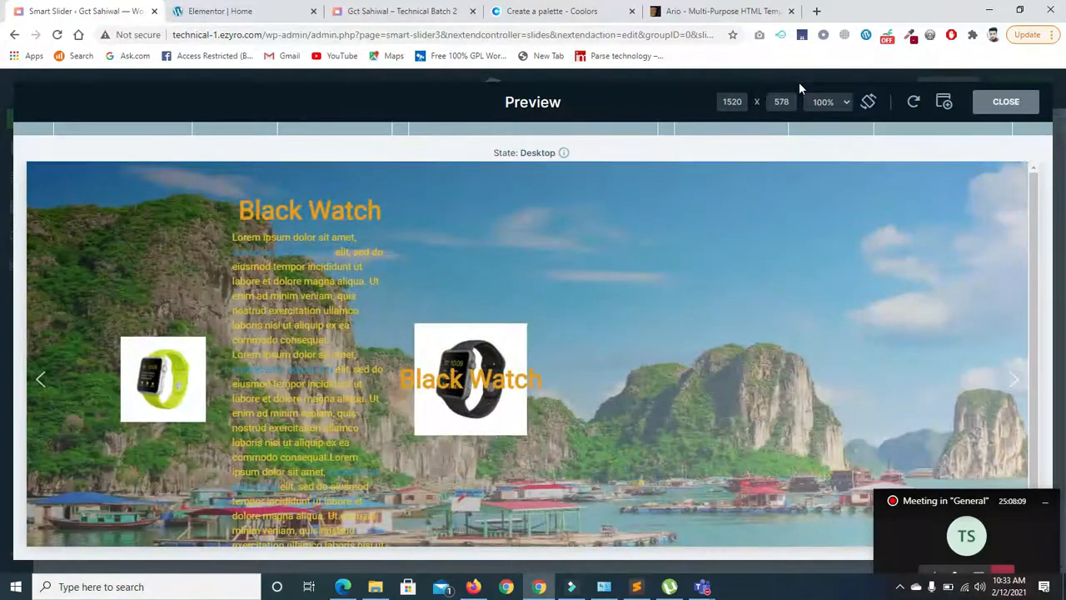
pyautogui.click(1006, 102)
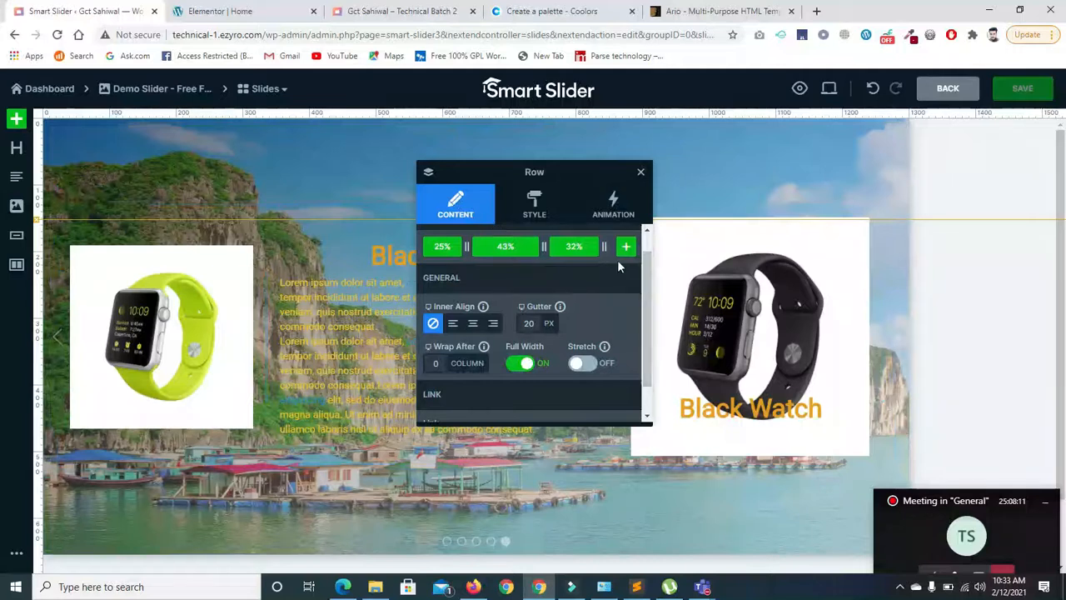
# Step: Examine the watch row's Wrap After, style and animation settings, closing the row settings at the end
pyautogui.moveTo(647, 273); pyautogui.dragTo(647, 295)
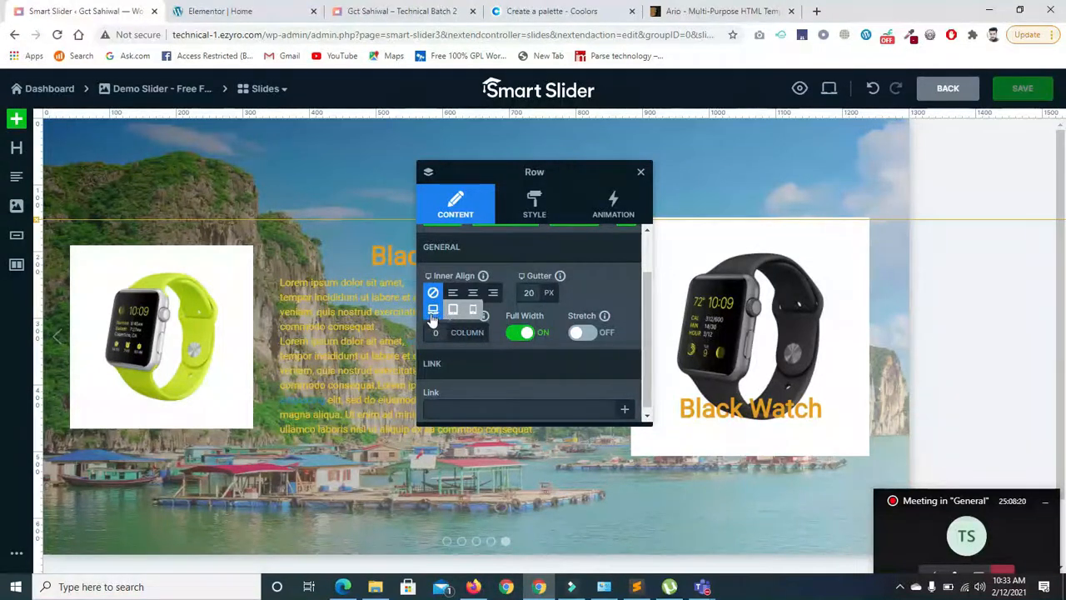
pyautogui.click(432, 316)
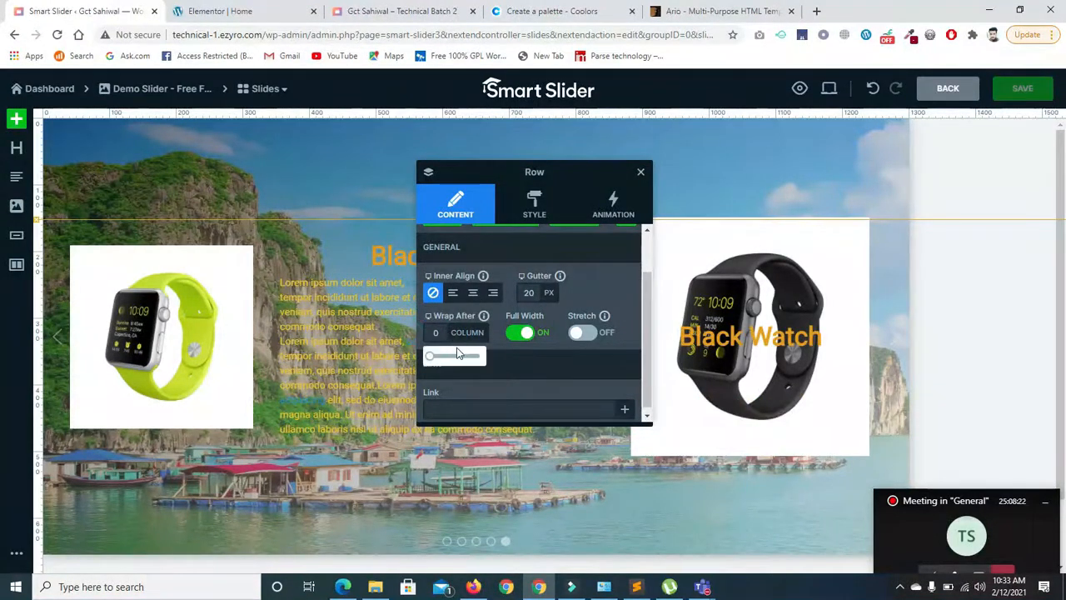
pyautogui.scroll(1, 644, 366)
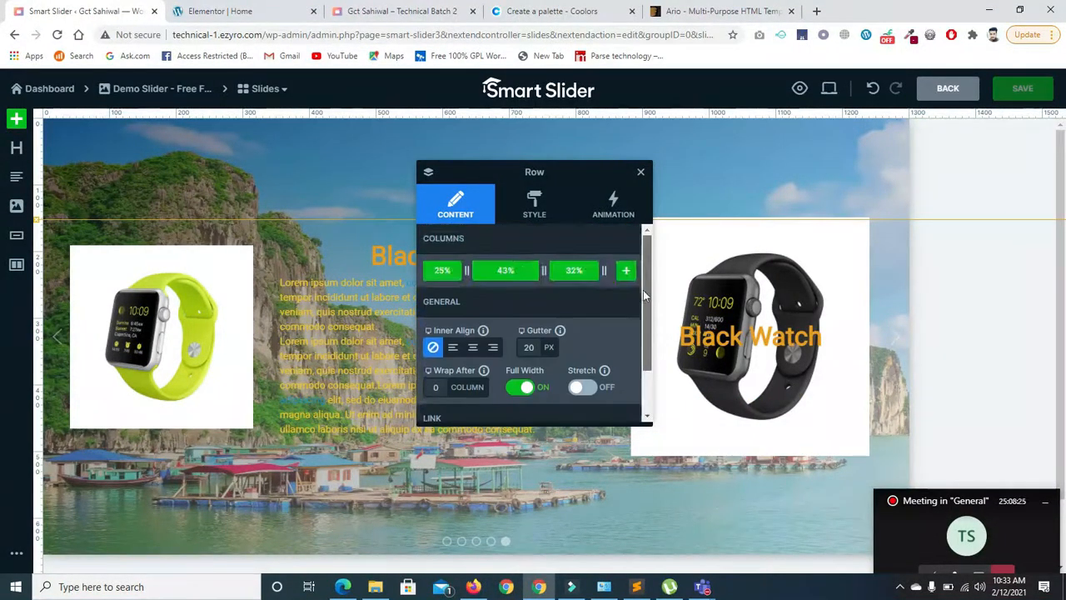
pyautogui.click(530, 195)
pyautogui.moveTo(647, 264)
pyautogui.mouseDown()
pyautogui.moveTo(648, 405)
pyautogui.moveTo(646, 259)
pyautogui.mouseUp()
pyautogui.click(614, 208)
pyautogui.click(530, 204)
pyautogui.click(455, 204)
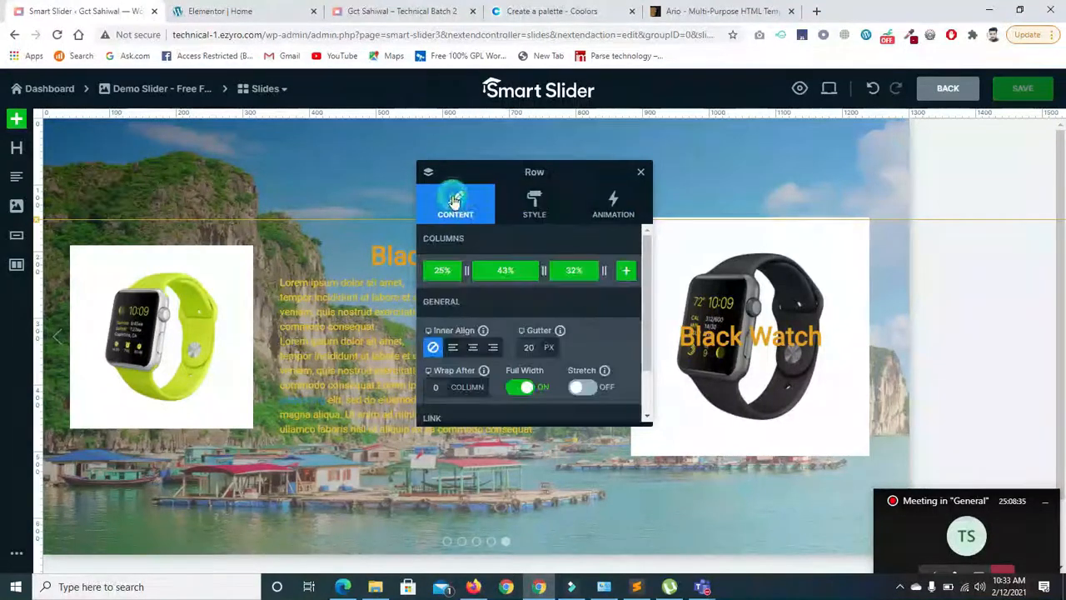
pyautogui.click(640, 174)
# Step: Widen the editor's desktop canvas with the device width slider
pyautogui.moveTo(815, 96)
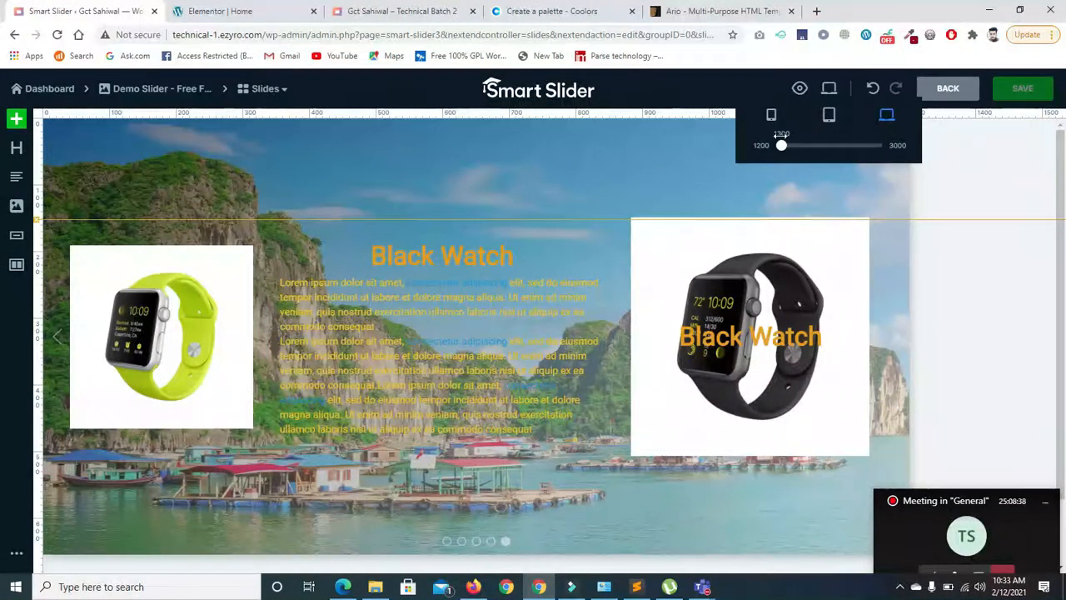
pyautogui.click(888, 122)
pyautogui.moveTo(888, 148); pyautogui.dragTo(792, 165)
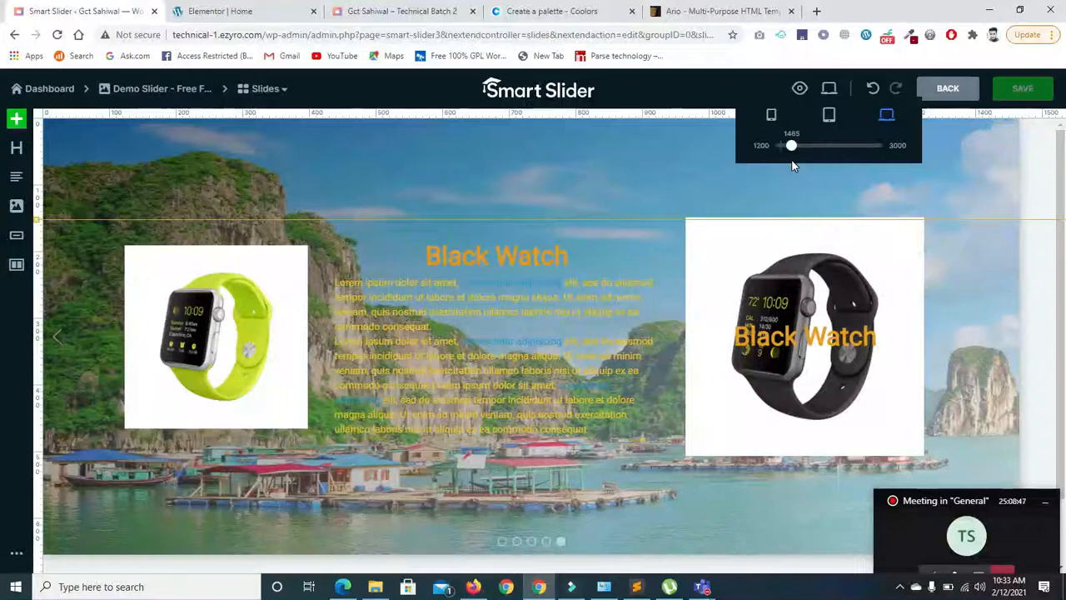
pyautogui.moveTo(790, 161); pyautogui.dragTo(790, 161)
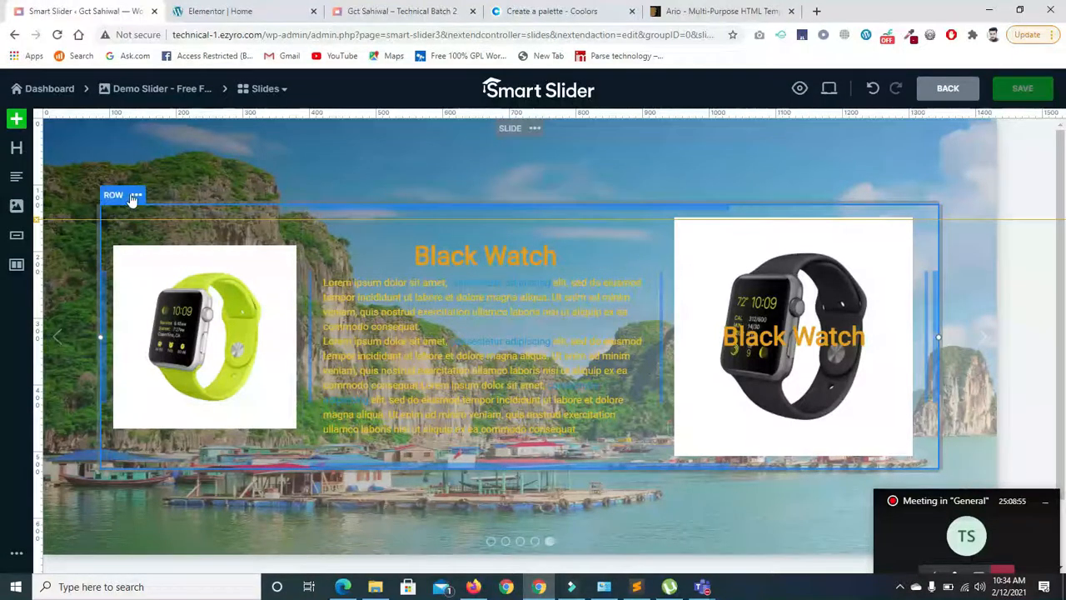
# Step: Open the settings of the slide that contains the watch row and look through its content options
pyautogui.click(136, 195)
pyautogui.moveTo(136, 220)
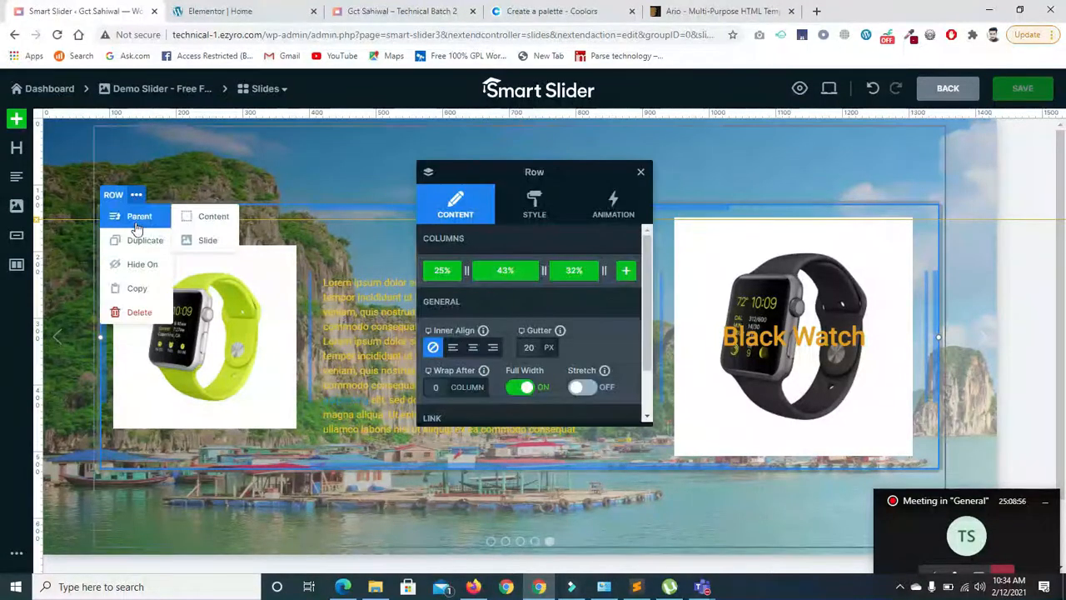
pyautogui.click(206, 242)
pyautogui.click(477, 210)
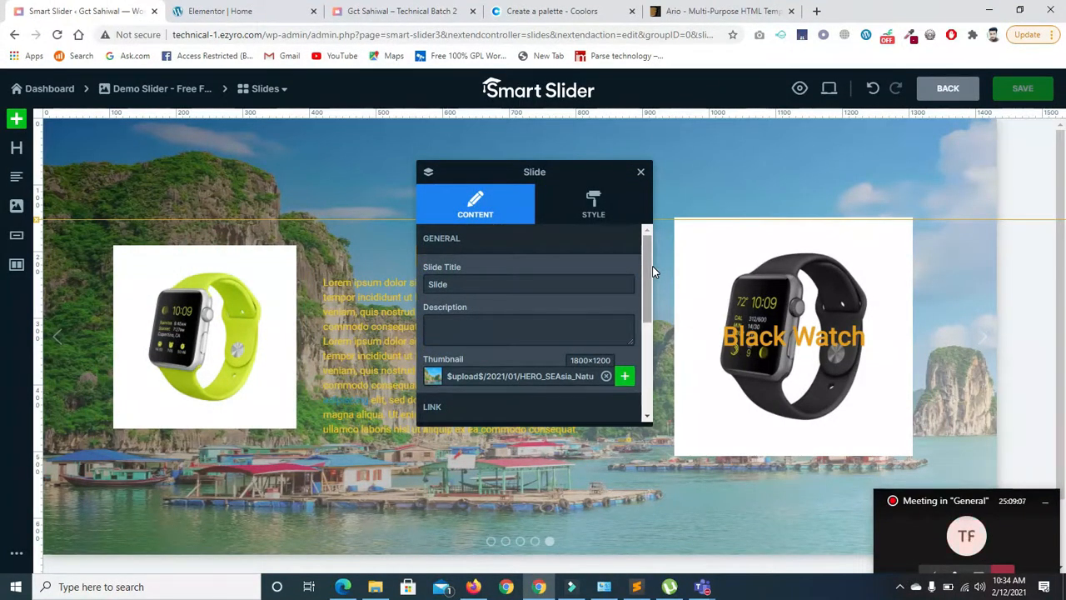
pyautogui.moveTo(645, 271); pyautogui.dragTo(647, 247)
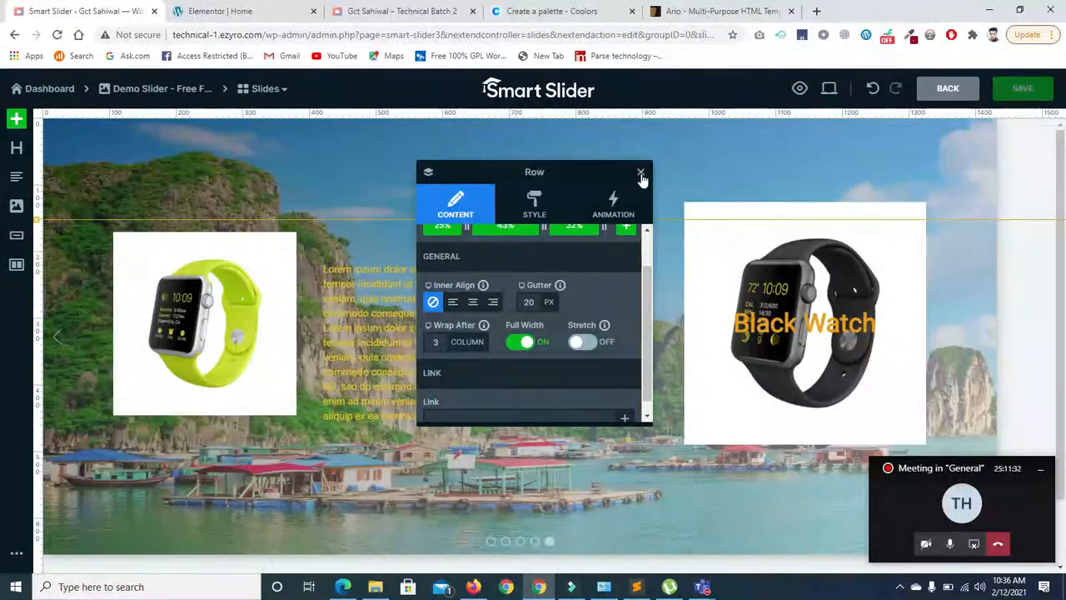
# Step: Reopen the watch row's settings, try its Wrap After values and leave it at 3 columns
pyautogui.click(637, 172)
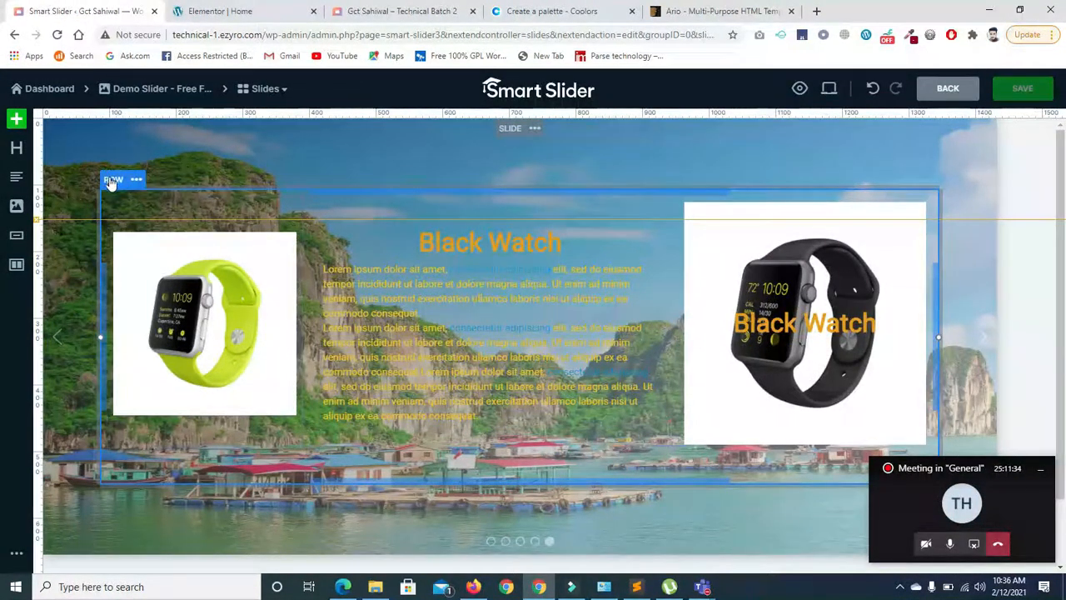
pyautogui.click(136, 179)
pyautogui.moveTo(143, 203)
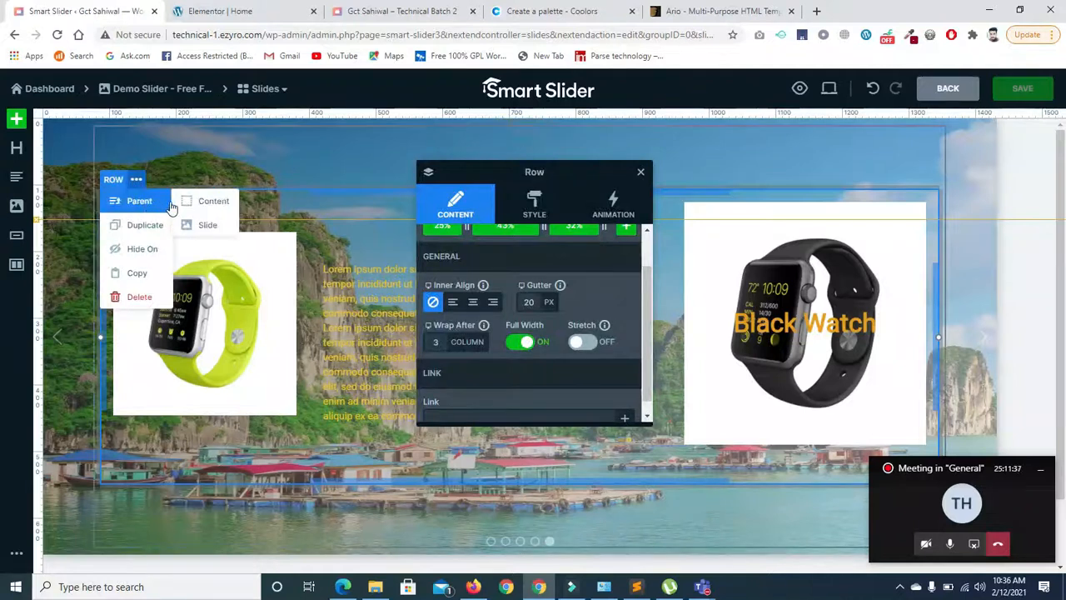
pyautogui.click(114, 180)
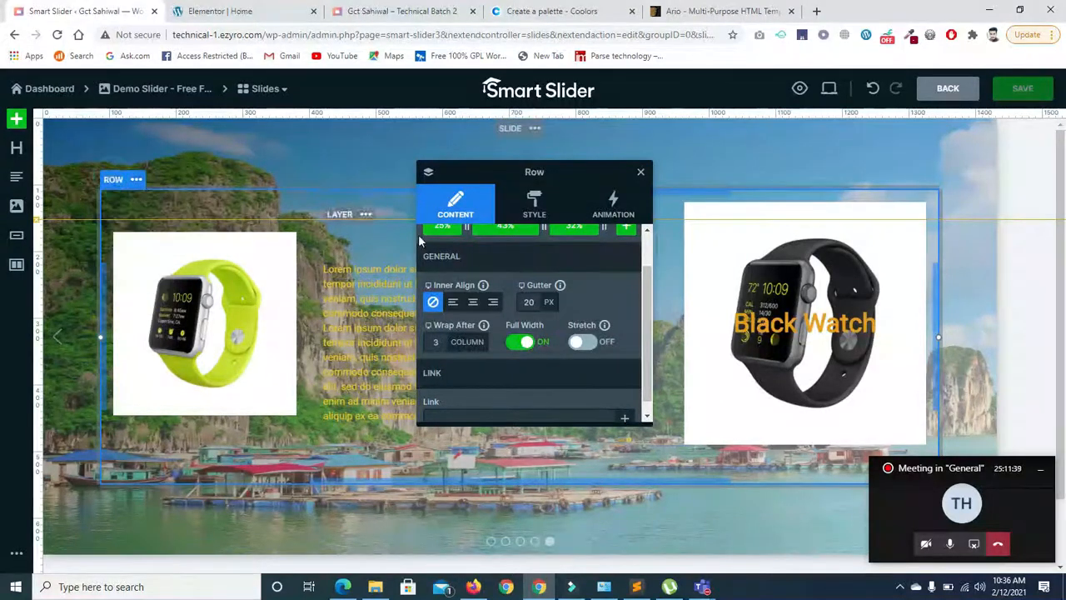
pyautogui.moveTo(645, 279)
pyautogui.mouseDown()
pyautogui.moveTo(646, 251)
pyautogui.moveTo(651, 293)
pyautogui.mouseUp()
pyautogui.click(443, 327)
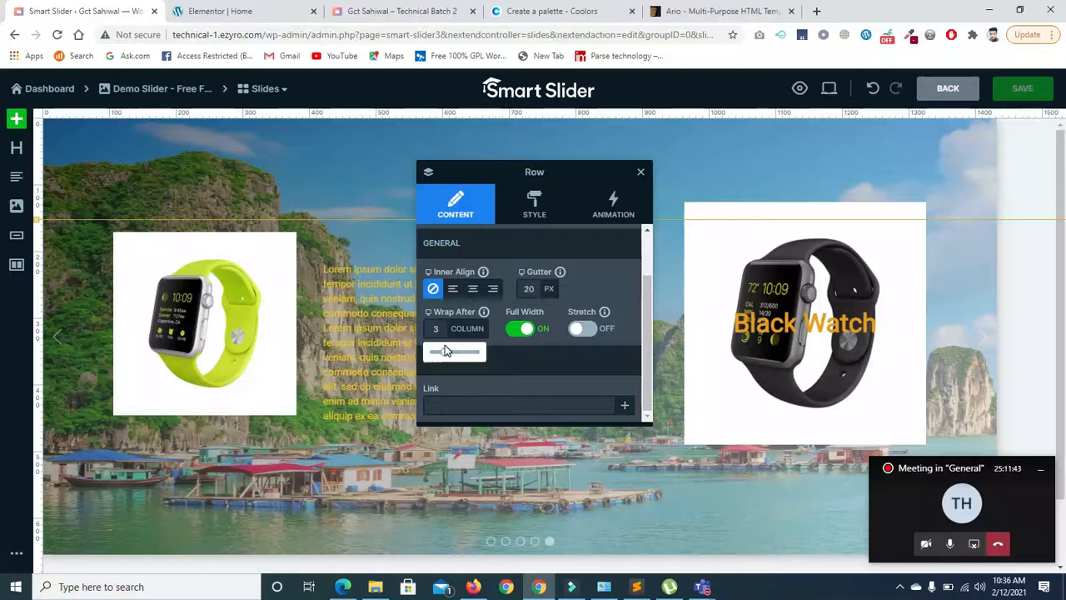
pyautogui.moveTo(444, 352)
pyautogui.mouseDown()
pyautogui.moveTo(459, 351)
pyautogui.moveTo(446, 352)
pyautogui.mouseUp()
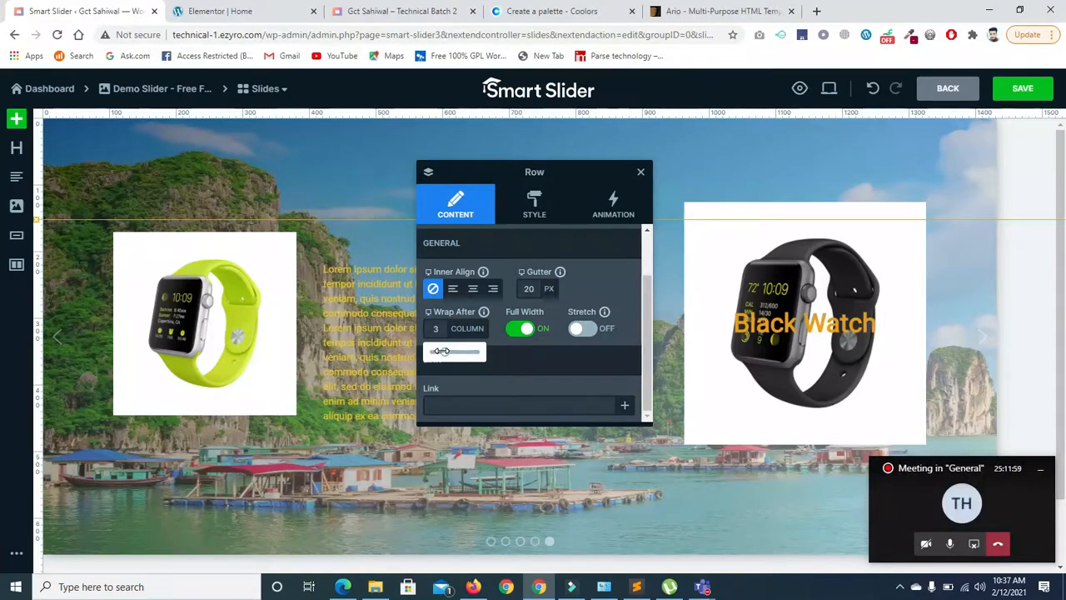
pyautogui.moveTo(441, 350); pyautogui.dragTo(447, 350)
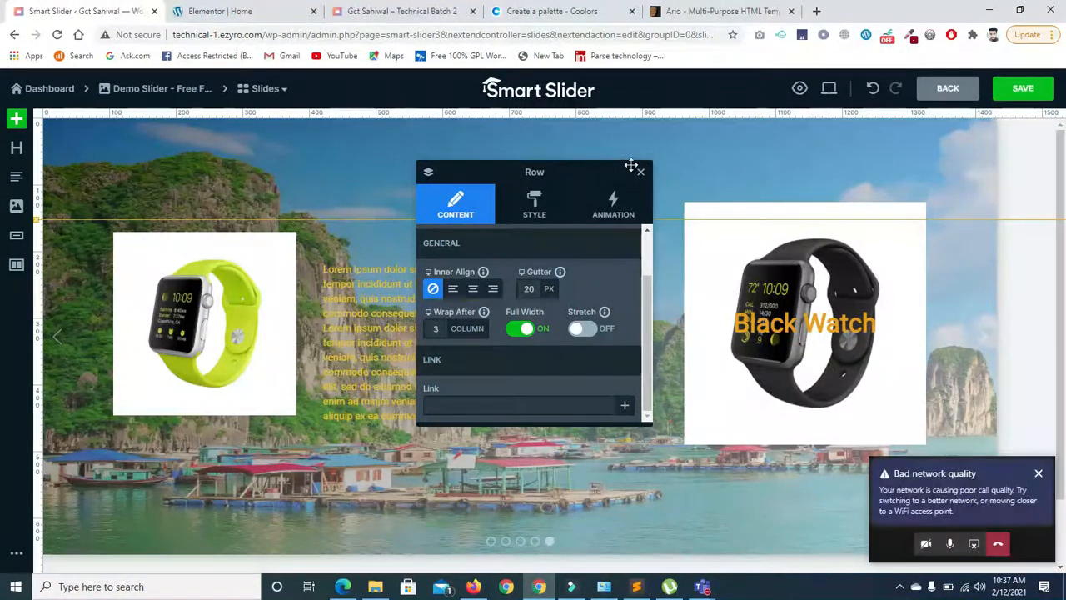
# Step: Save the slide, step through all slides in the preview and close the preview
pyautogui.click(1020, 90)
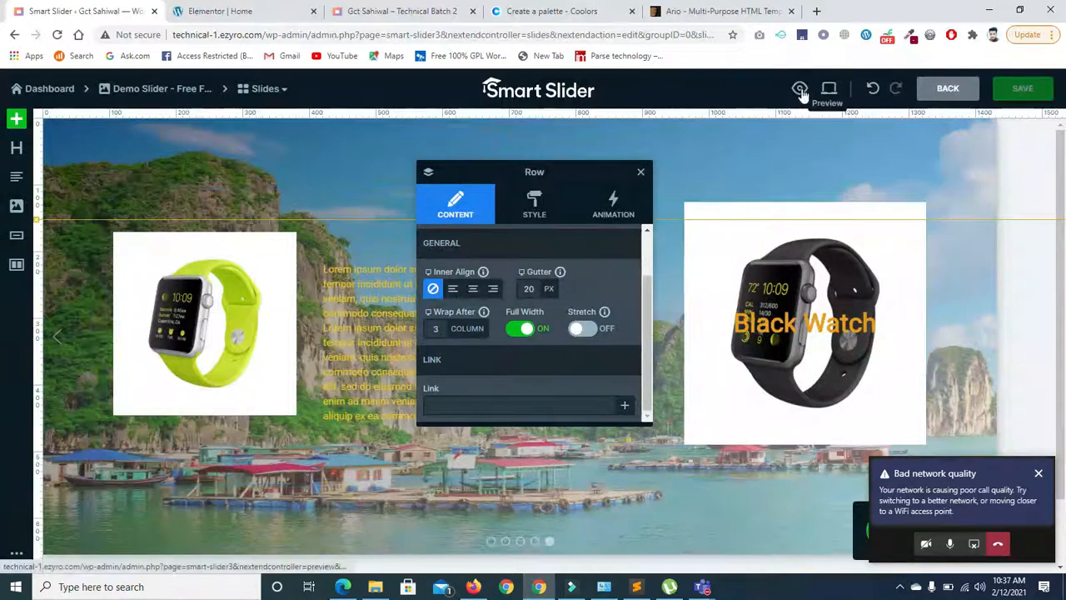
pyautogui.click(800, 90)
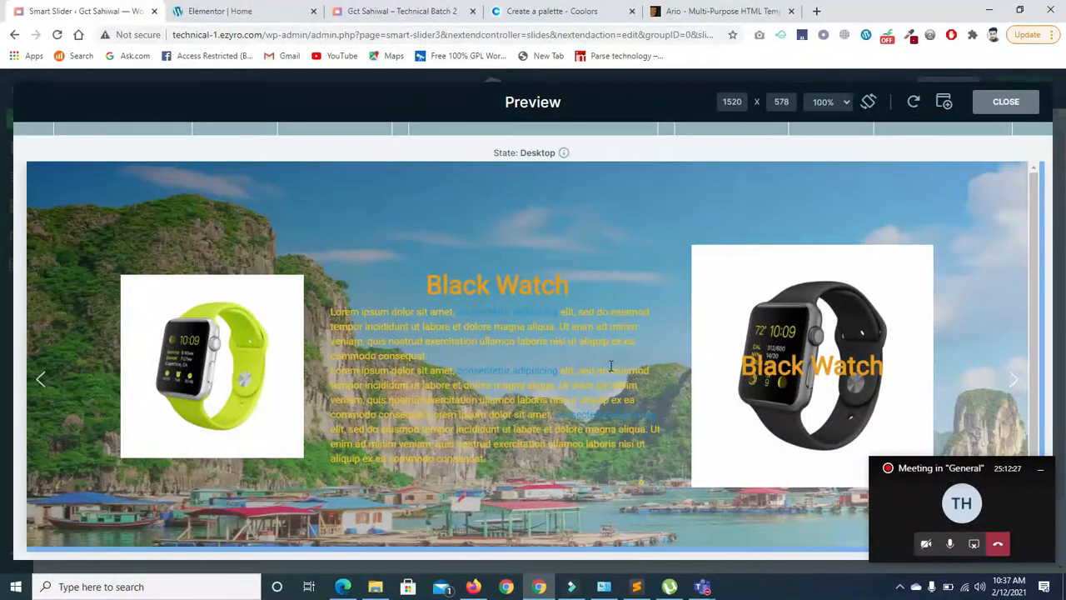
pyautogui.click(1016, 383)
pyautogui.click(1016, 383)
pyautogui.click(1016, 383)
pyautogui.click(1016, 384)
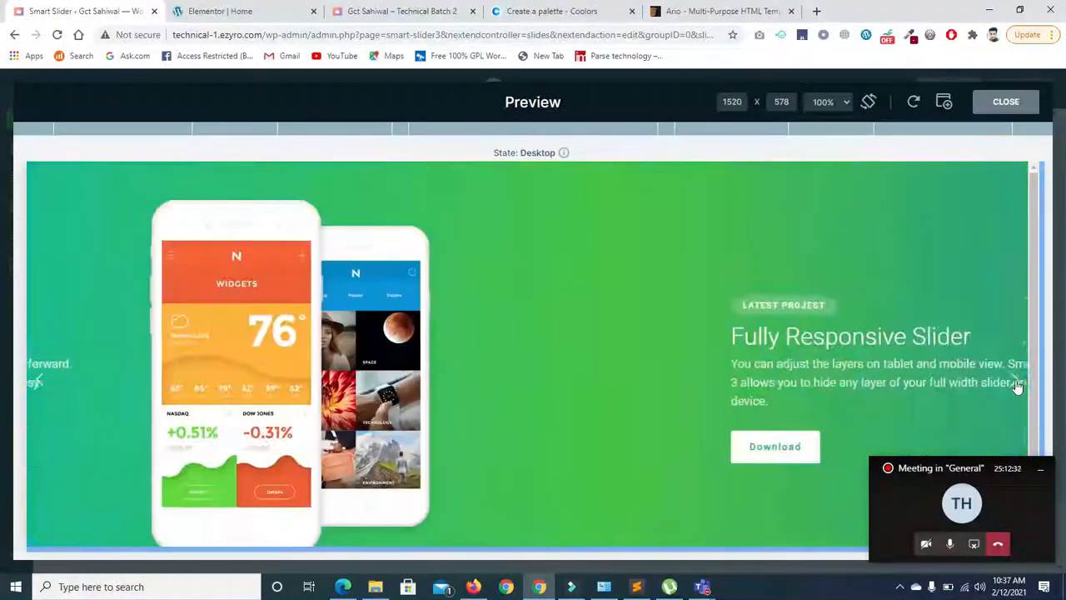
pyautogui.click(1016, 385)
pyautogui.click(1006, 104)
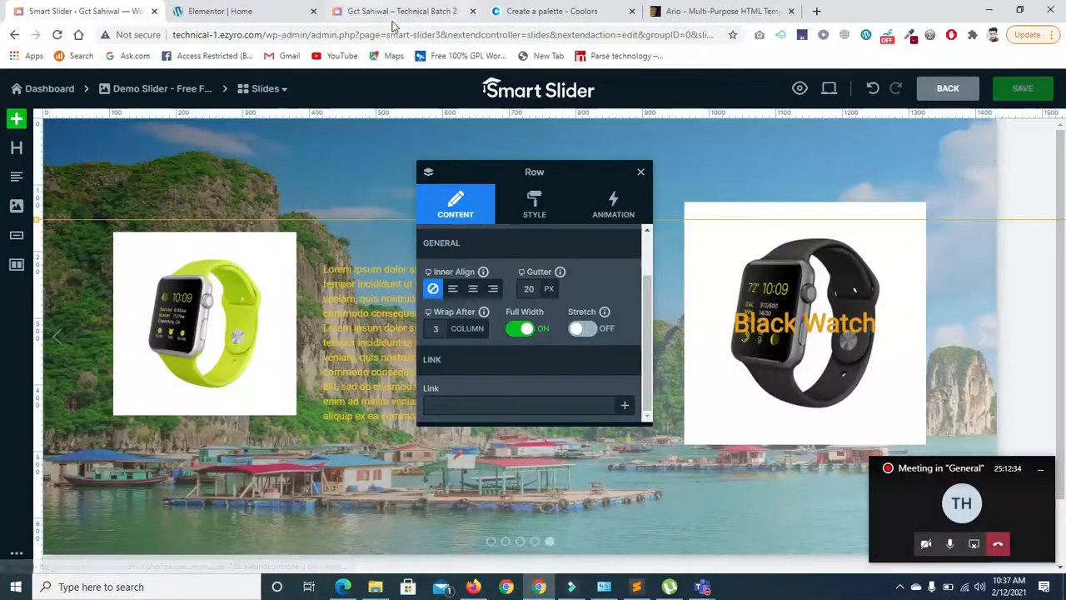
# Step: Return to the demo slider's settings, review its General and Size options and check the slider on the live page
pyautogui.click(152, 86)
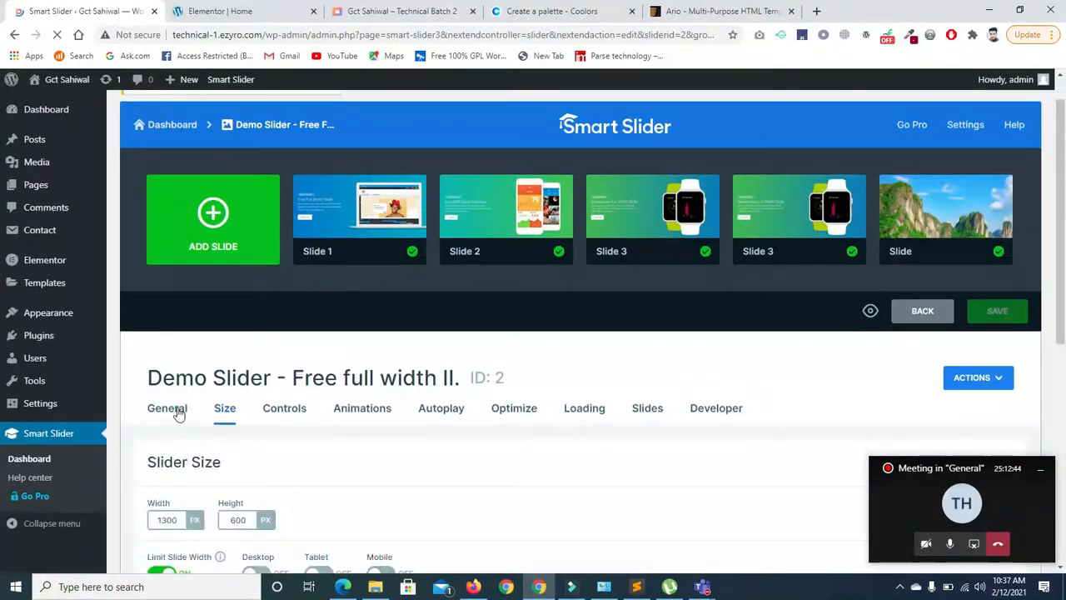
pyautogui.click(177, 410)
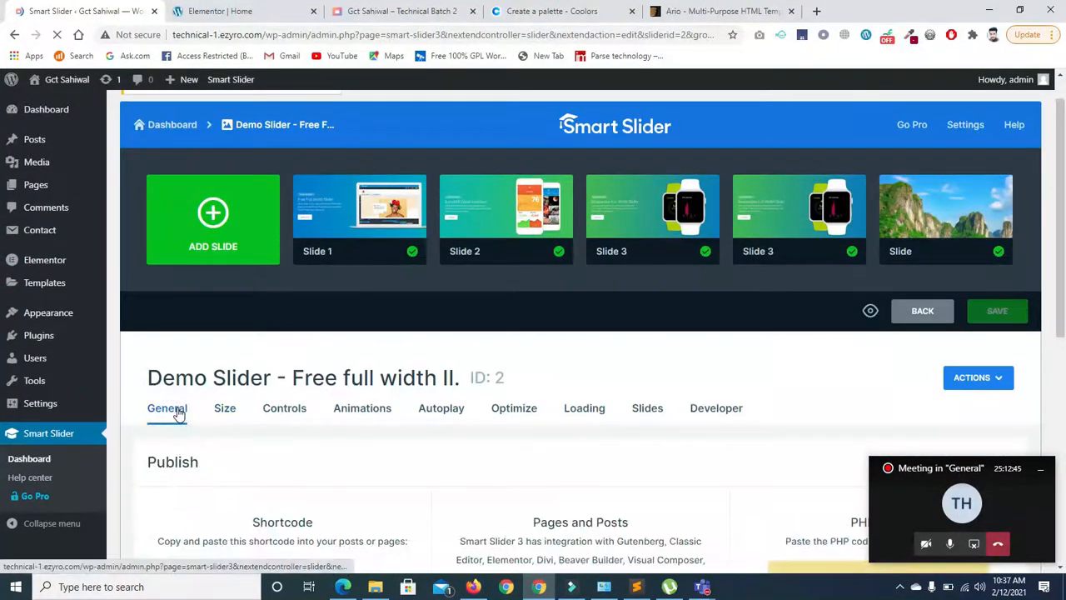
pyautogui.scroll(-2, 497, 330)
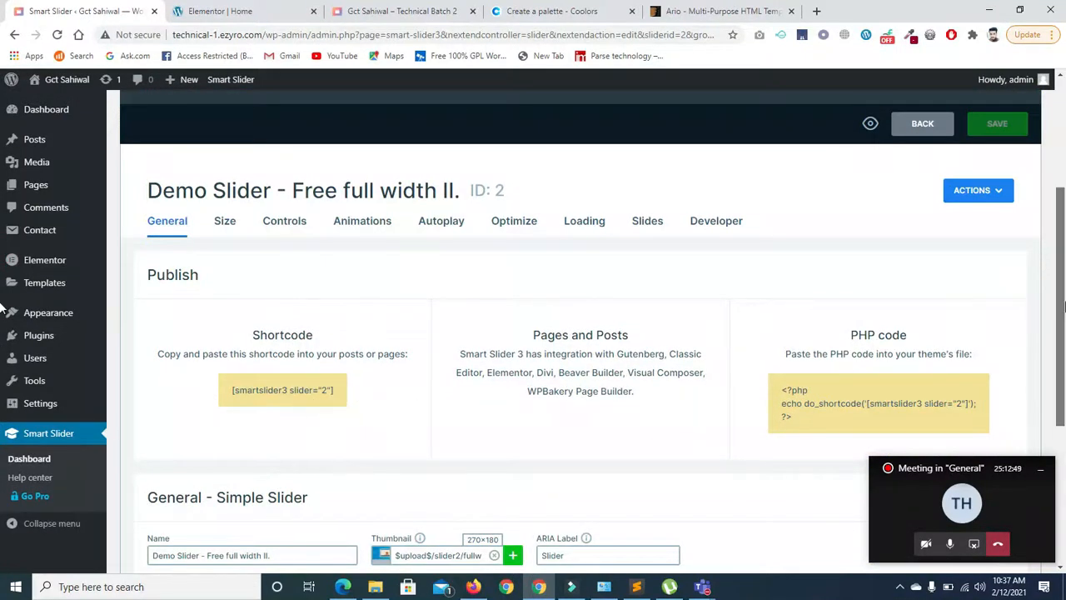
pyautogui.scroll(-2, 587, 340)
pyautogui.scroll(2, 547, 230)
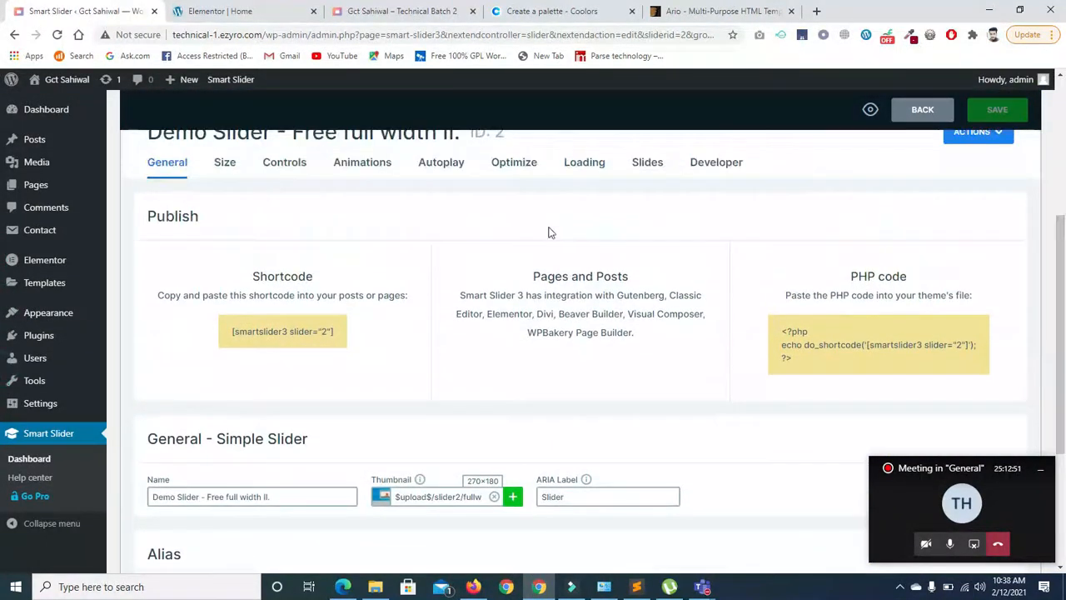
pyautogui.click(222, 162)
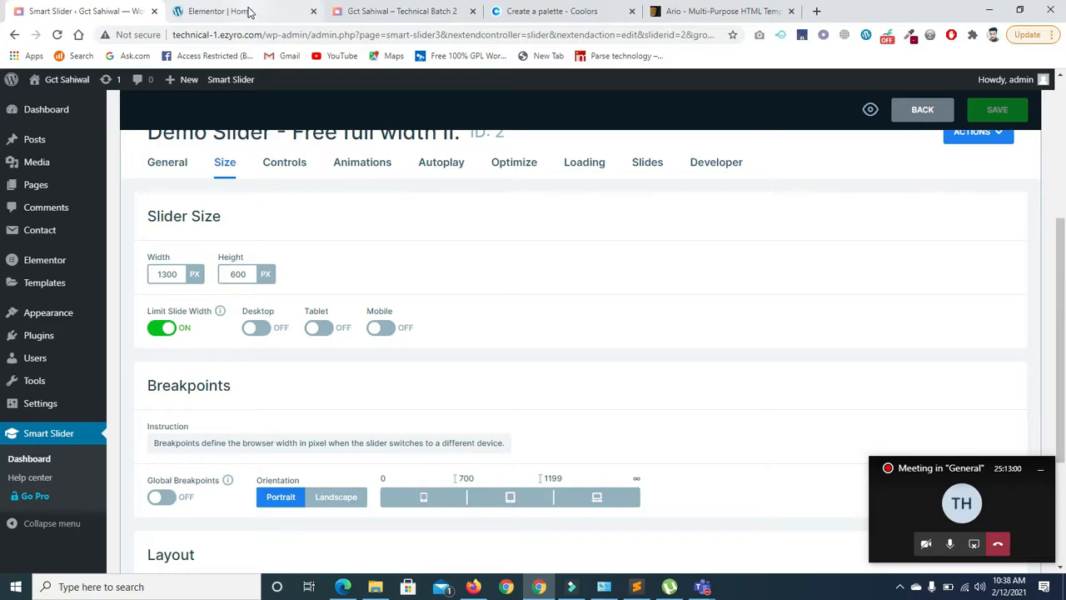
pyautogui.click(347, 17)
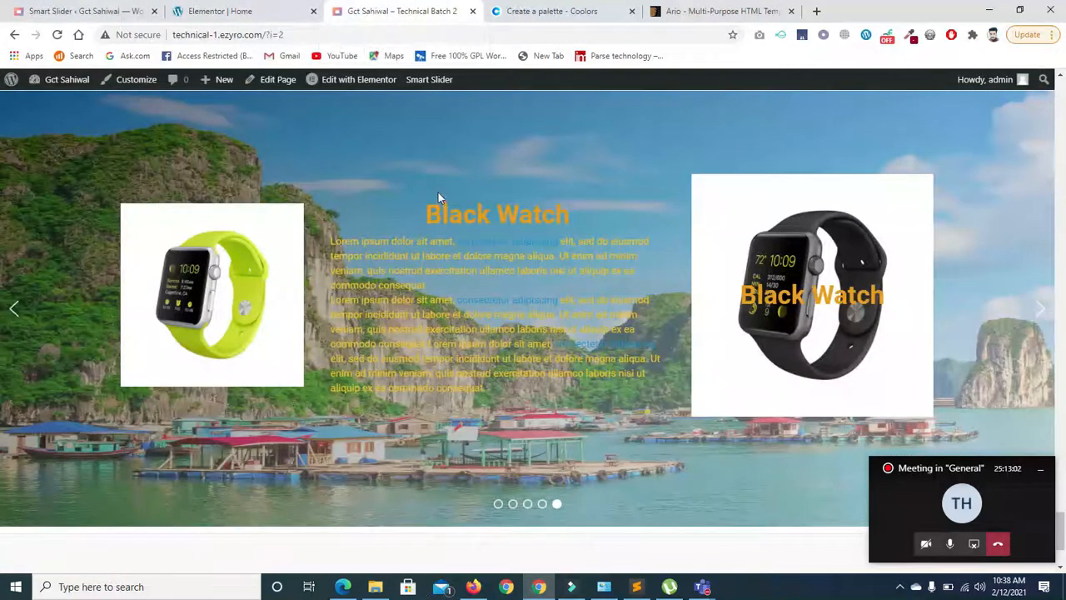
pyautogui.click(71, 12)
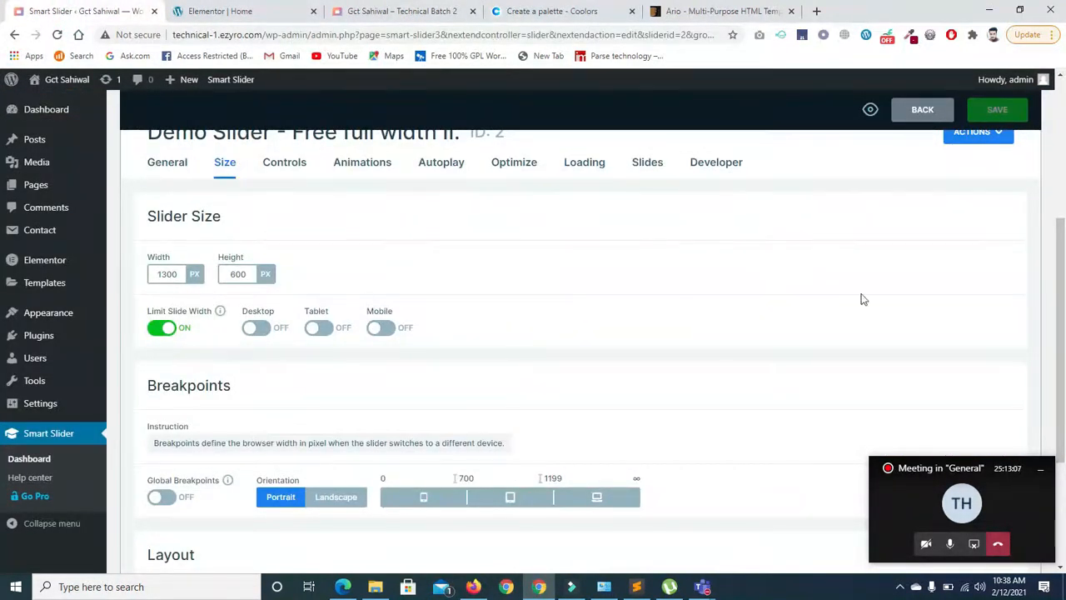
# Step: Change the slider's layout to Boxed and save the slider
pyautogui.scroll(-1, 1063, 344)
pyautogui.scroll(-2, 3, 346)
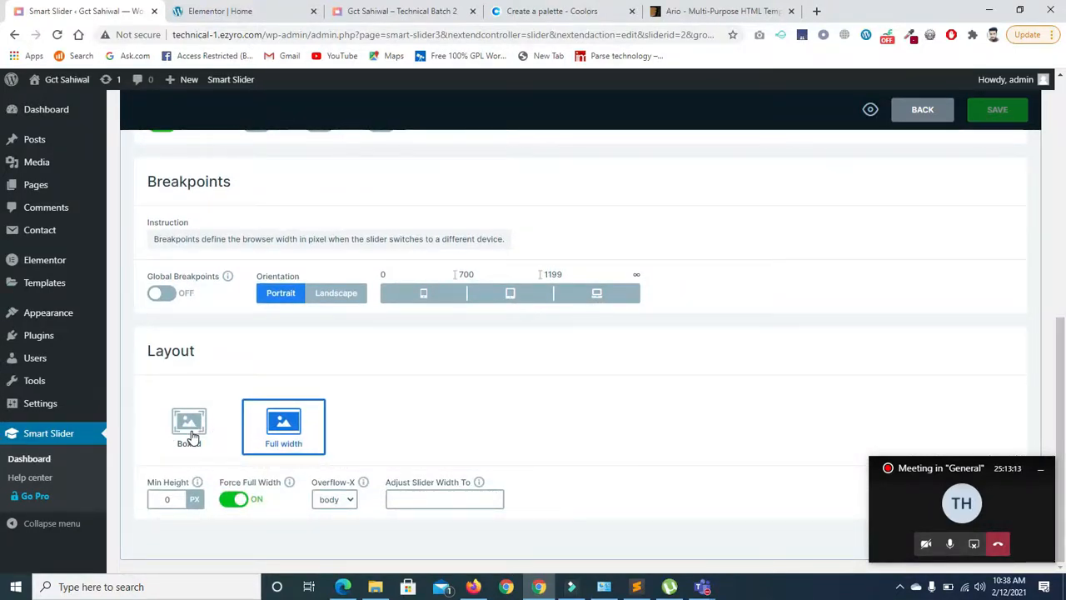
pyautogui.click(199, 422)
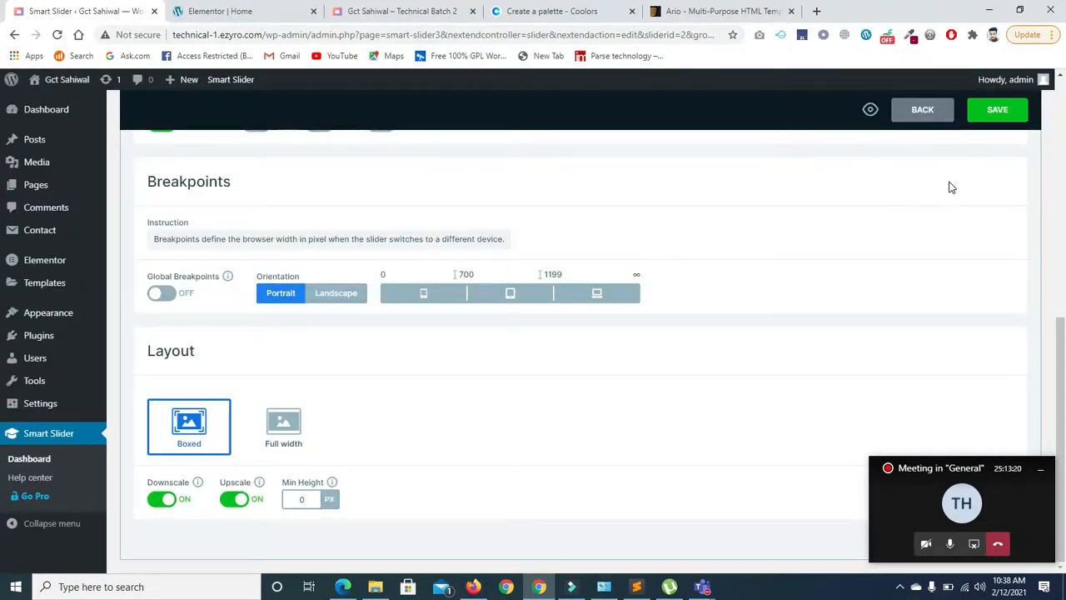
pyautogui.click(997, 110)
# Step: Reload the live page and check how the slider is displayed on it
pyautogui.click(346, 11)
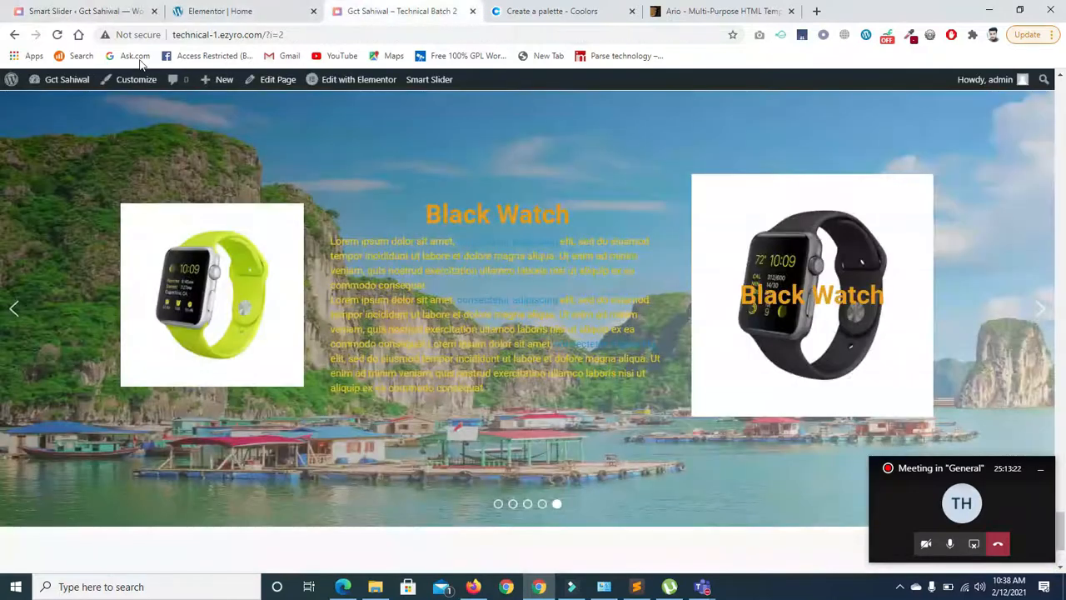
pyautogui.click(58, 35)
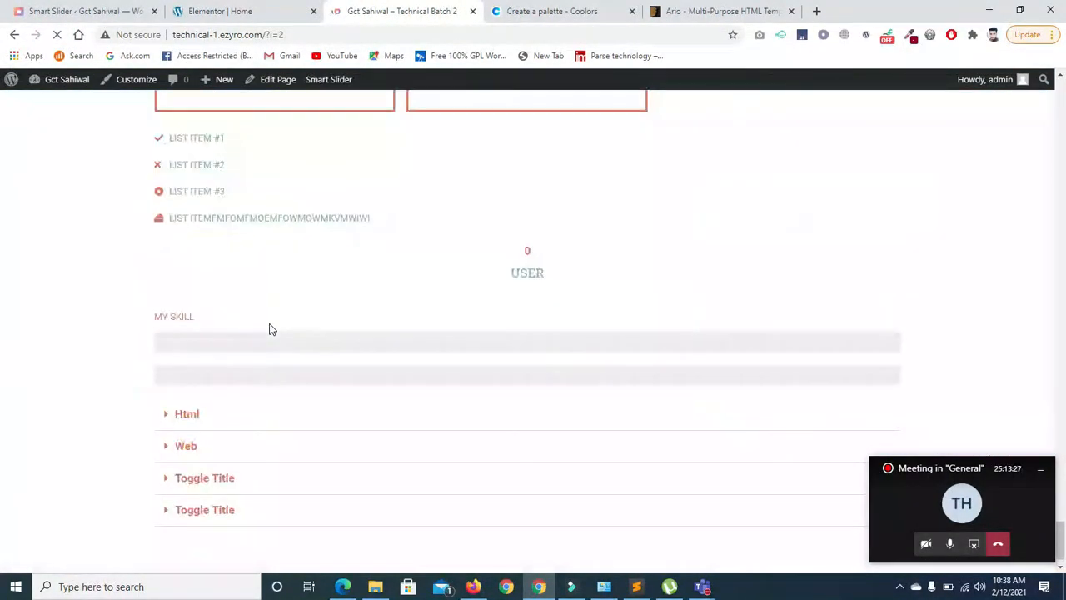
pyautogui.moveTo(1062, 499); pyautogui.dragTo(1063, 540)
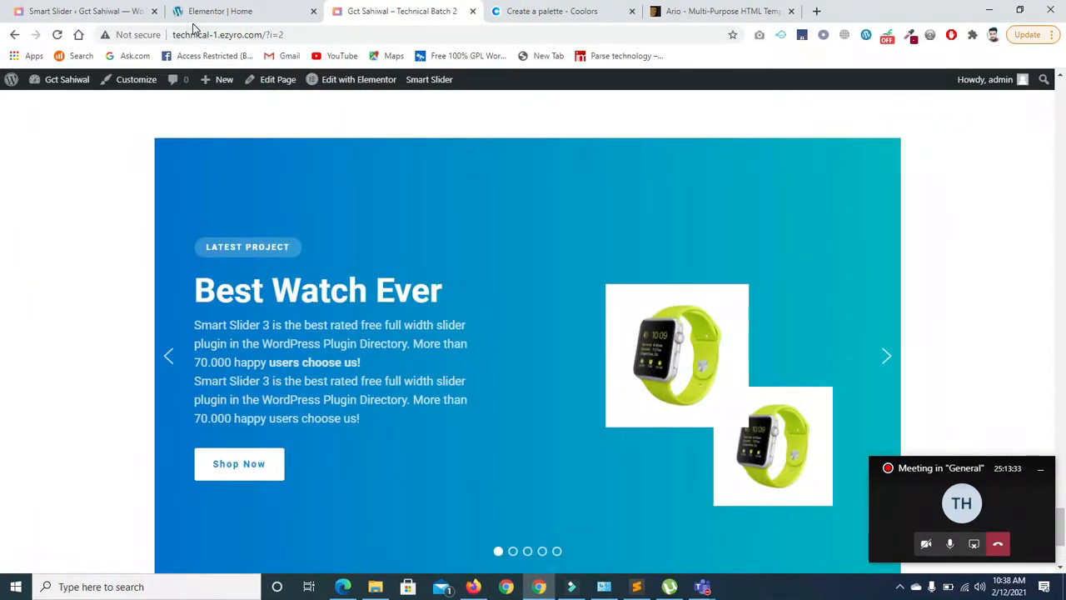
# Step: Switch the slider's layout back to Full width in its size settings
pyautogui.click(93, 11)
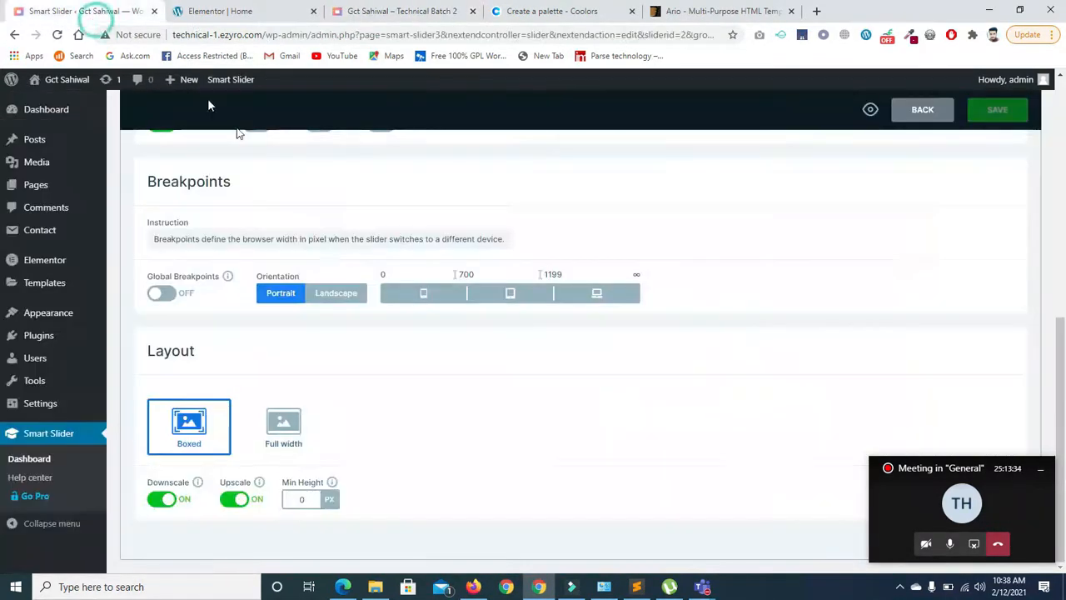
pyautogui.click(283, 429)
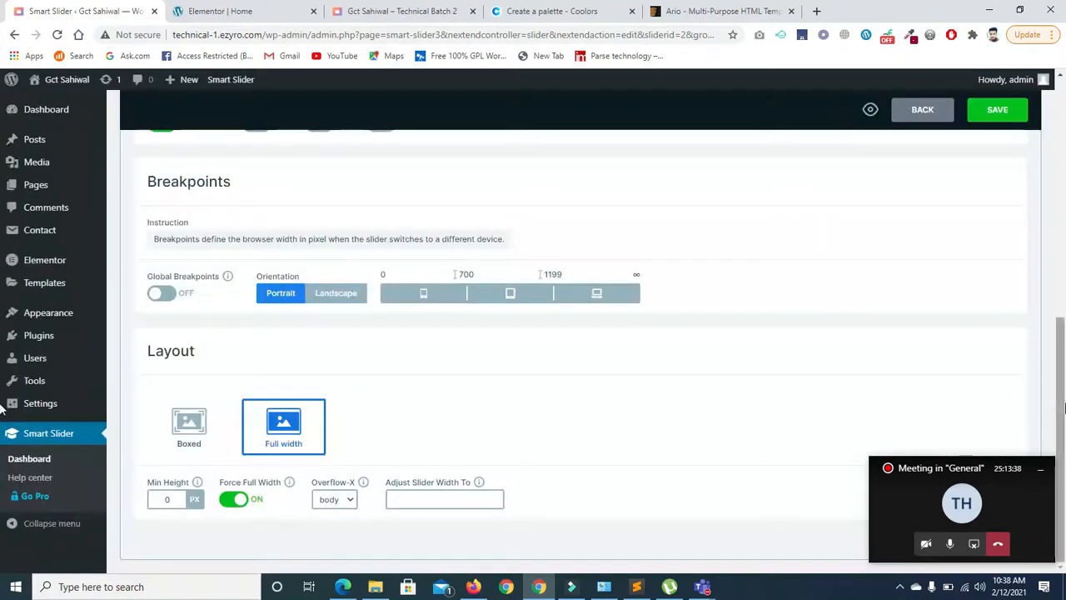
pyautogui.scroll(4, 3, 405)
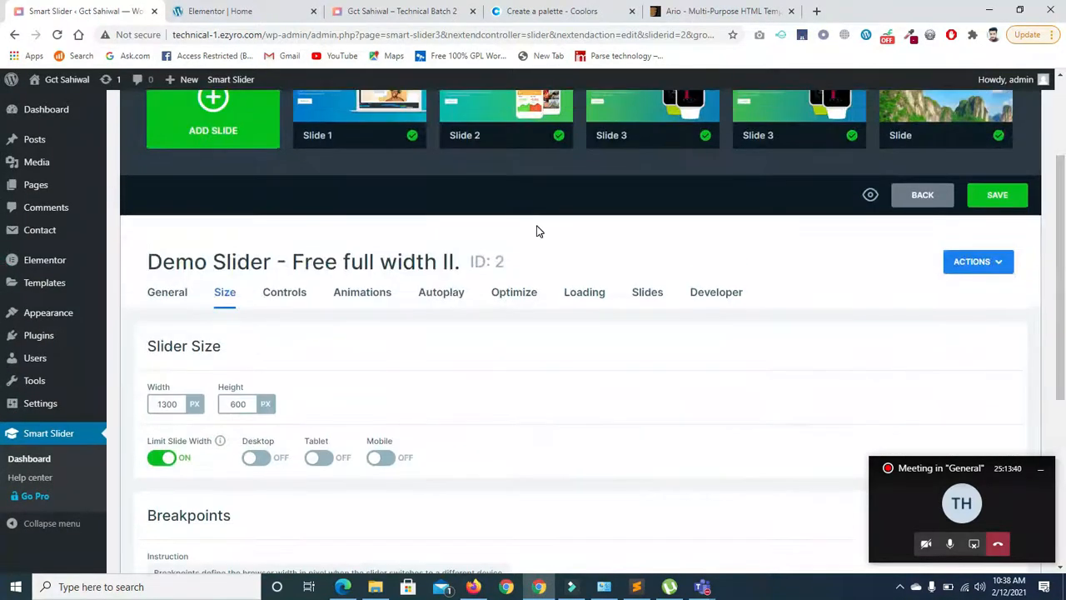
# Step: In the slider's control settings, apply the boxed arrow design and set the arrow color to green 5CBA3CFF
pyautogui.click(284, 292)
pyautogui.scroll(-2, 1040, 290)
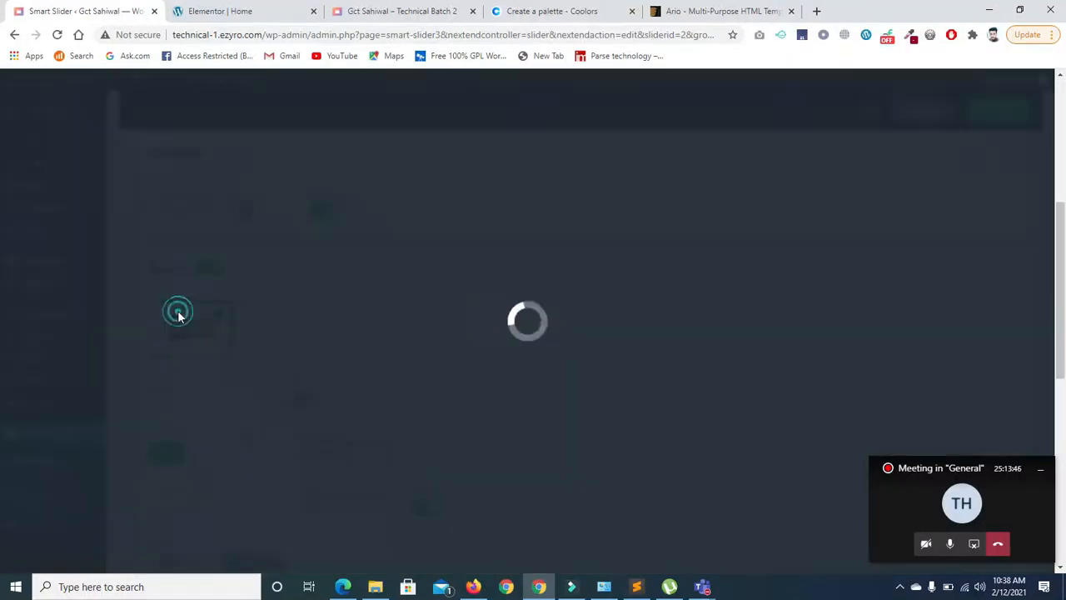
pyautogui.click(180, 323)
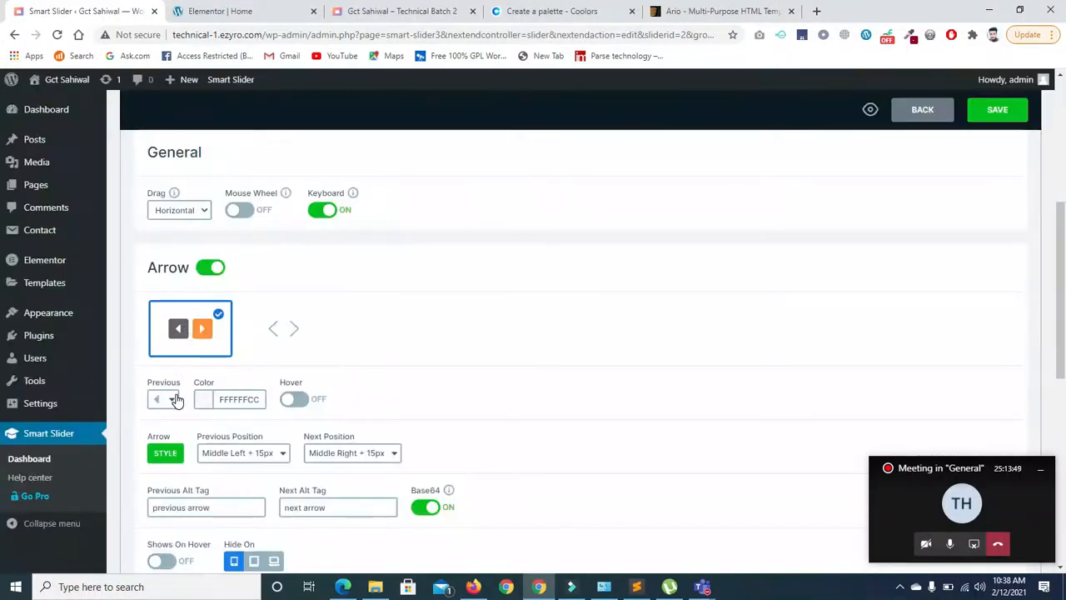
pyautogui.click(173, 399)
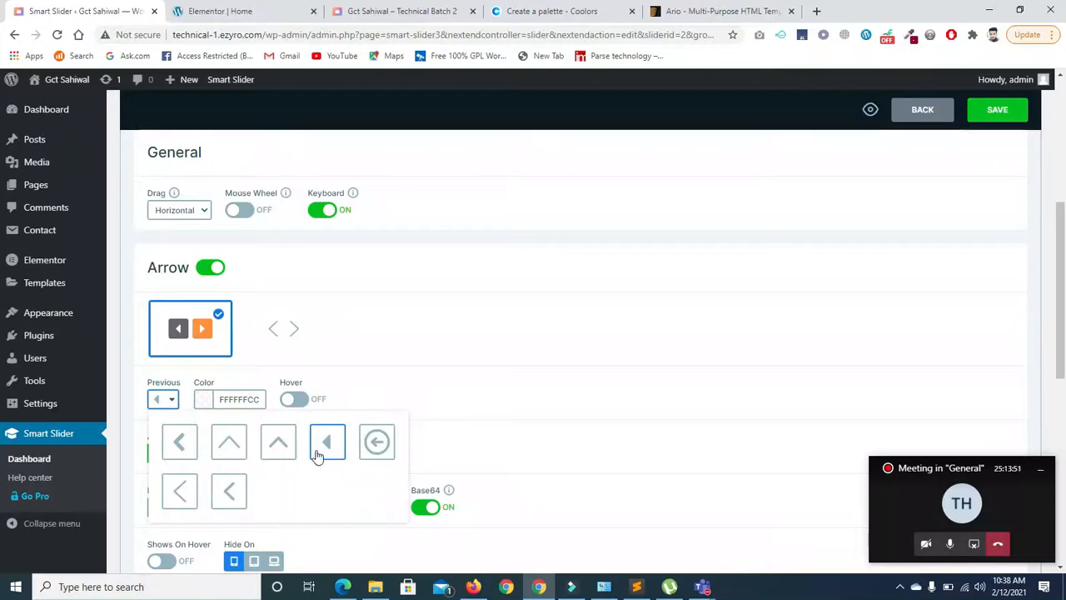
pyautogui.click(174, 401)
pyautogui.click(203, 403)
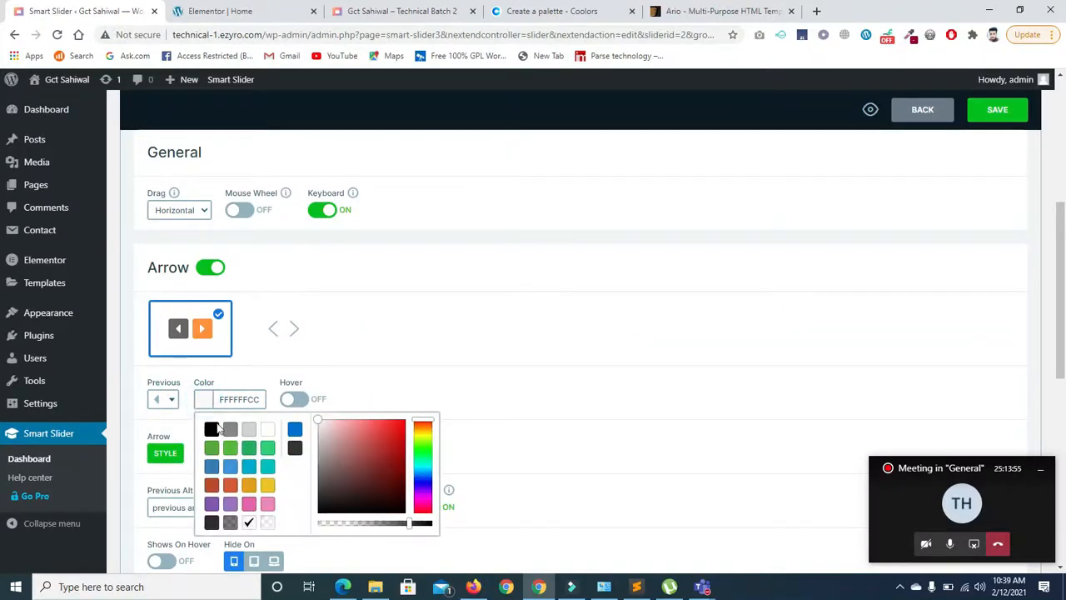
pyautogui.click(230, 447)
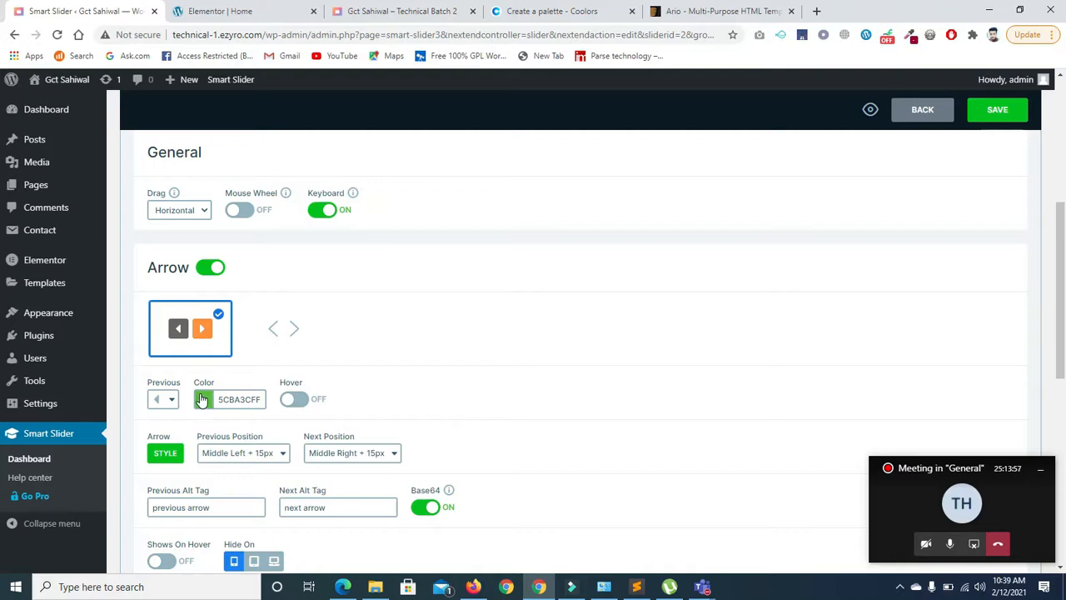
# Step: Review the arrow's style settings without changing them and check the slider's bullets on the live page
pyautogui.click(166, 454)
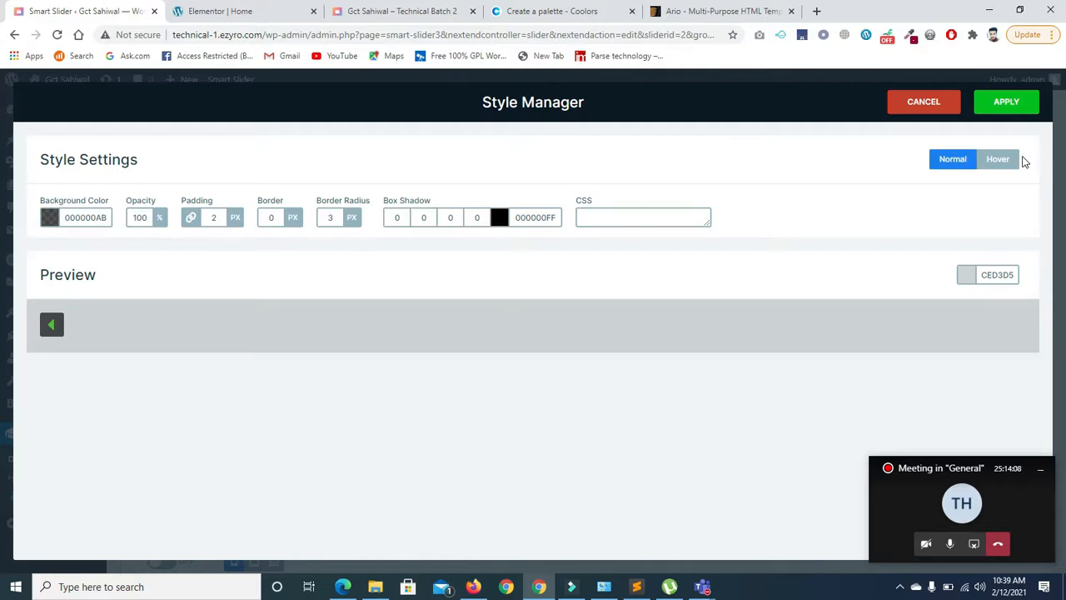
pyautogui.click(954, 114)
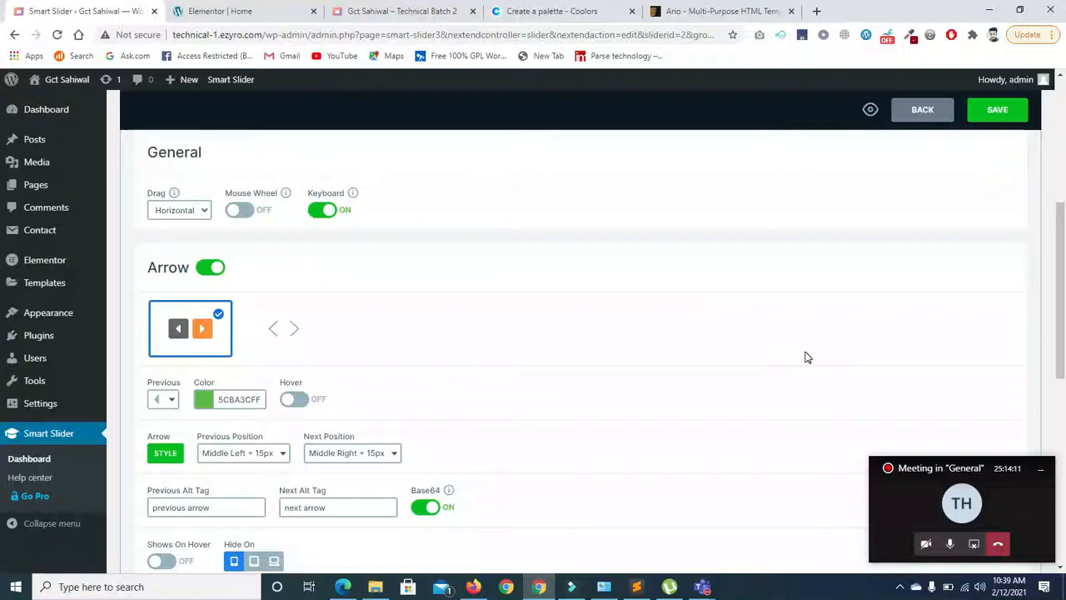
pyautogui.scroll(-2, 4, 350)
pyautogui.scroll(-2, 4, 350)
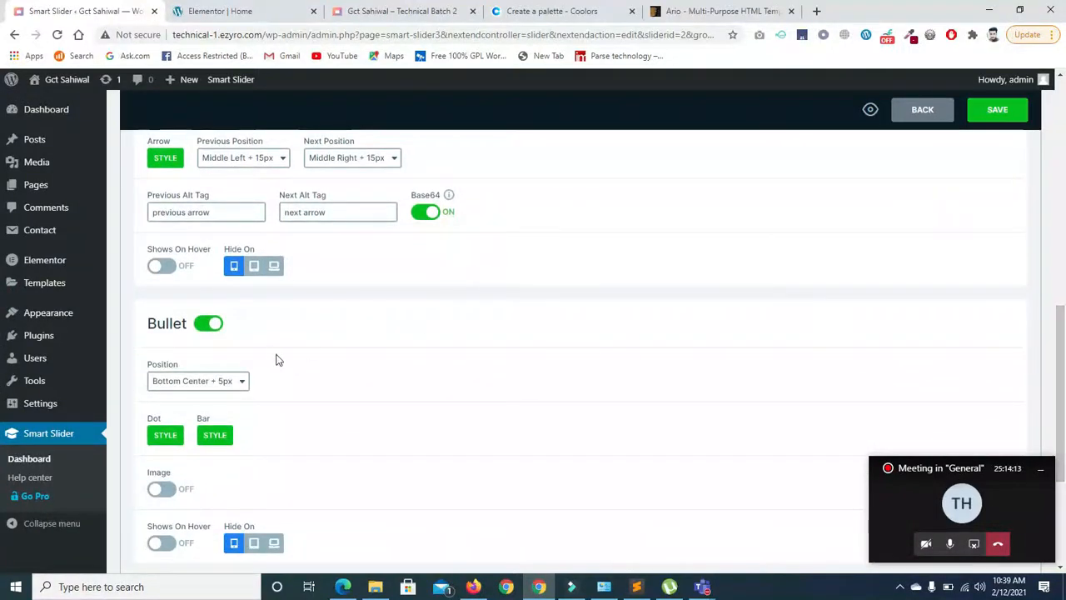
pyautogui.click(376, 11)
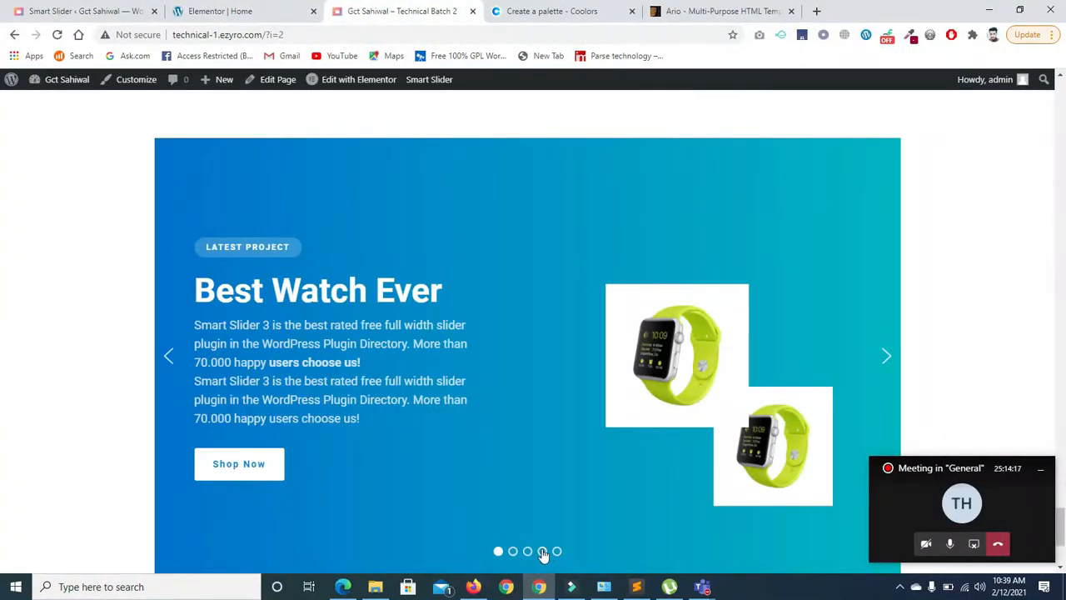
pyautogui.click(243, 10)
pyautogui.click(79, 11)
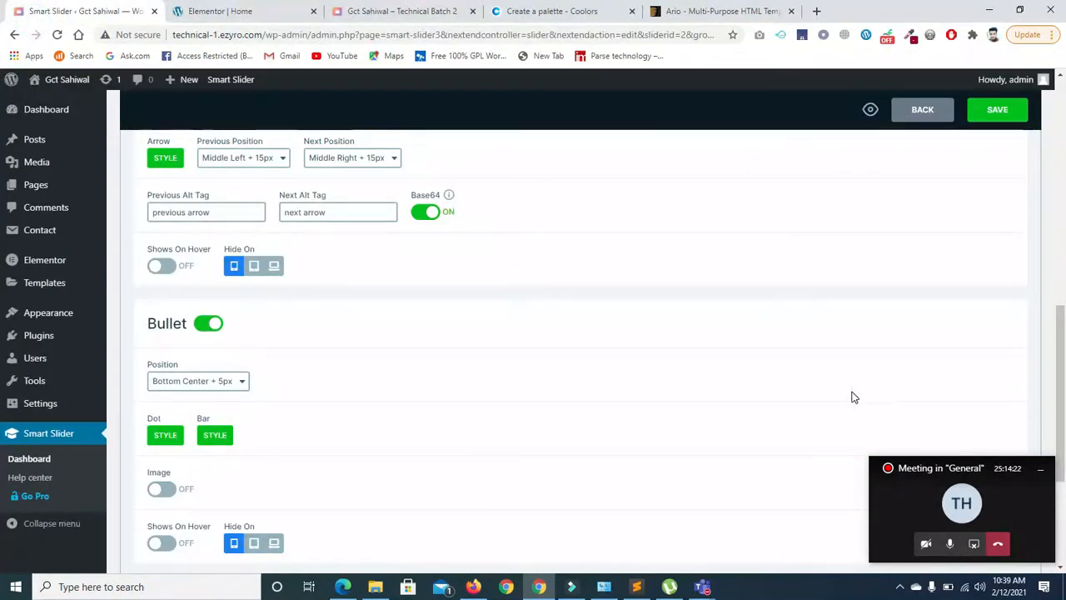
# Step: Look over the bullets' position and dot style, enable the bullet Image option and save the slider
pyautogui.scroll(-1, 851, 397)
pyautogui.click(238, 311)
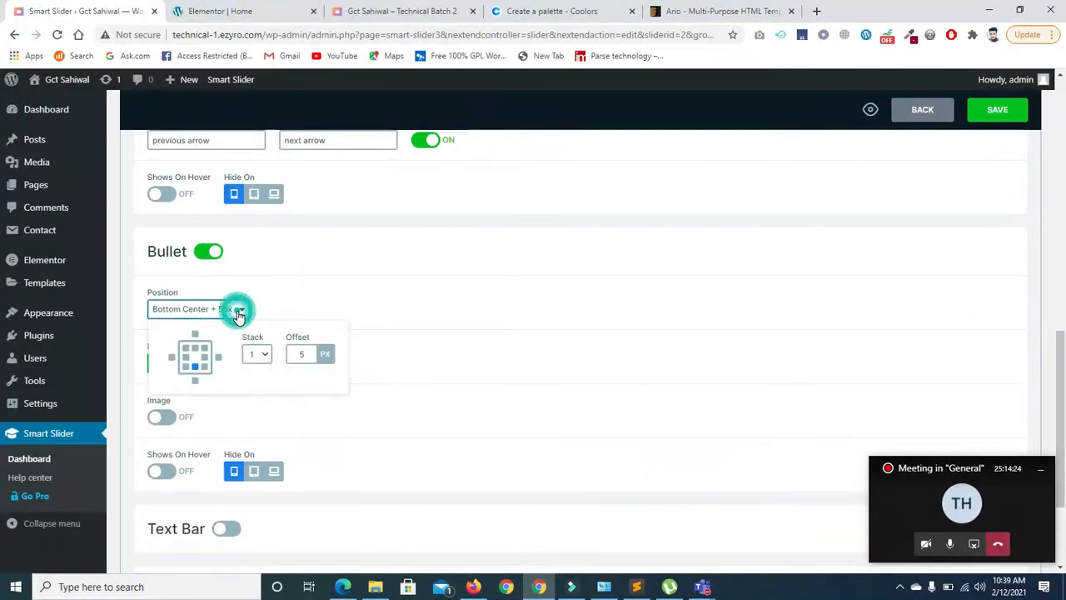
pyautogui.click(235, 310)
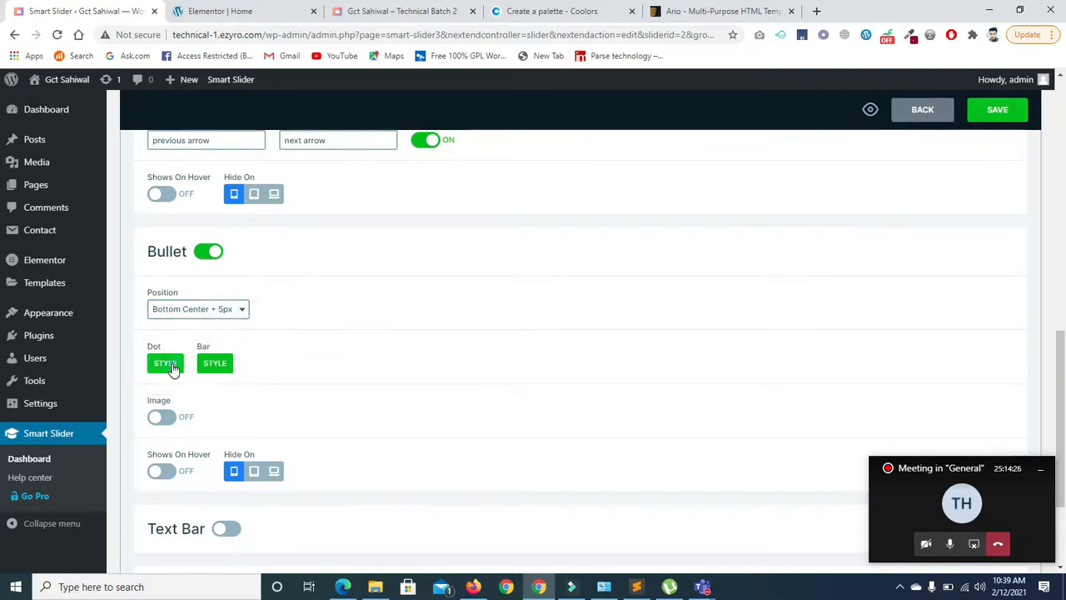
pyautogui.click(166, 364)
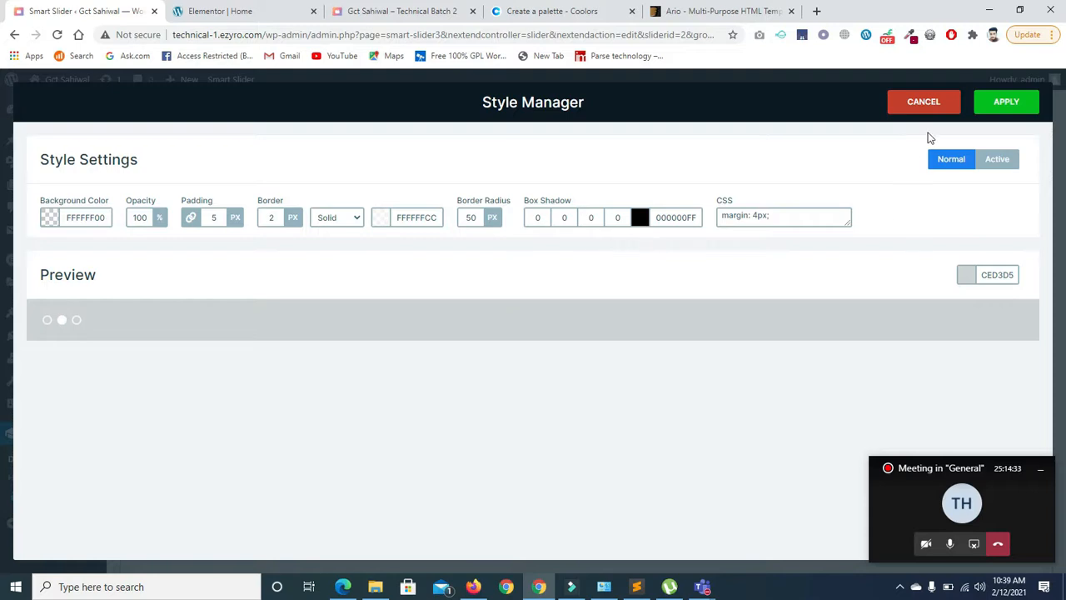
pyautogui.click(924, 104)
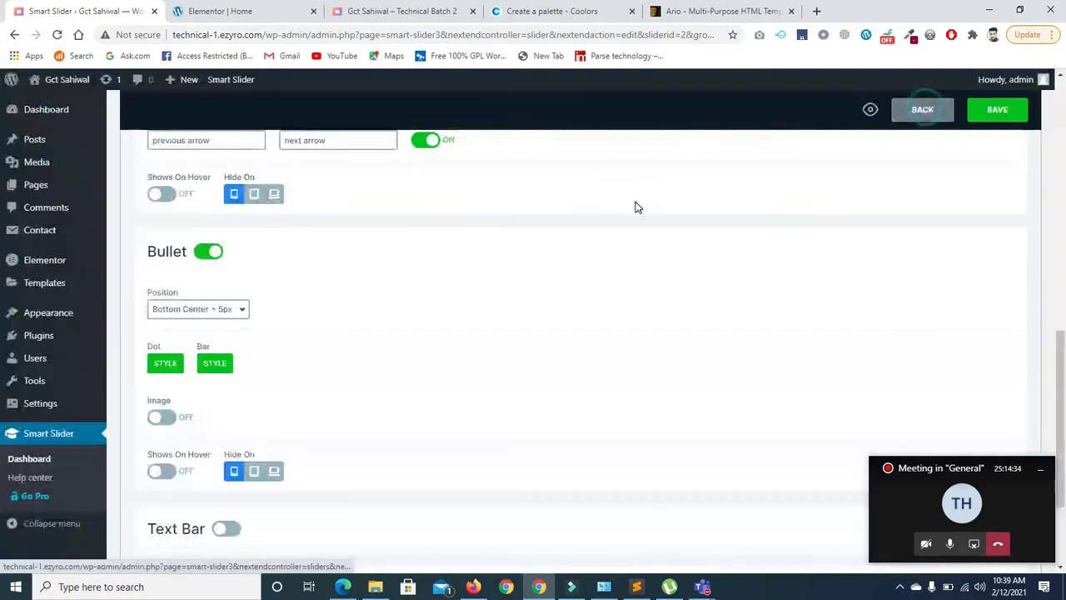
pyautogui.click(165, 423)
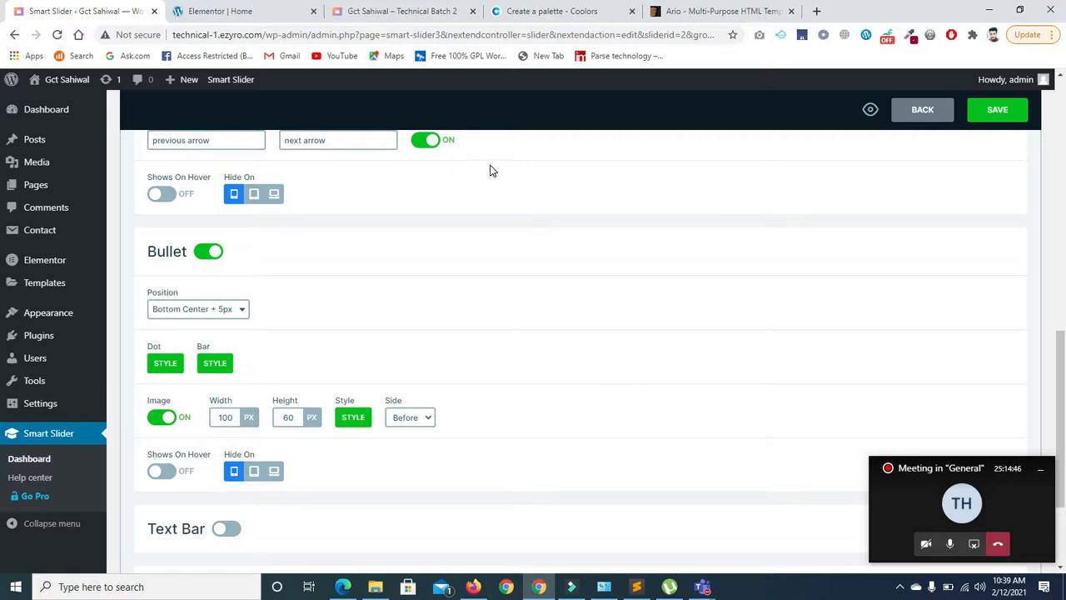
pyautogui.click(999, 110)
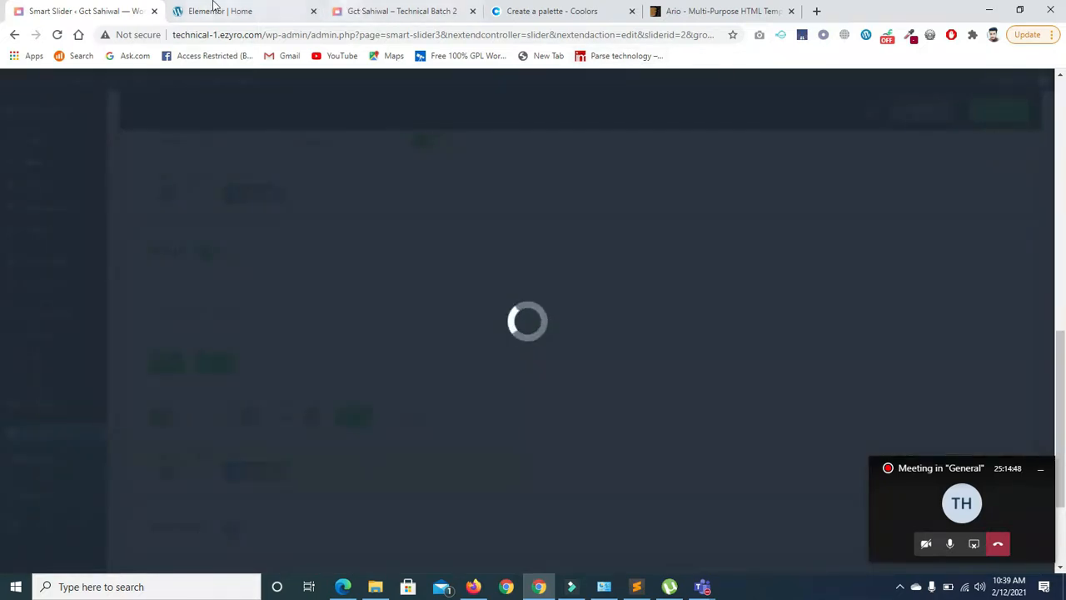
# Step: Reload the live page and check the slider's arrows and bullets by advancing through its slides
pyautogui.click(399, 14)
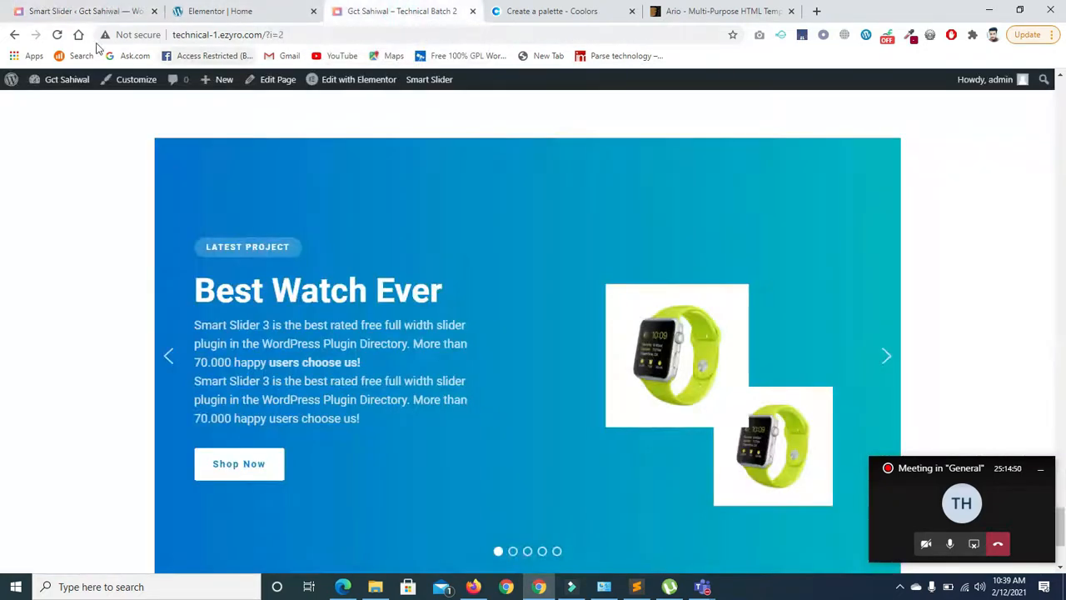
pyautogui.click(57, 36)
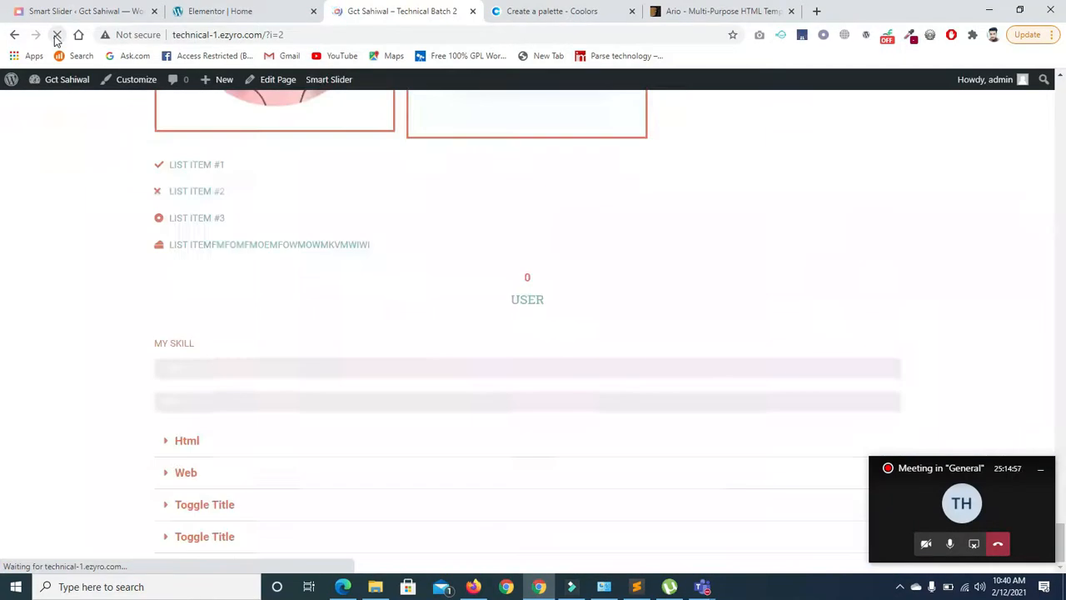
pyautogui.click(1062, 548)
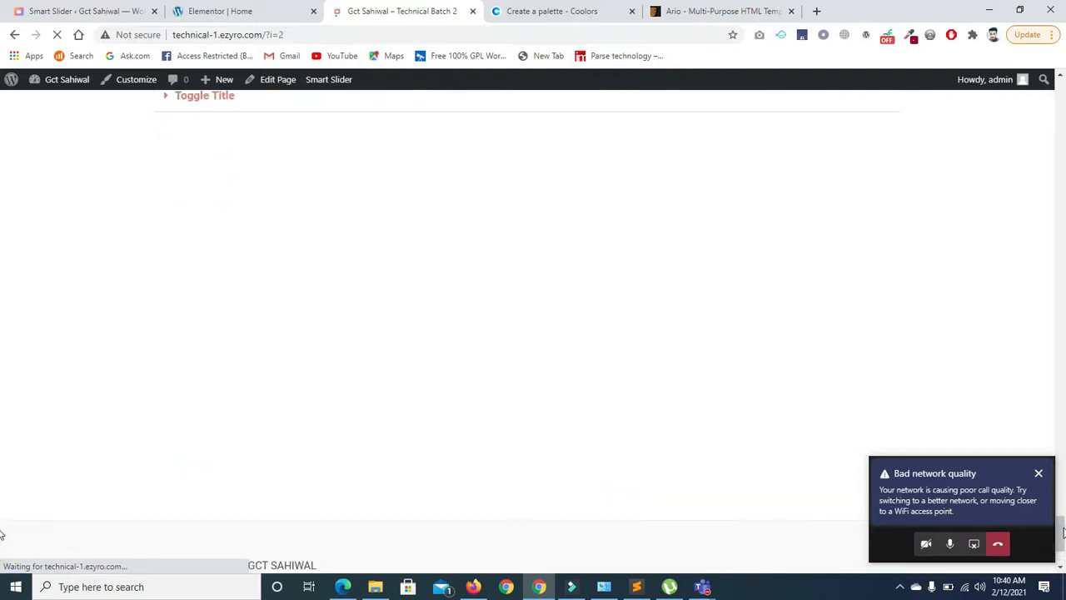
pyautogui.click(1062, 555)
pyautogui.click(1061, 547)
pyautogui.moveTo(1061, 546); pyautogui.dragTo(1061, 552)
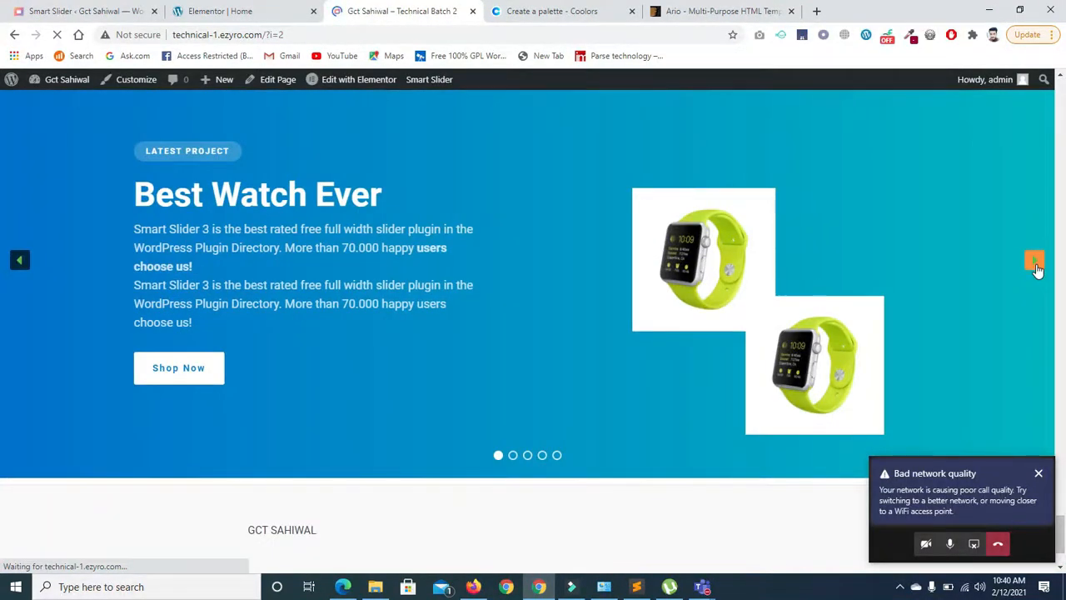
pyautogui.click(1035, 263)
pyautogui.click(1046, 306)
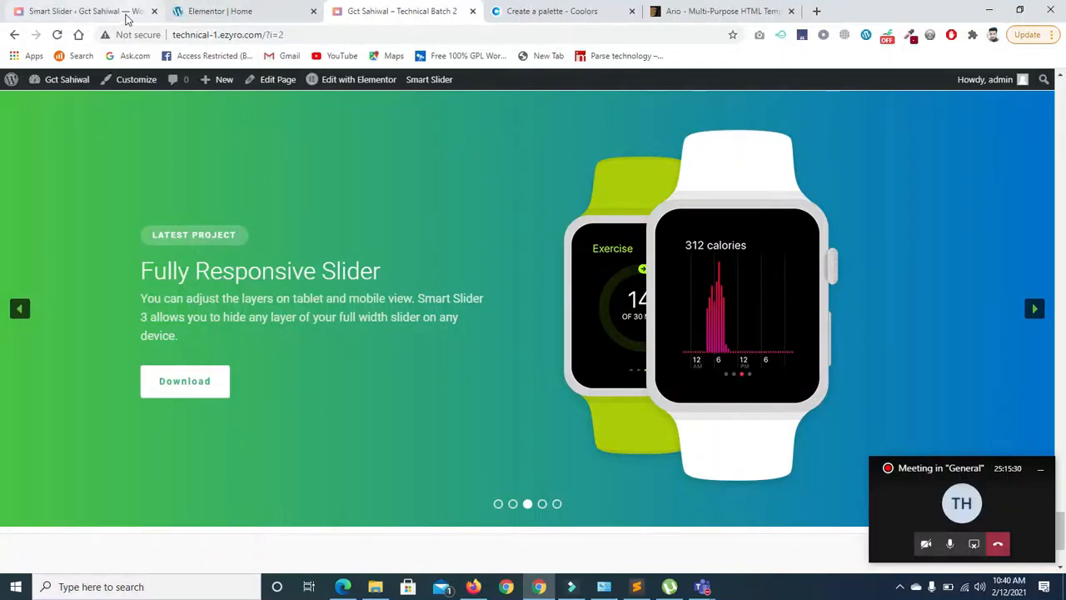
# Step: Enable the slider's Text Bar and Thumbnails in turn to inspect their options, switching each one off again
pyautogui.click(121, 11)
pyautogui.moveTo(1061, 366); pyautogui.dragTo(1062, 419)
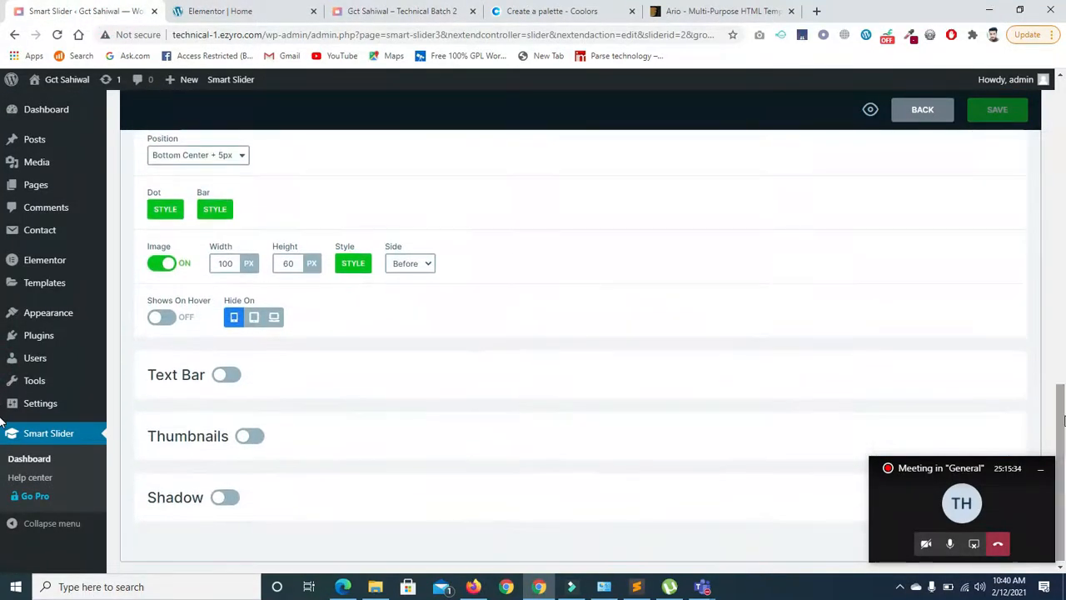
pyautogui.click(229, 376)
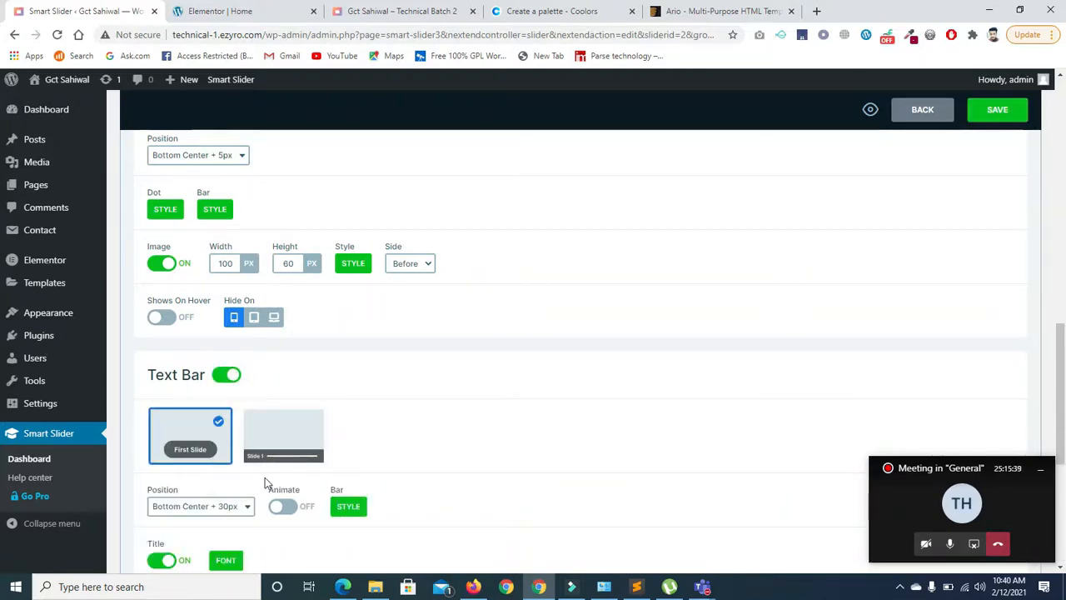
pyautogui.click(225, 377)
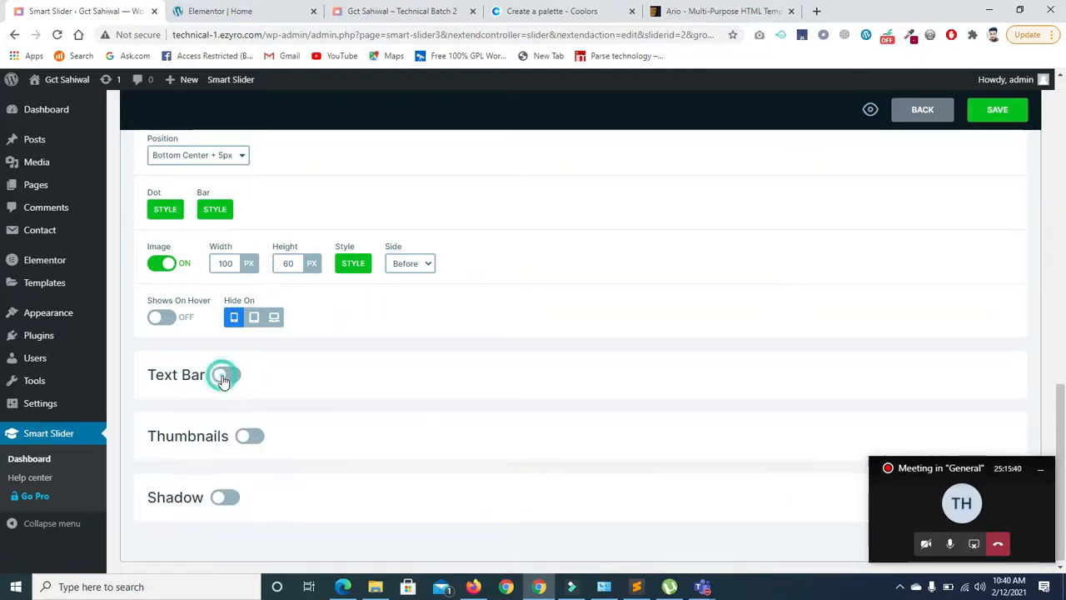
pyautogui.click(251, 437)
pyautogui.moveTo(1054, 393); pyautogui.dragTo(1056, 458)
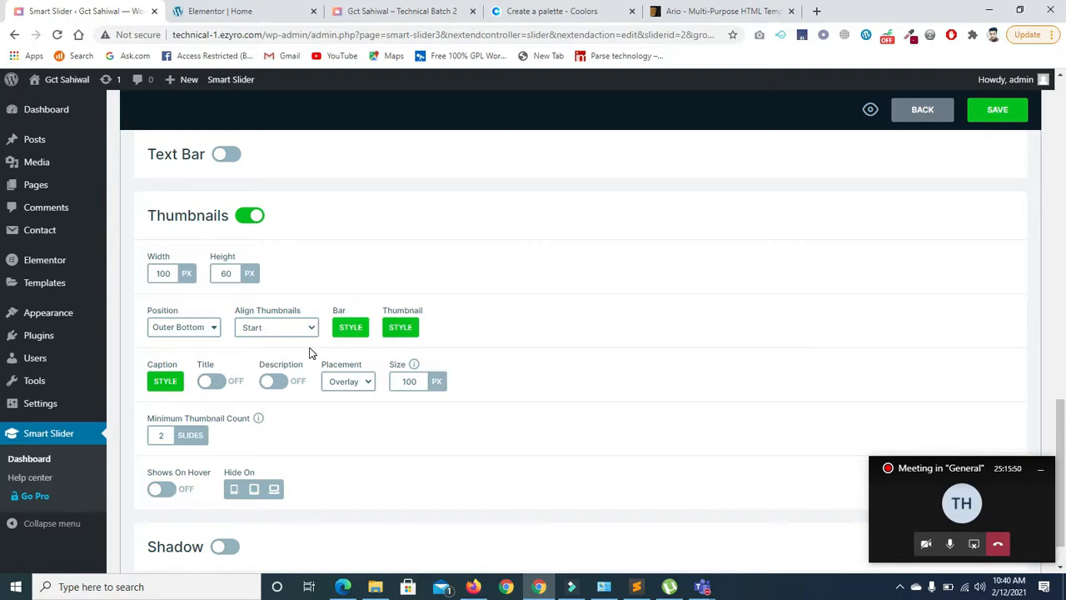
pyautogui.click(241, 218)
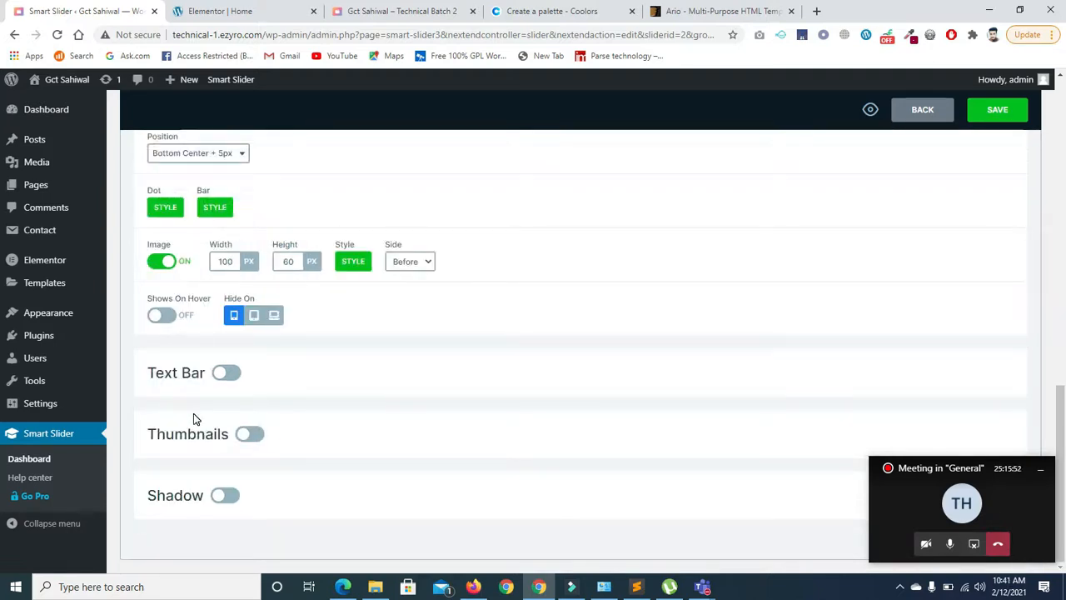
# Step: Enable the slider's Shadow, try the available shadow shapes and choose the first one, the dark curved shadow
pyautogui.click(220, 495)
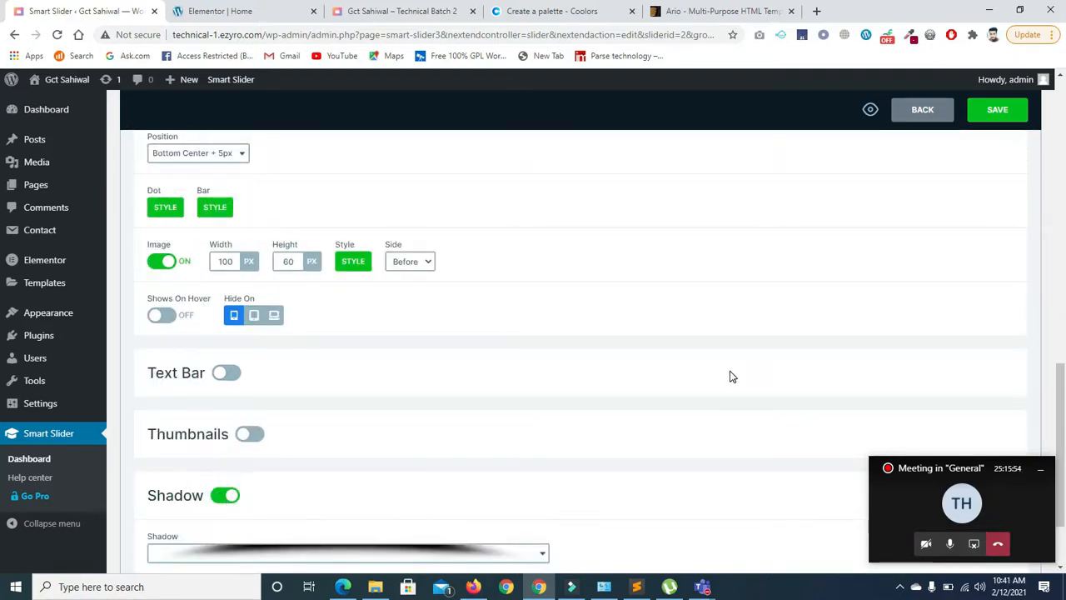
pyautogui.click(538, 441)
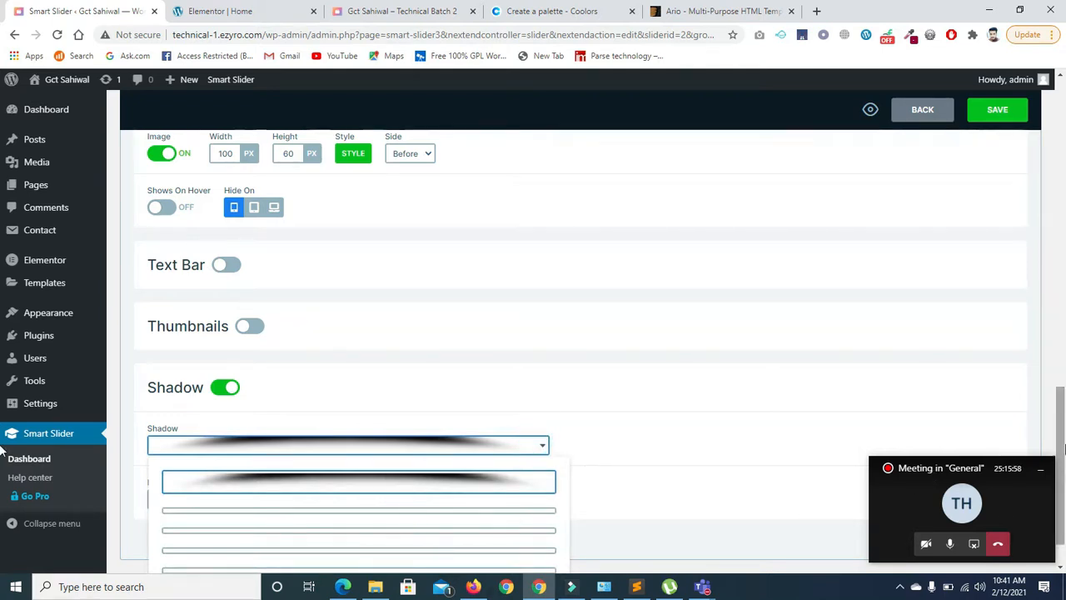
pyautogui.scroll(-1, 583, 500)
pyautogui.click(209, 427)
pyautogui.click(223, 446)
pyautogui.click(213, 498)
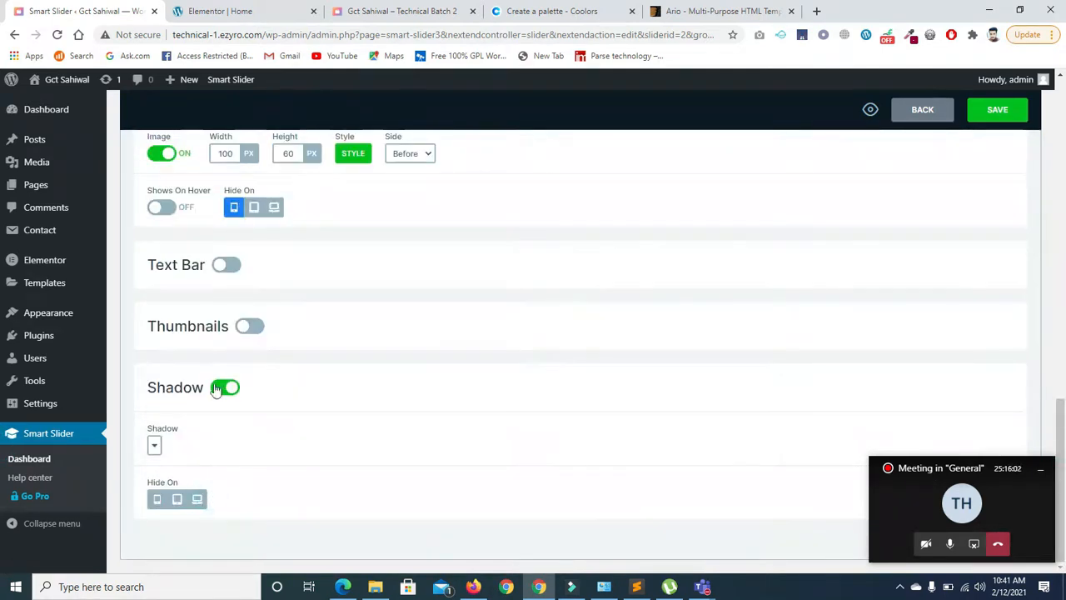
pyautogui.click(150, 445)
pyautogui.click(179, 461)
pyautogui.click(155, 444)
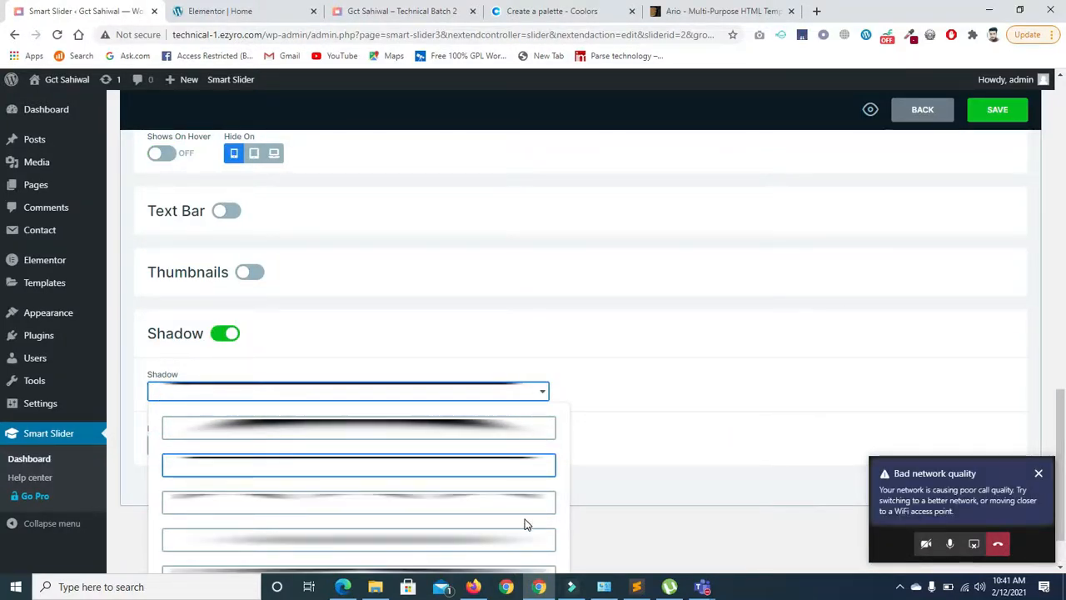
pyautogui.scroll(-1, 645, 486)
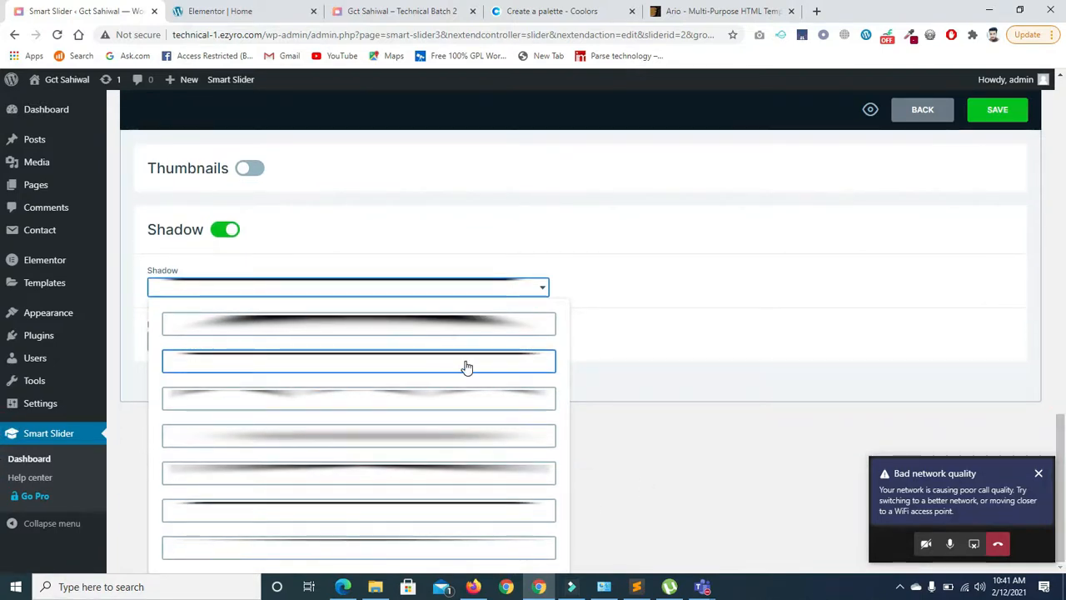
pyautogui.click(435, 329)
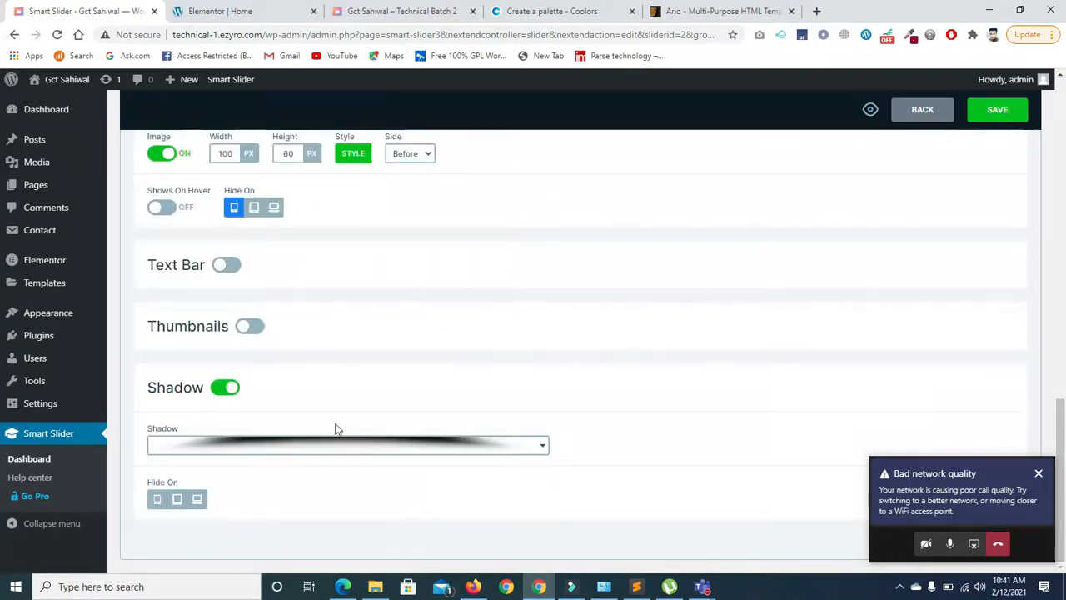
# Step: Open the slider's animation settings and review the Main Animation and Background Animation options
pyautogui.moveTo(1062, 428); pyautogui.dragTo(1062, 358)
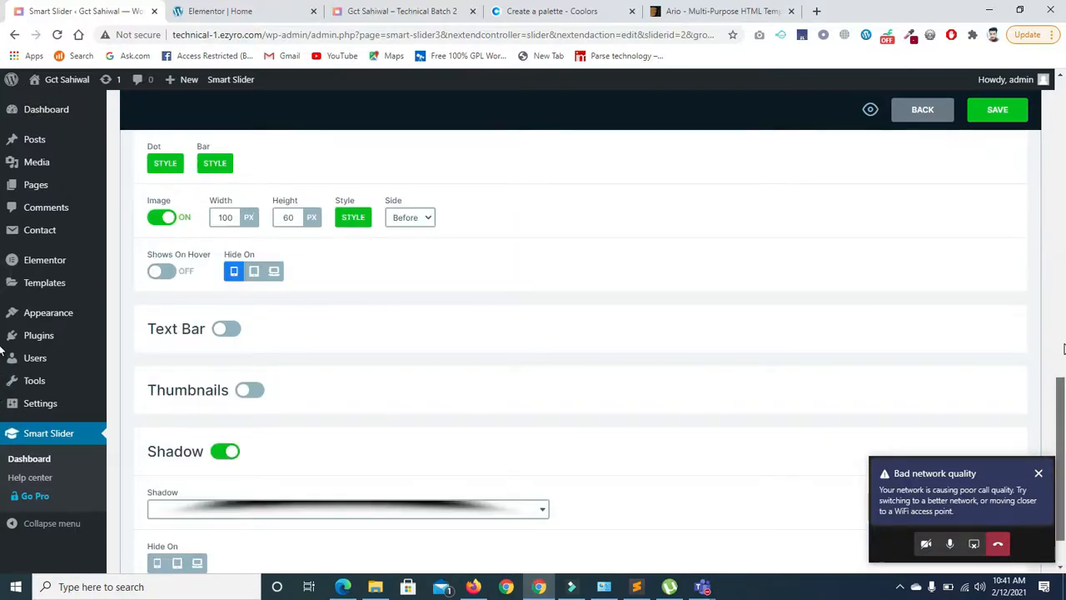
pyautogui.click(1063, 349)
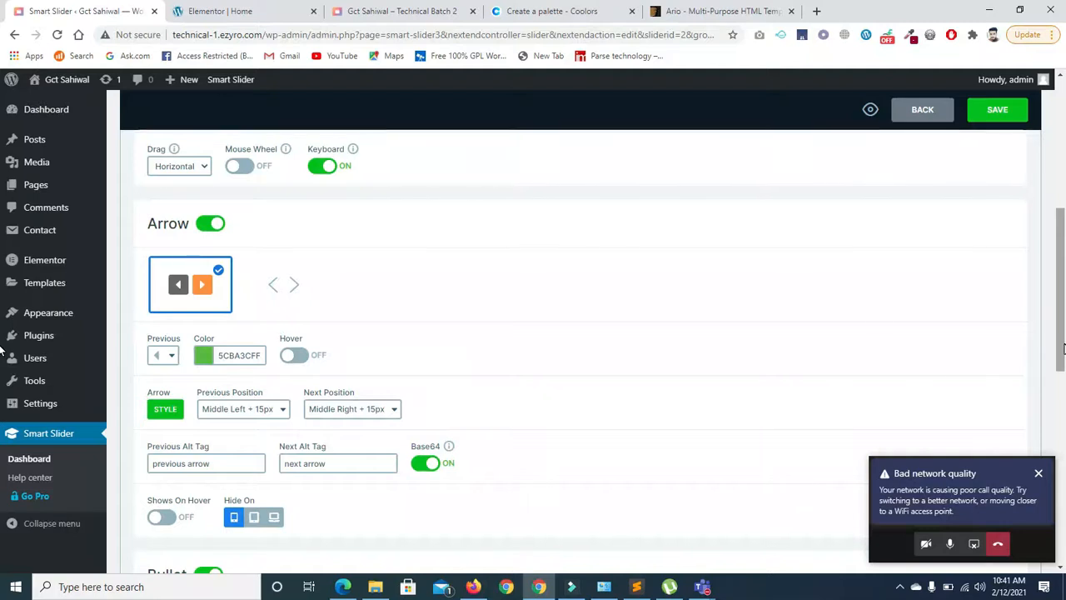
pyautogui.moveTo(1062, 343); pyautogui.dragTo(1061, 288)
pyautogui.click(348, 220)
pyautogui.moveTo(1062, 320); pyautogui.dragTo(1063, 391)
pyautogui.moveTo(1061, 324); pyautogui.dragTo(1061, 369)
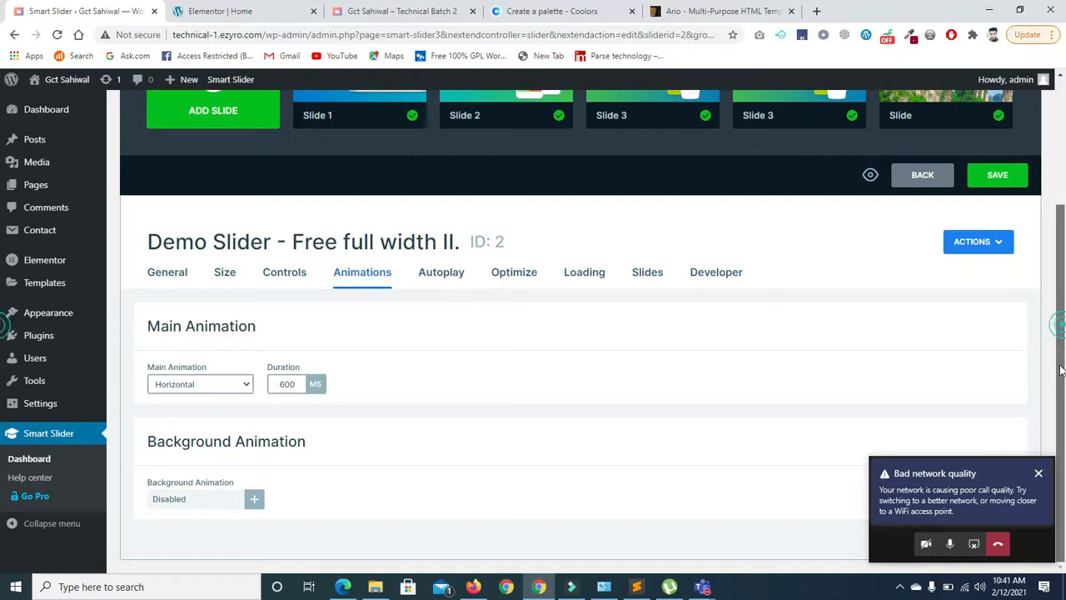
# Step: Preview the Curtain to left and Puzzle background animations, and apply Zoom out as the slider's background animation
pyautogui.click(254, 497)
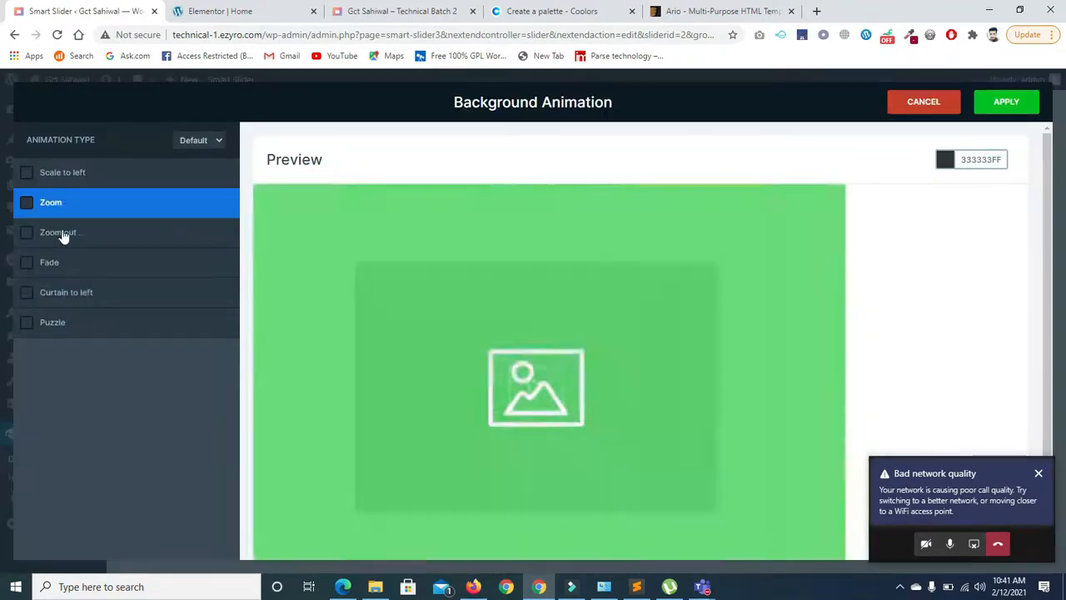
pyautogui.click(29, 233)
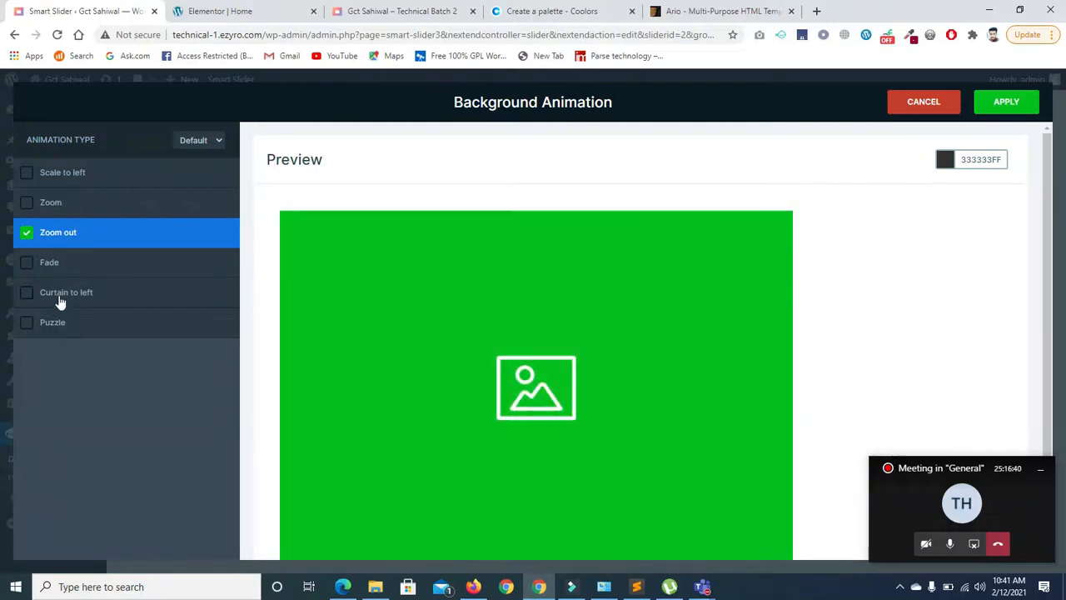
pyautogui.click(60, 298)
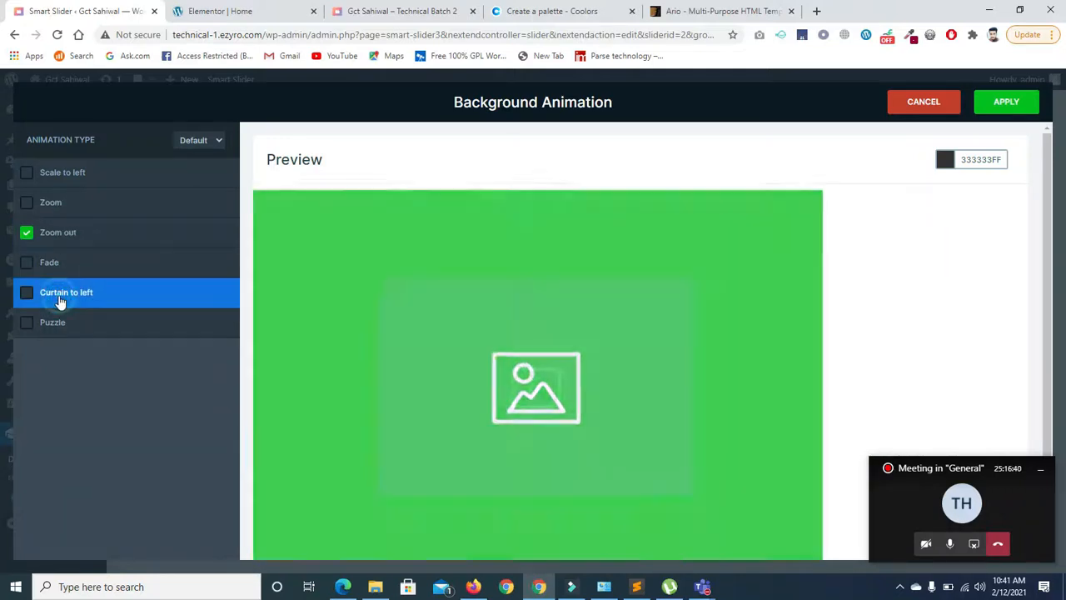
pyautogui.click(55, 324)
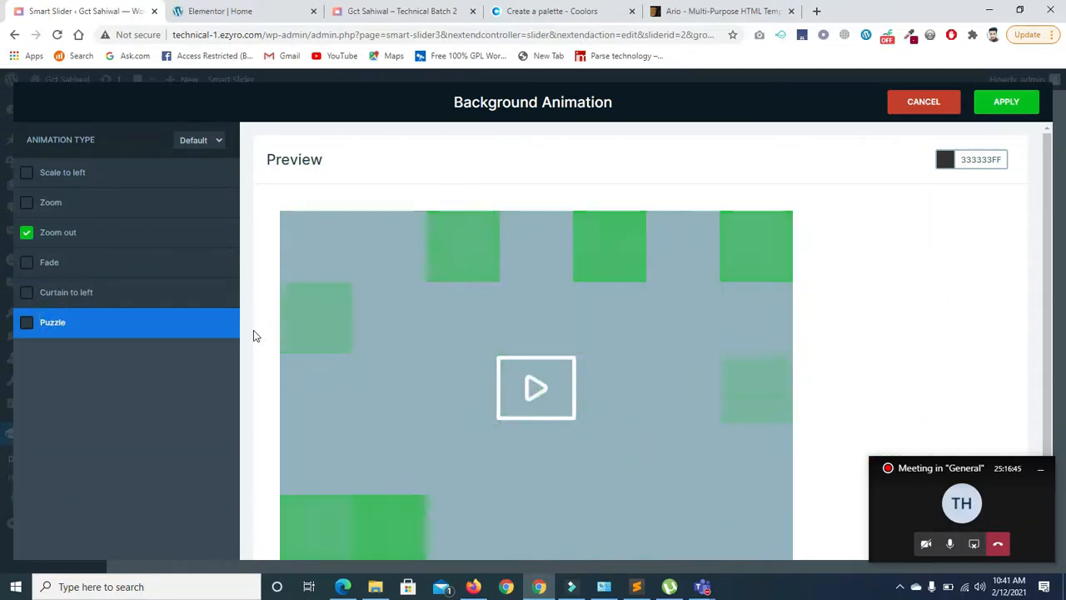
pyautogui.click(996, 103)
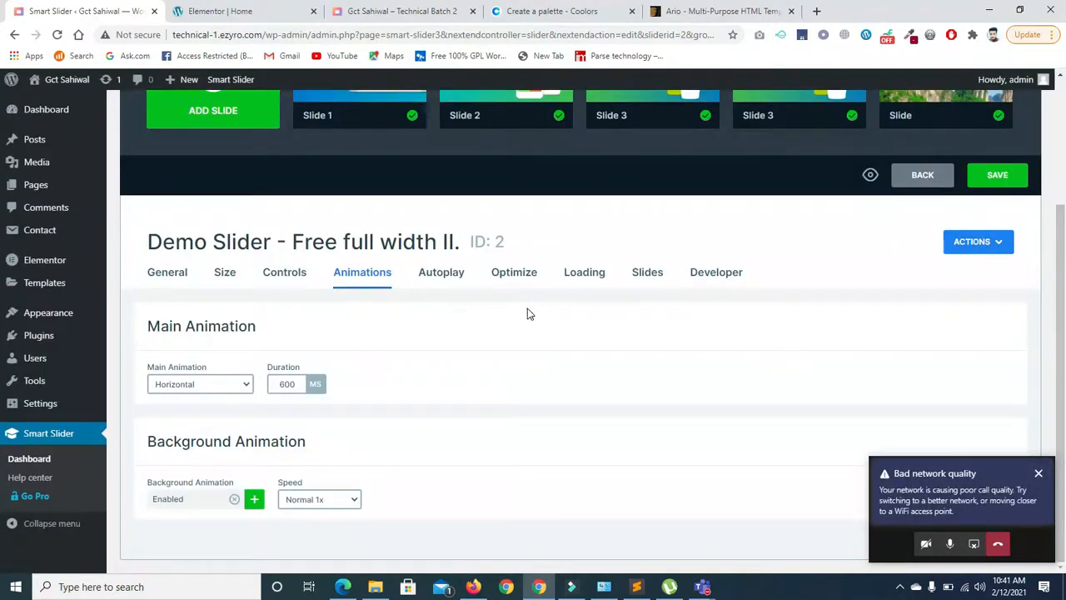
# Step: Enable Autoplay for the slider and review its slide duration, stop and resume options
pyautogui.click(448, 281)
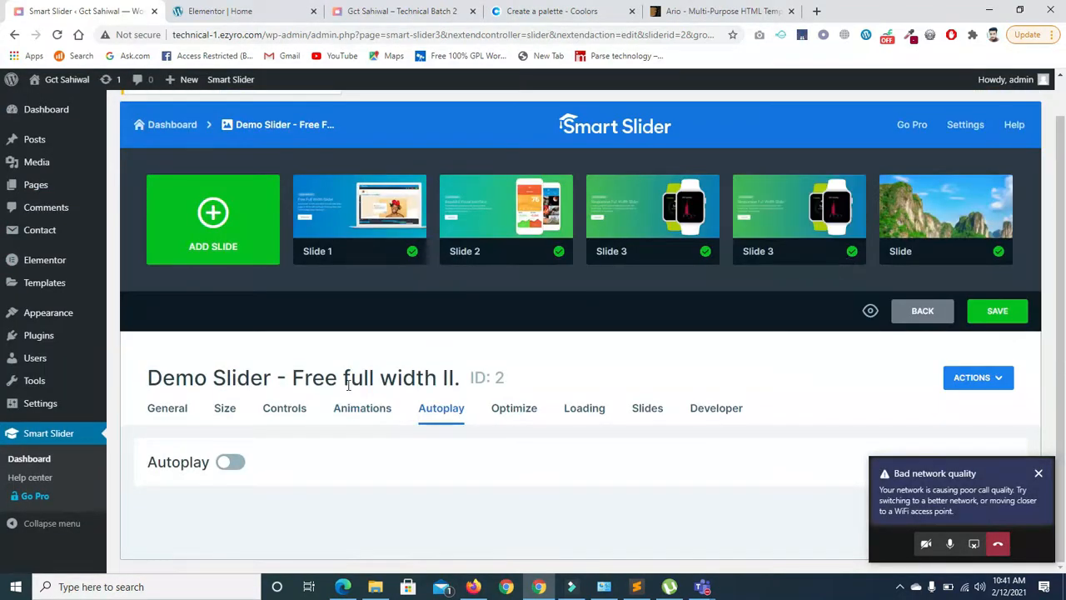
pyautogui.click(231, 464)
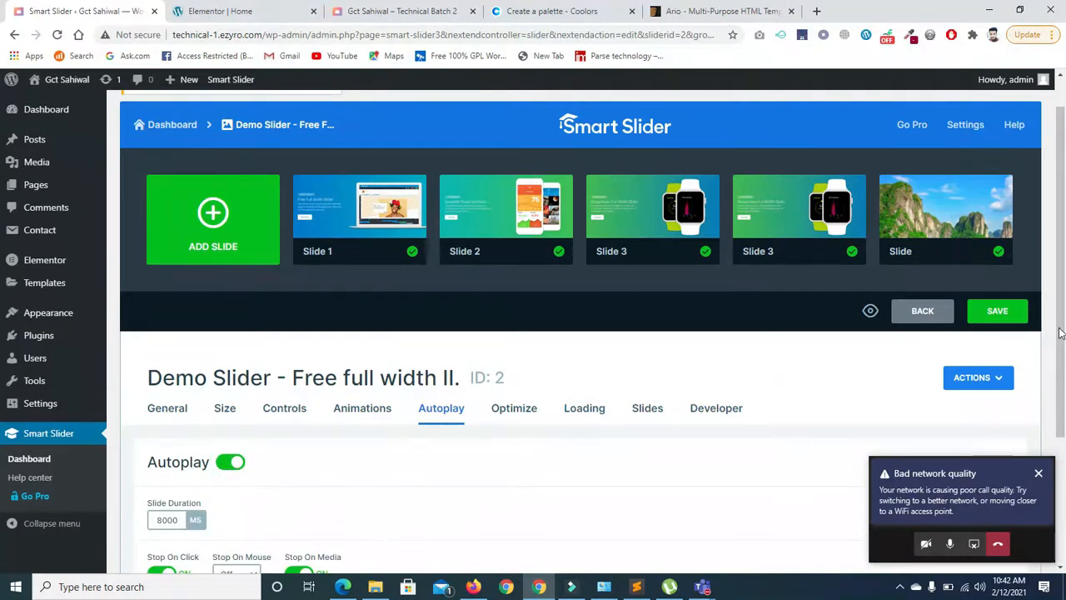
pyautogui.scroll(-2, 1059, 332)
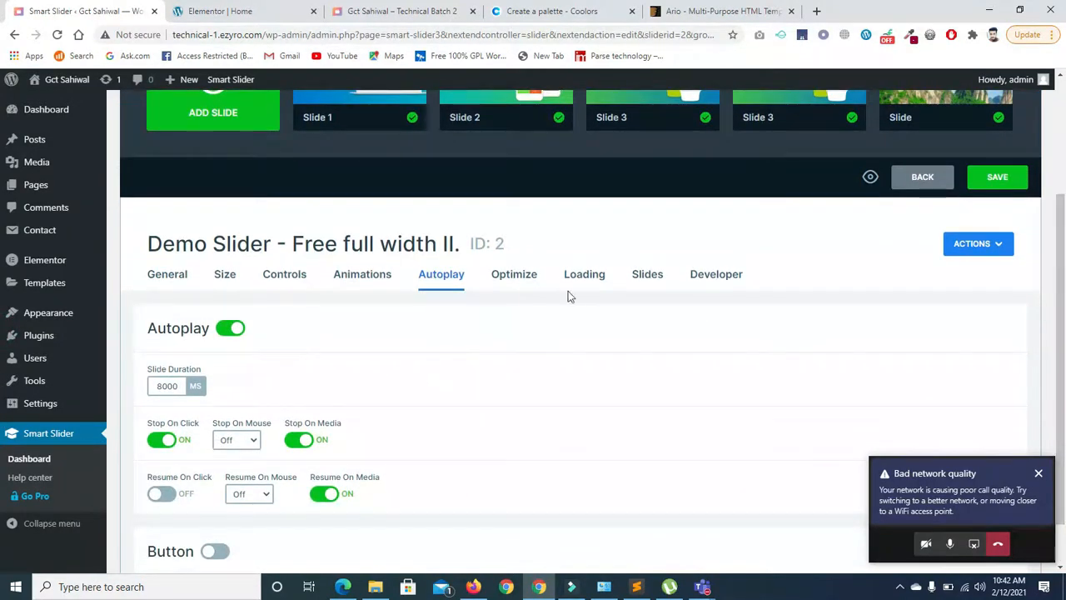
# Step: Enable Optimize Slide Images for the slider and review its quality, thumbnail size and background resizing options
pyautogui.click(528, 276)
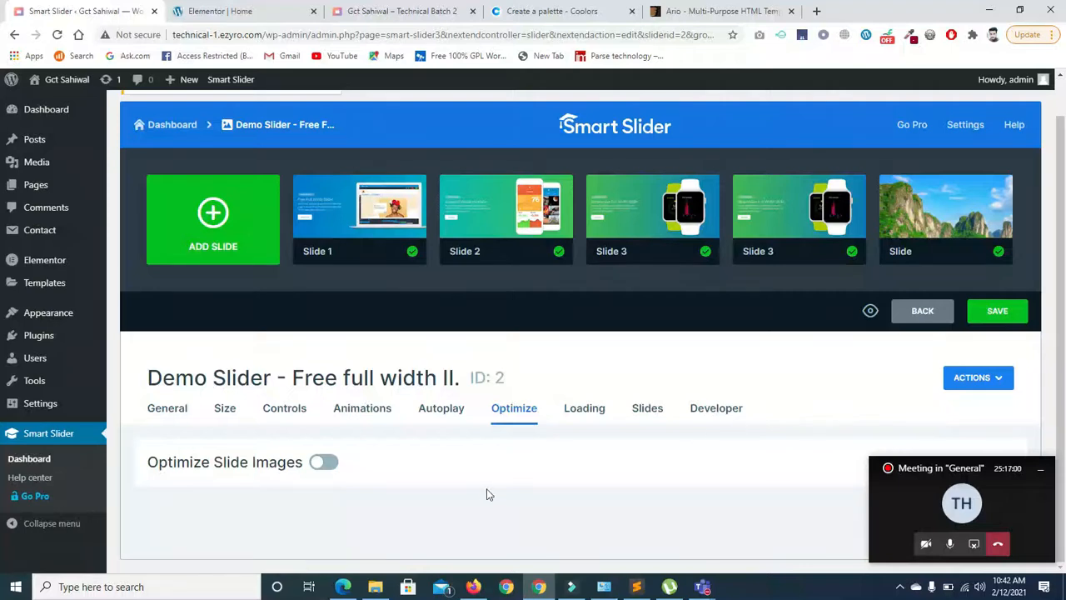
pyautogui.click(323, 463)
pyautogui.scroll(-1, 1063, 454)
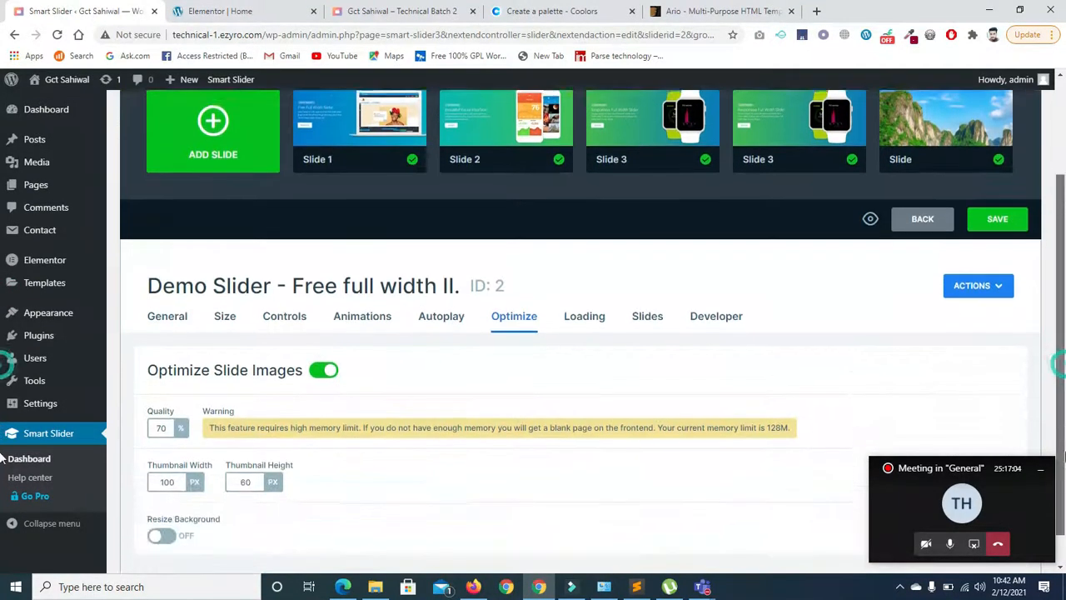
pyautogui.moveTo(1065, 456); pyautogui.dragTo(1064, 487)
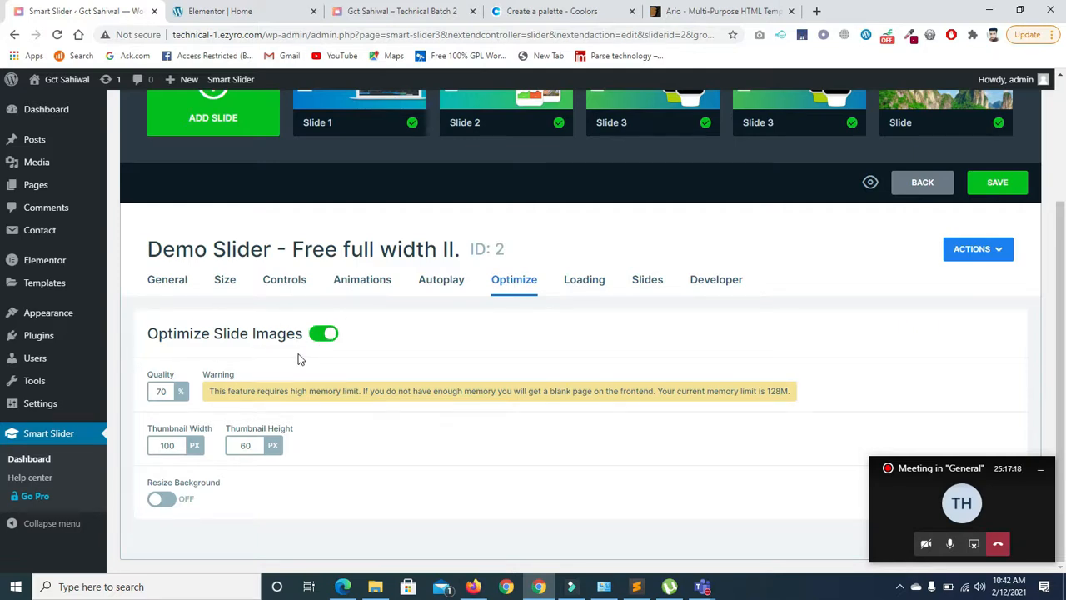
# Step: Review the slider's loading settings and the available Loading Type options, keeping Instant
pyautogui.click(585, 281)
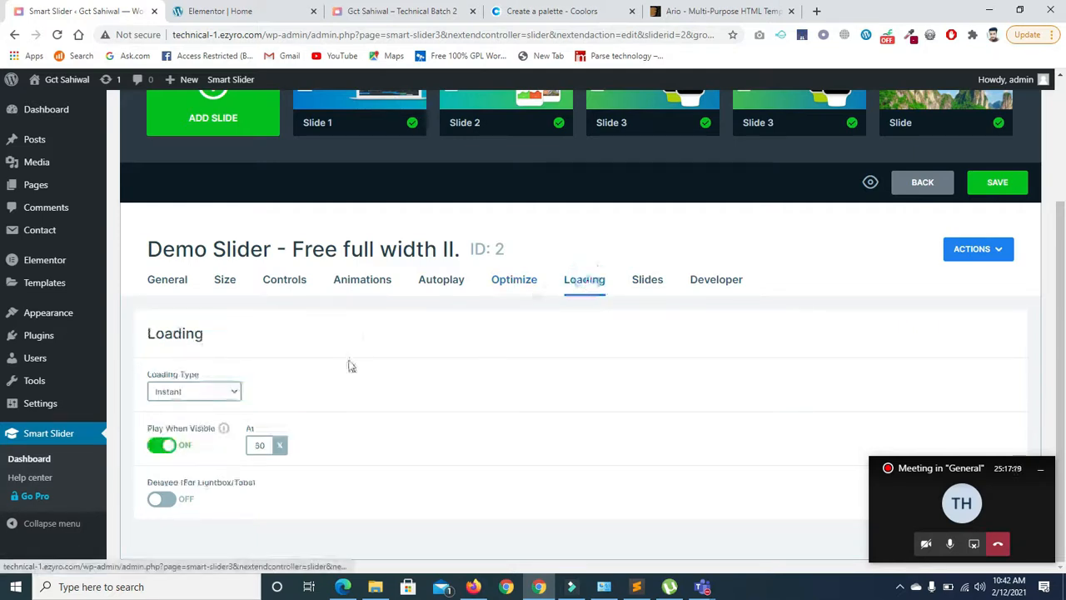
pyautogui.click(224, 392)
pyautogui.click(225, 391)
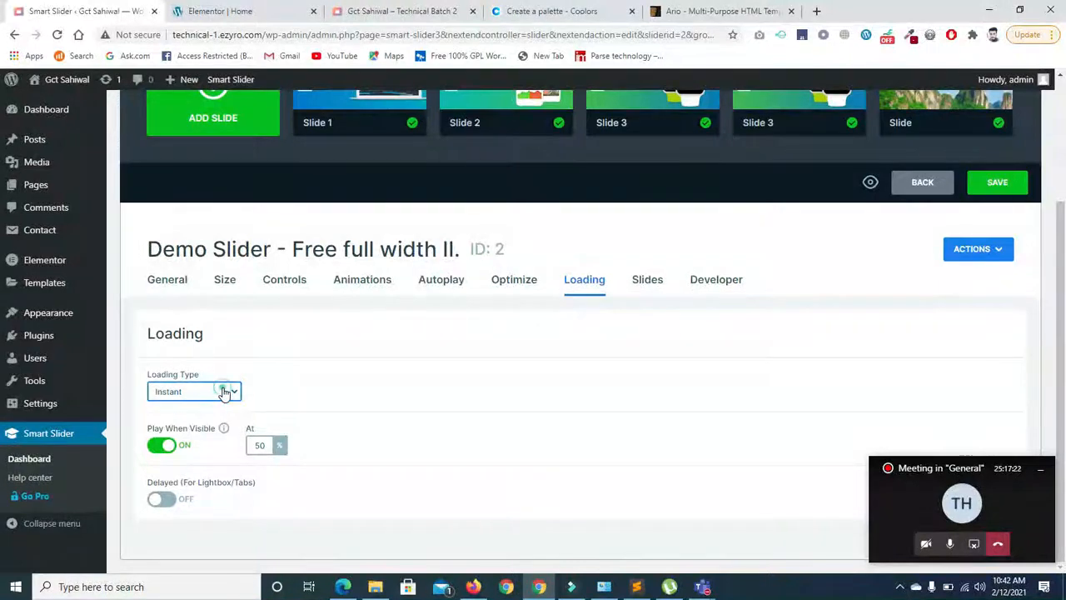
pyautogui.click(202, 397)
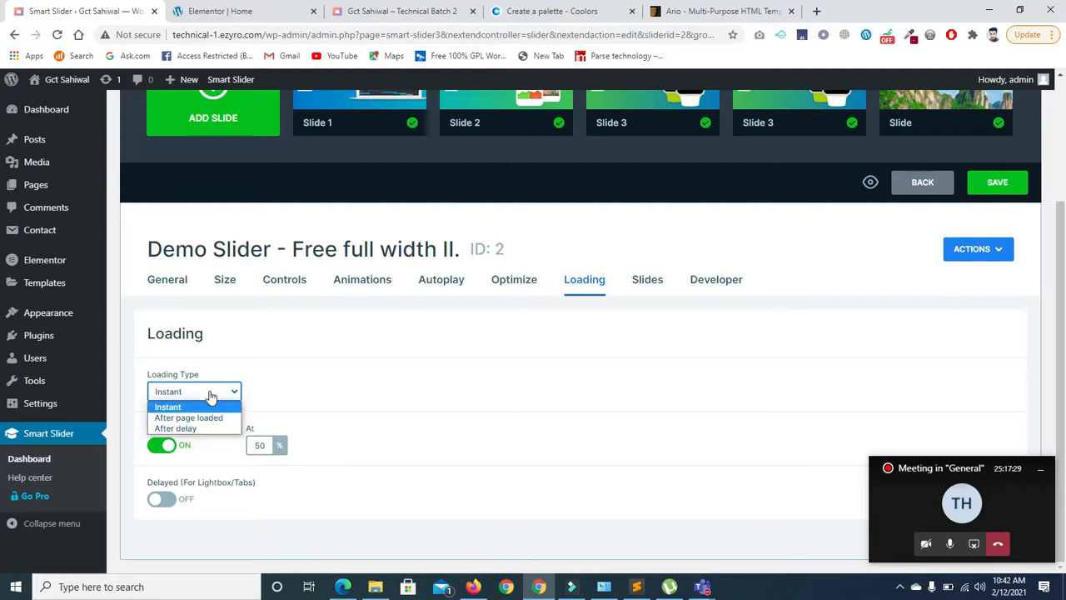
pyautogui.click(209, 393)
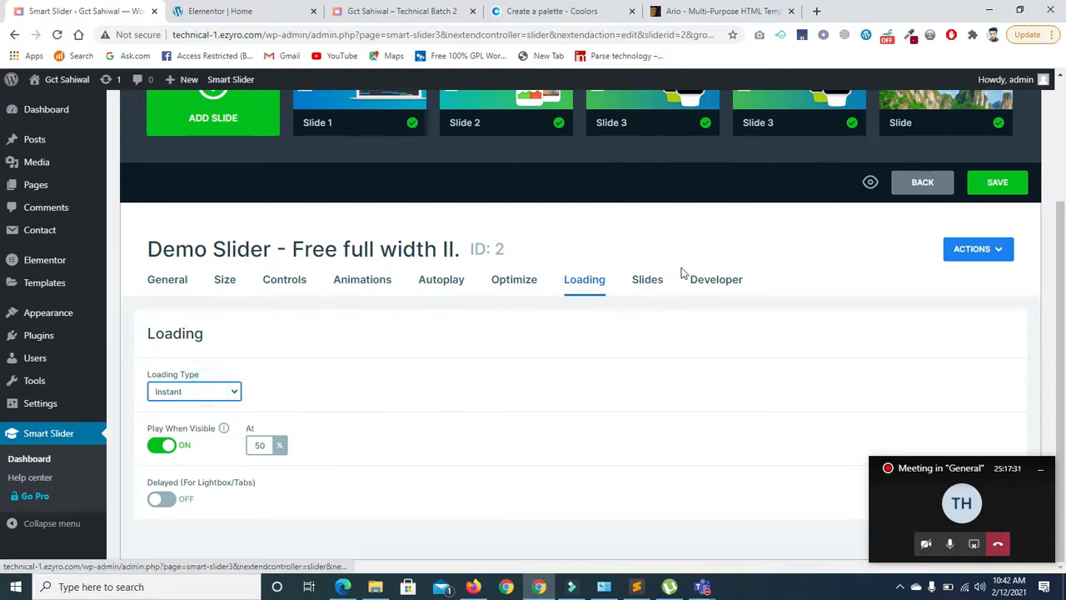
# Step: Review the Slide Background Image Fill options in the slides design settings, keeping Fill
pyautogui.click(647, 279)
pyautogui.click(198, 500)
pyautogui.click(195, 498)
pyautogui.click(194, 499)
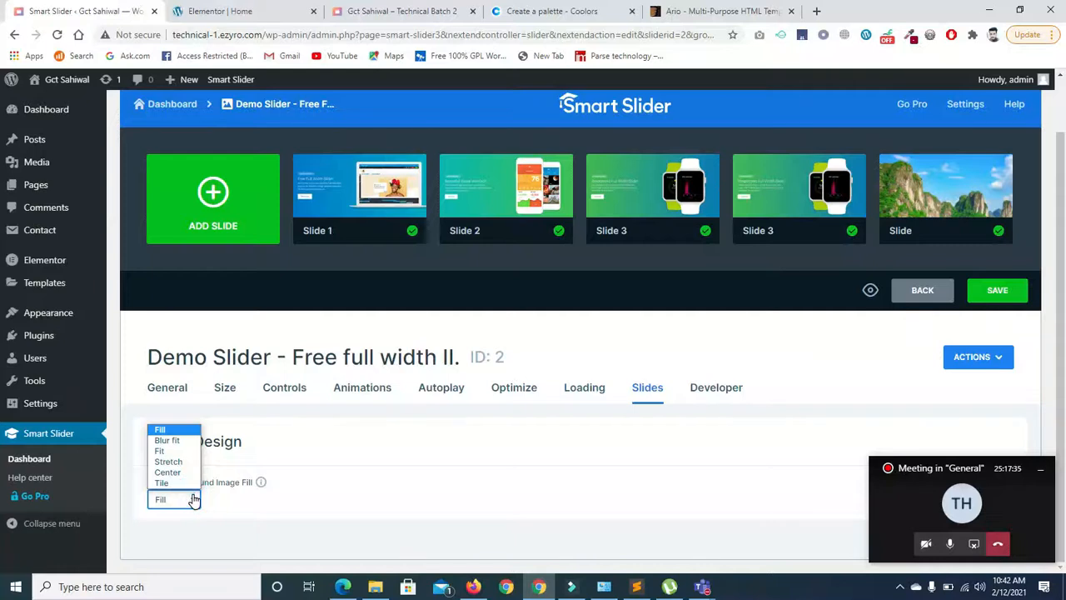
pyautogui.click(194, 499)
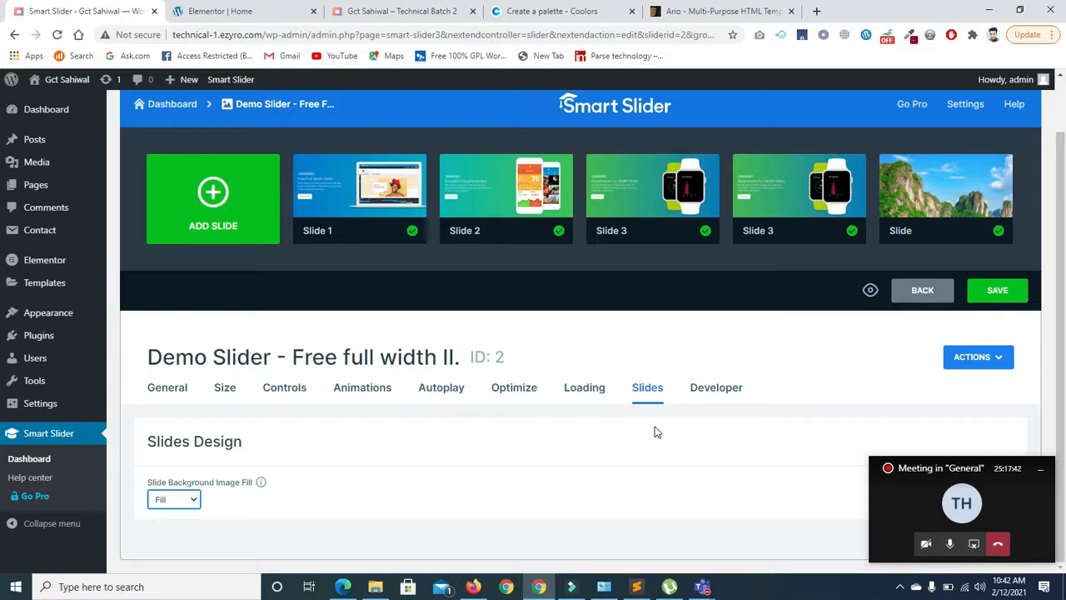
# Step: Review the slider's developer settings and save the slider
pyautogui.click(715, 389)
pyautogui.scroll(-5, 4, 483)
pyautogui.moveTo(1065, 481); pyautogui.dragTo(1060, 306)
pyautogui.click(980, 301)
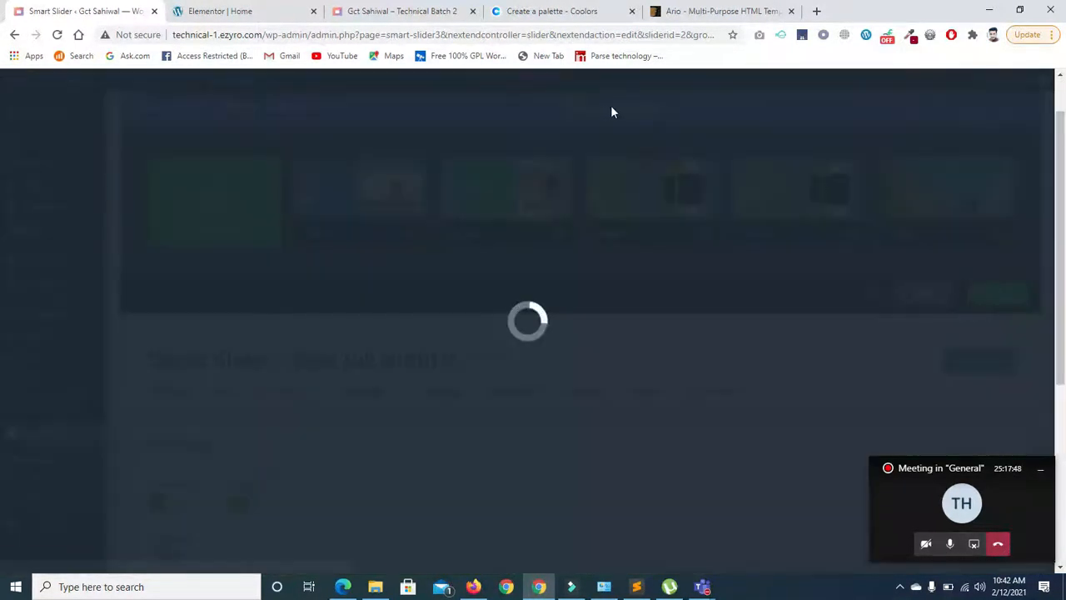
# Step: Reload the live page and examine the slider's shadow below the slides
pyautogui.click(368, 10)
pyautogui.moveTo(4, 75)
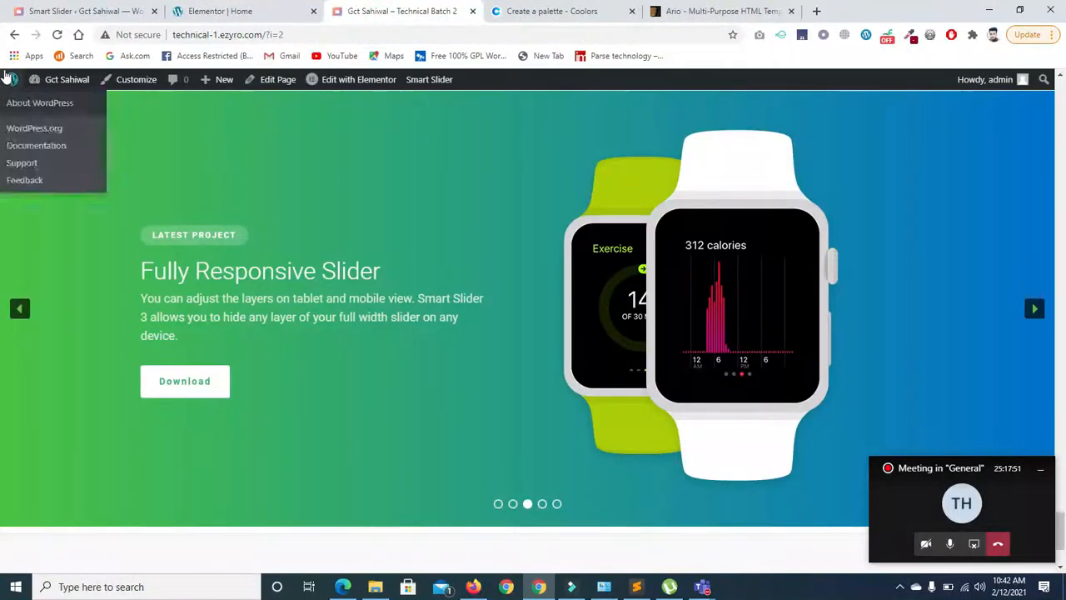
pyautogui.click(56, 34)
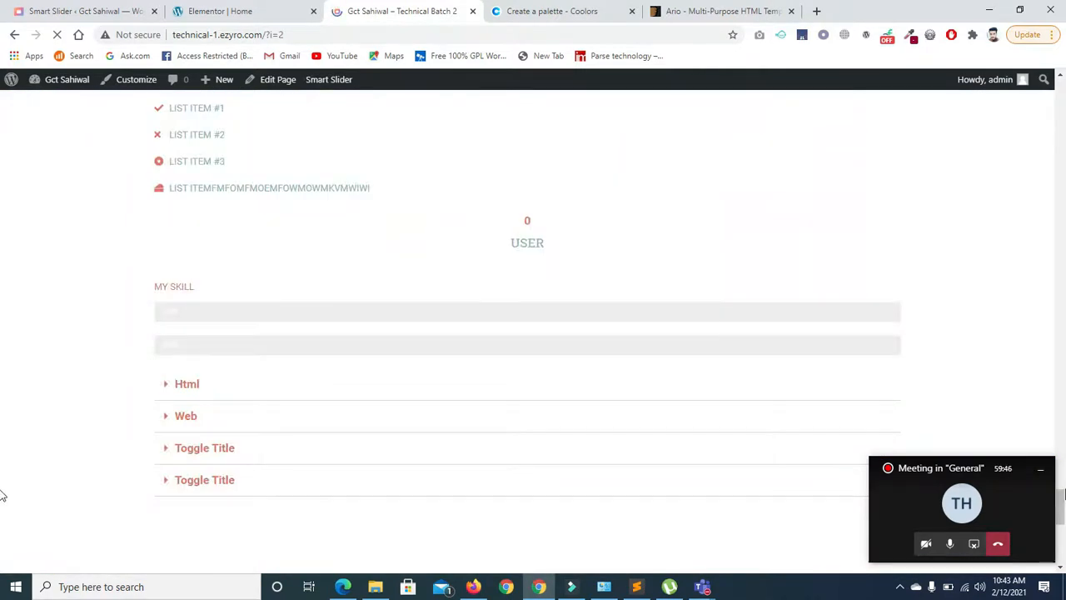
pyautogui.moveTo(1063, 493); pyautogui.dragTo(1064, 541)
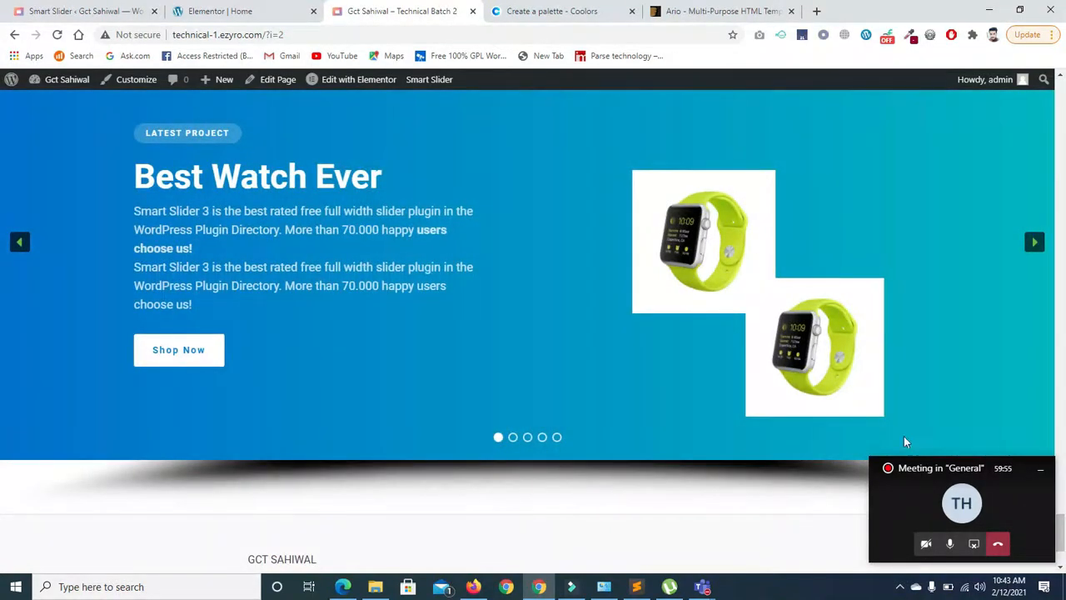
pyautogui.moveTo(1064, 539)
pyautogui.mouseDown()
pyautogui.moveTo(1063, 524)
pyautogui.moveTo(1063, 541)
pyautogui.mouseUp()
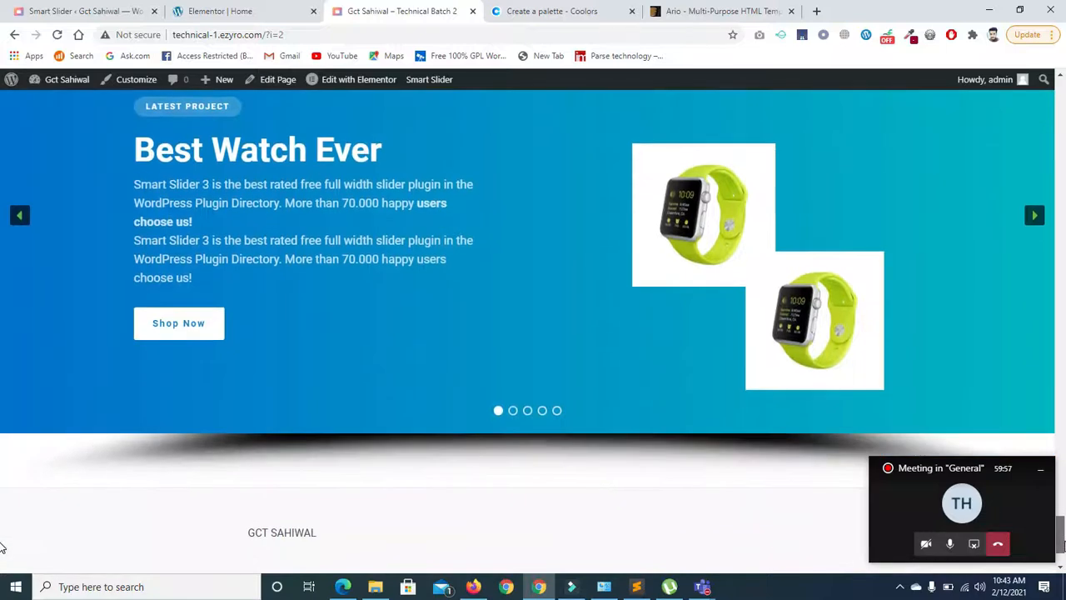
pyautogui.moveTo(2, 548); pyautogui.dragTo(1, 542)
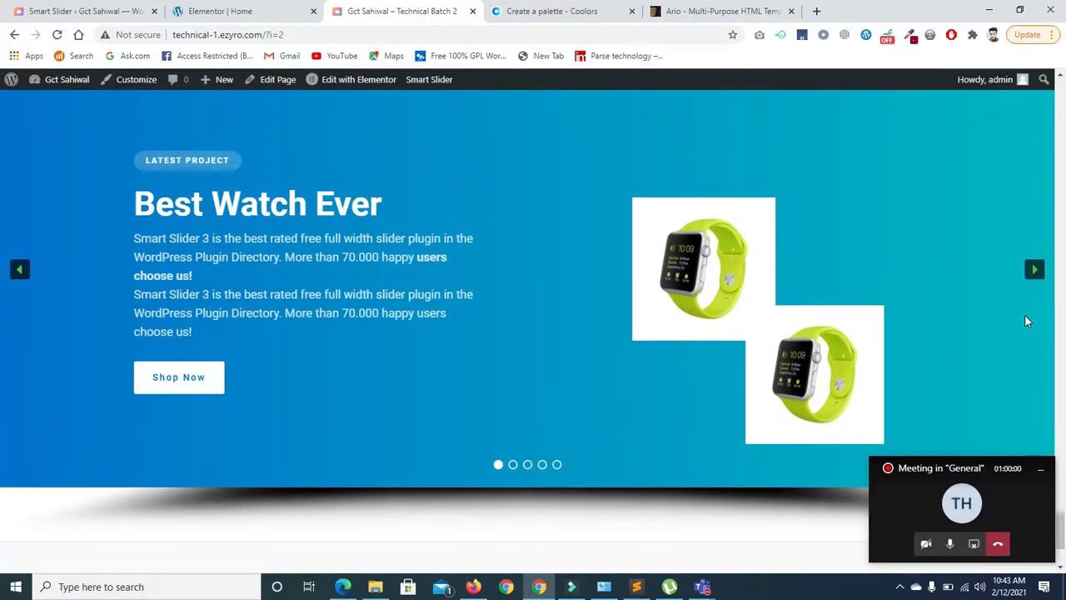
# Step: Move through all the slides on the live page with the next arrow and bullets to check the background animation
pyautogui.click(1033, 271)
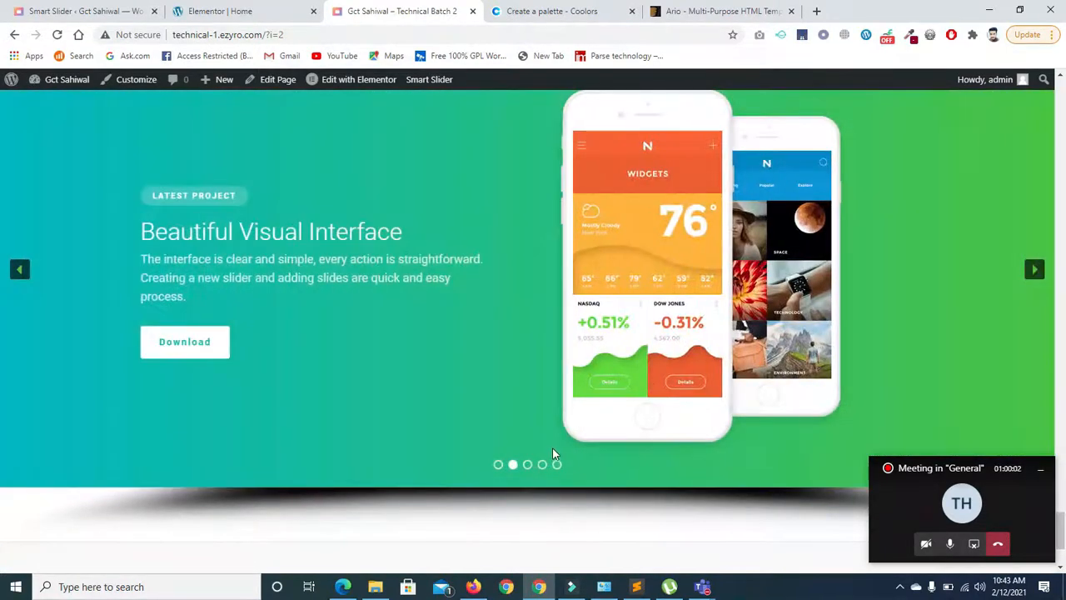
pyautogui.click(528, 465)
pyautogui.scroll(1, 526, 467)
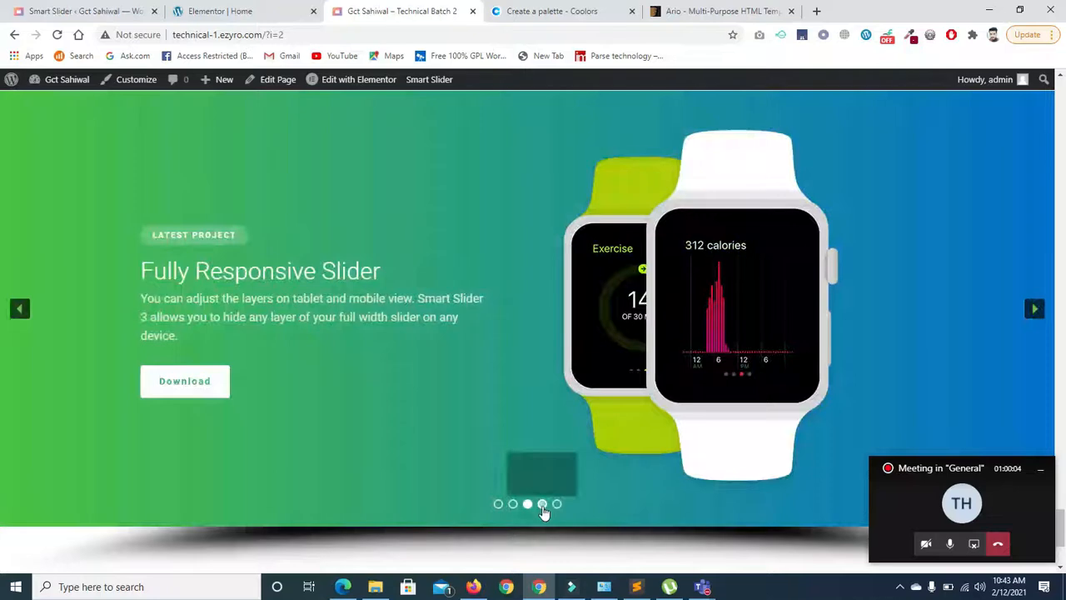
pyautogui.click(556, 504)
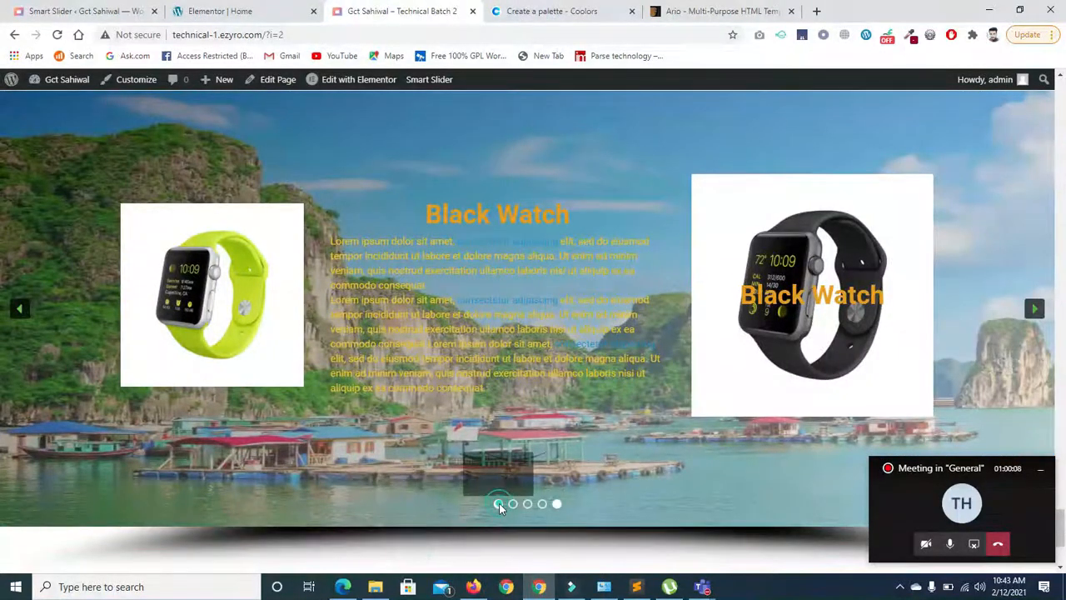
pyautogui.click(497, 503)
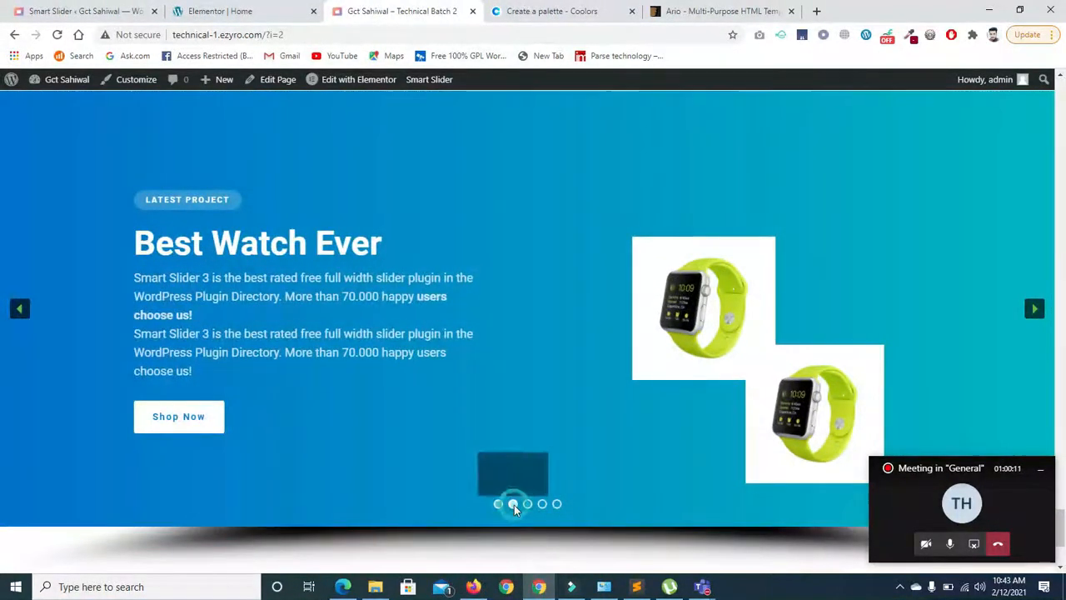
pyautogui.click(514, 505)
pyautogui.click(528, 504)
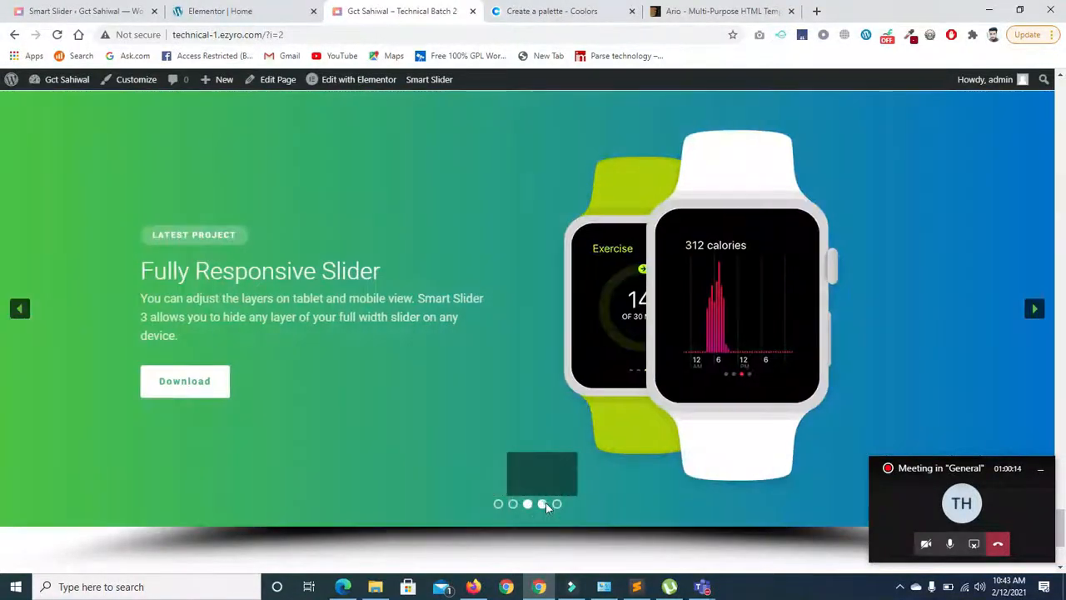
pyautogui.click(543, 504)
pyautogui.click(557, 504)
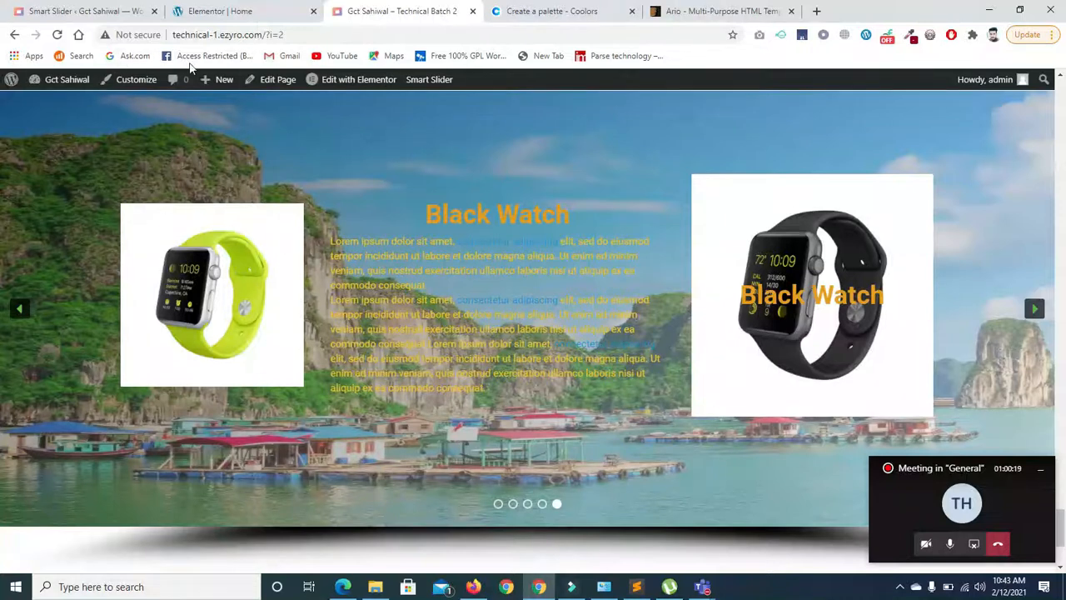
# Step: Return to the slider's settings and choose the thin outlined arrow style in its controls
pyautogui.click(143, 17)
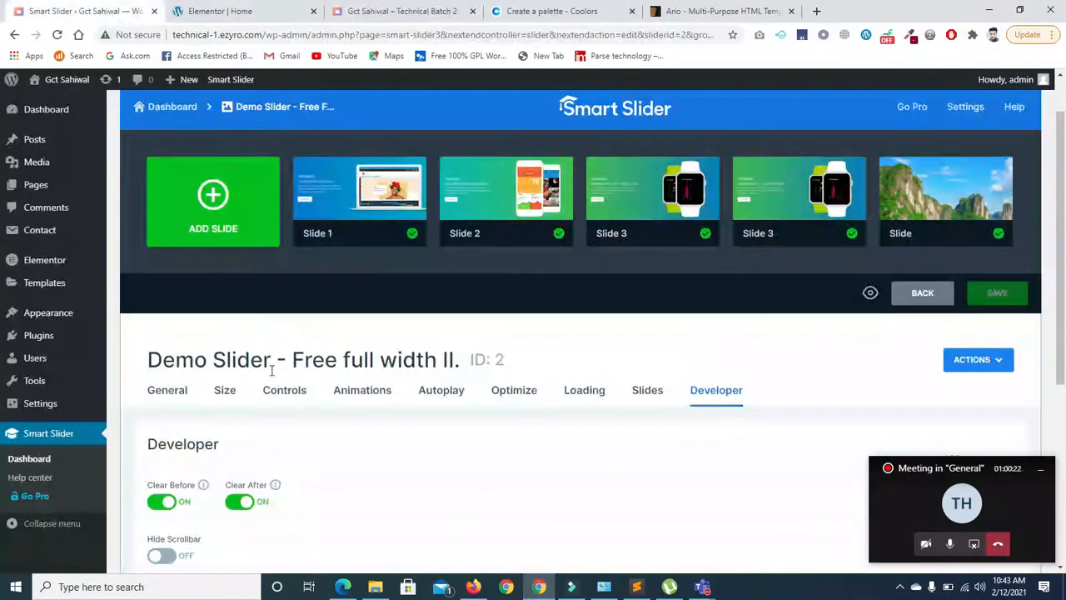
pyautogui.scroll(-2, 924, 341)
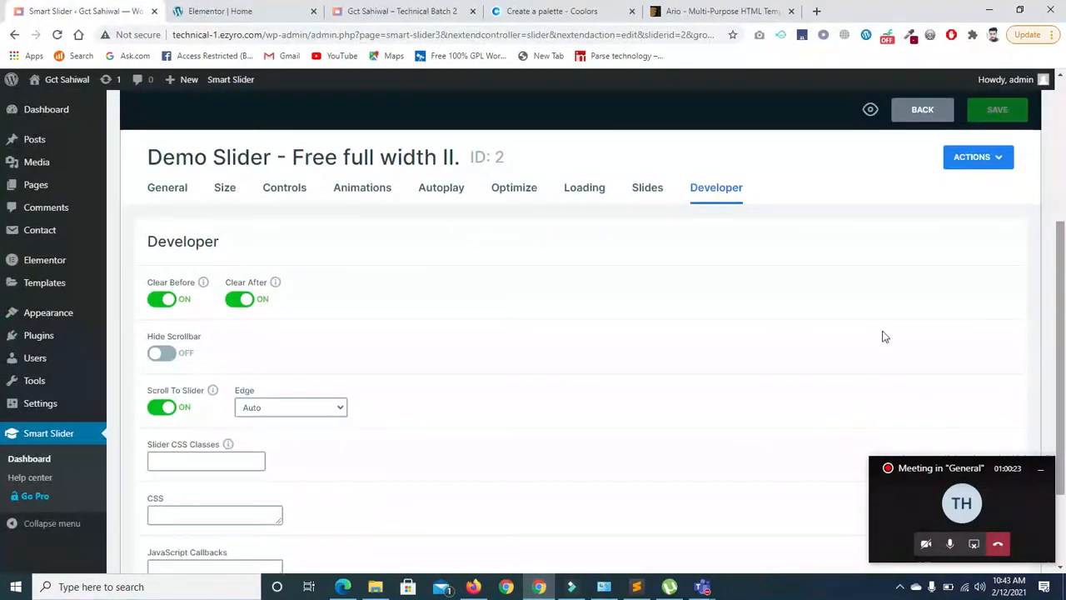
pyautogui.click(271, 193)
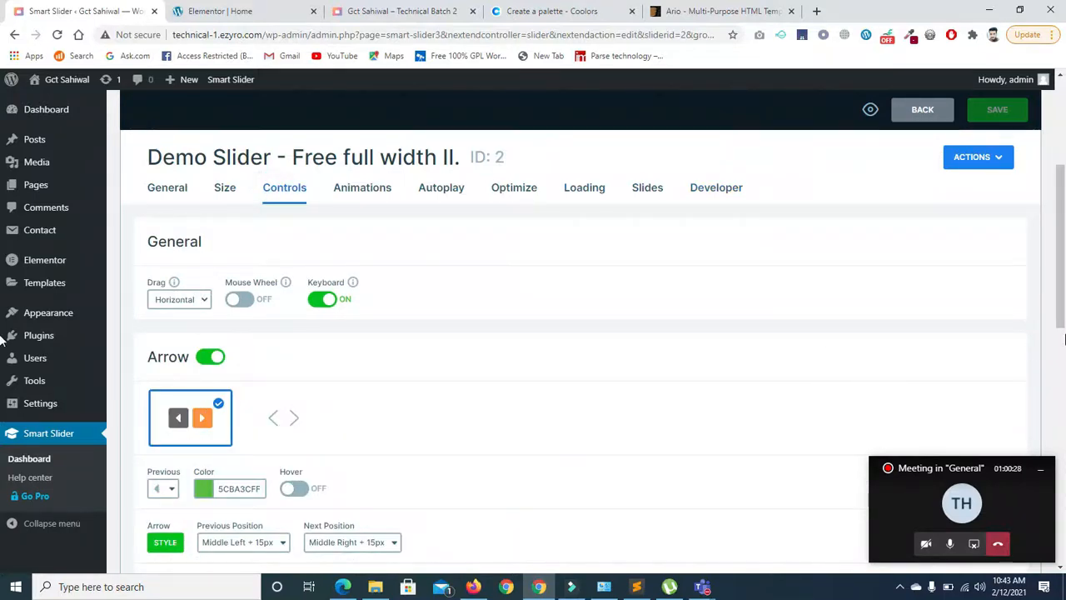
pyautogui.scroll(-2, 2, 337)
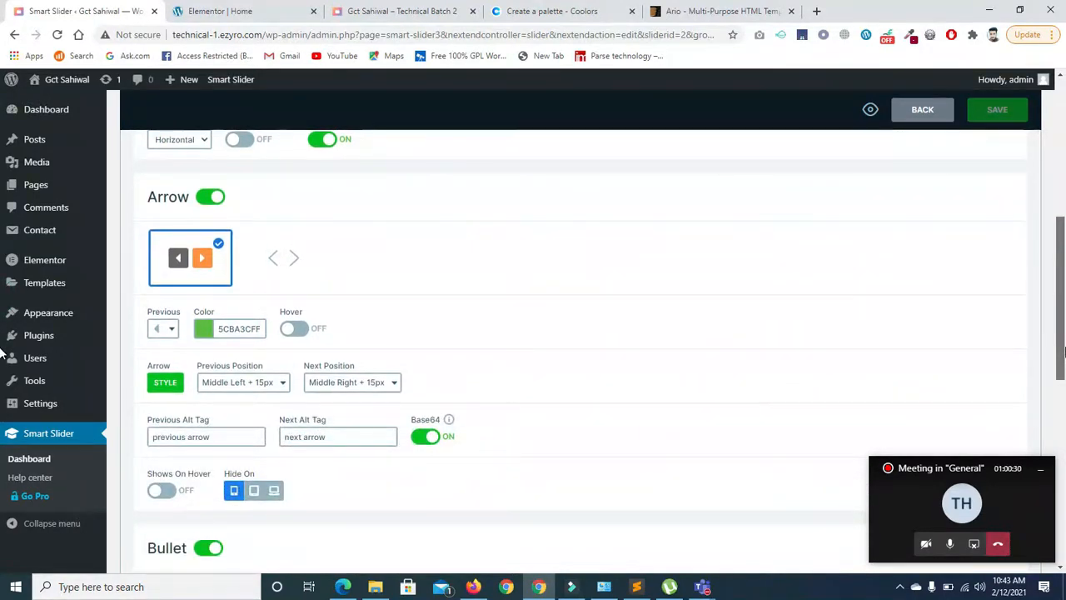
pyautogui.click(271, 261)
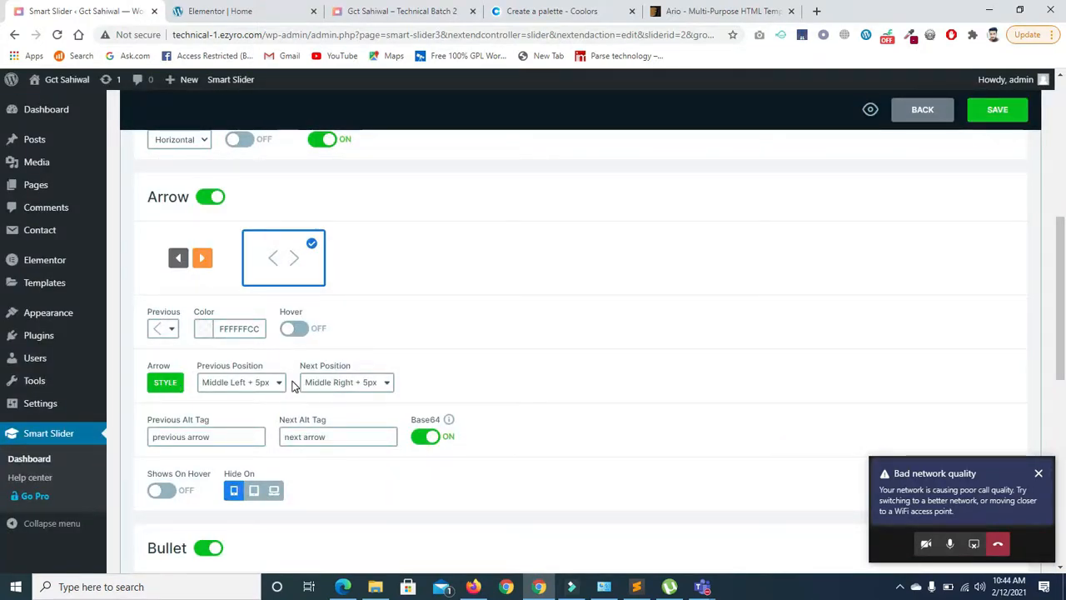
# Step: Inspect the arrows' previous and next alt tags and their style settings, leaving them as they are
pyautogui.click(256, 436)
pyautogui.click(334, 438)
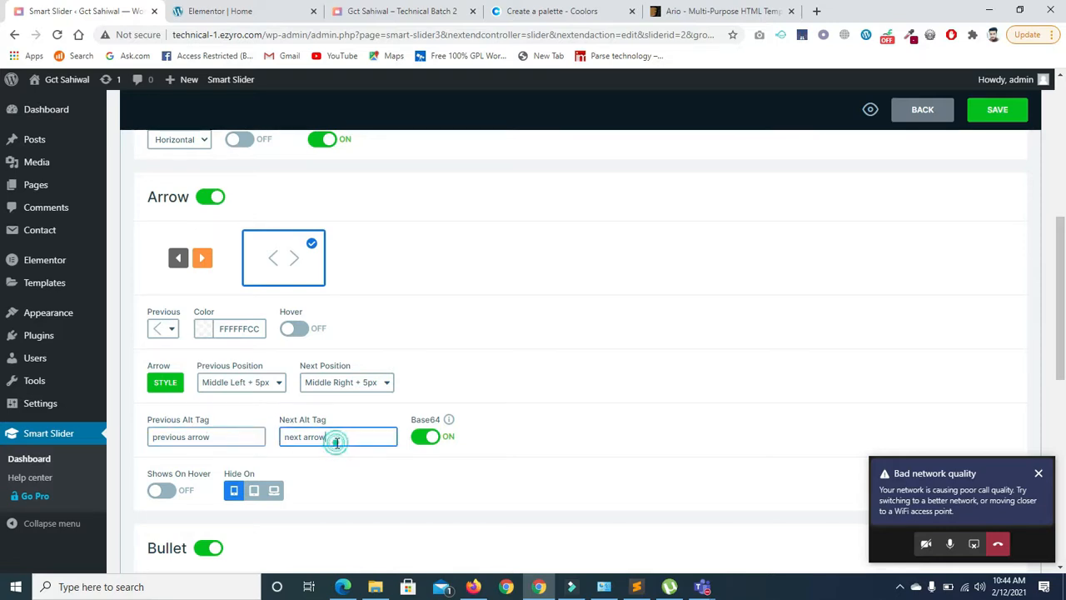
pyautogui.click(245, 440)
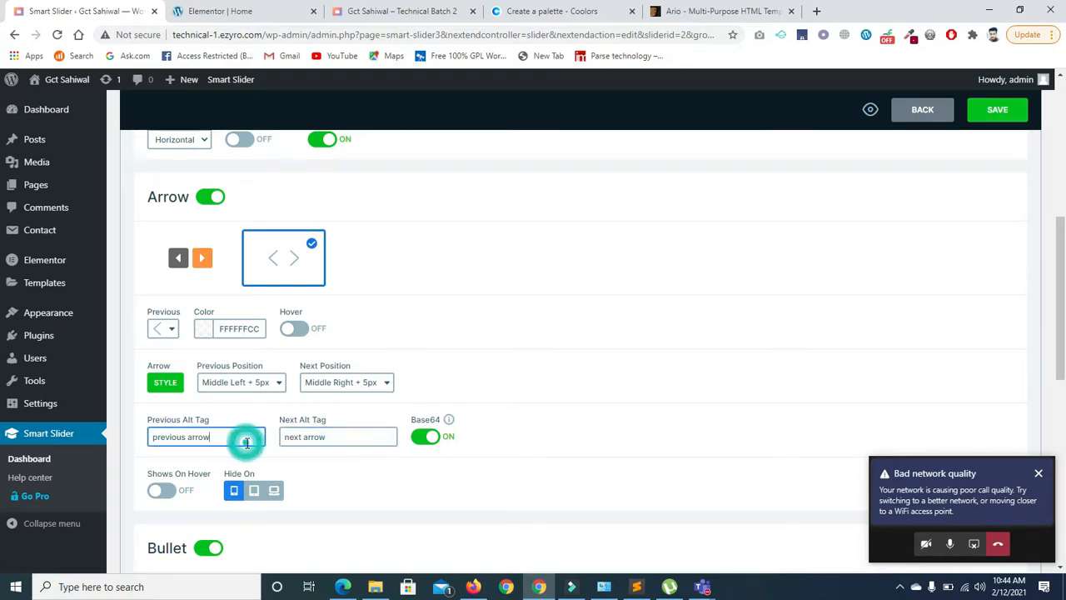
pyautogui.click(166, 383)
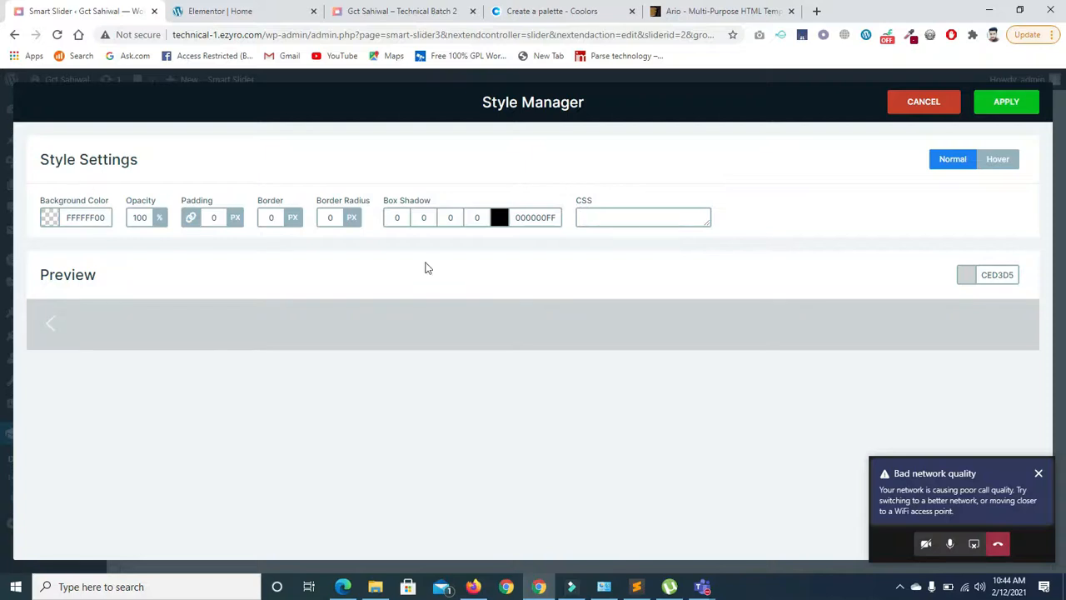
pyautogui.click(925, 104)
# Step: Save the slider with the new arrow style
pyautogui.scroll(5, 970, 364)
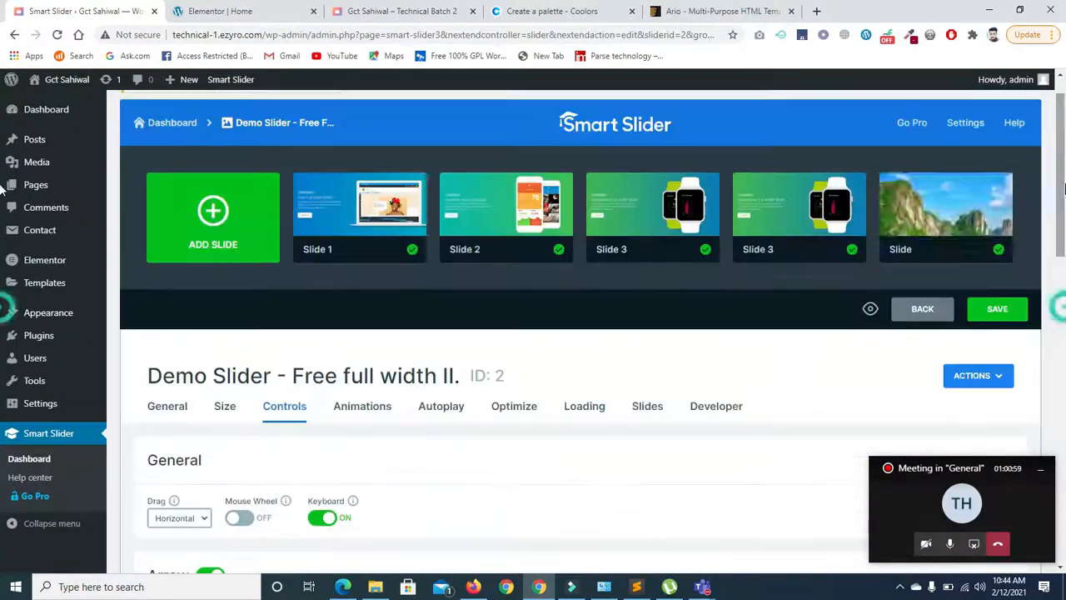
pyautogui.click(981, 308)
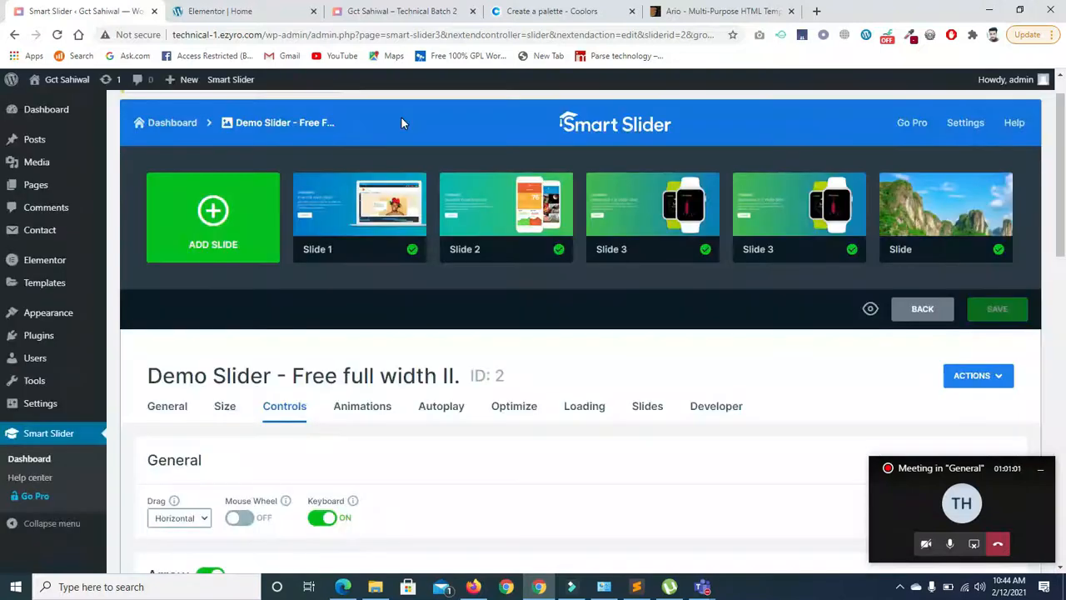